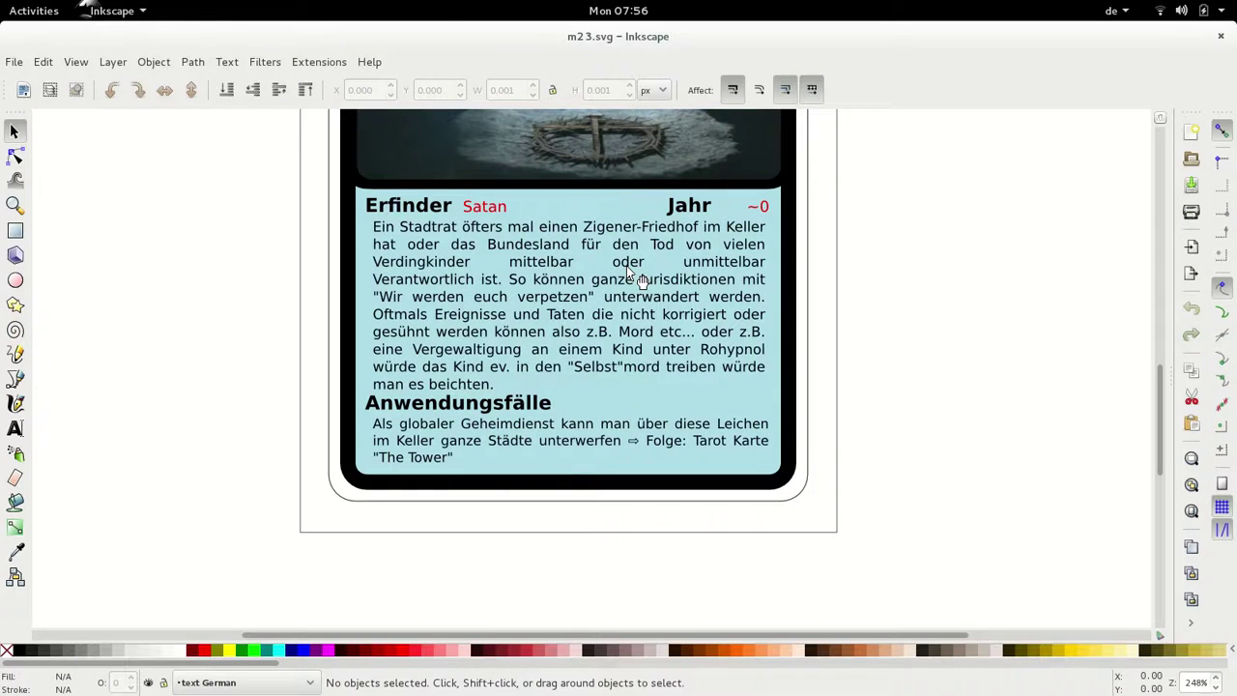
- Copy the selected "Leiche im Keller" card from m23.svg into templateA4.svg and group its objects
key("ctrl+c")
key("ctrl+Tab")
key("ctrl+v")
key("ctrl+g")
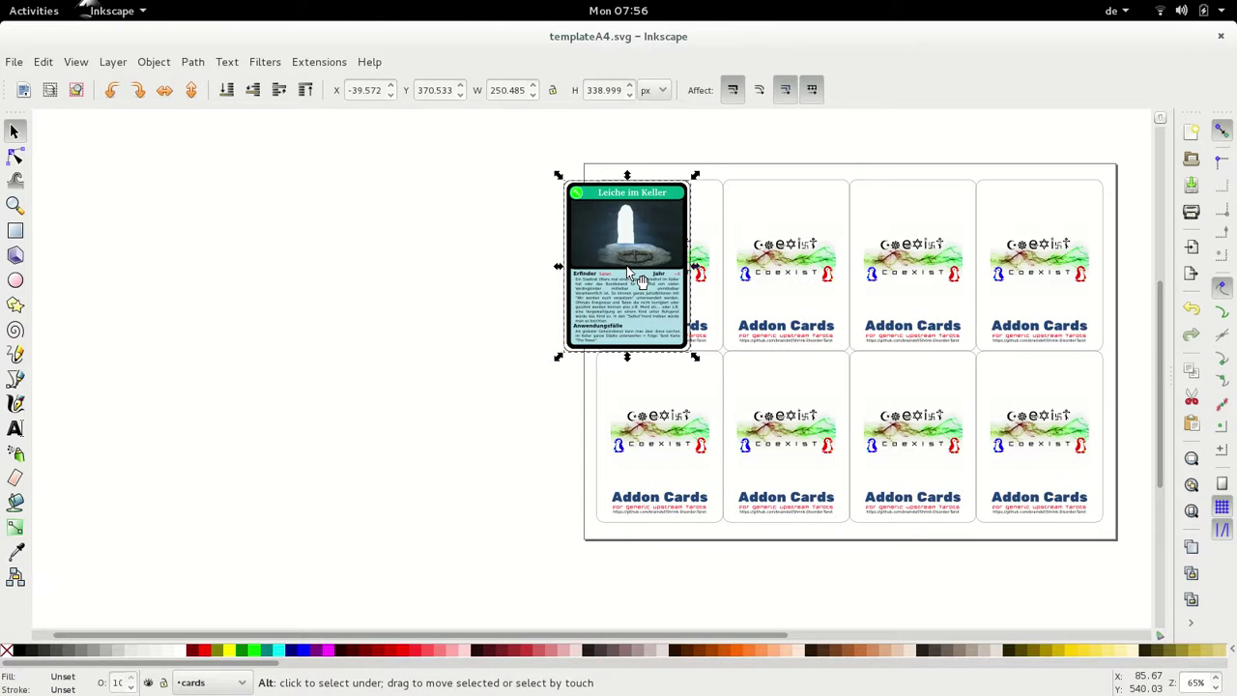
- Copy all layers of the "Traumabased MindControl" card from m21.svg into templateA4.svg and group the pasted objects
key("alt+Tab")
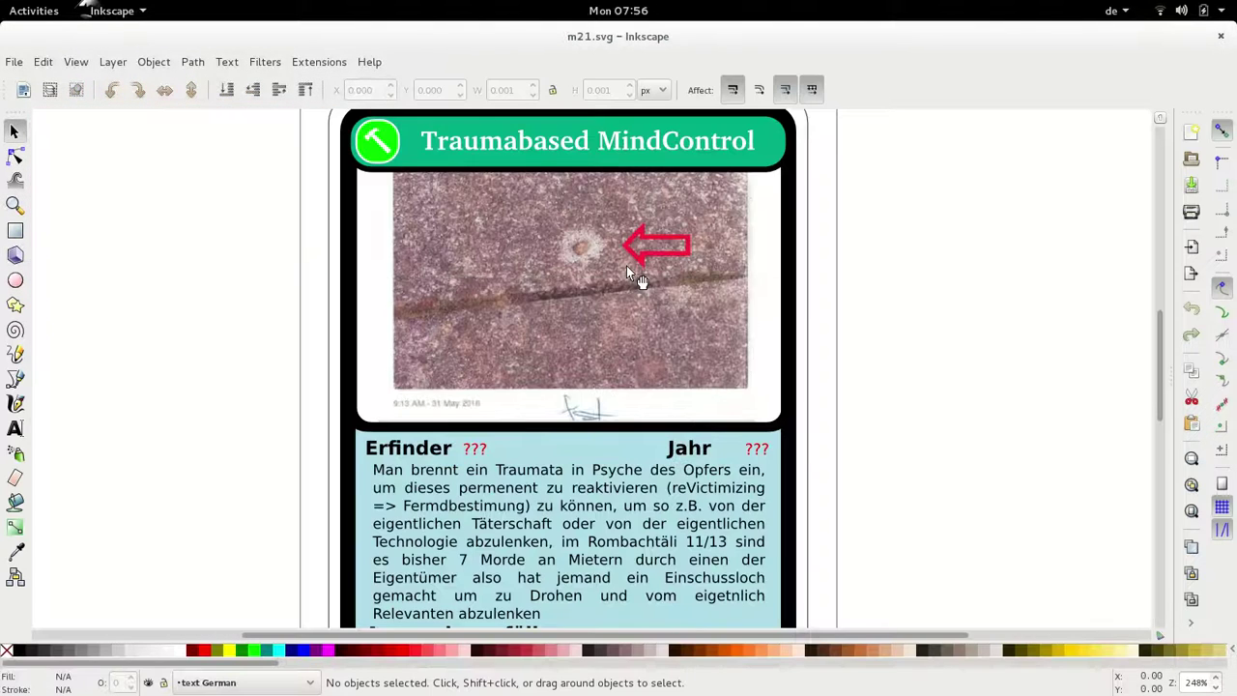
key("ctrl+alt+a")
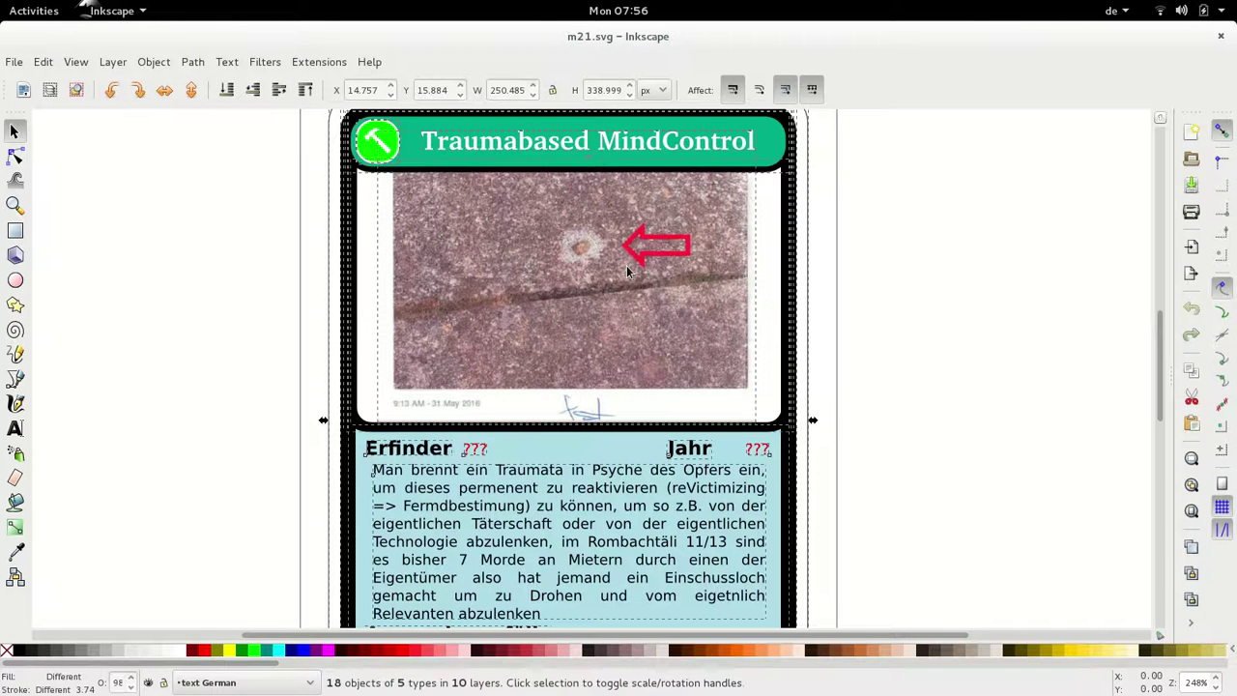
key("alt+Tab")
key("ctrl+v")
key("ctrl+g")
- Copy all layers of the "Töpfern / Bastelarbeiten" card from m3.svg into templateA4.svg and group the pasted objects
key("alt+Tab")
key("alt+Tab")
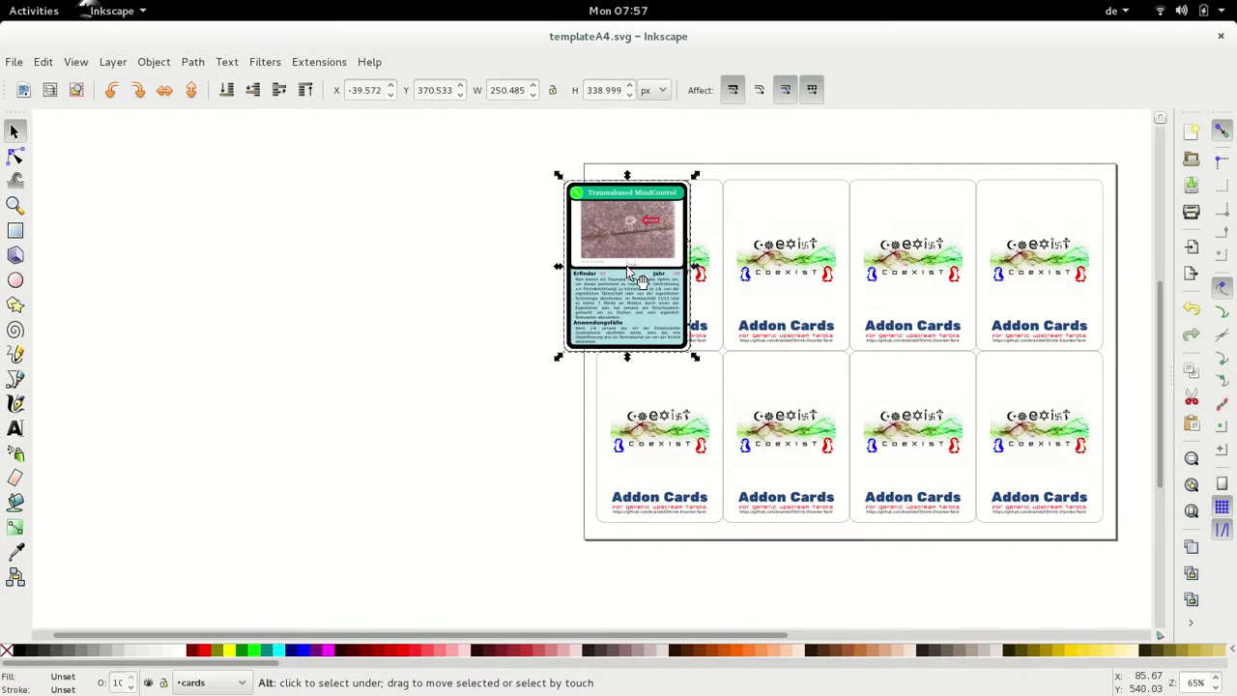
key("alt+Tab")
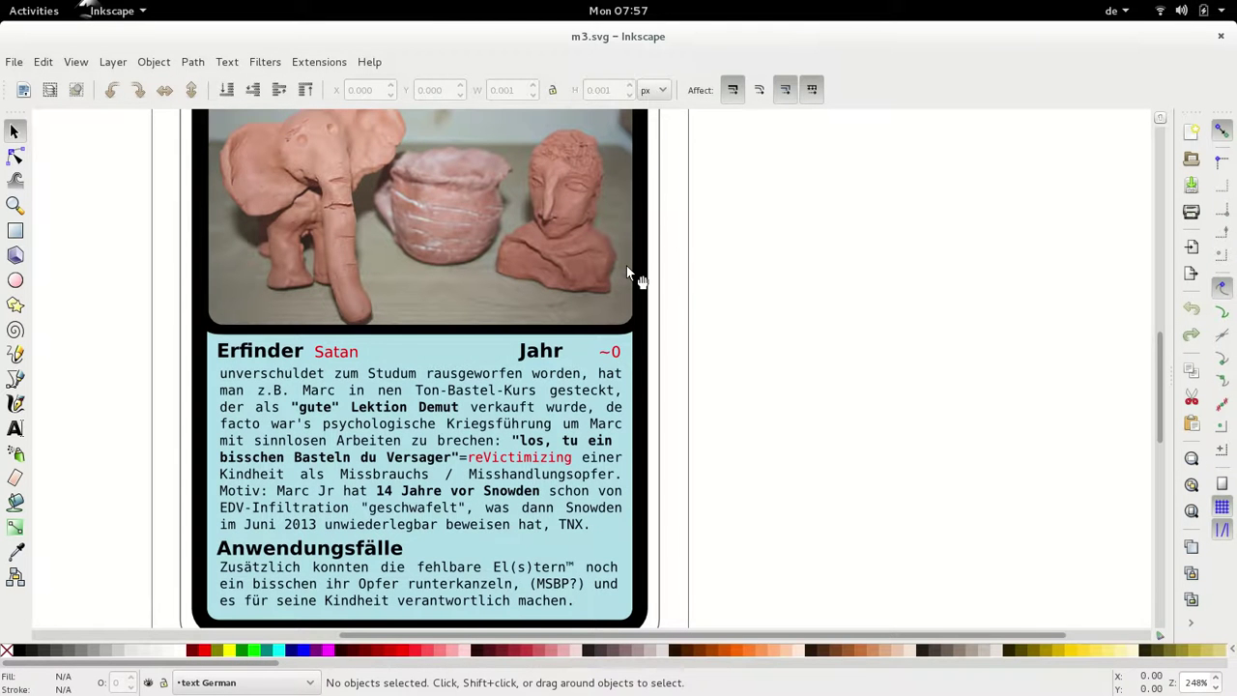
key("ctrl+alt+a")
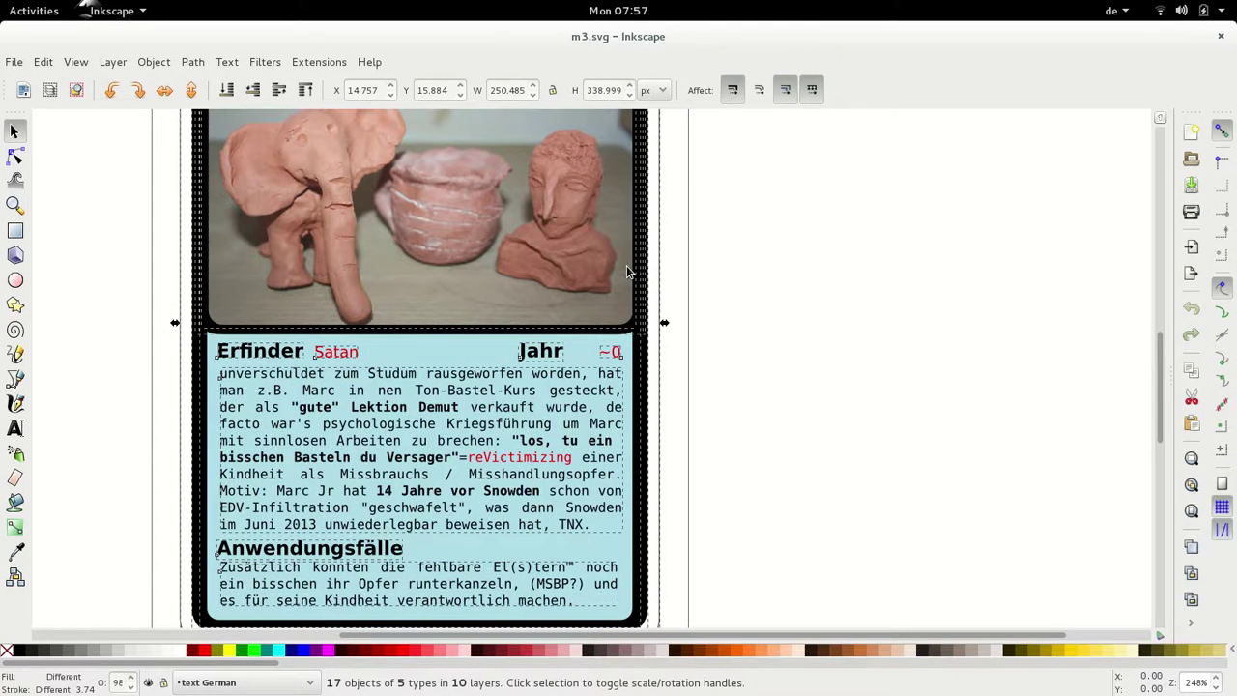
key("ctrl+c")
key("alt+Tab")
key("ctrl+v")
key("ctrl+g")
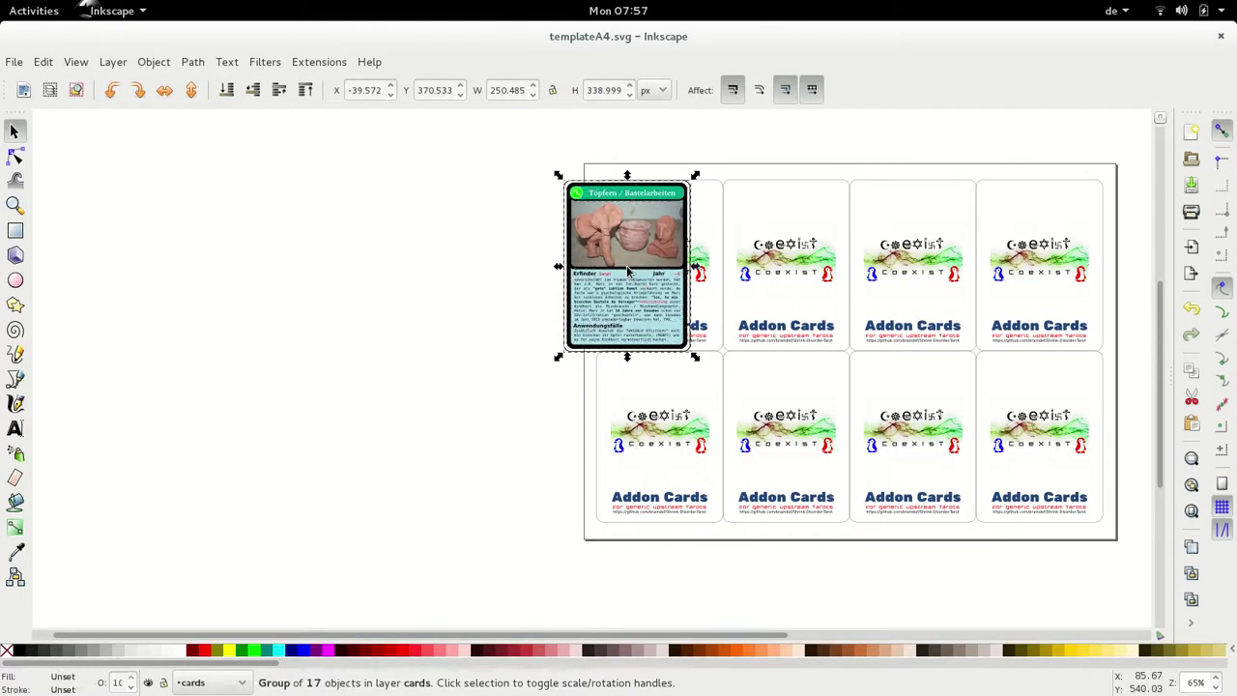
- Copy all layers of the "Gesetzesartikel" card from m26.svg into templateA4.svg and group the pasted objects
key("alt+Tab")
key("alt+Tab")
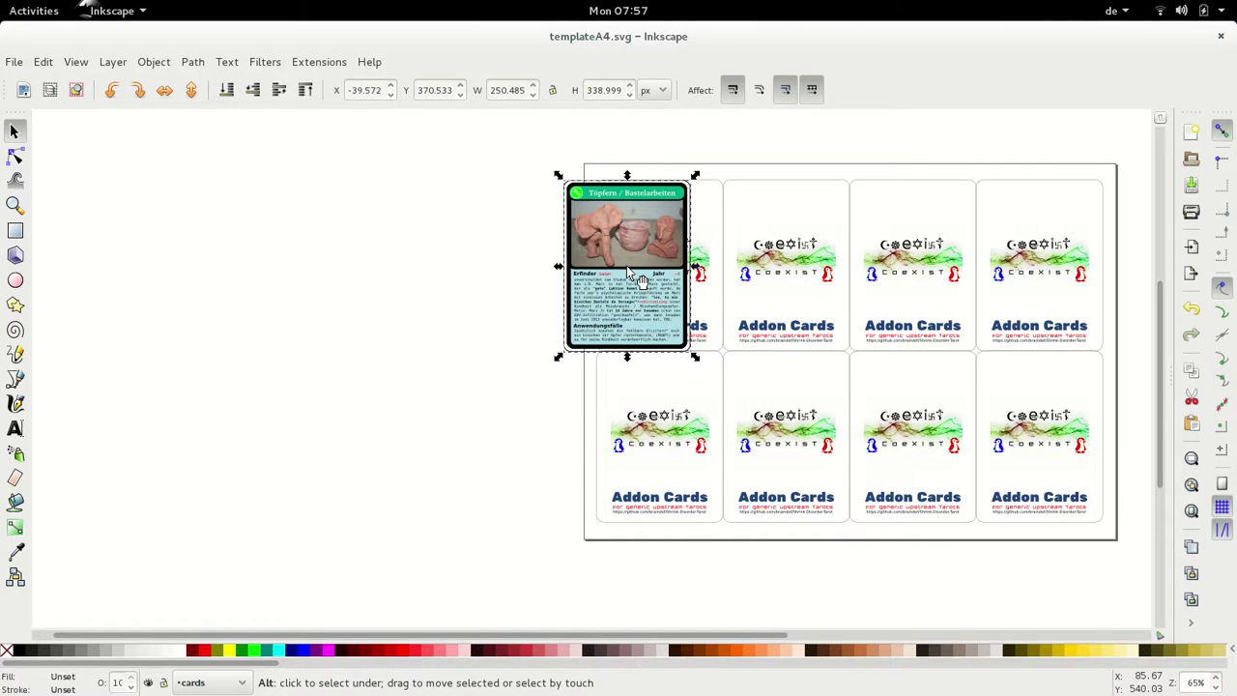
key("alt+Tab")
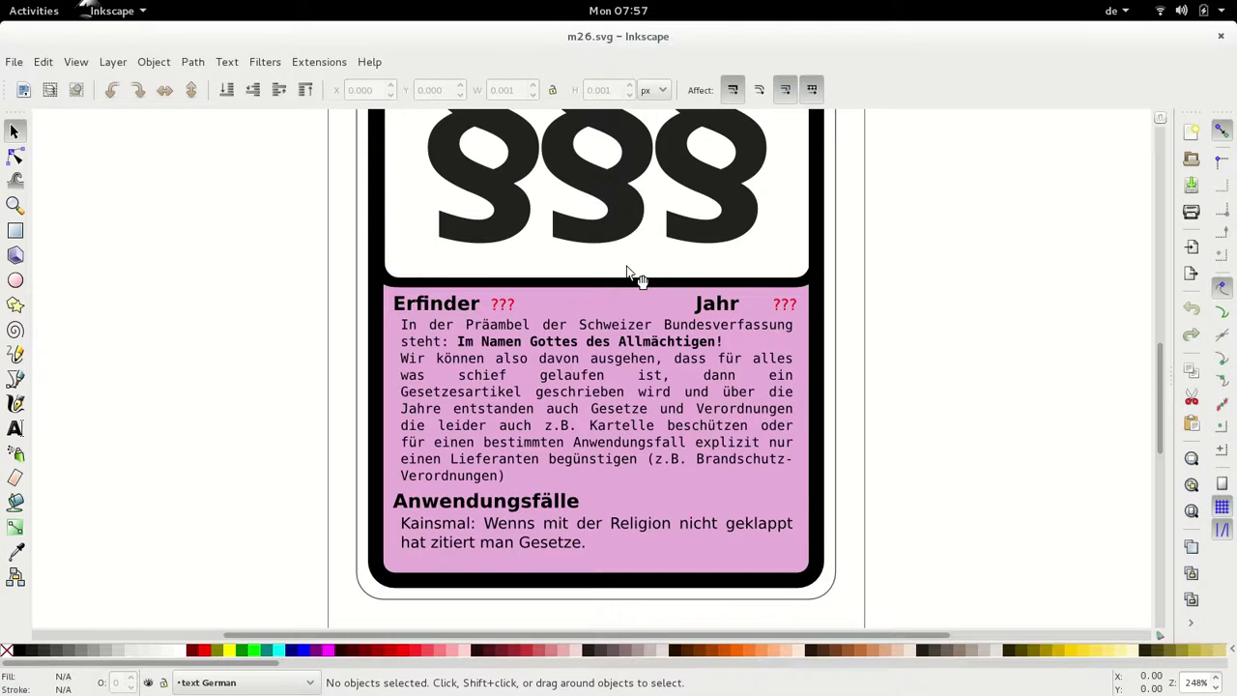
key("ctrl+alt+a")
key("ctrl+c")
key("alt+Tab")
key("ctrl+v")
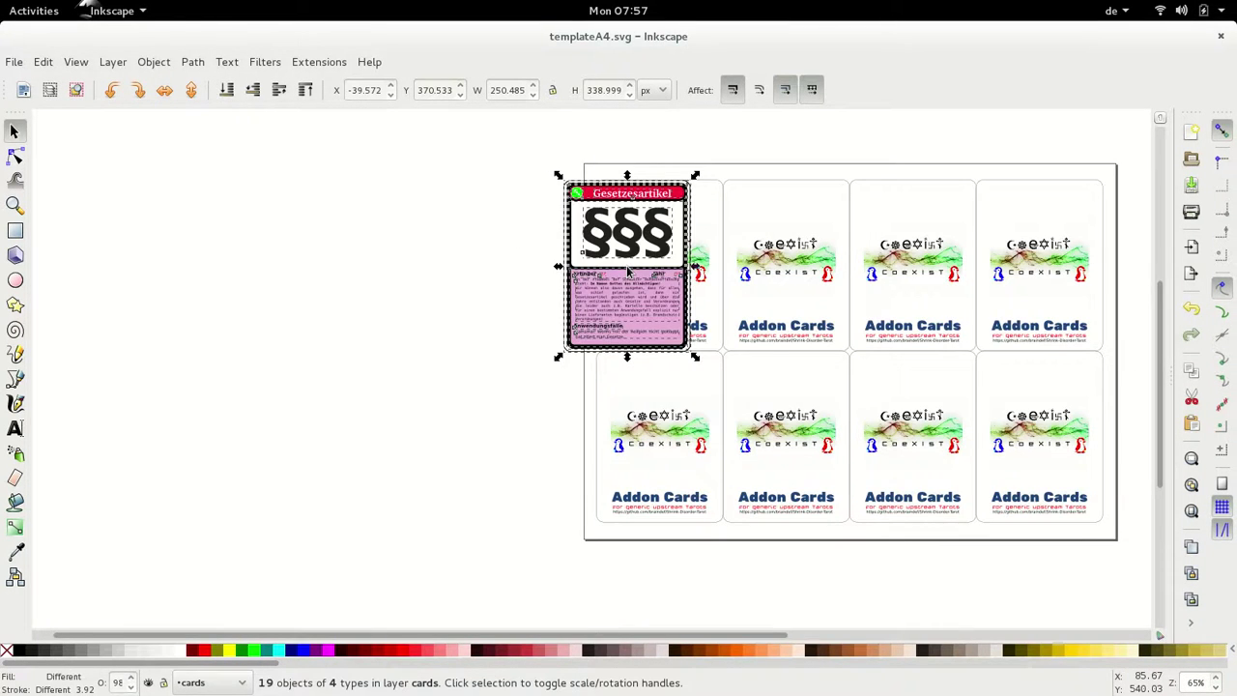
key("ctrl+g")
- Arrange all the pasted cards in templateA4.svg into 2 rows and 4 columns with row and column spacing set to 0
key("alt+Tab")
key("alt+Tab")
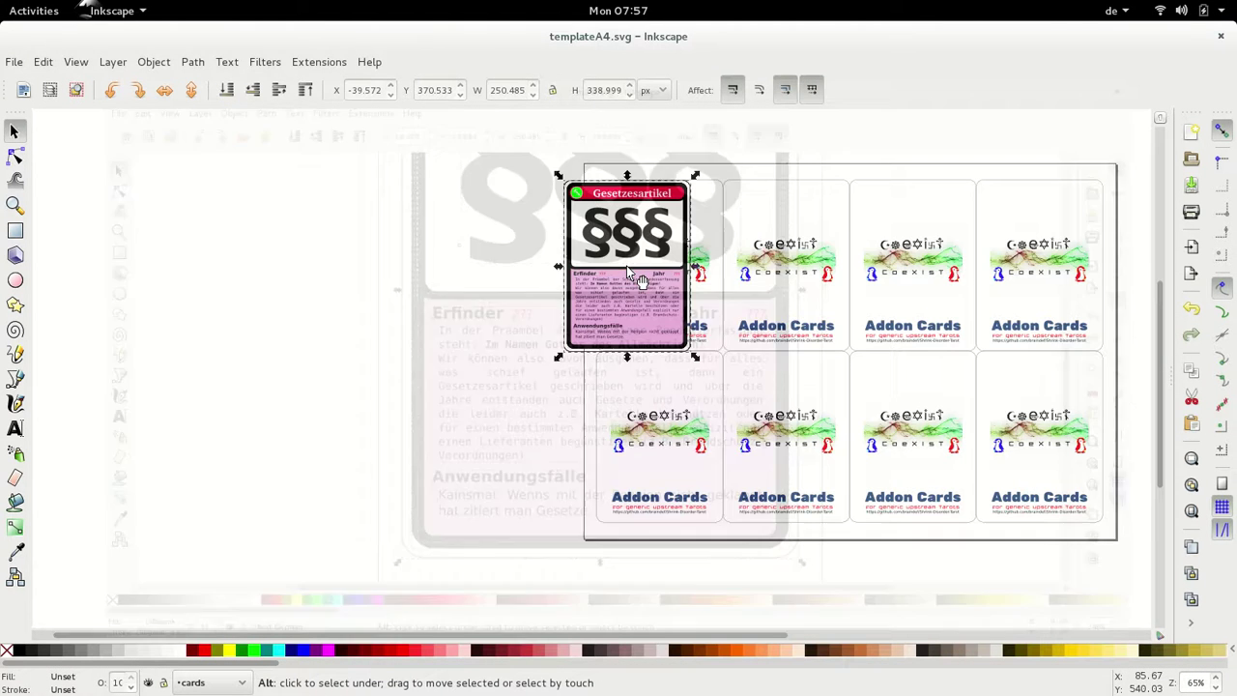
key("ctrl+a")
key("alt+o")
key("Up")
key("Return")
key("Tab")
type("2")
key("Tab")
key("Tab")
key("Tab")
key("Tab")
key("Tab")
key("Tab")
key("Tab")
type("0")
key("Tab")
type("0")
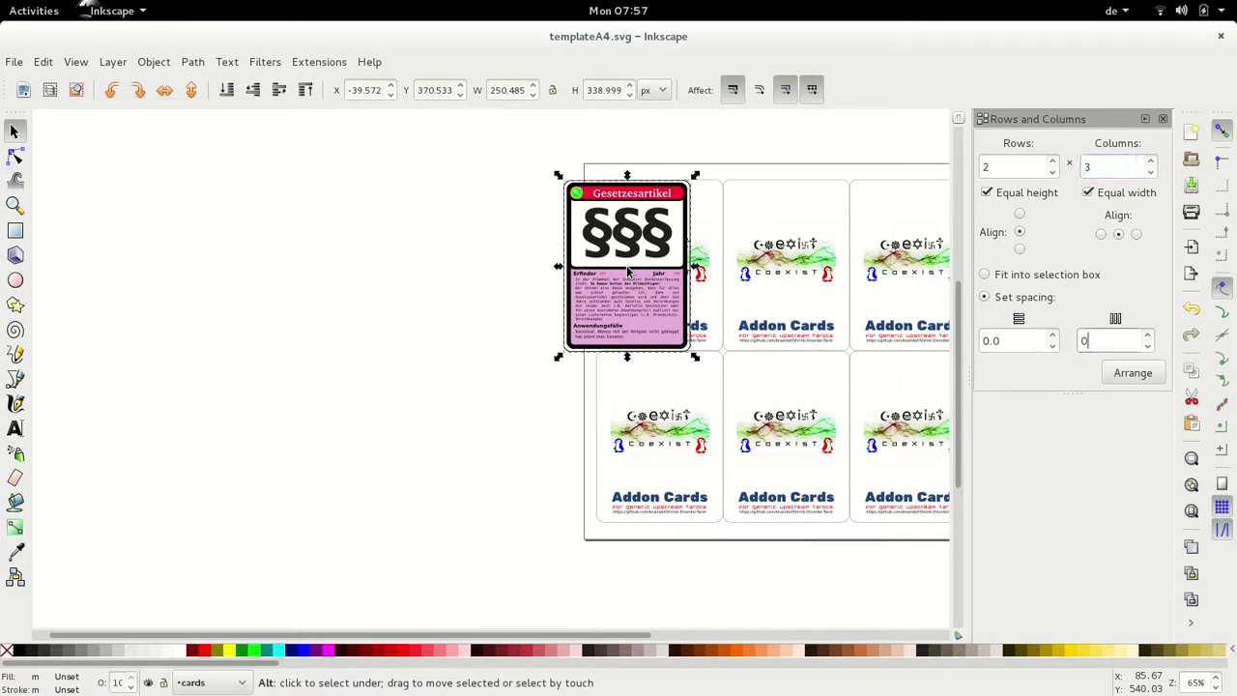
key("Return")
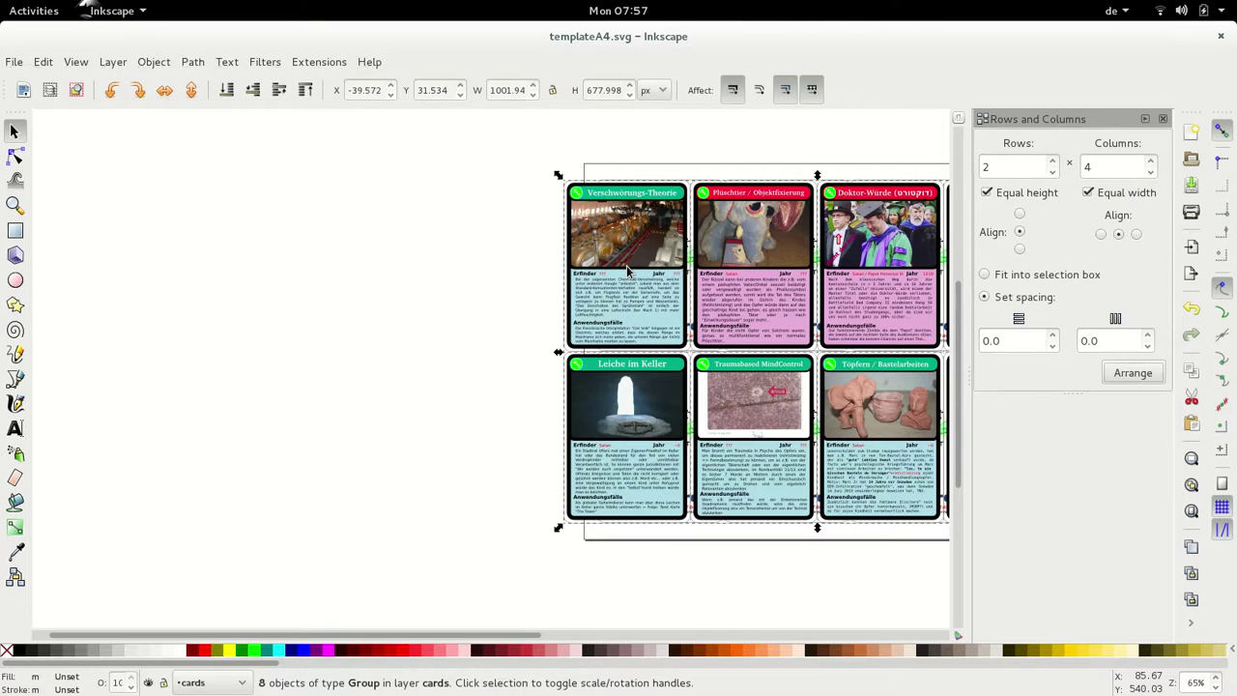
- Group the eight arranged cards and centre the group horizontally relative to the page
key("ctrl+g")
key("ctrl+shift+a")
key("Return")
key("Down")
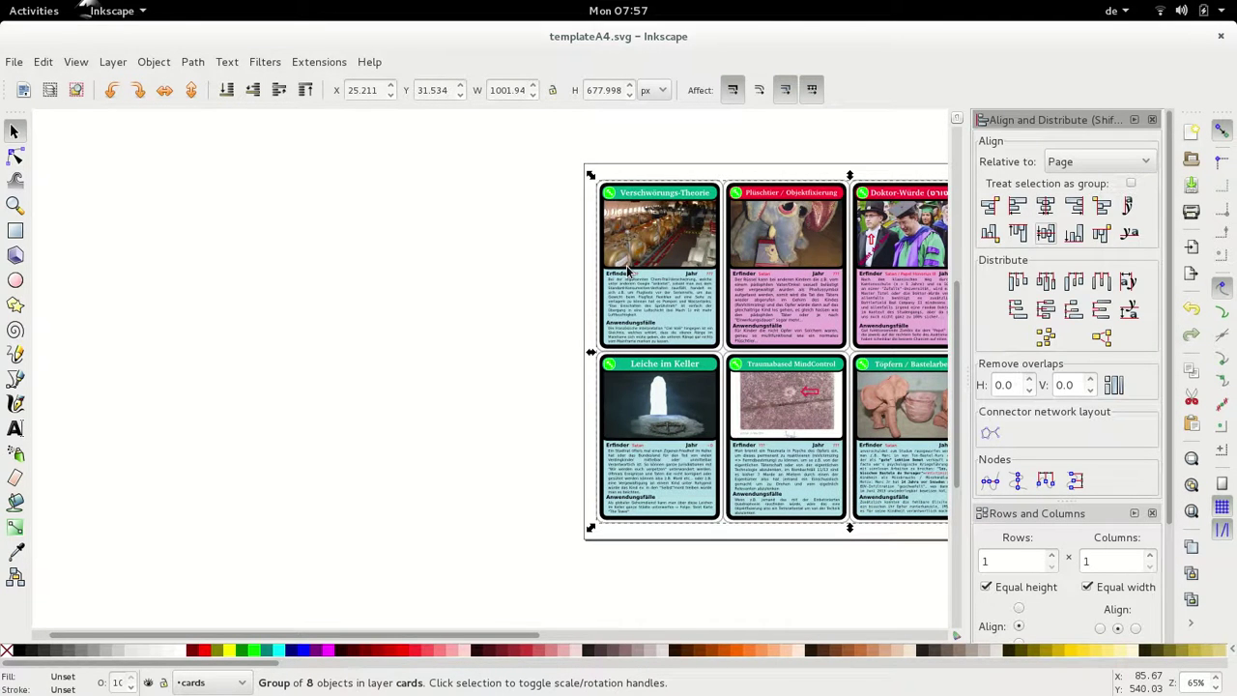
- Save the sheet as m27-m4-m6-m25-m23-m21-m3-m26.svg in the A4 folder
key("ctrl+shift+s")
key("ctrl+v")
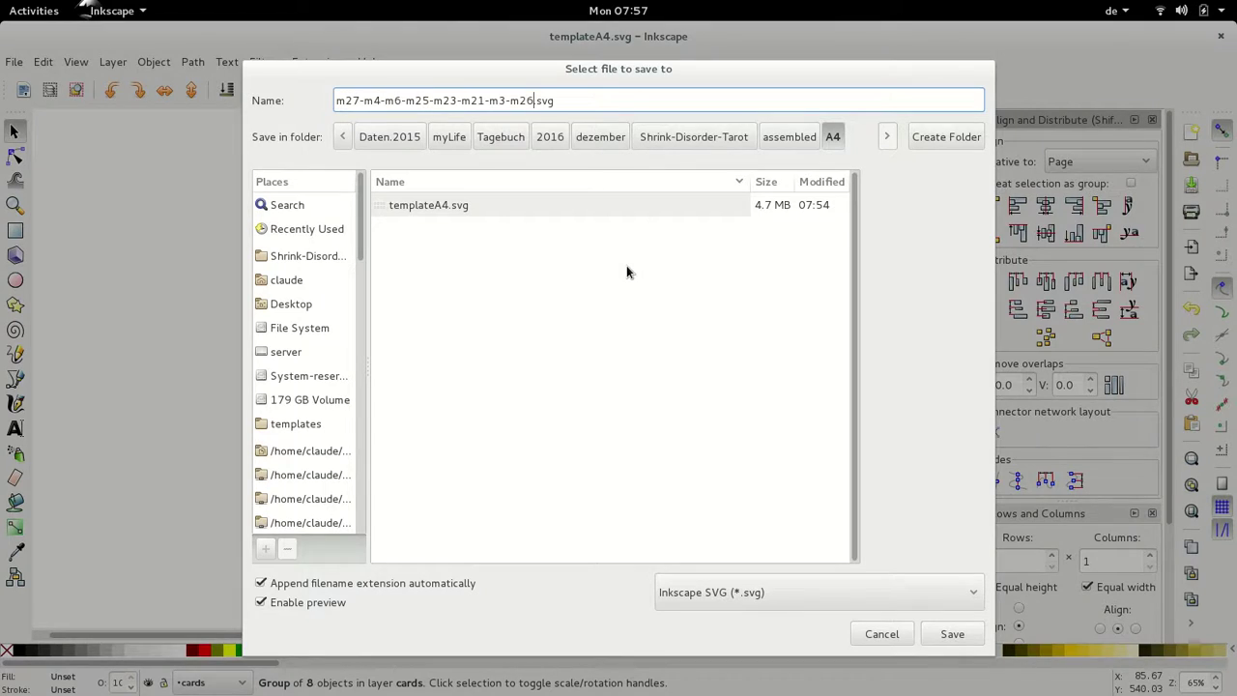
key("Return")
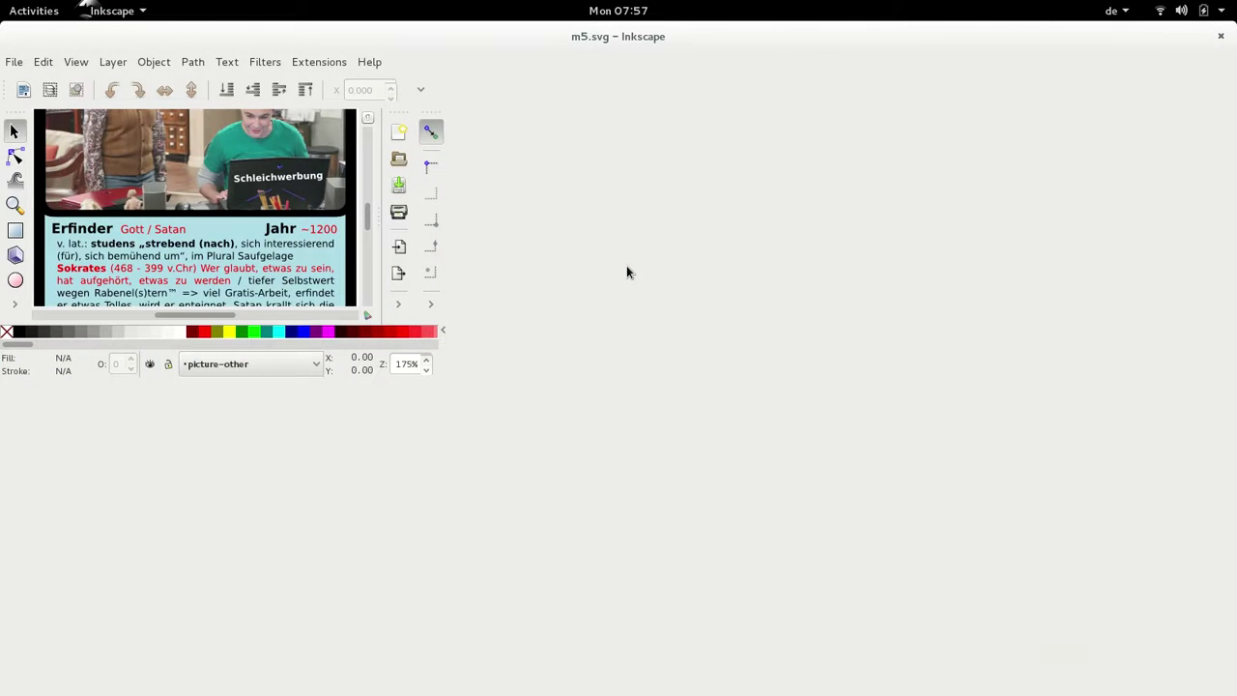
- Copy all layers of the "Studenten-Würde (Sündenbock)" card from m5.svg into a fresh templateA4.svg as a group
key("ctrl+alt+a")
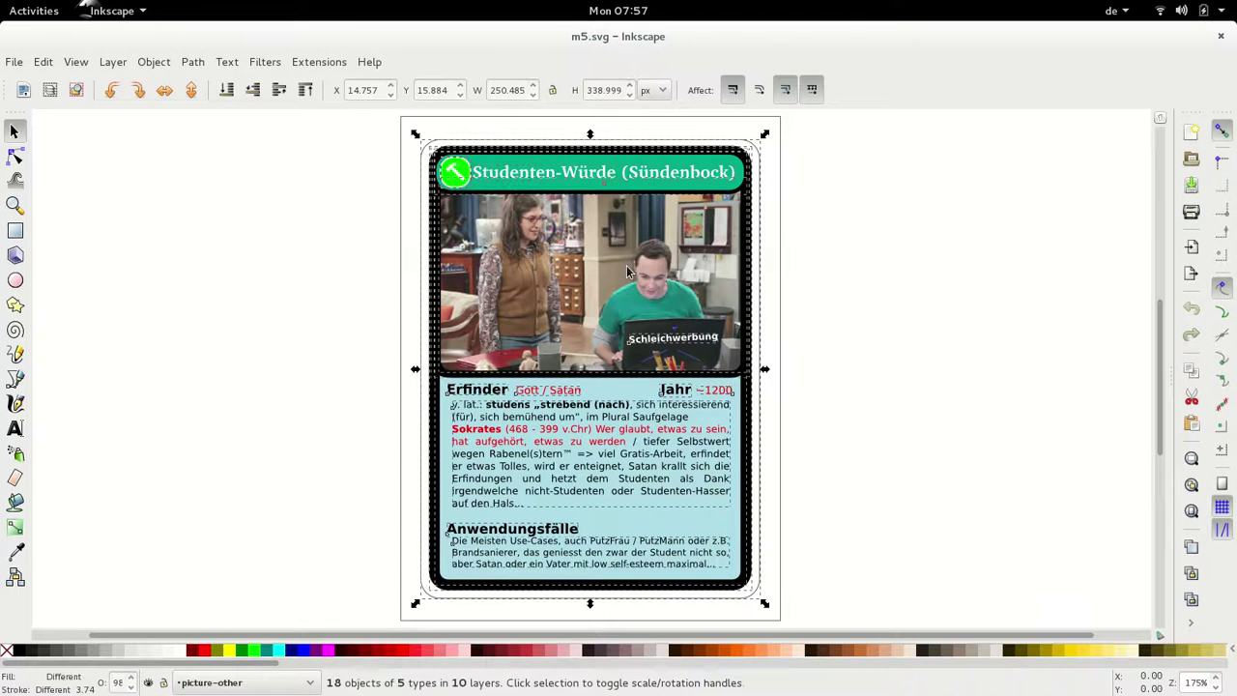
key("ctrl+c")
key("ctrl+Tab")
key("ctrl+v")
- Copy all layers of the "Bedürfnispyramide" card from m30.svg into templateA4.svg and group the pasted objects
key("alt+Tab")
key("alt+Tab")
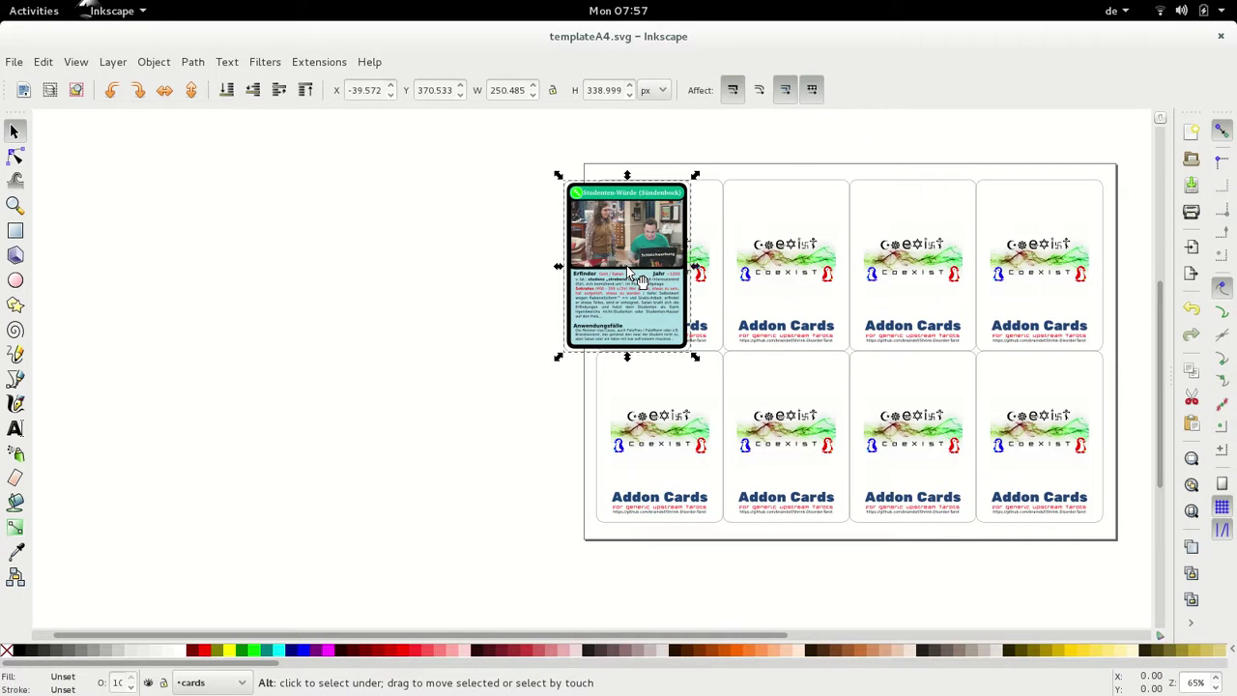
key("alt+Tab")
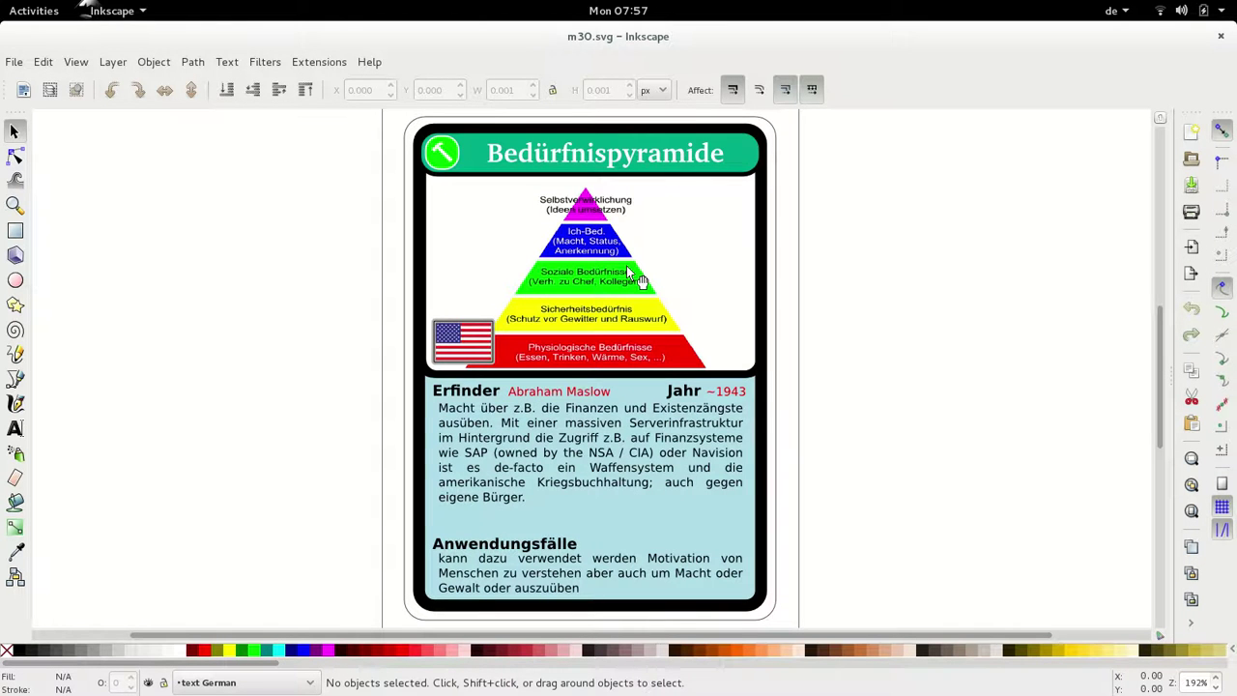
key("ctrl+alt+a")
key("ctrl+c")
key("alt+Tab")
key("ctrl+v")
key("ctrl+g")
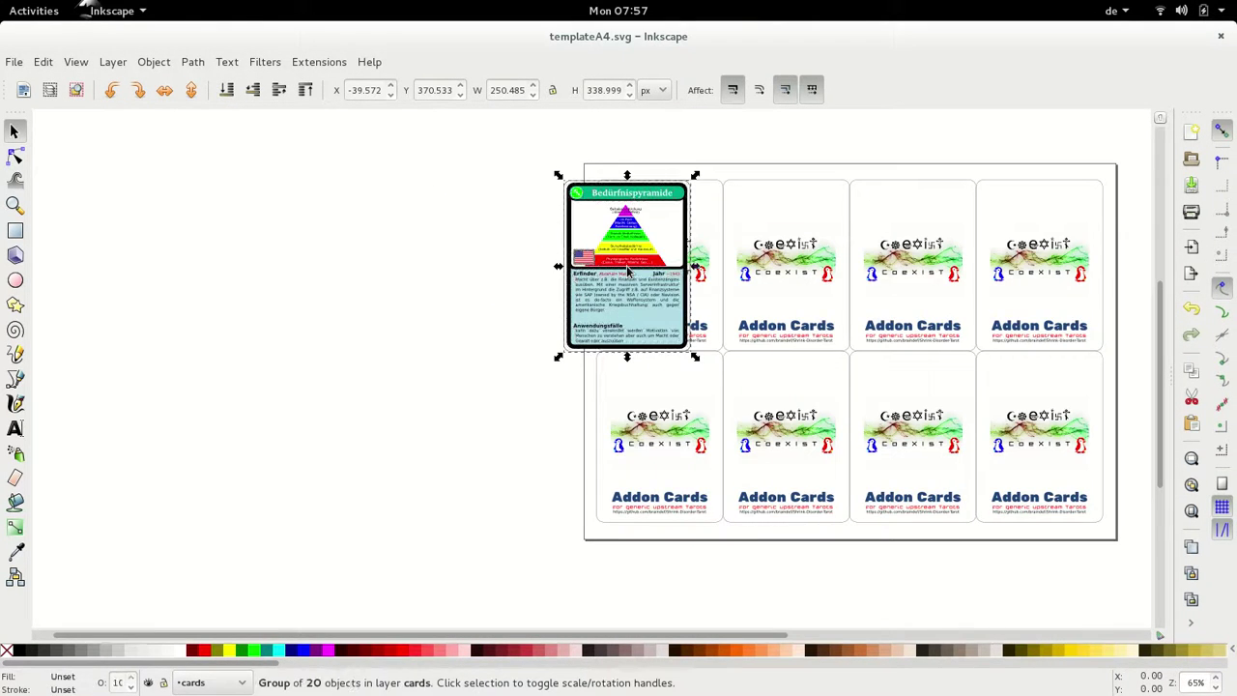
- Copy all layers of the "Ketten-Rasseln-Funktion" card from m20.svg into templateA4.svg and group the pasted objects
key("alt+Tab")
key("alt+Tab")
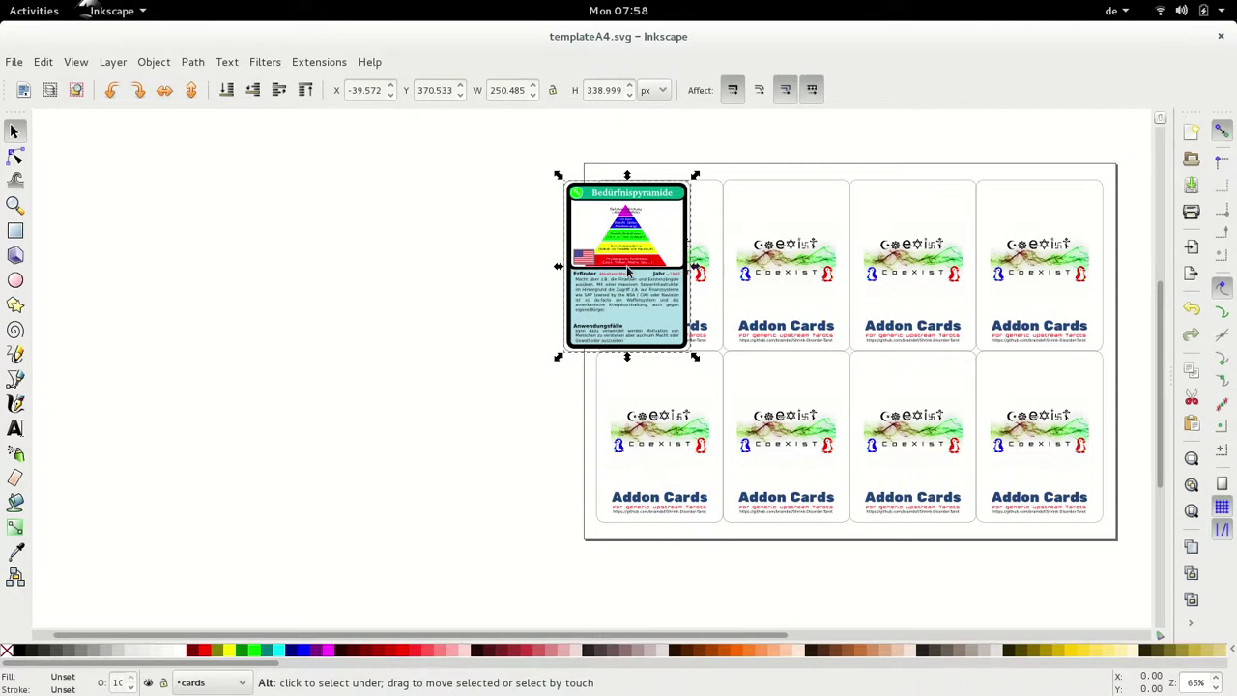
key("alt+Tab")
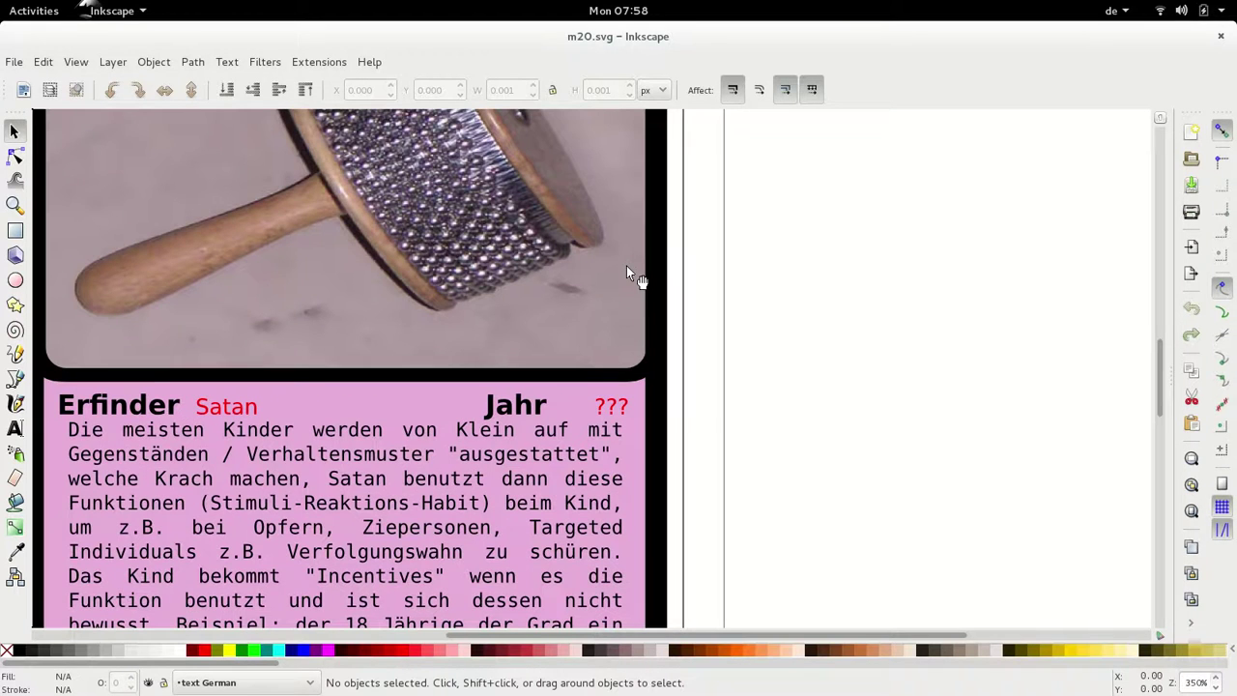
key("ctrl+a")
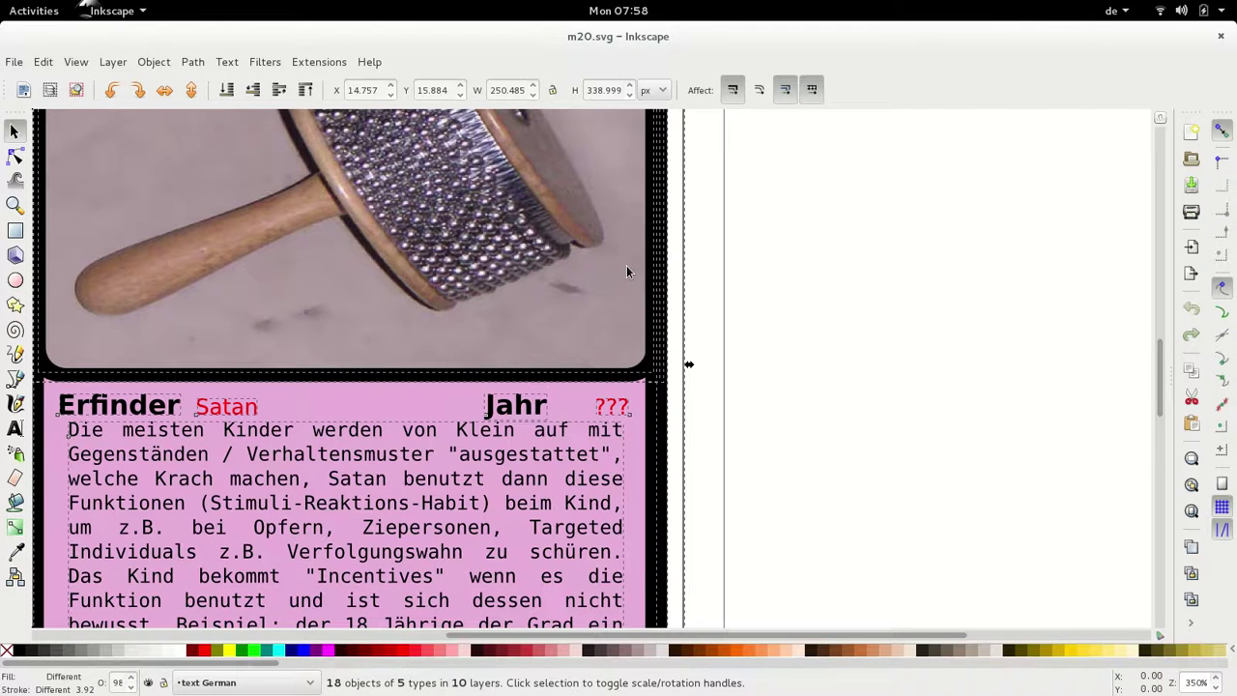
key("ctrl+c")
key("alt+Tab")
key("ctrl+v")
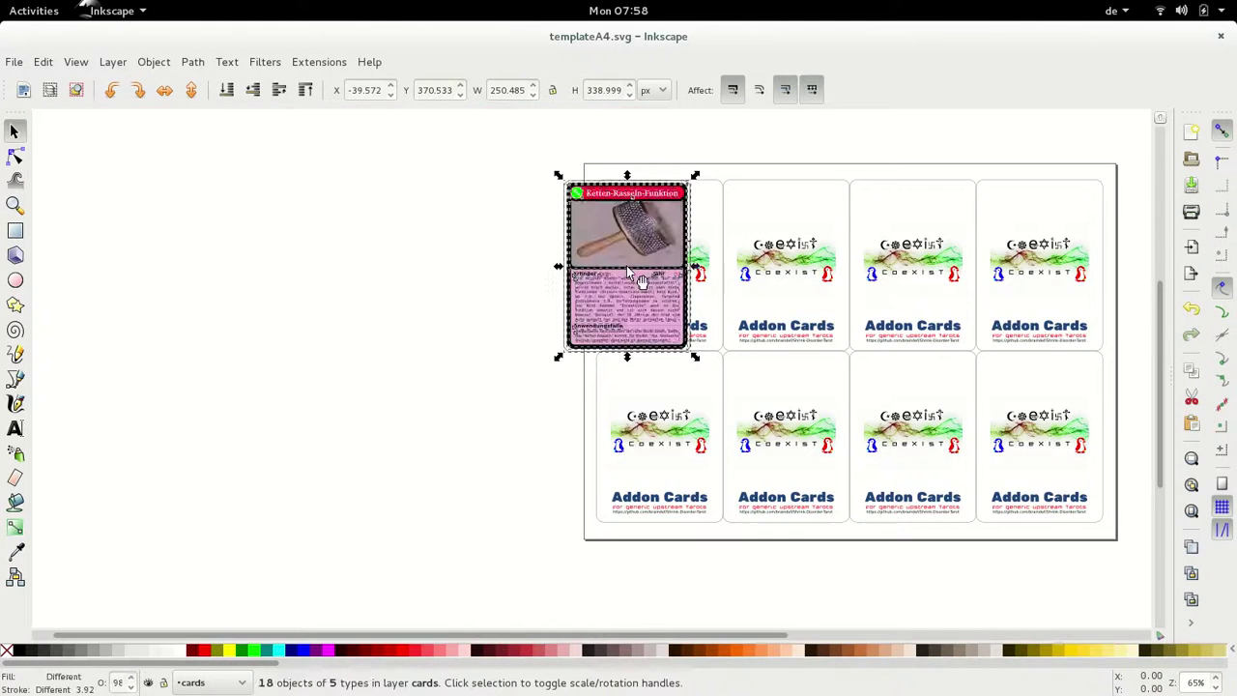
key("ctrl+g")
- Copy all layers of the "Plüschtier / Objektfixierung" card from m2.svg into templateA4.svg and group the pasted objects
key("alt+Tab")
key("alt+Tab")
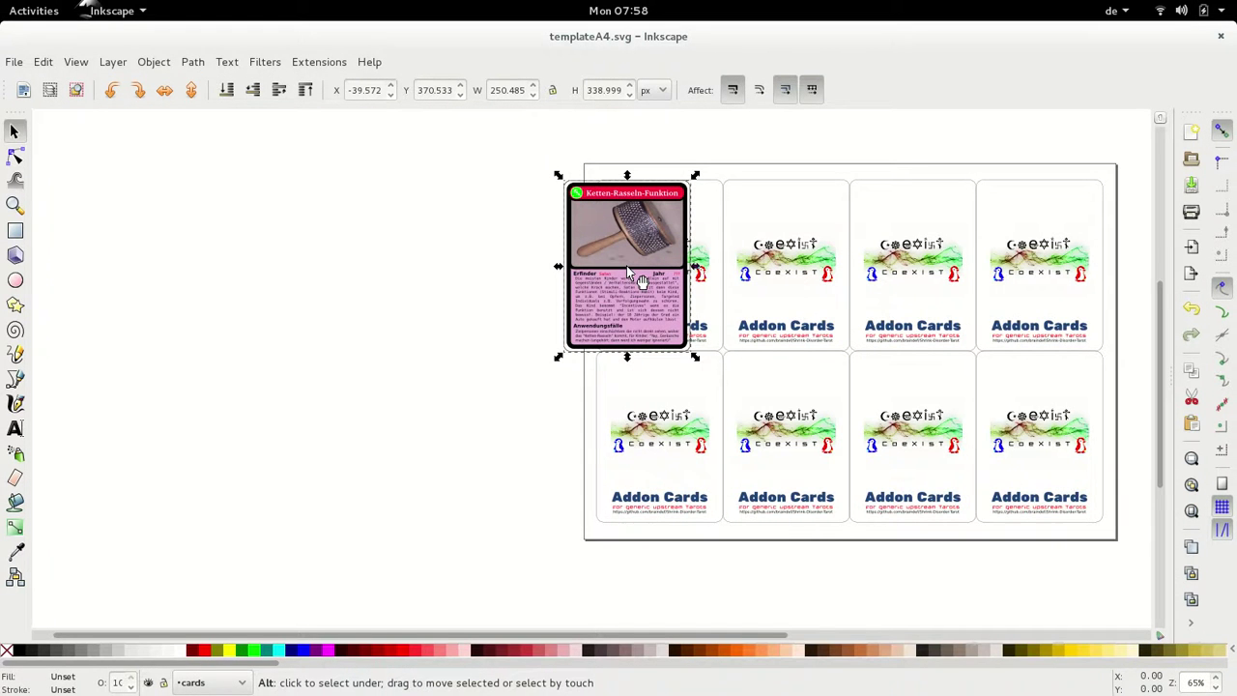
key("alt+Tab")
key("alt+Tab")
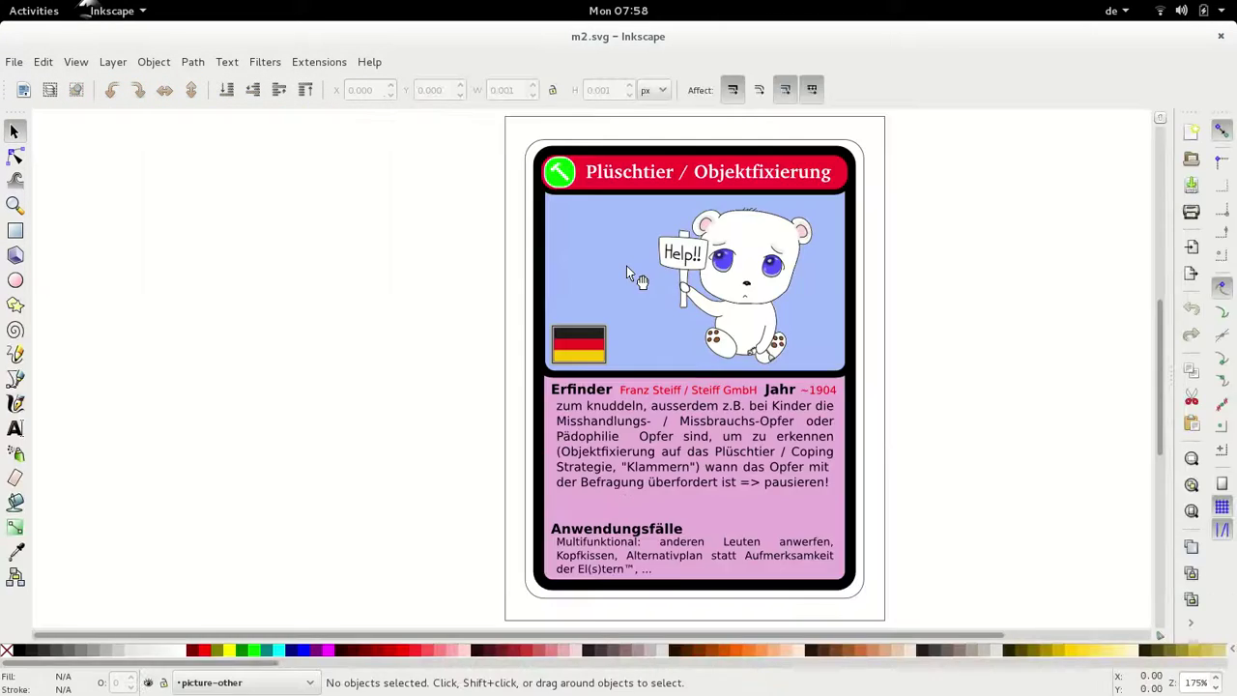
key("ctrl+alt+a")
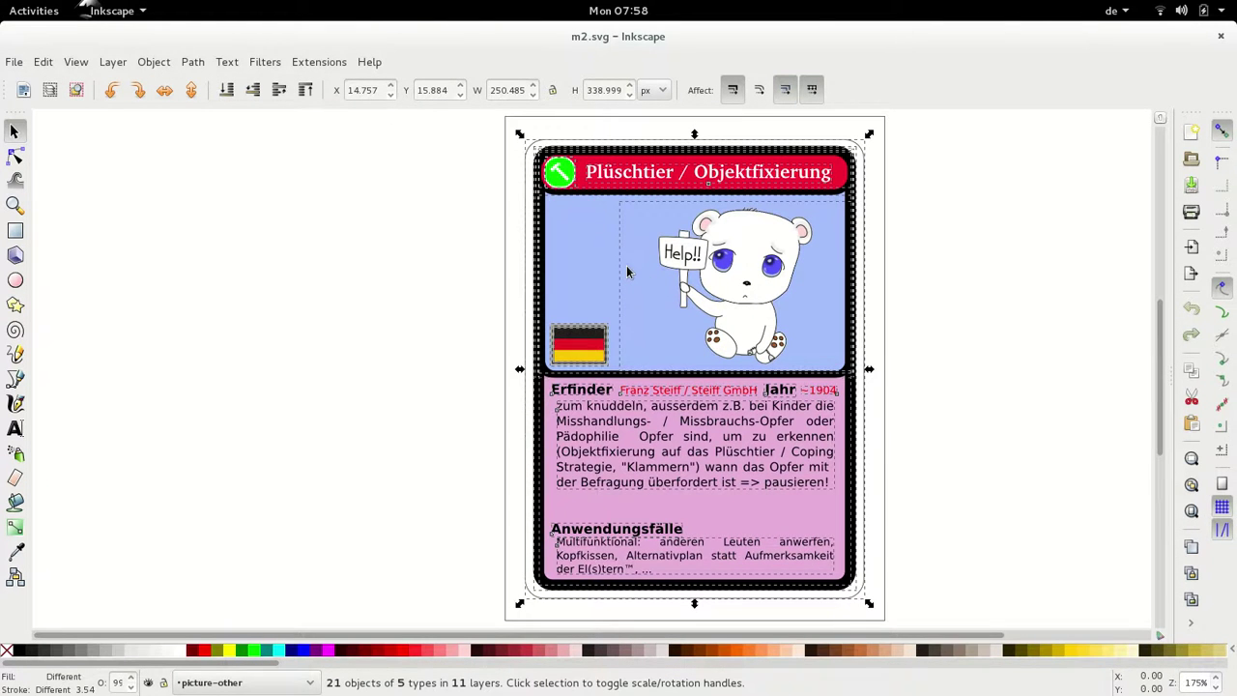
key("ctrl+c")
key("alt+Tab")
key("ctrl+v")
key("ctrl+g")
- Copy all layers of the "Global Warfare" card from m13.svg into templateA4.svg and group the pasted objects
key("alt+Tab")
key("alt+Tab")
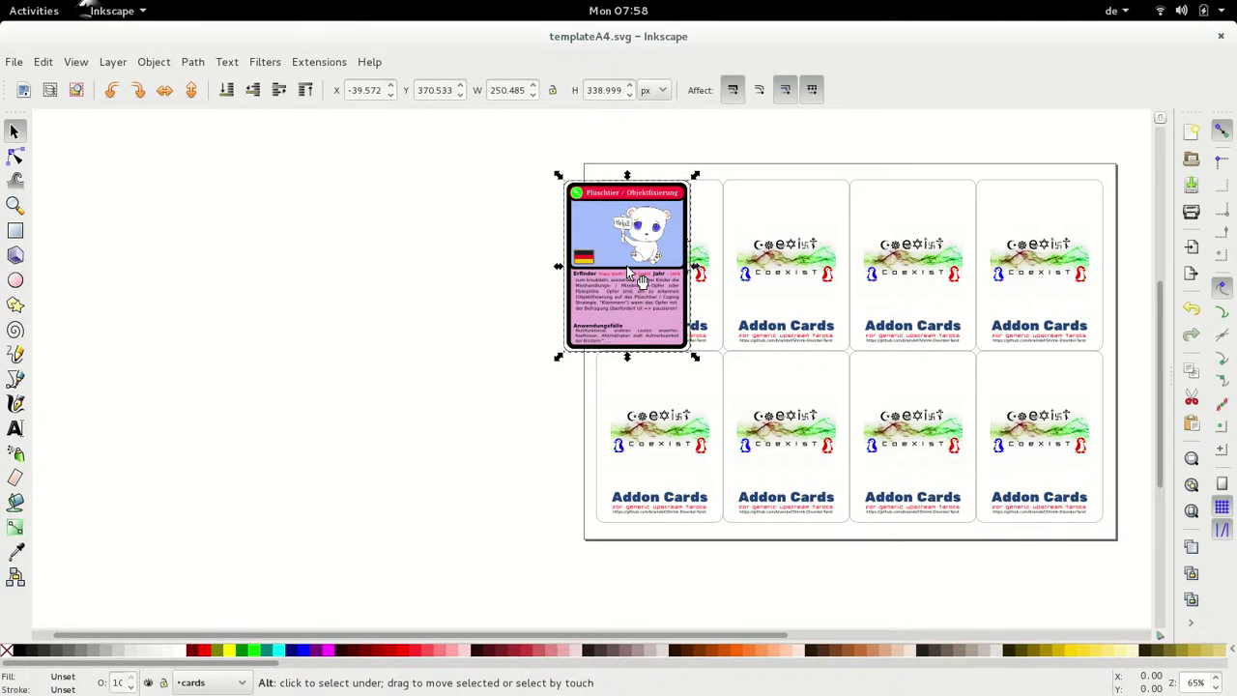
key("alt+Tab")
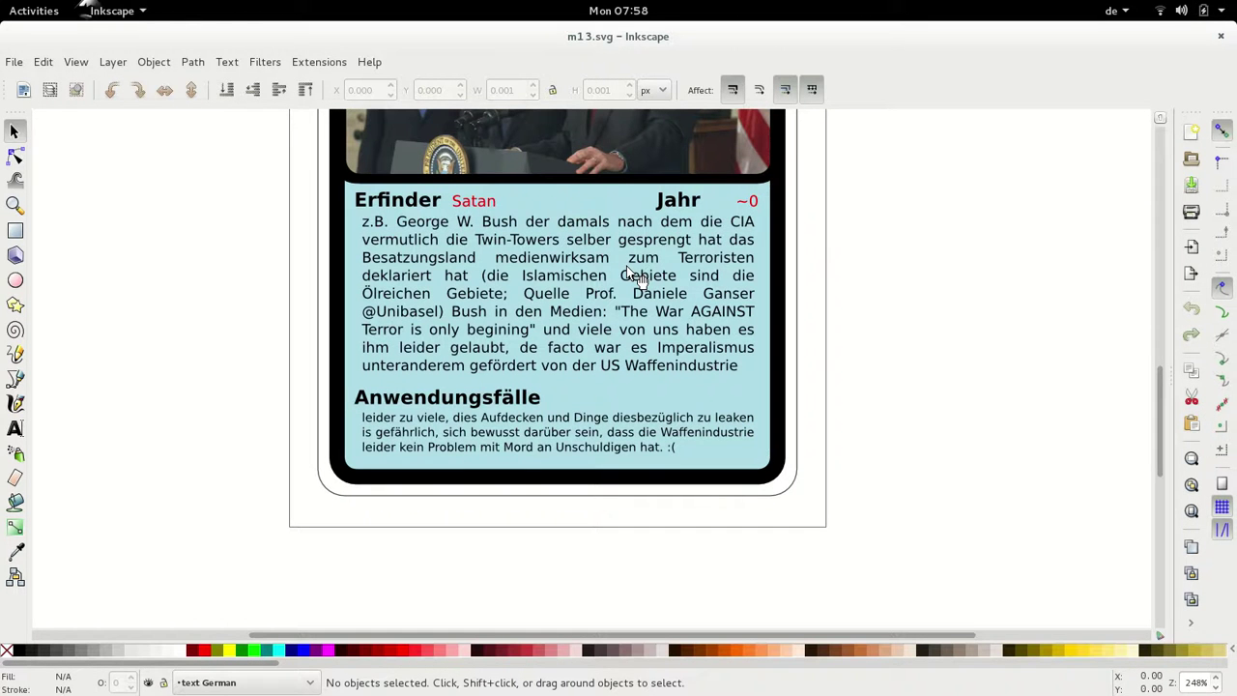
key("ctrl+alt+a")
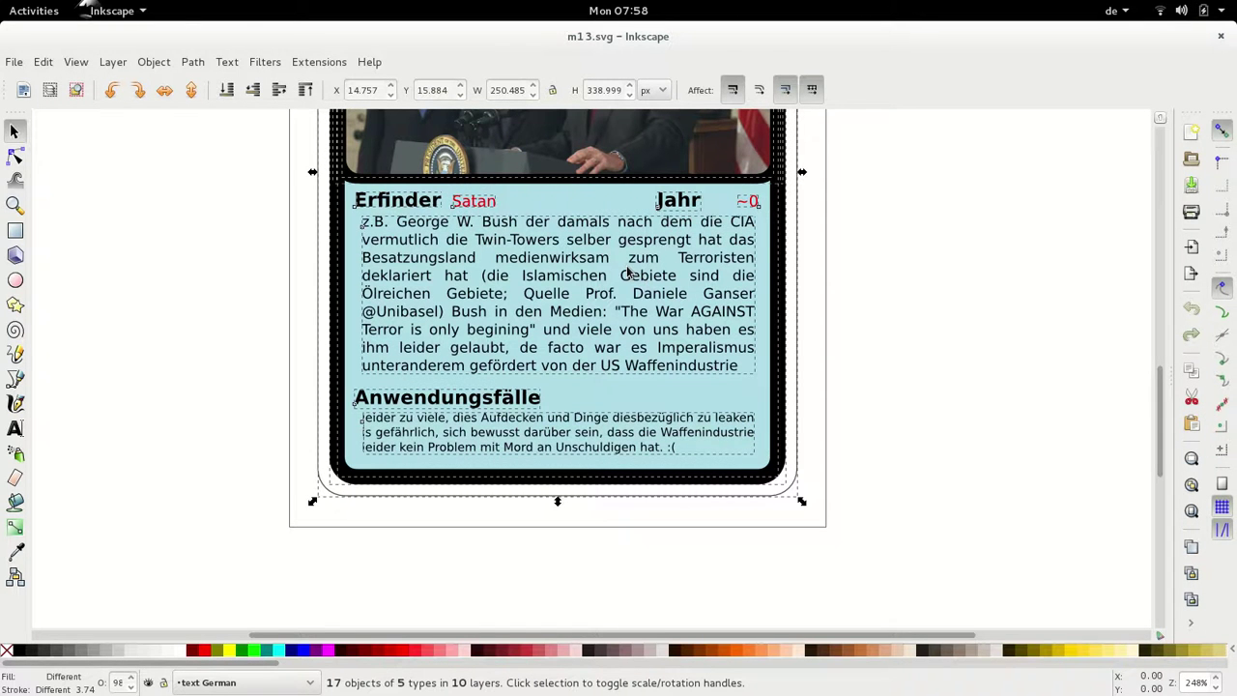
key("ctrl+c")
key("alt+Tab")
key("ctrl+v")
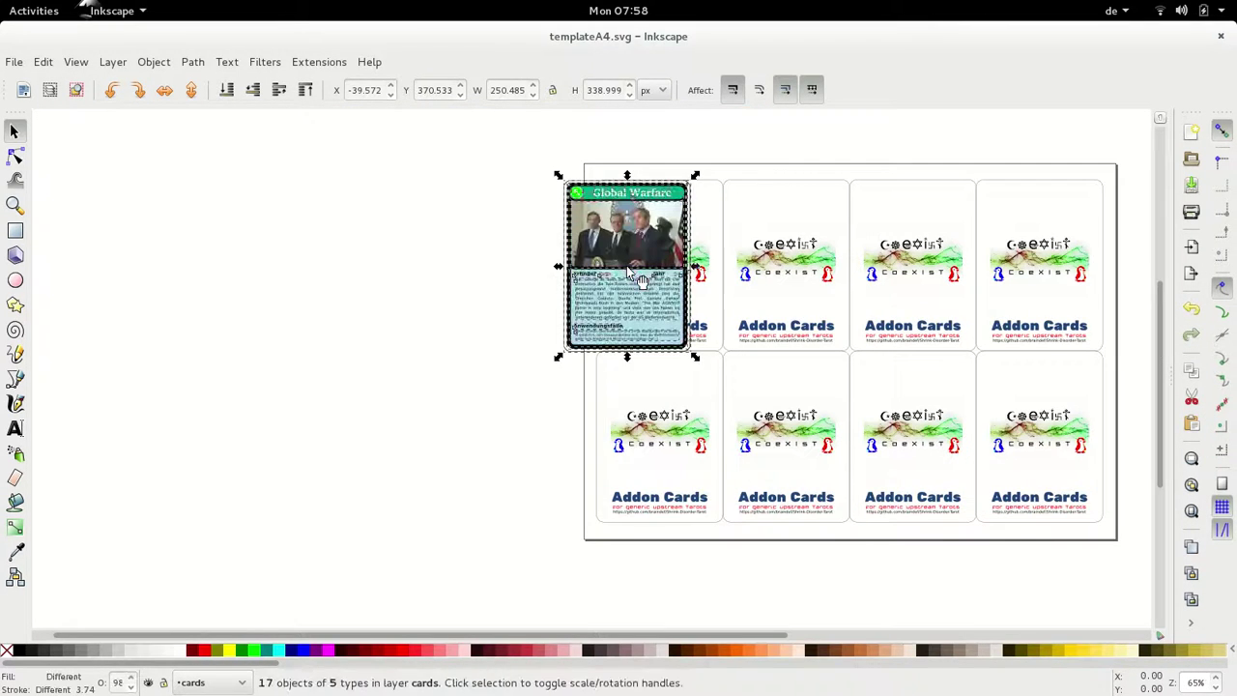
- Copy all layers of the "Pronographie" card from m12.svg into templateA4.svg and group the pasted objects
key("alt+Tab")
key("alt+Tab")
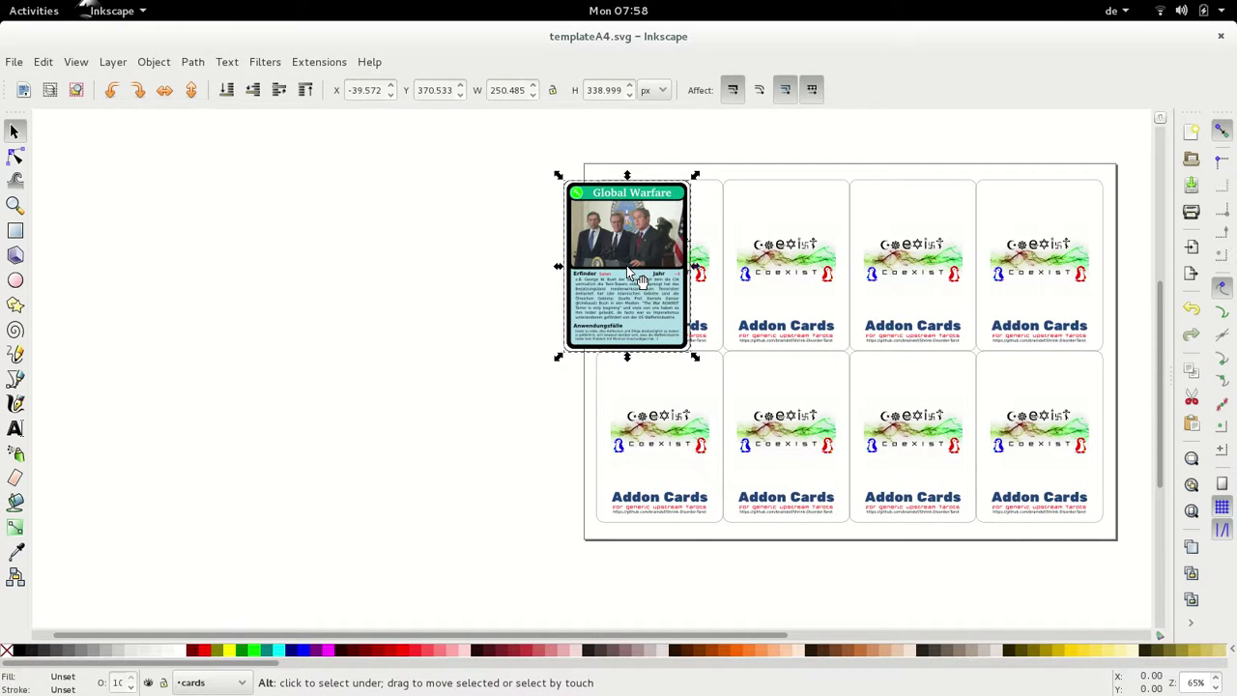
key("alt+Tab")
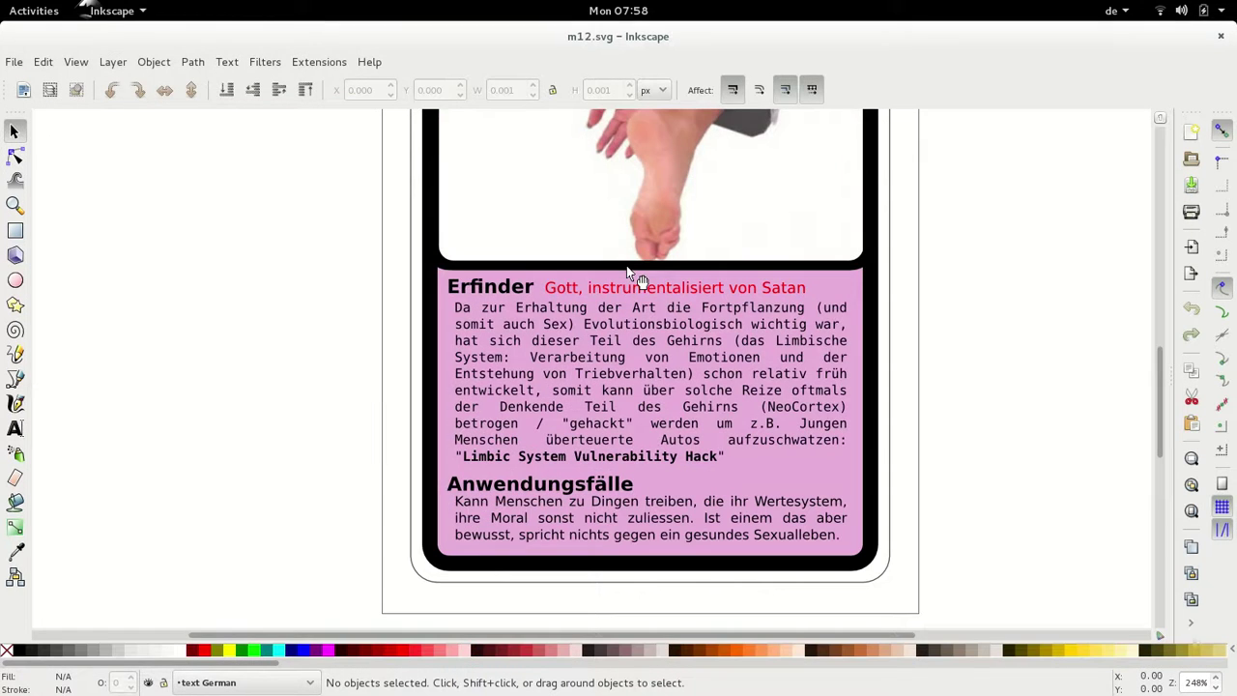
key("ctrl+alt+a")
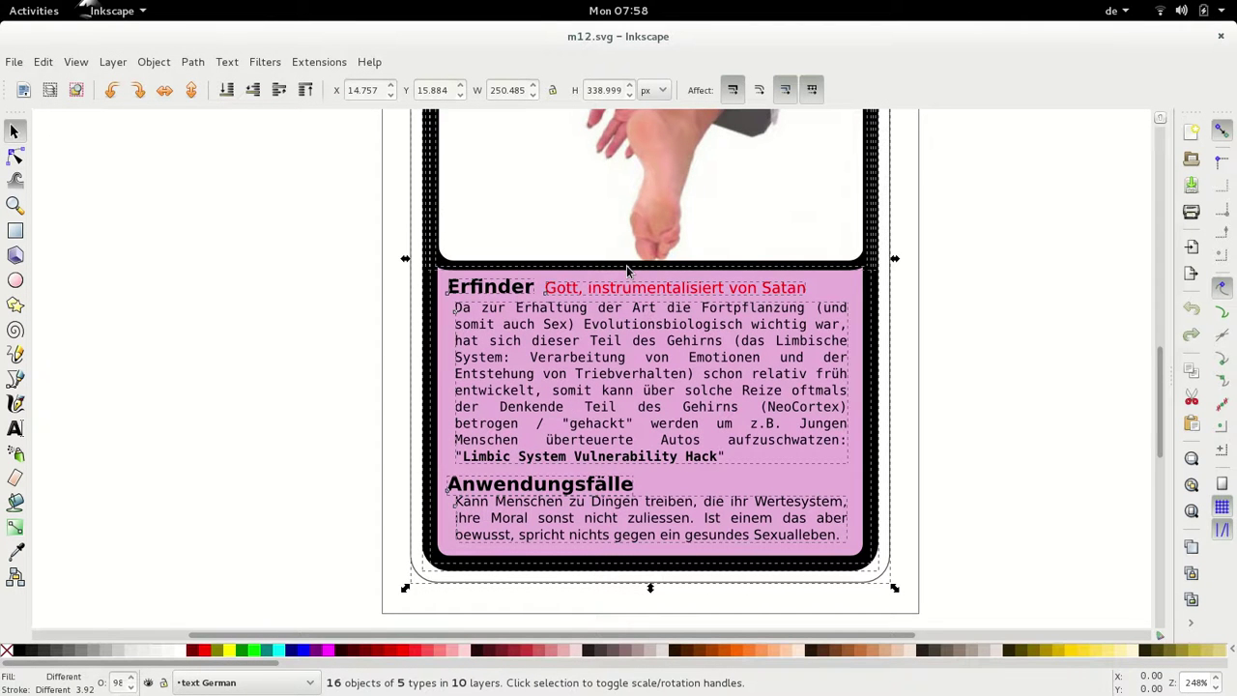
key("ctrl+c")
key("alt+Tab")
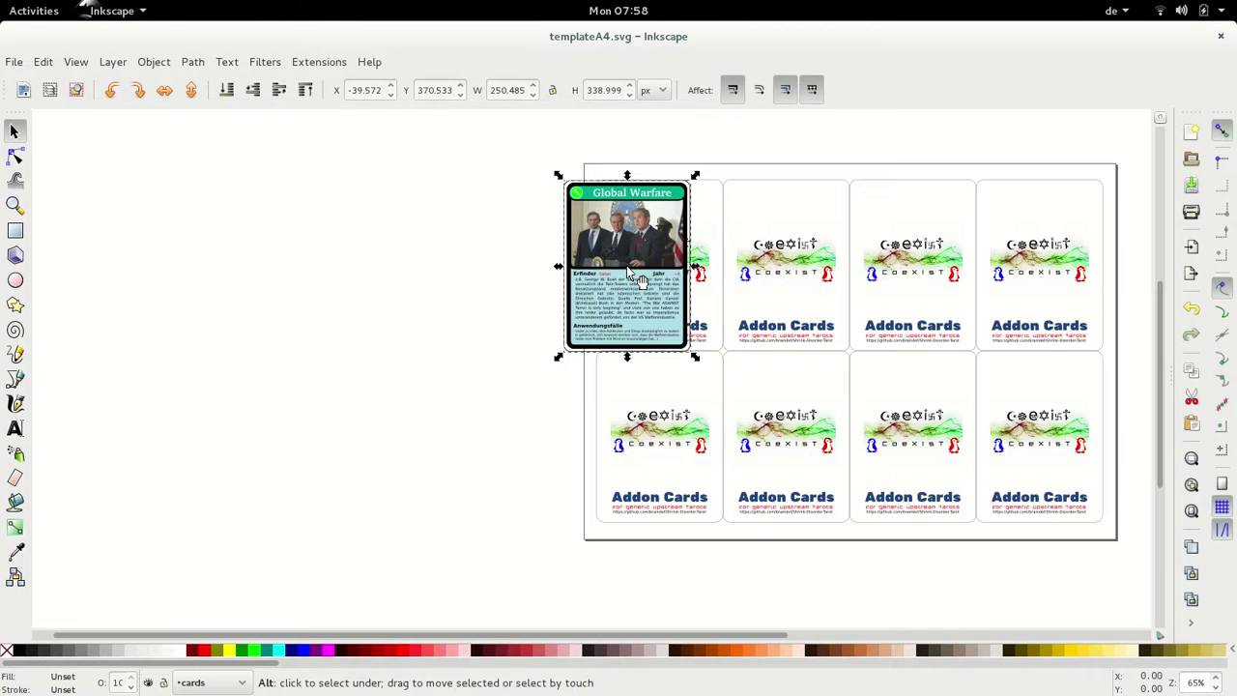
key("ctrl+alt+v")
key("ctrl+g")
- Copy all layers of the "World Peace Game" card from m14.svg into templateA4.svg and group the pasted objects
key("alt+Tab")
key("alt+Tab")
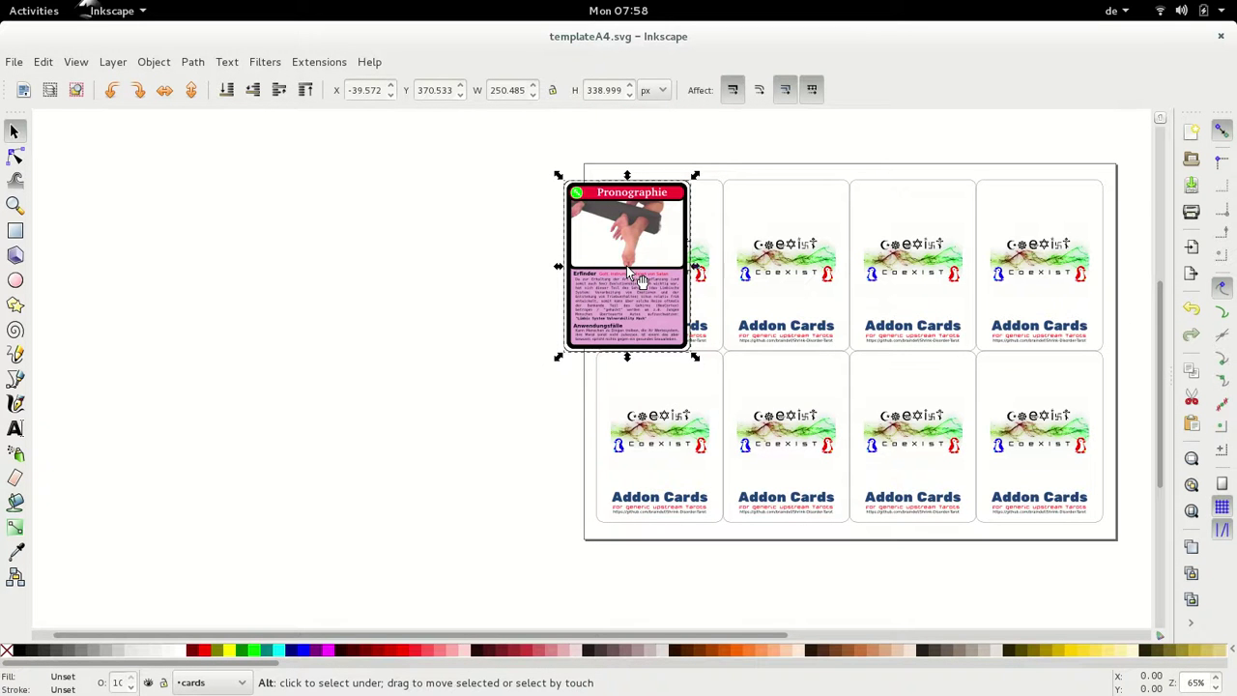
key("alt+Tab")
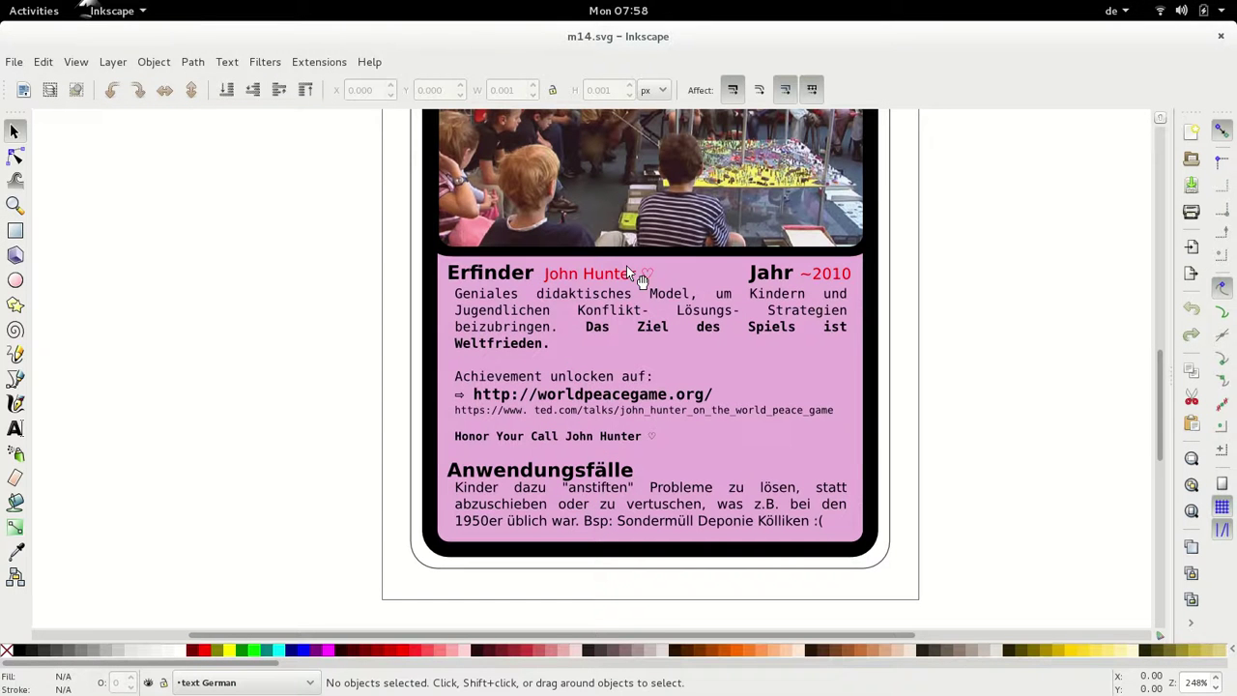
key("ctrl+alt+a")
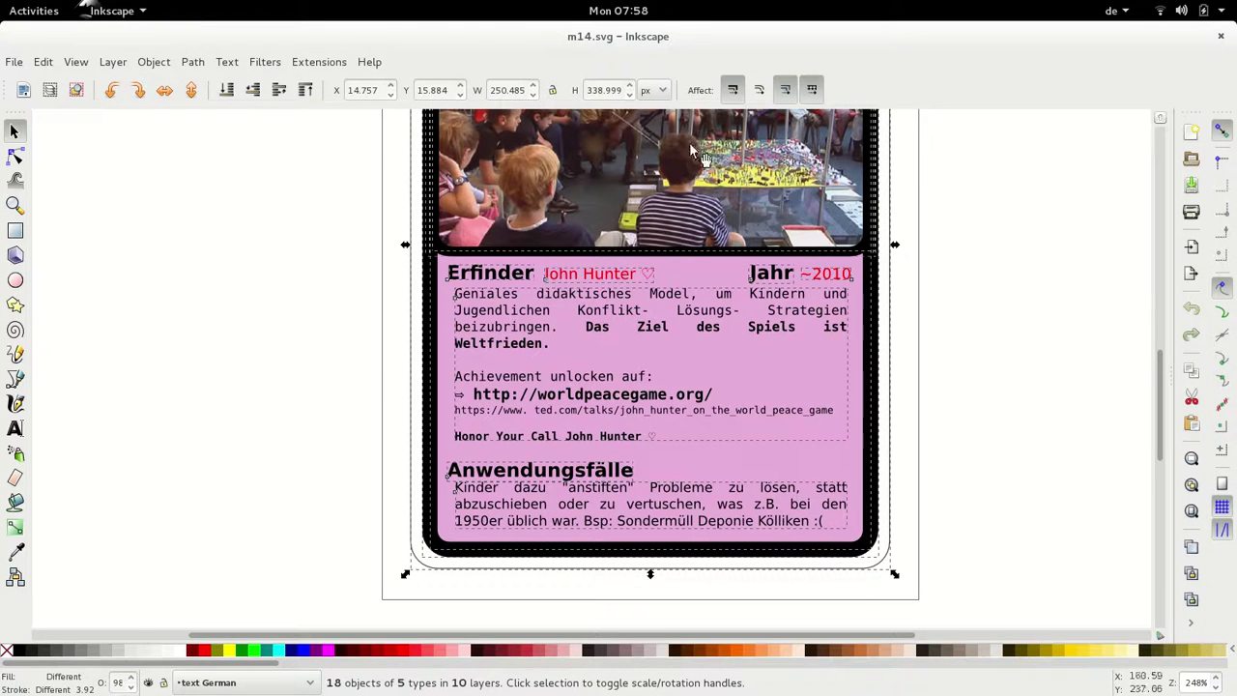
key("alt+Tab")
key("ctrl+v")
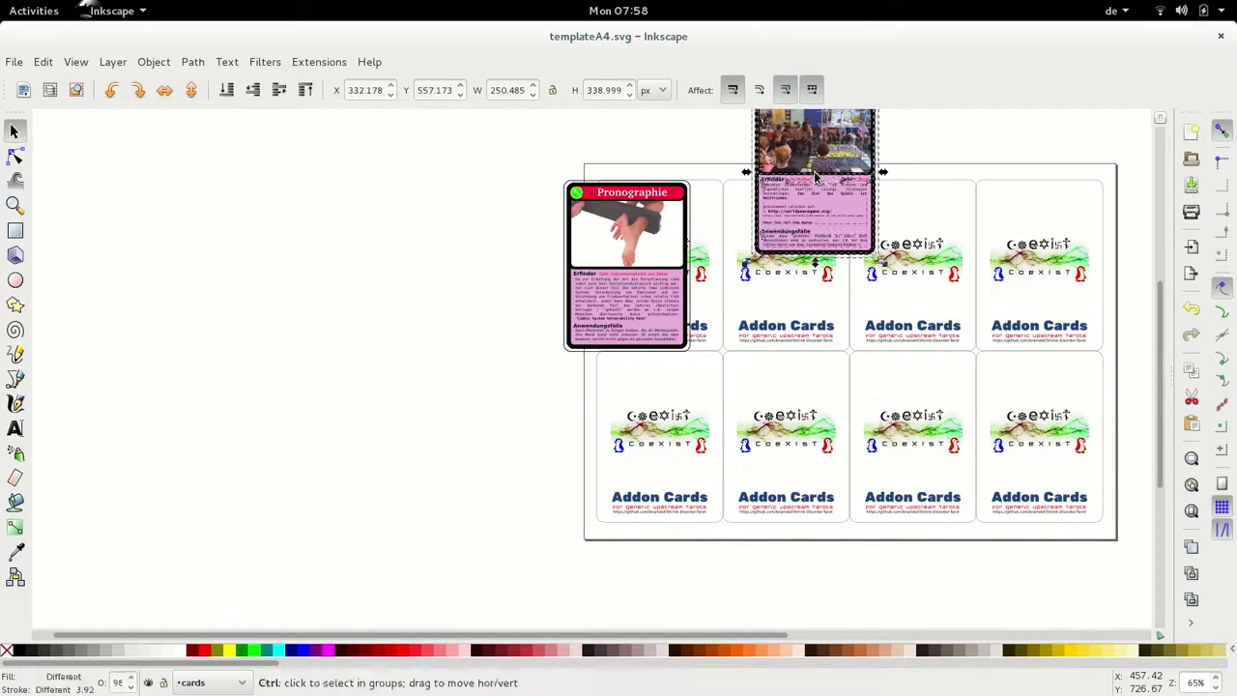
- Copy all layers of the "Psychiatrie" card from m19.svg into templateA4.svg and group the pasted objects
key("alt+Tab")
key("alt+Tab")
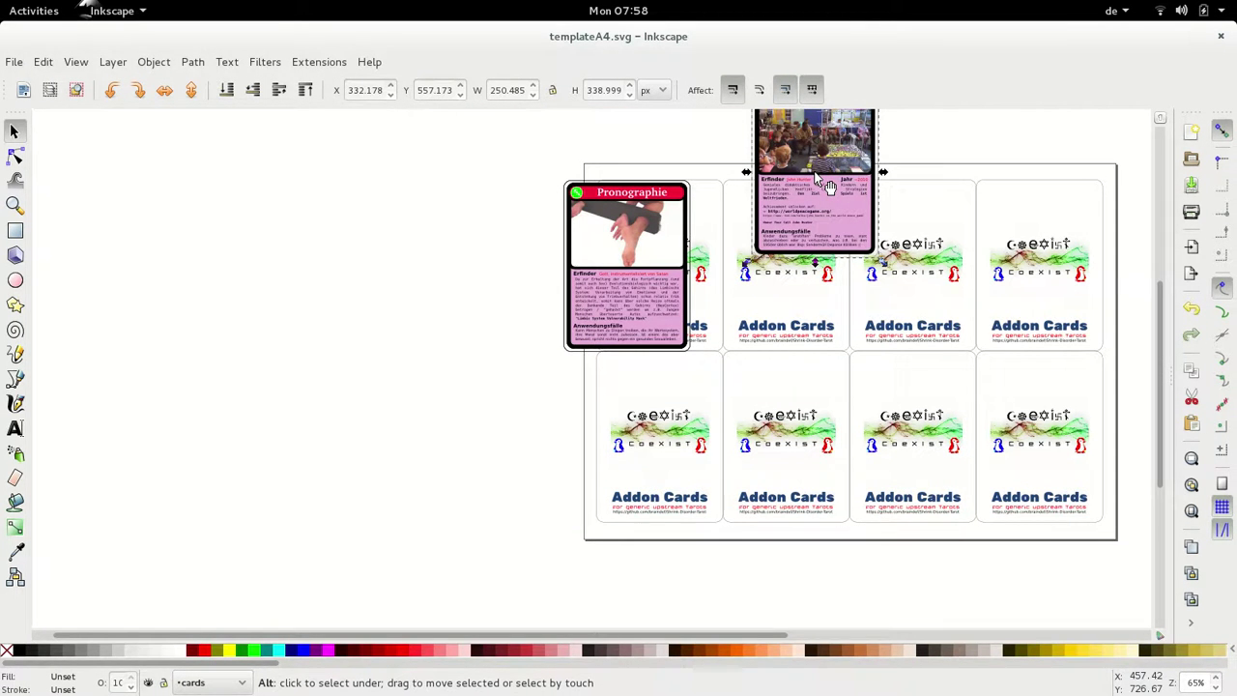
key("alt+Tab")
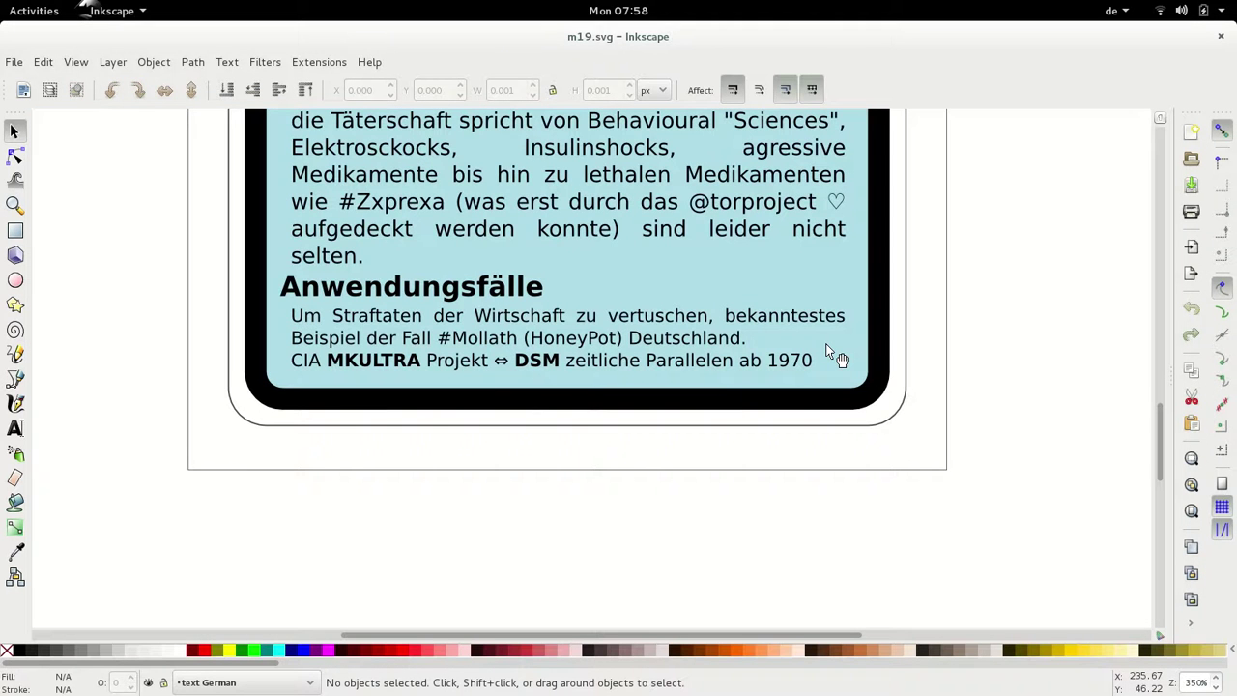
key("ctrl+alt+a")
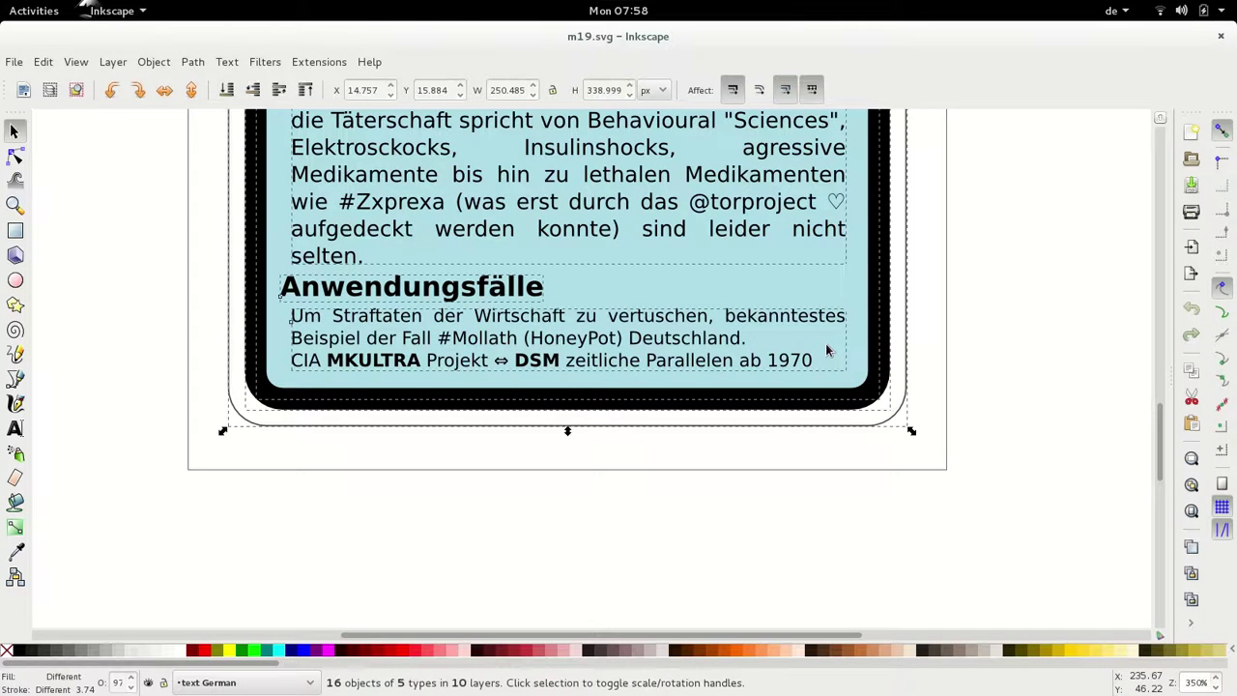
key("ctrl+c")
key("alt+Tab")
key("ctrl+v")
key("ctrl+g")
- Select all cards in templateA4.svg and arrange them in a grid of 2 rows by 4 columns with 0.0 spacing
key("alt+Tab")
key("alt+Tab")
key("ctrl+a")
key("alt+o")
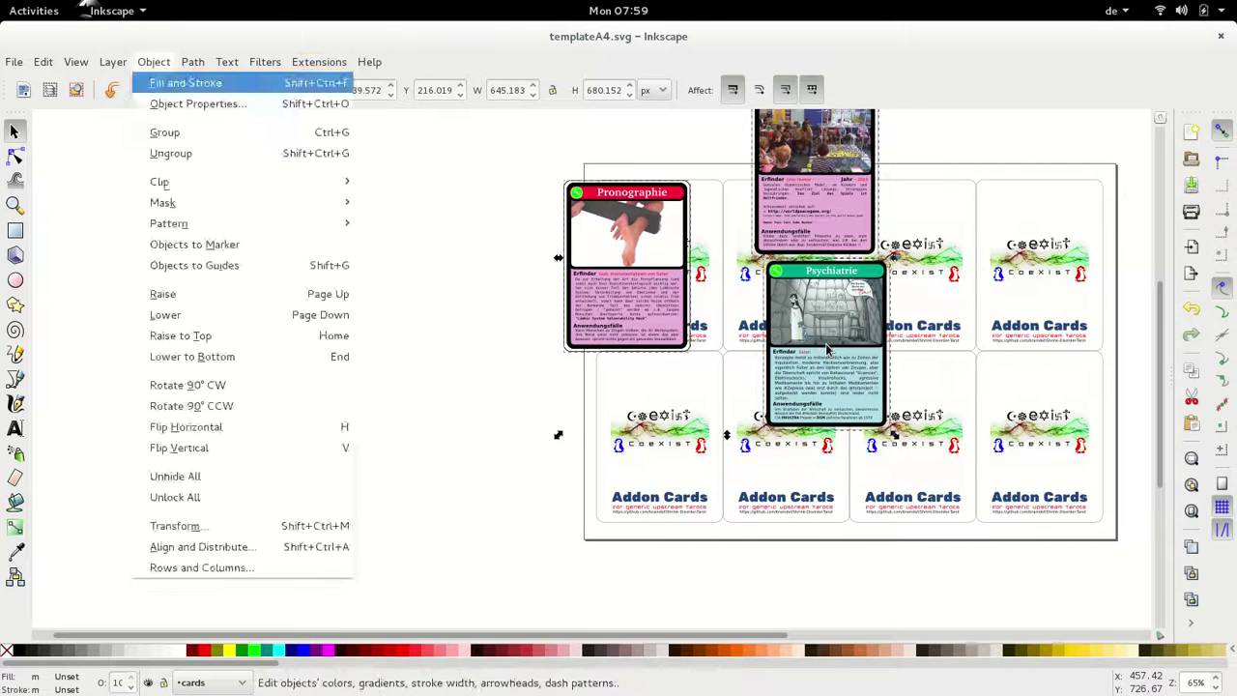
key("w")
key("Tab")
type("2")
key("Tab")
type("4")
key("Tab")
key("Tab")
key("Tab")
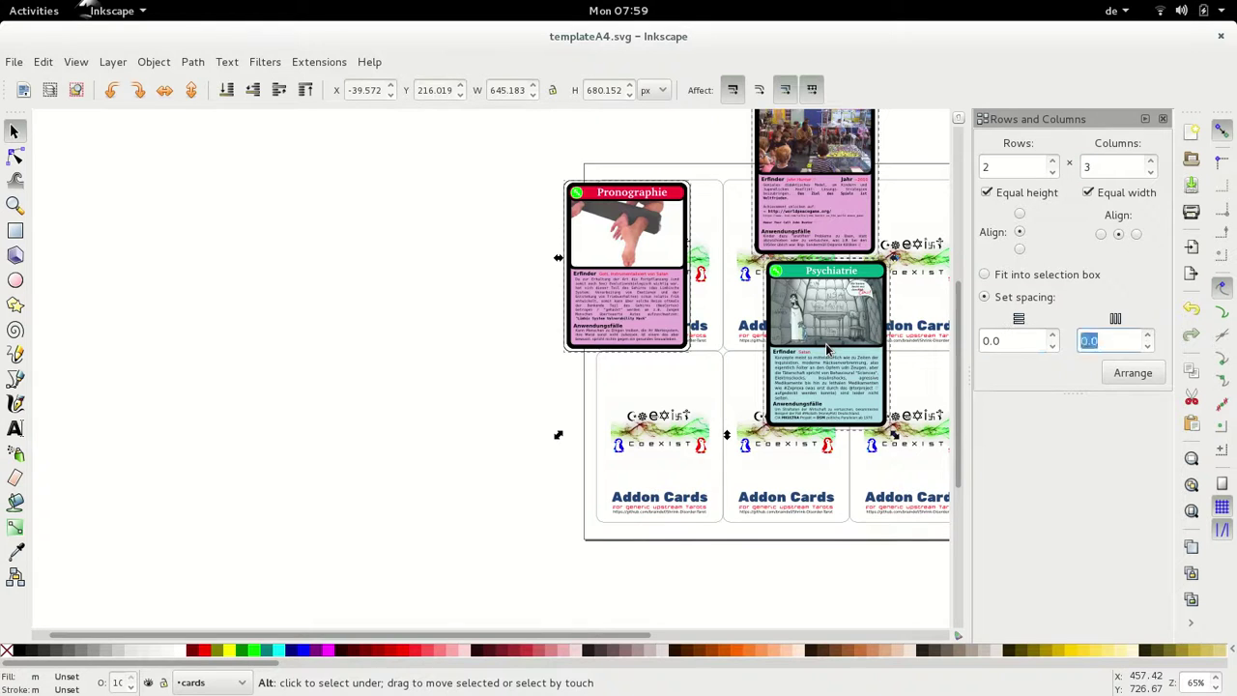
key("Return")
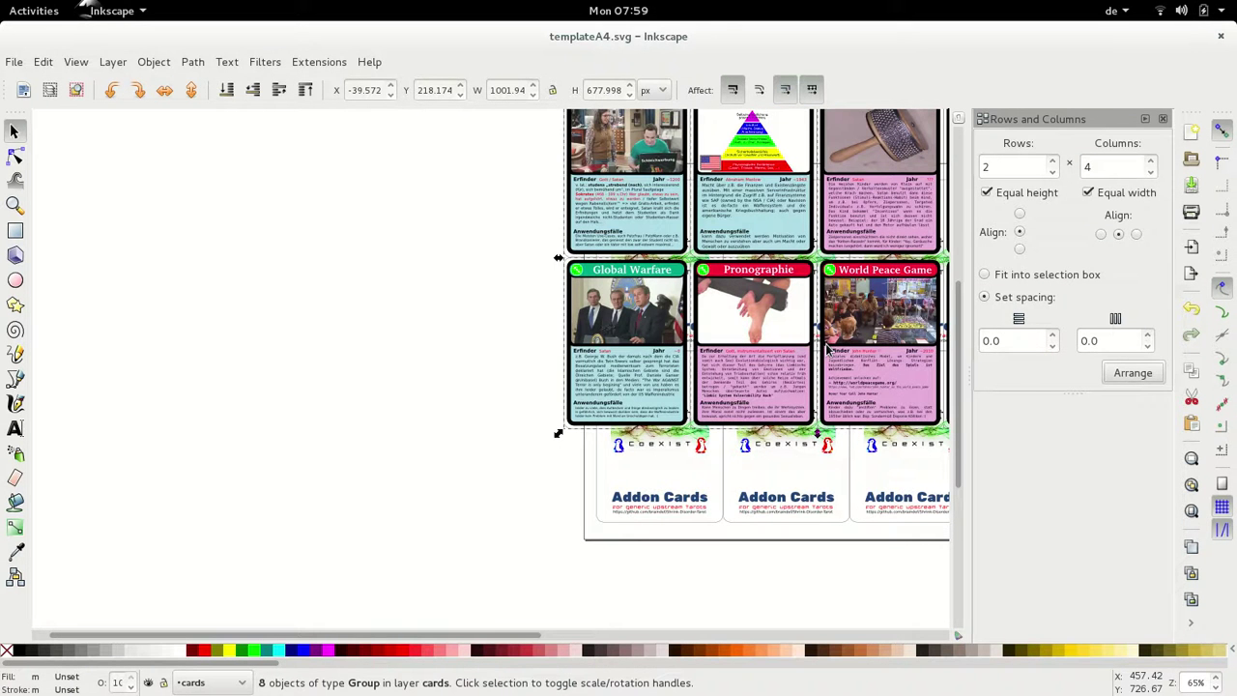
- Group the eight arranged cards and center the group horizontally and vertically relative to the page
key("ctrl+g")
key("ctrl+shift+a")
key("Return")
key("Down")
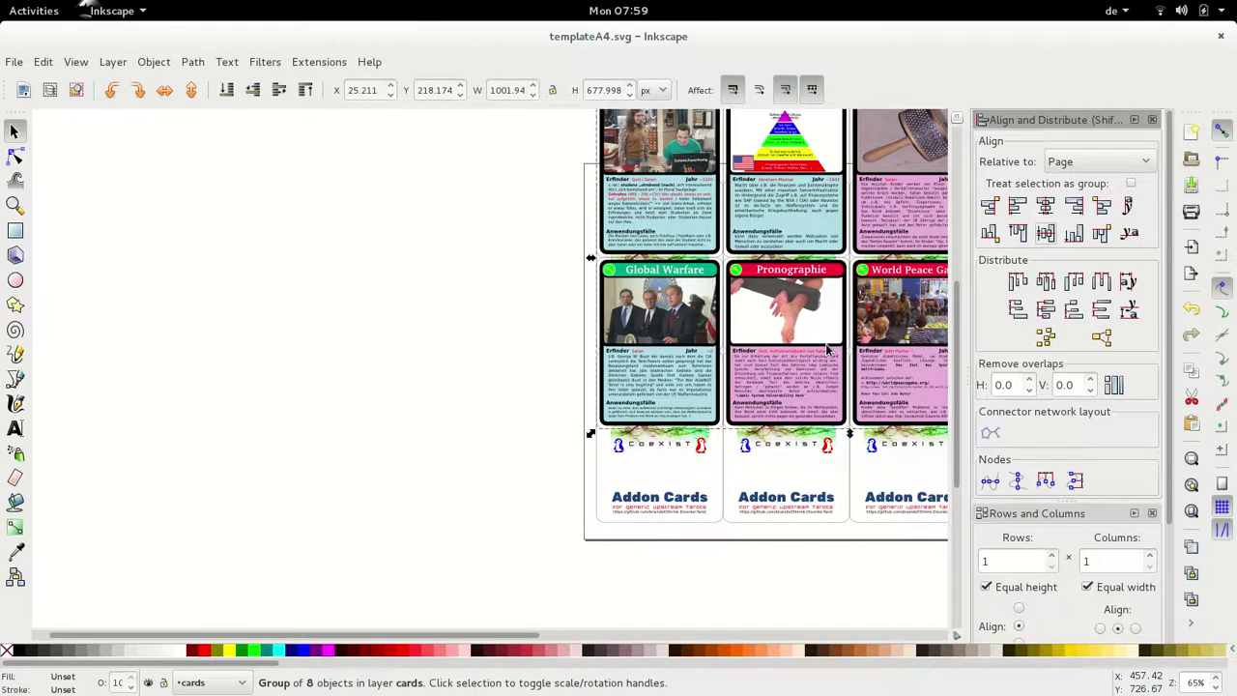
key("Return")
- Save the sheet as m5-m30-m20-m2-m13-m12-m14-m19.svg in the A4 folder and close it
key("ctrl+shift+s")
type("m5-m30-m20-m2-m13-m12-m14-m19")
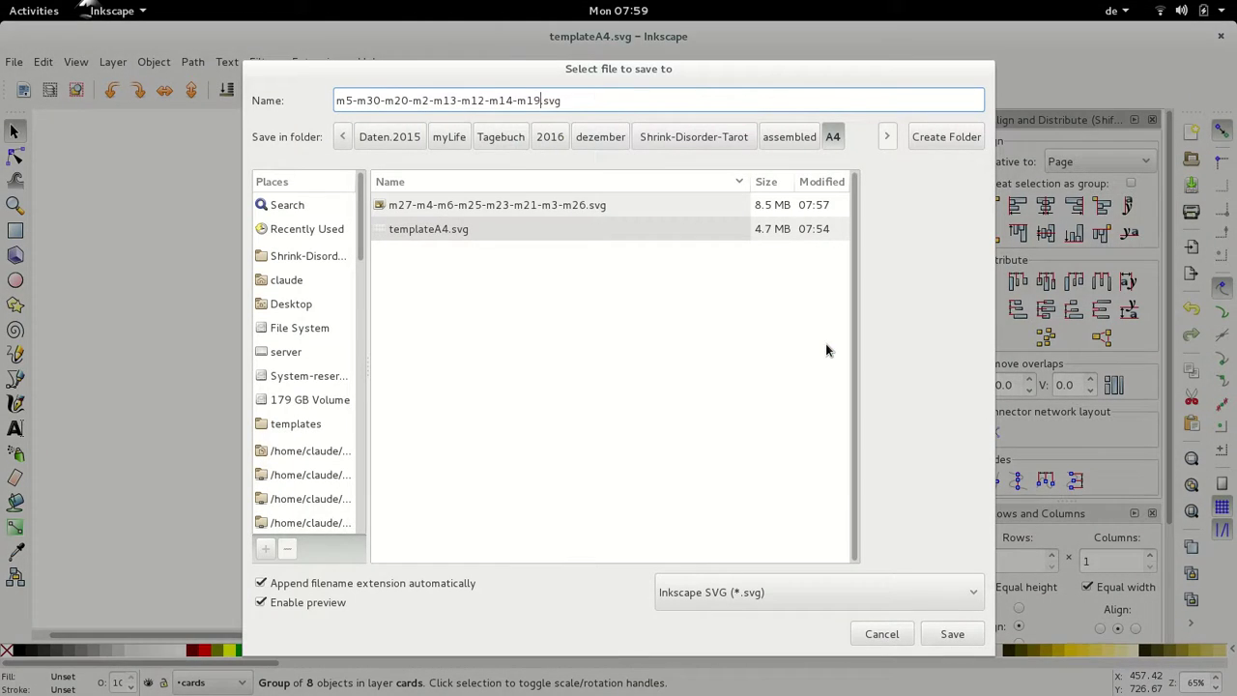
key("Return")
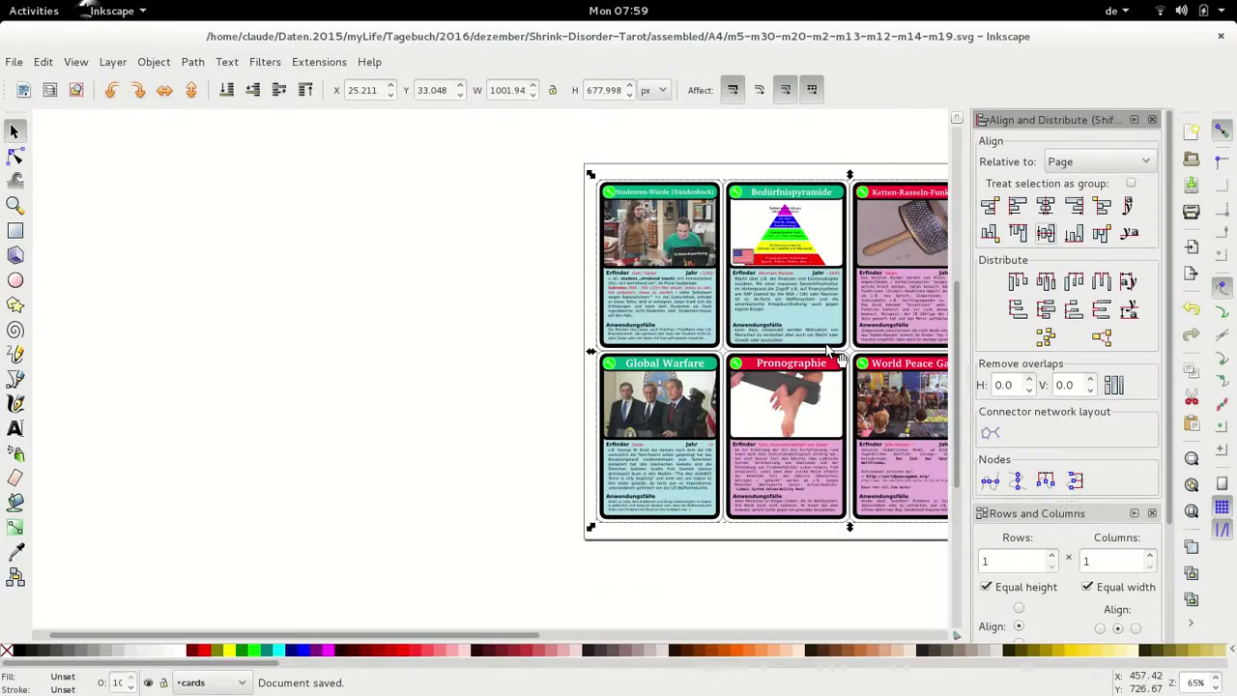
key("ctrl+q")
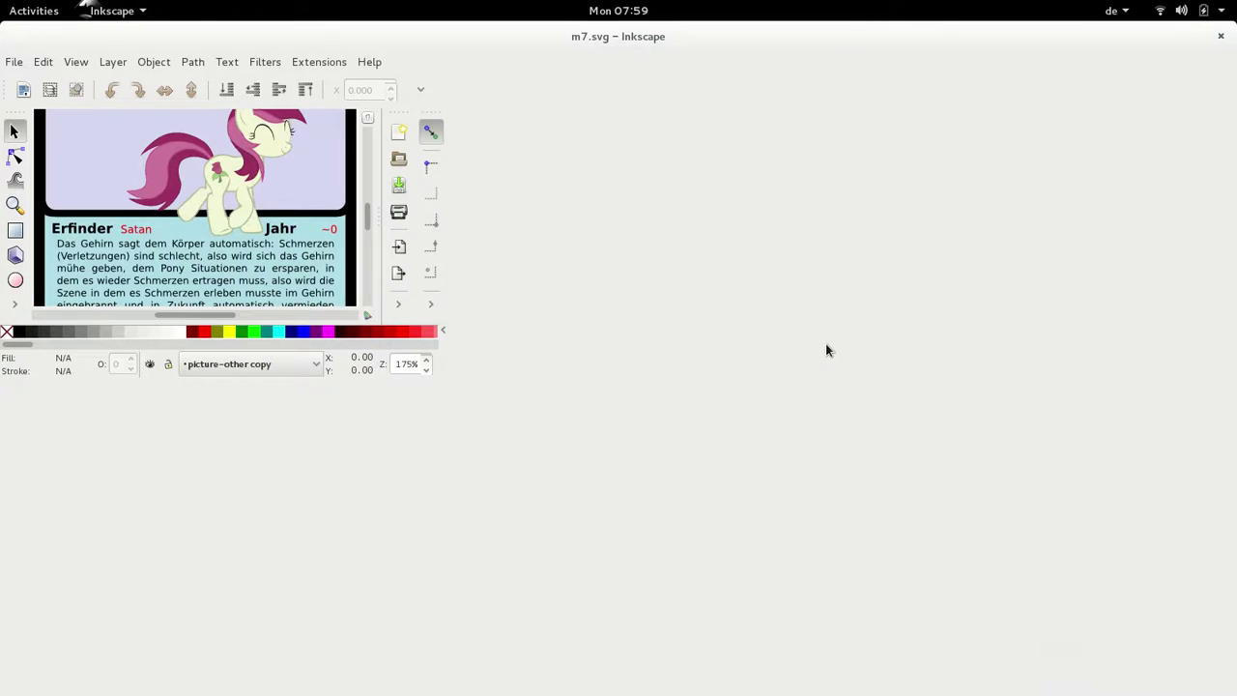
- Copy all layers of the "Peitsche" card from m7.svg into the empty templateA4.svg and group the pasted objects
key("ctrl+alt+a")
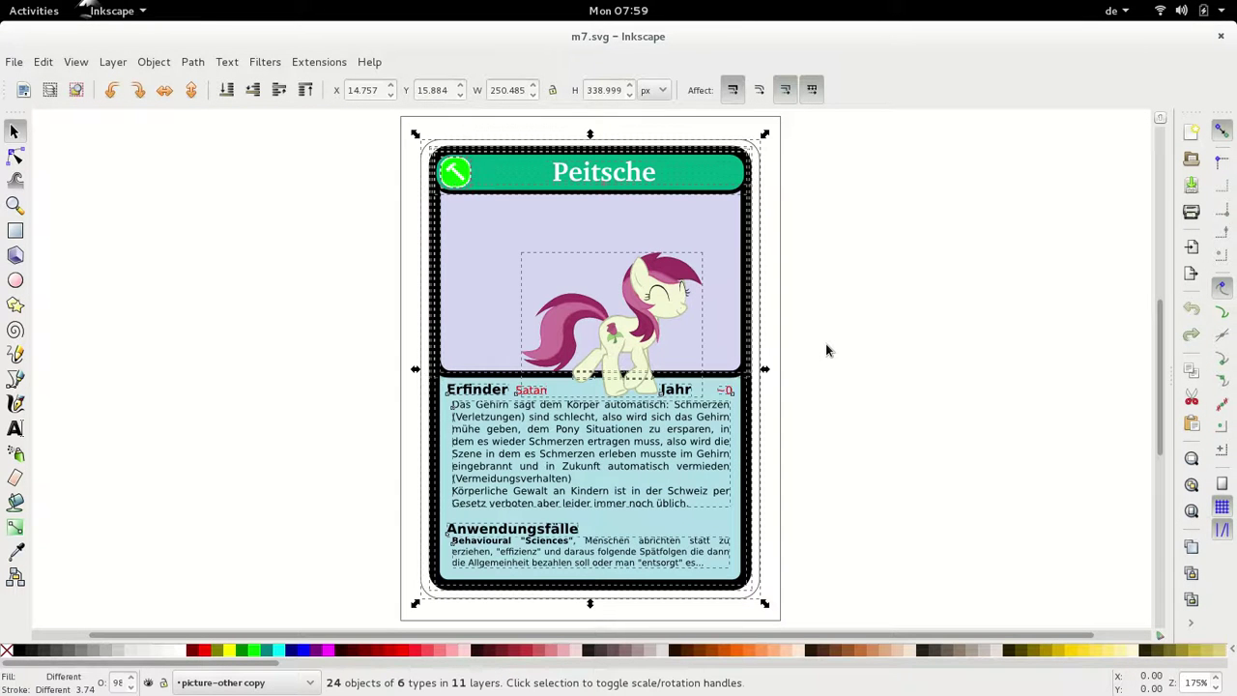
key("ctrl+c")
key("ctrl+w")
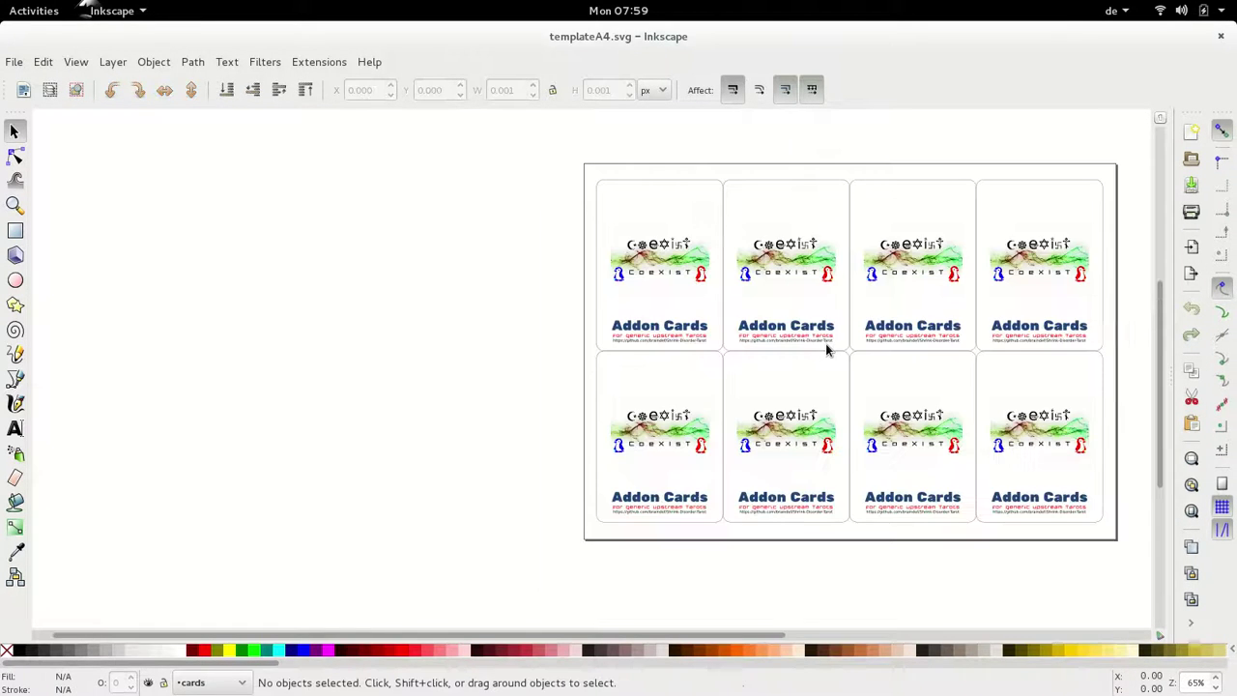
key("ctrl+v")
key("ctrl+g")
- Copy all layers of the "Piagetian Operations" card from m11.svg into templateA4.svg and group the pasted objects
key("alt+Tab")
key("alt+Tab")
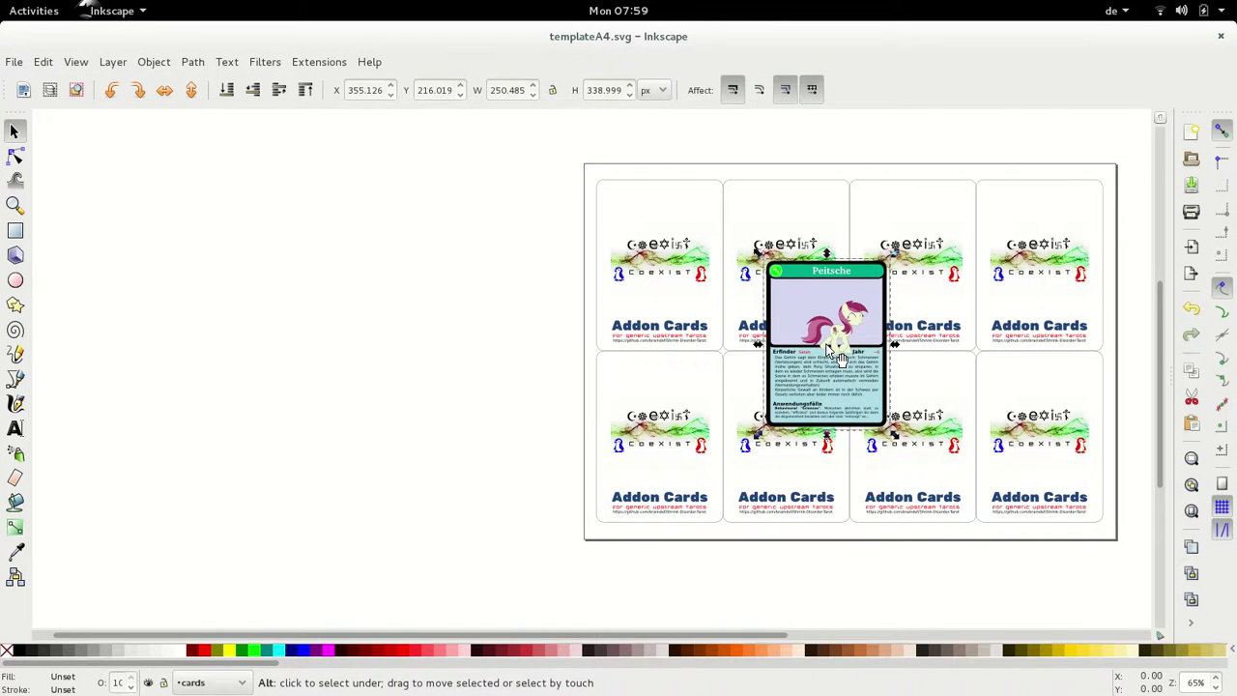
key("alt+Tab")
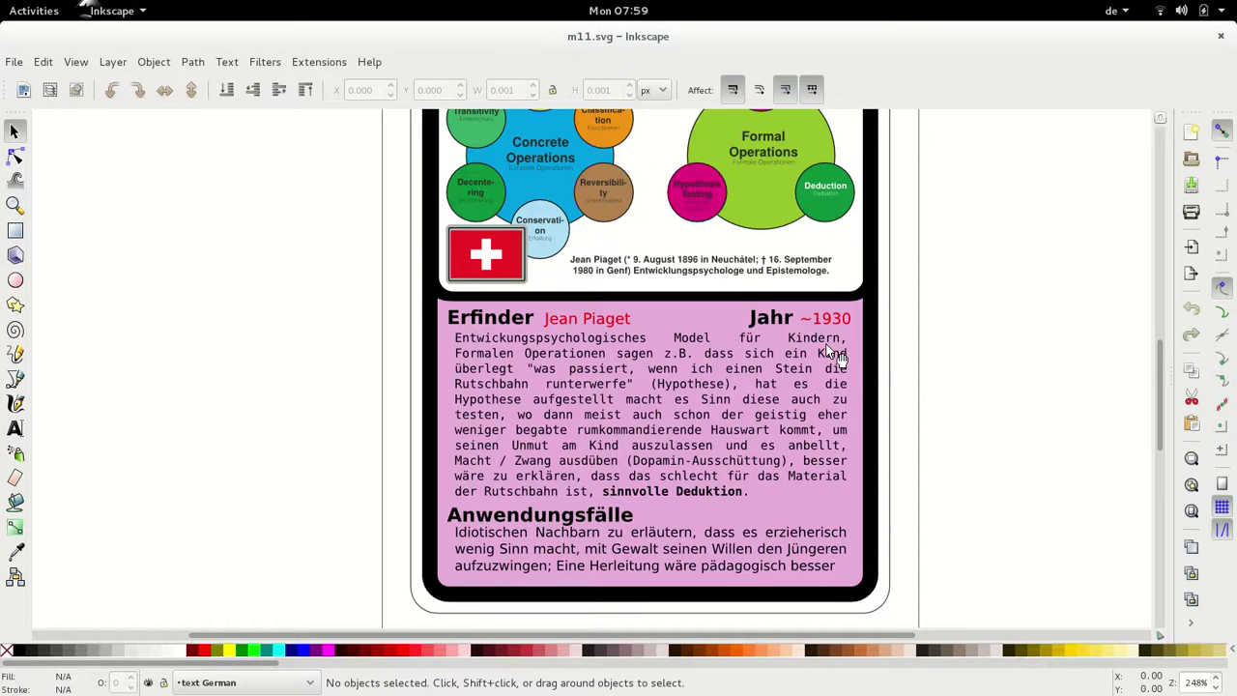
key("ctrl+alt+a")
key("ctrl+c")
key("alt+Tab")
key("ctrl+v")
key("ctrl+g")
- Copy all layers of the "Du SPINNST nicht" card from m10.svg into templateA4.svg and group the pasted objects
key("alt+Tab")
key("alt+Tab")
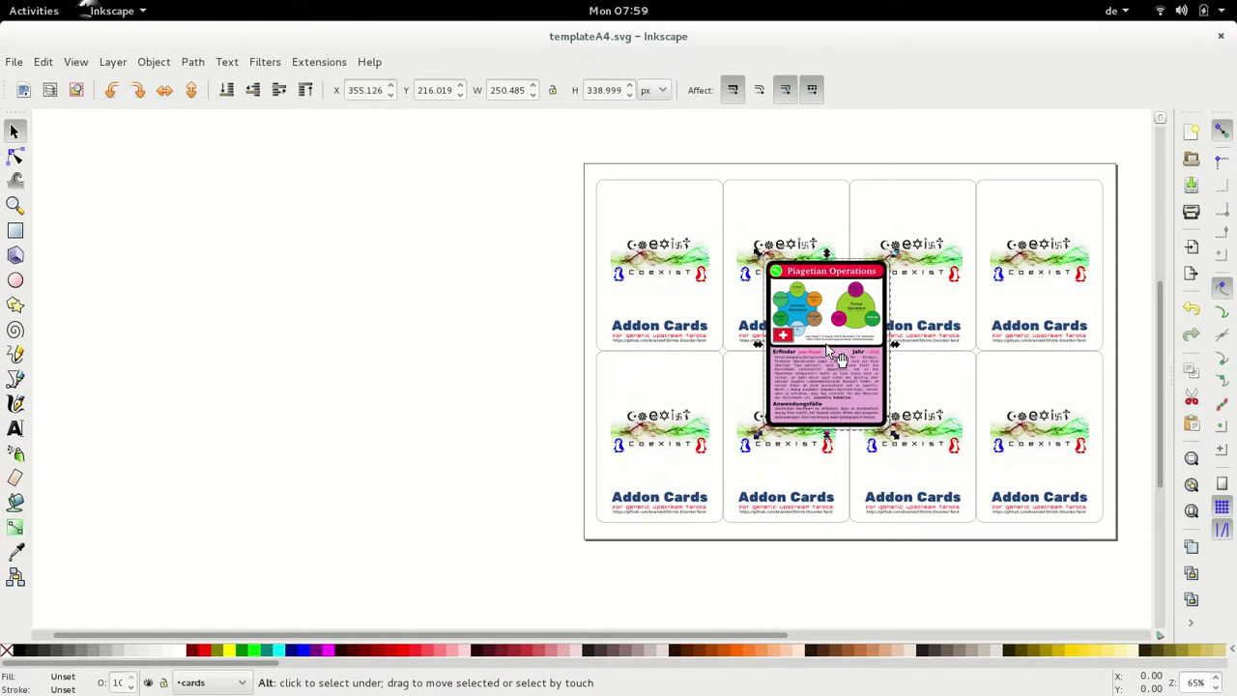
key("alt+Tab")
key("alt+Tab")
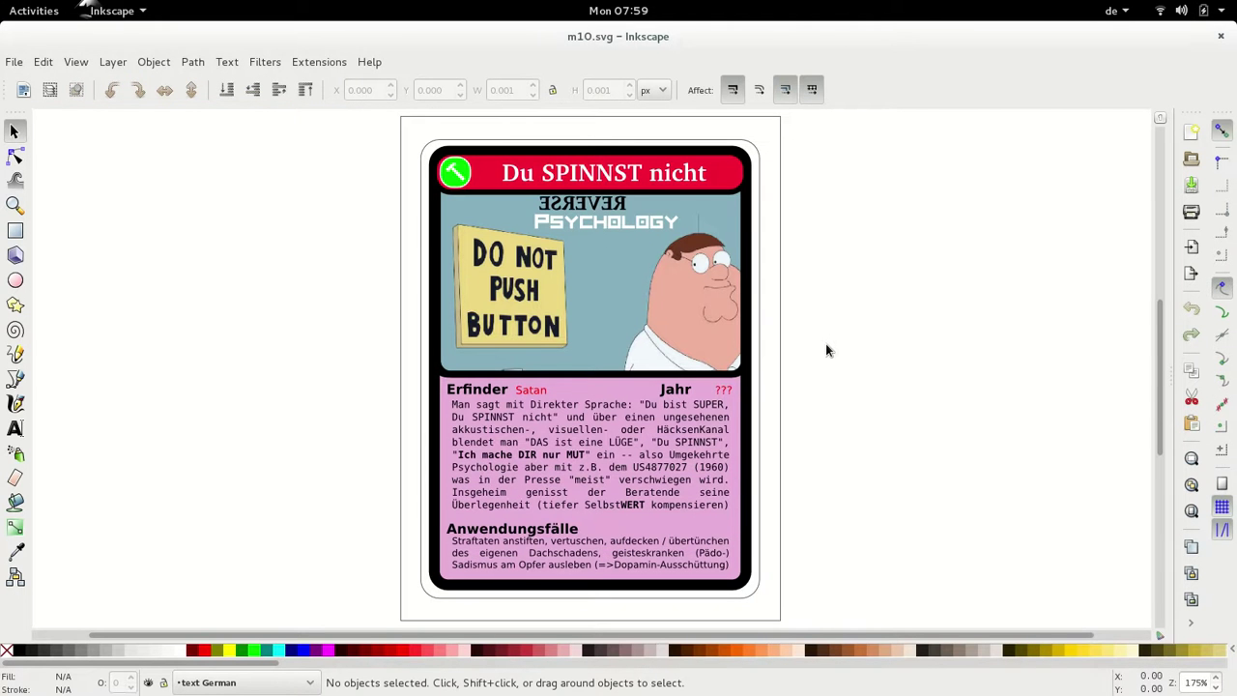
key("ctrl+alt+a")
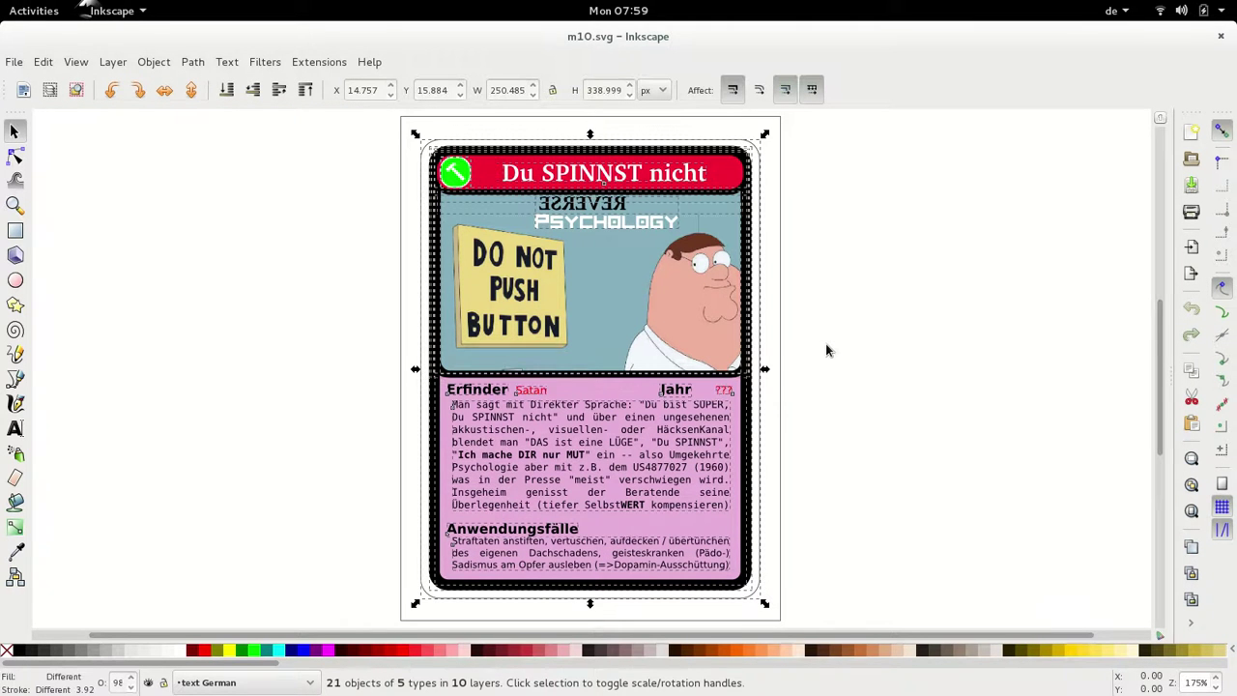
key("ctrl+c")
key("alt+Tab")
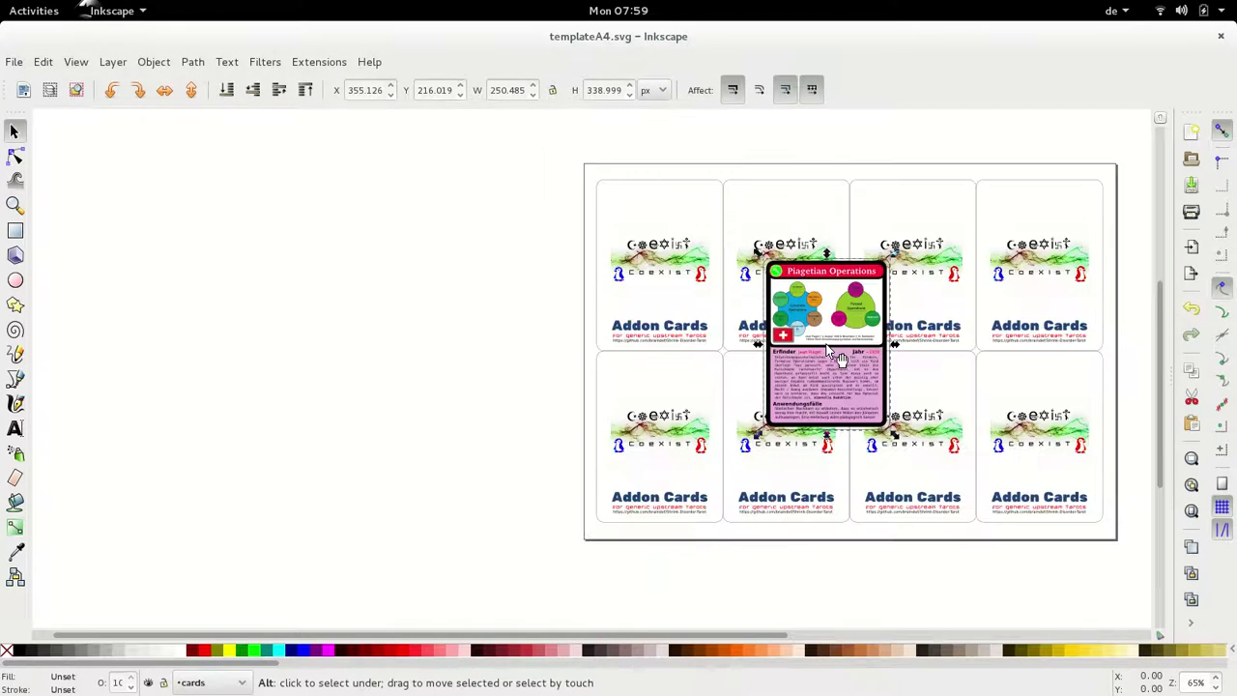
key("ctrl+v")
key("ctrl+g")
- Copy all layers of the "Objektfixierung" card from m22.svg into templateA4.svg and group the pasted objects
key("alt+Tab")
key("alt+Tab")
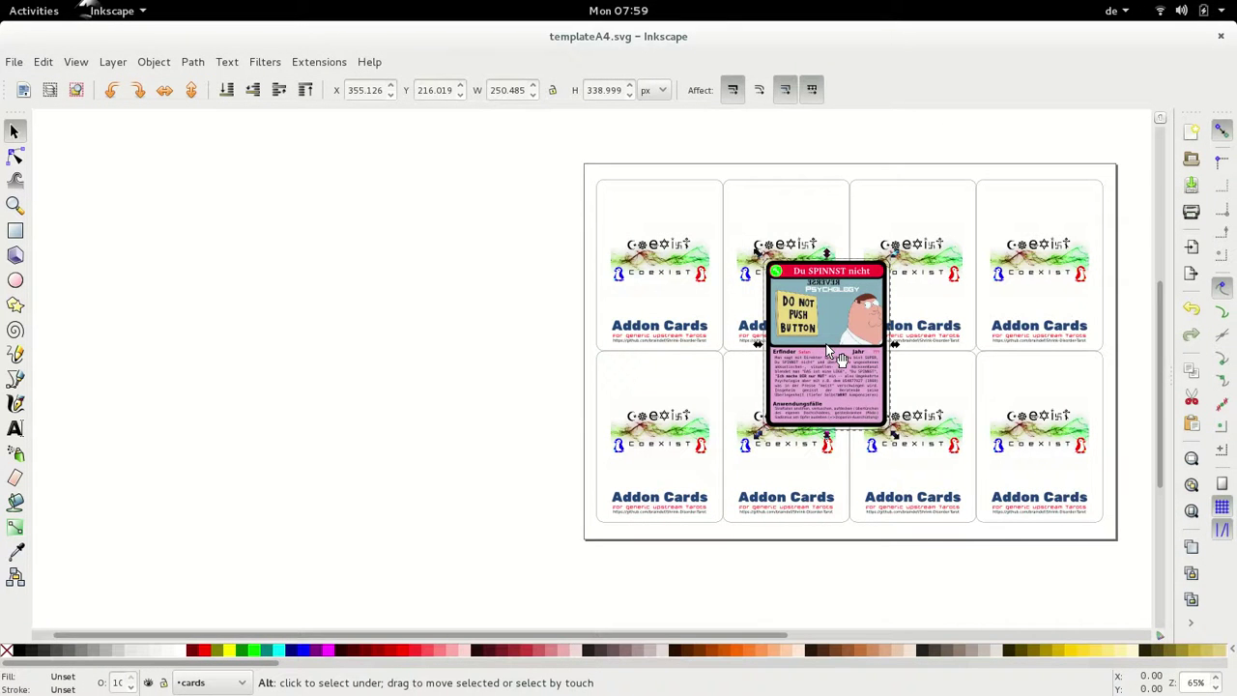
key("alt+Tab")
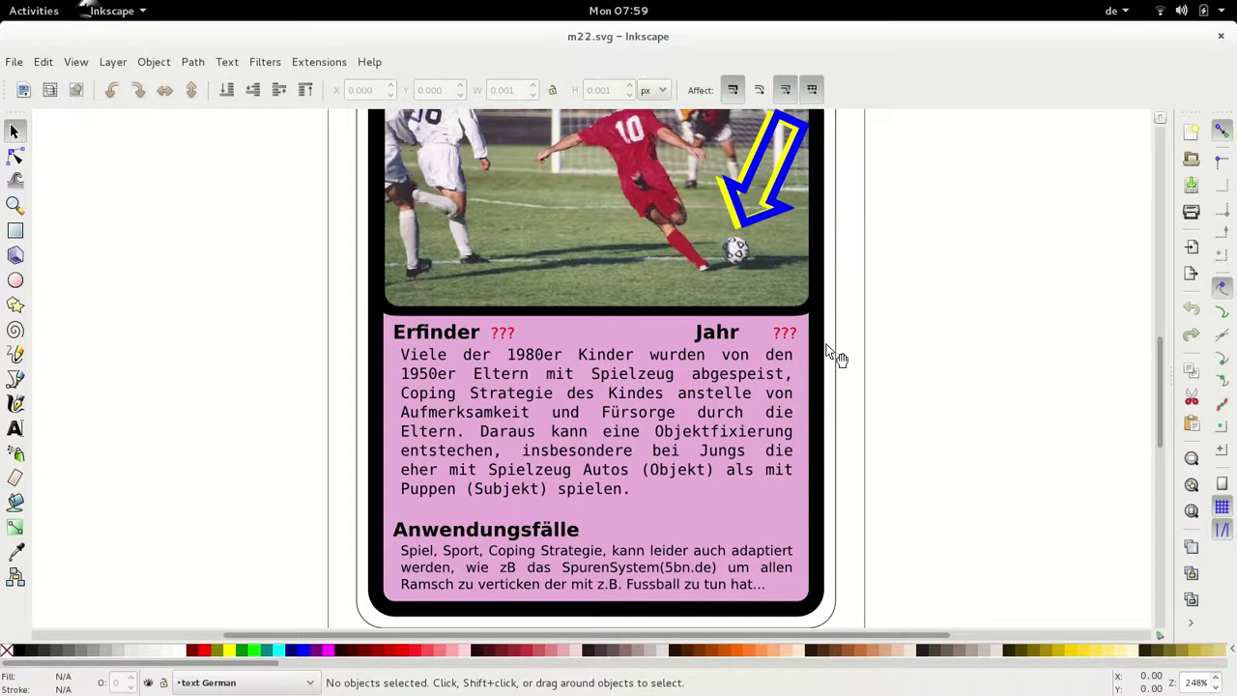
key("ctrl+alt+a")
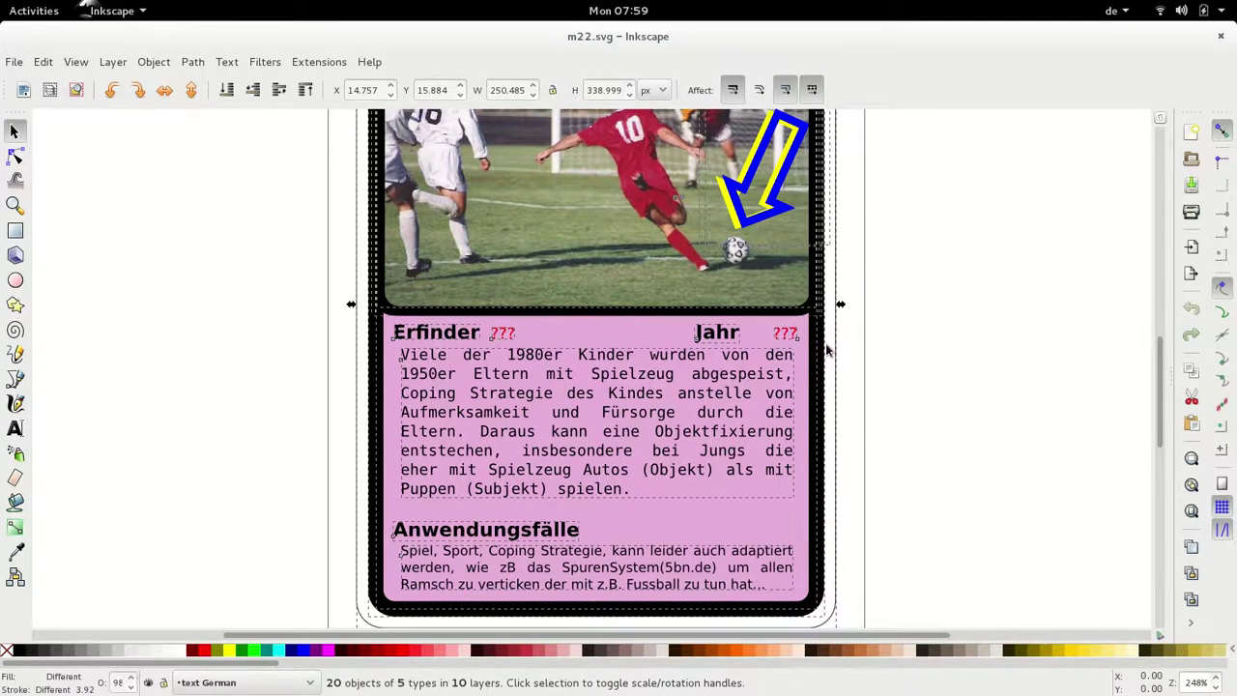
key("ctrl+c")
key("alt+Tab")
key("ctrl+v")
key("ctrl+g")
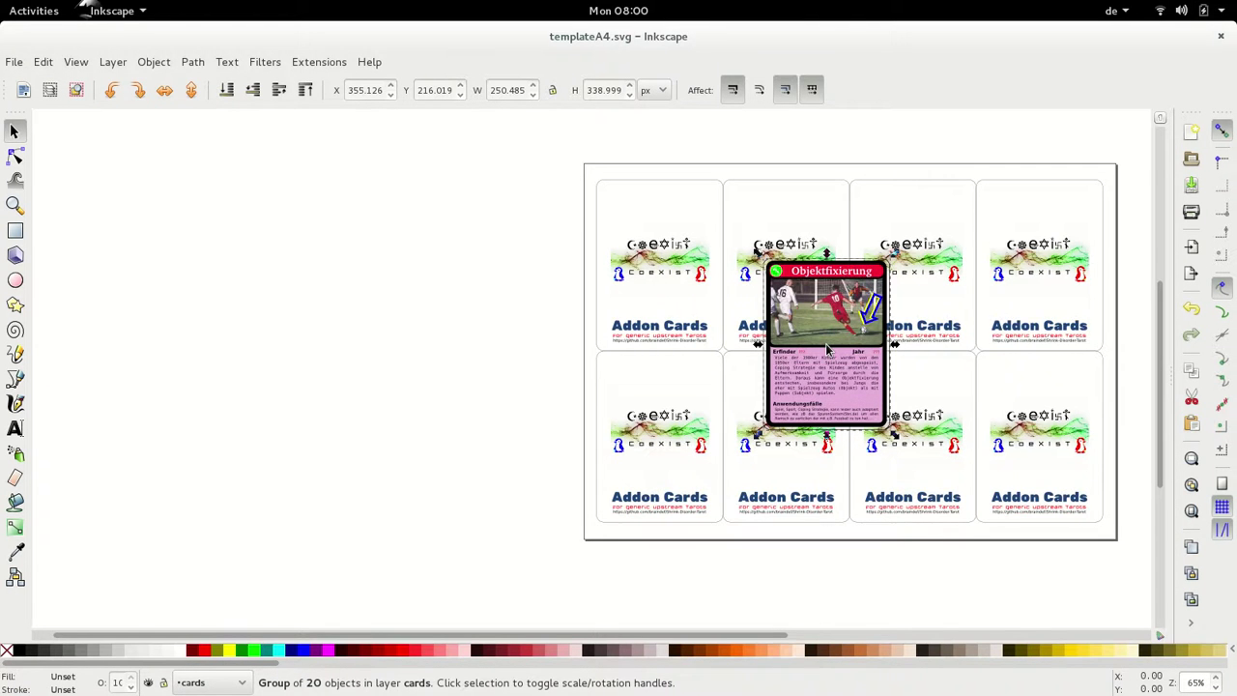
- Copy all layers of the "Moral" card from m24.svg into templateA4.svg and group the pasted objects
key("alt+Tab")
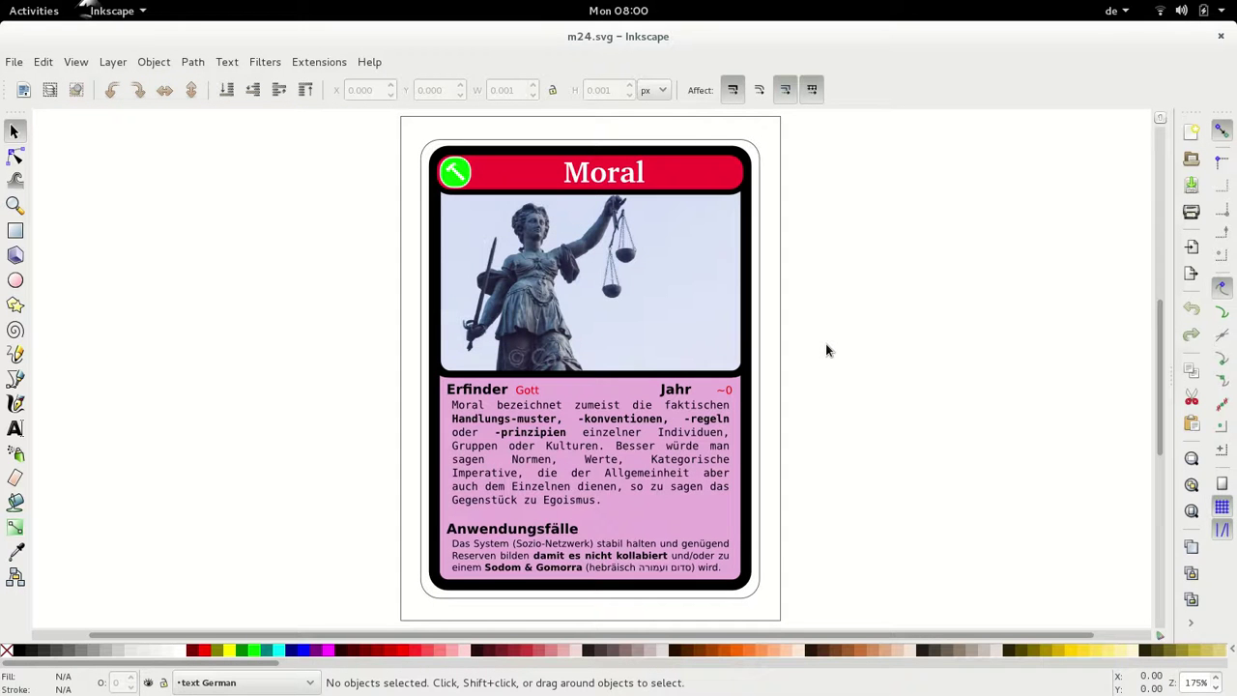
key("ctrl+alt+a")
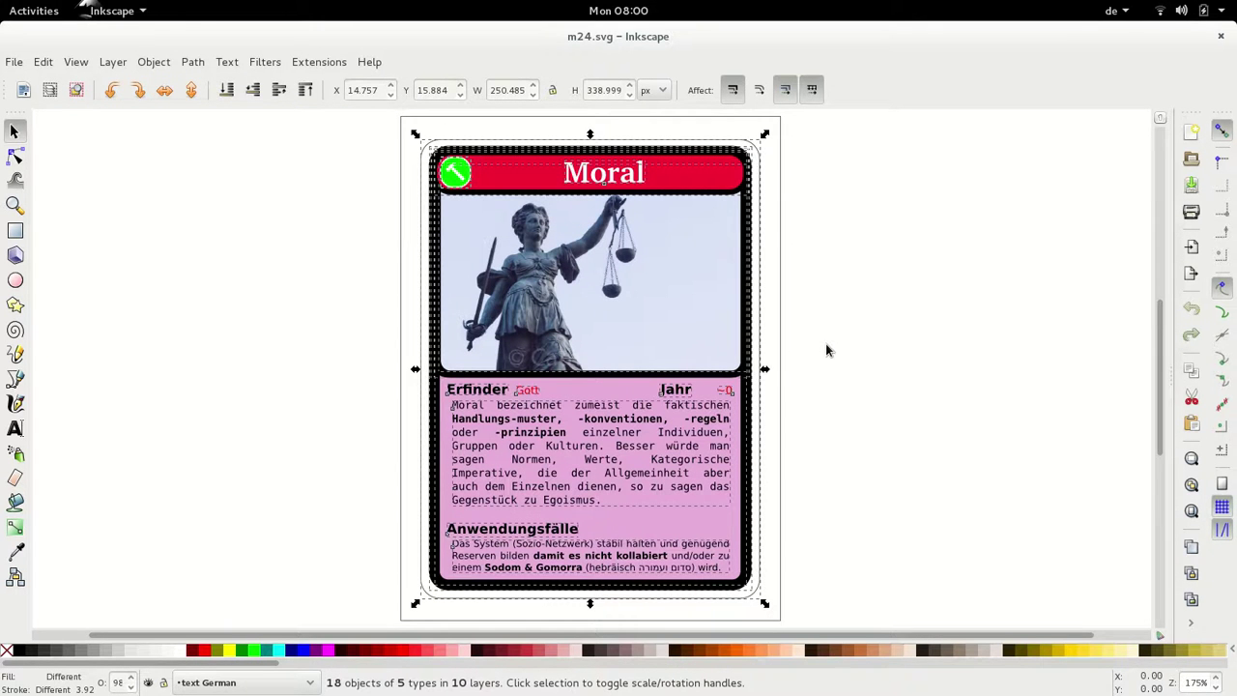
key("ctrl+w")
key("ctrl+v")
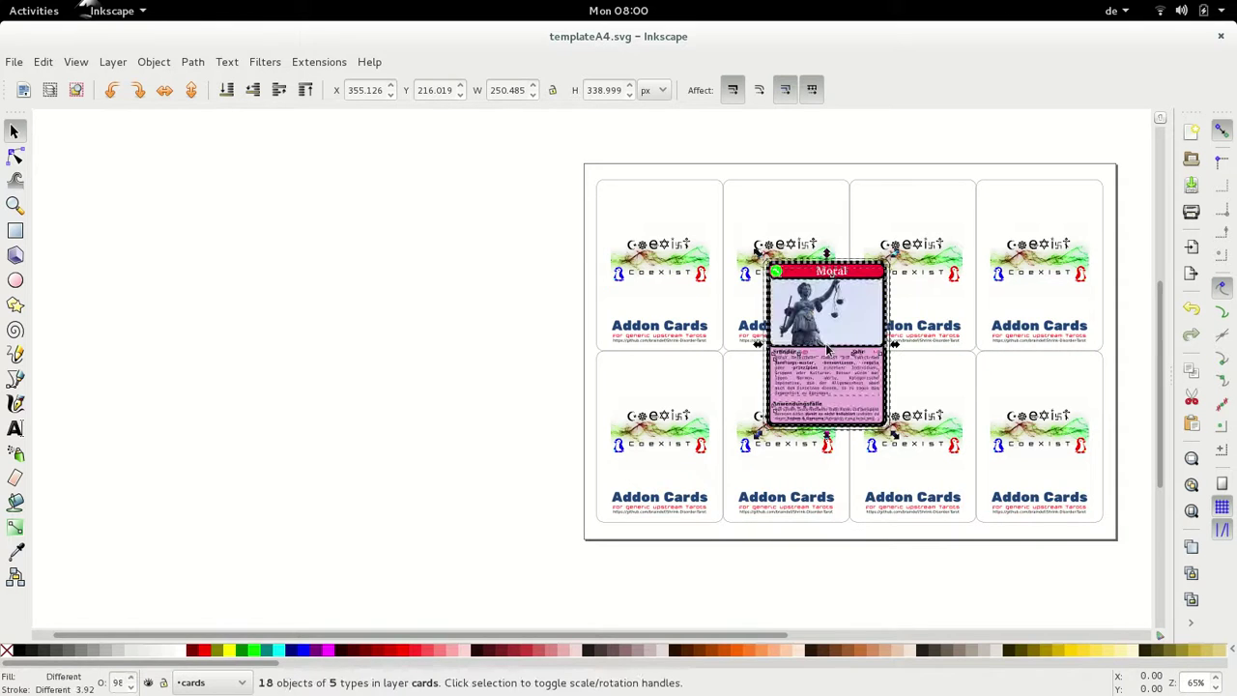
key("ctrl+g")
- Copy all layers of the "Kindchen-Schema" card from m17.svg into templateA4.svg and group the pasted objects
key("alt+Tab")
key("alt+F4")
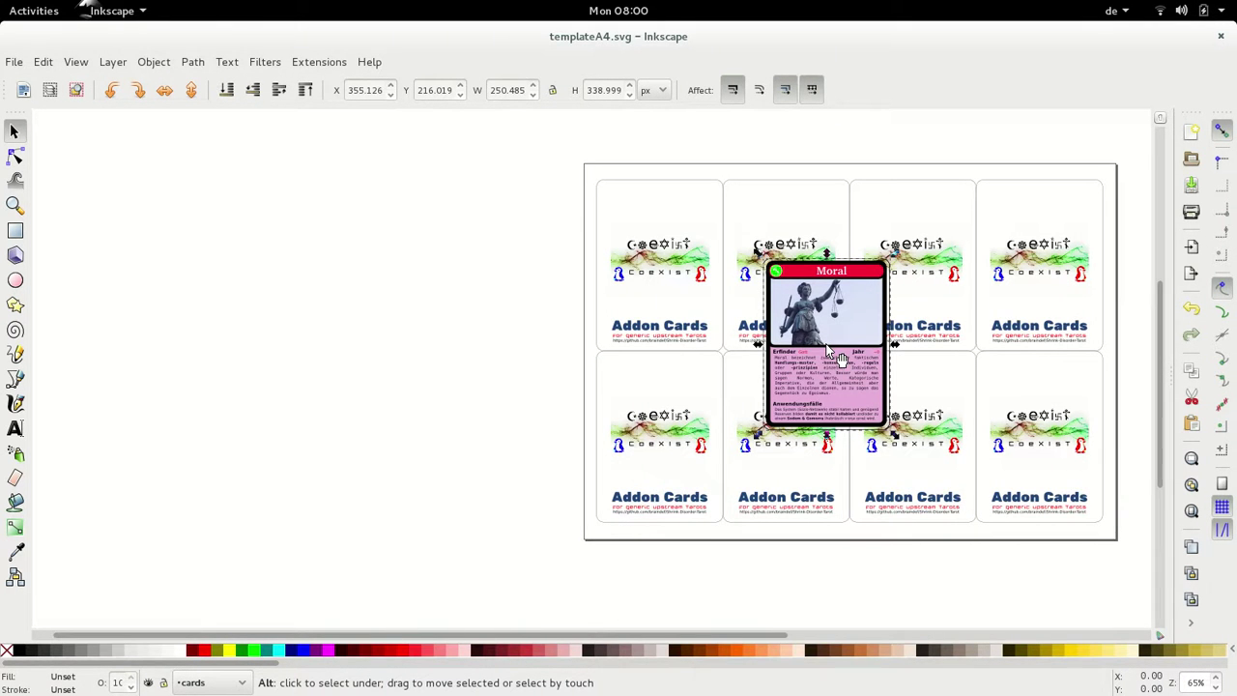
key("alt+Tab")
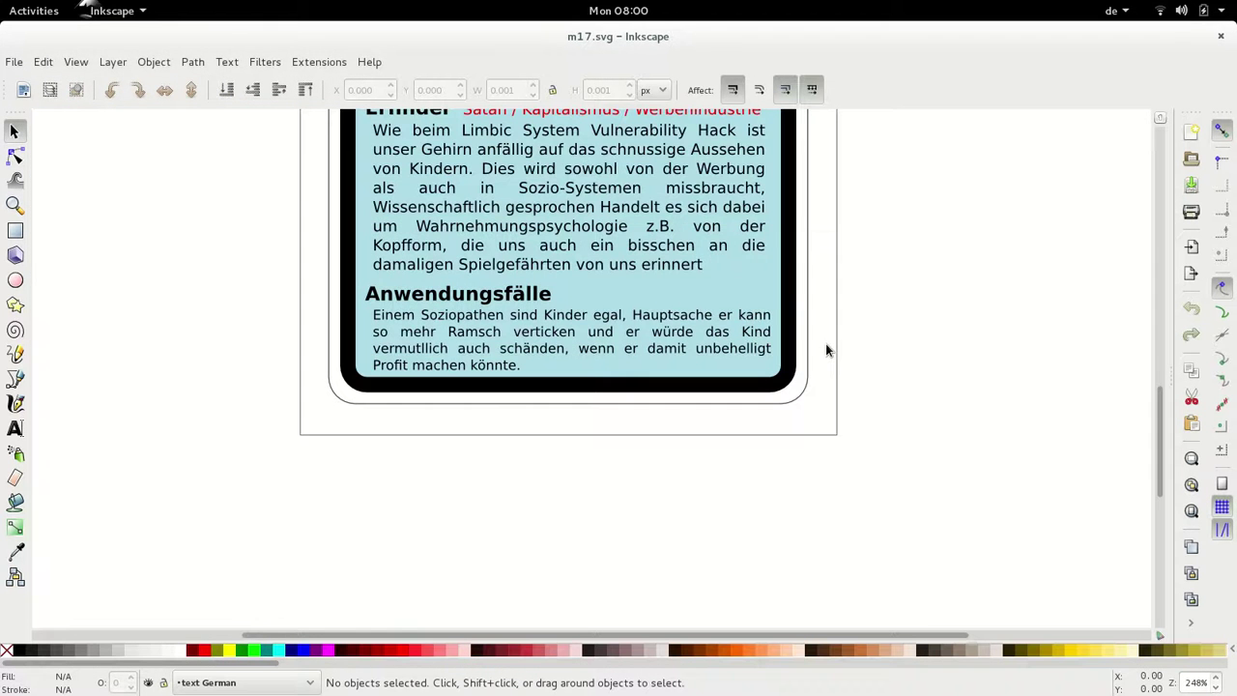
key("ctrl+alt+a")
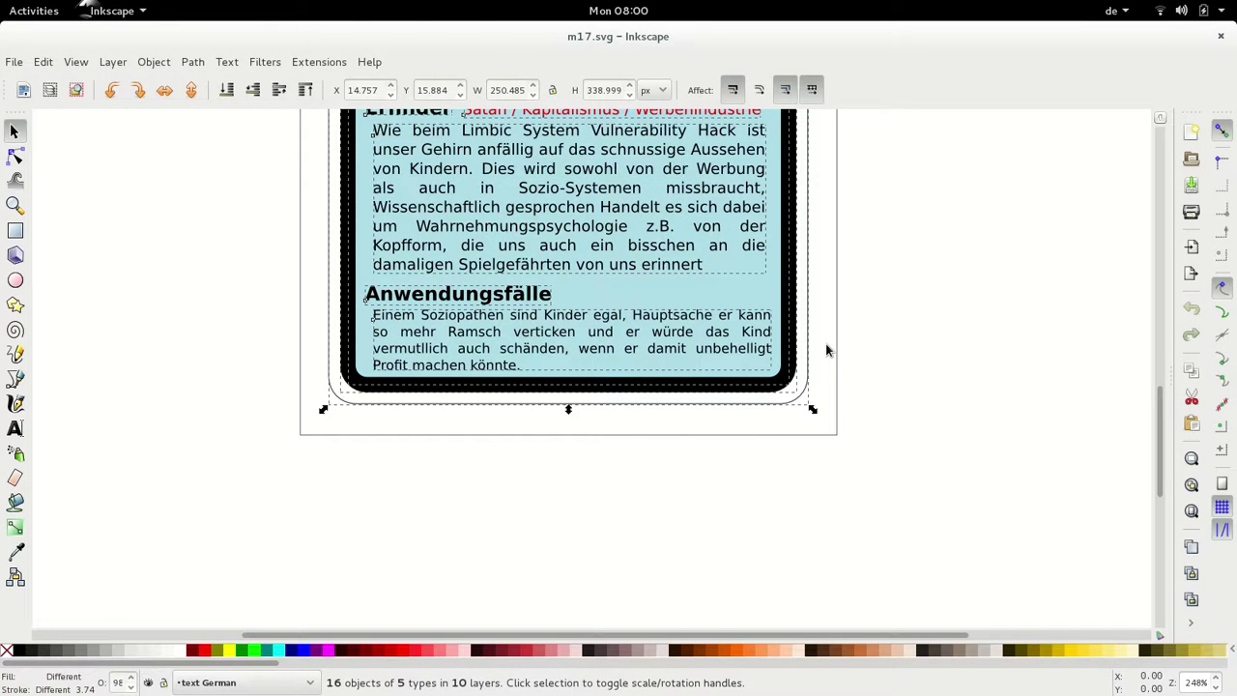
key("alt+Tab")
key("ctrl+v")
key("ctrl+g")
key("alt+Tab")
key("alt+Tab")
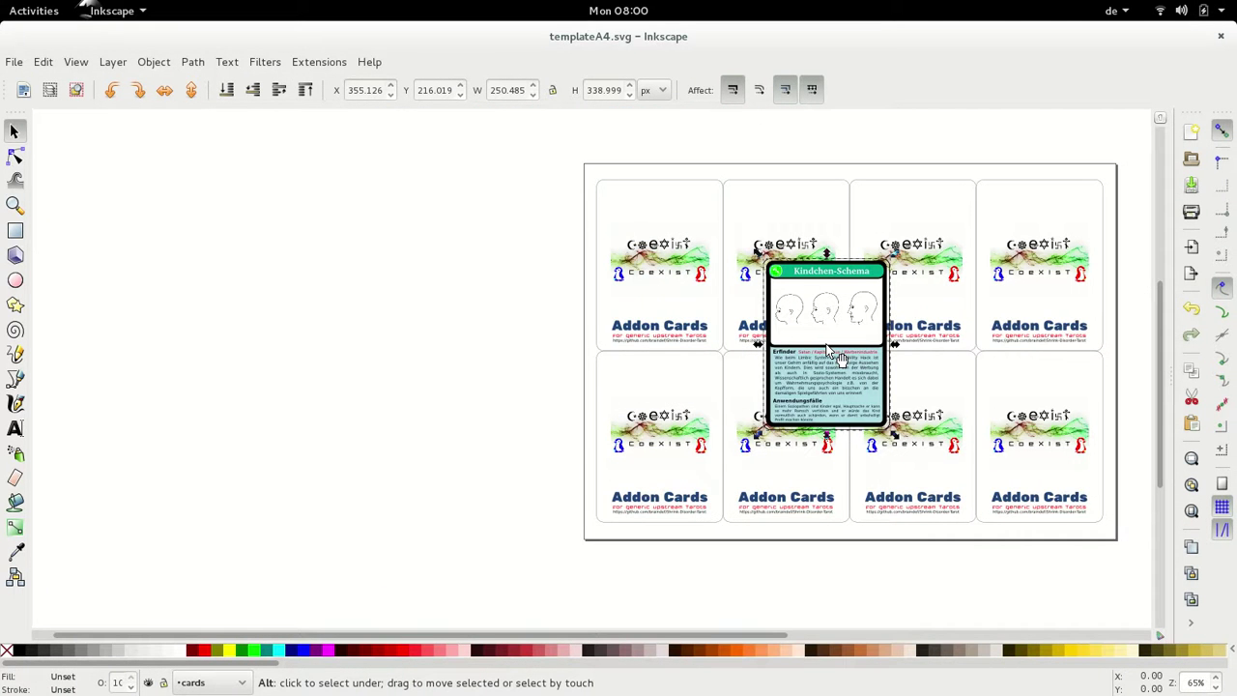
- Copy all layers of the "Rorschachtest/Objektfixierung" card from m1.svg into templateA4.svg and group the pasted objects
key("alt+Tab")
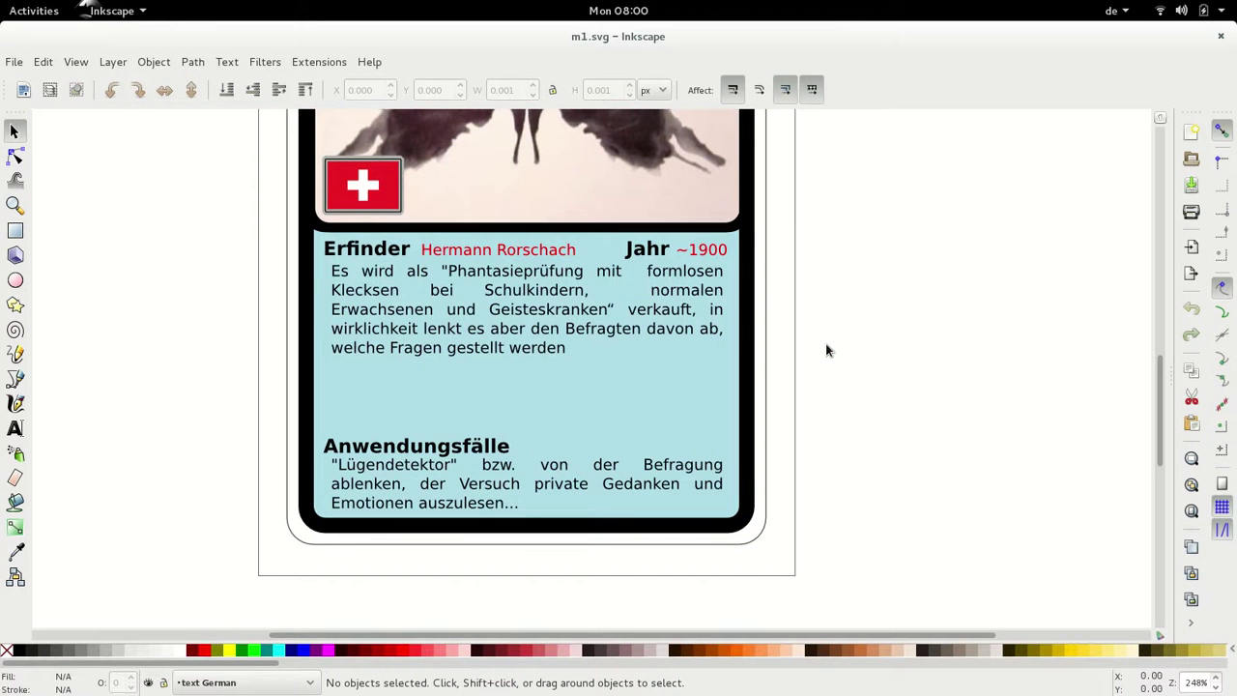
key("ctrl+alt+a")
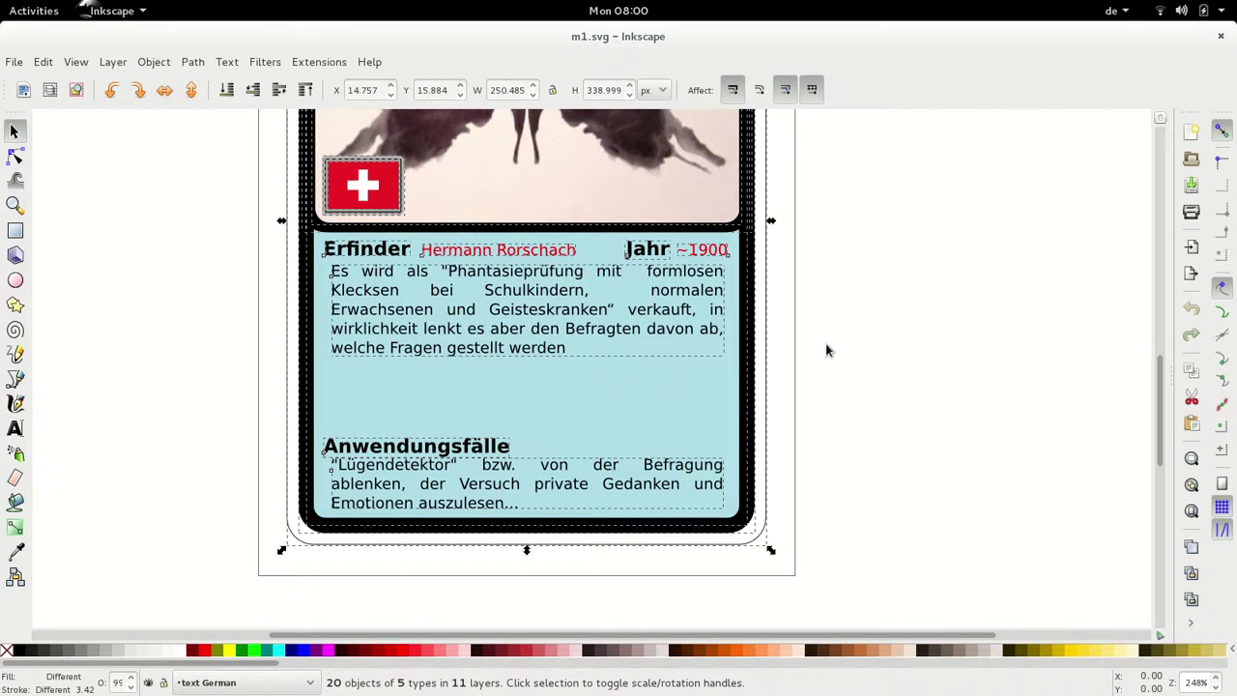
key("alt+Tab")
key("ctrl+v")
key("ctrl+g")
key("alt+Tab")
key("alt+Tab")
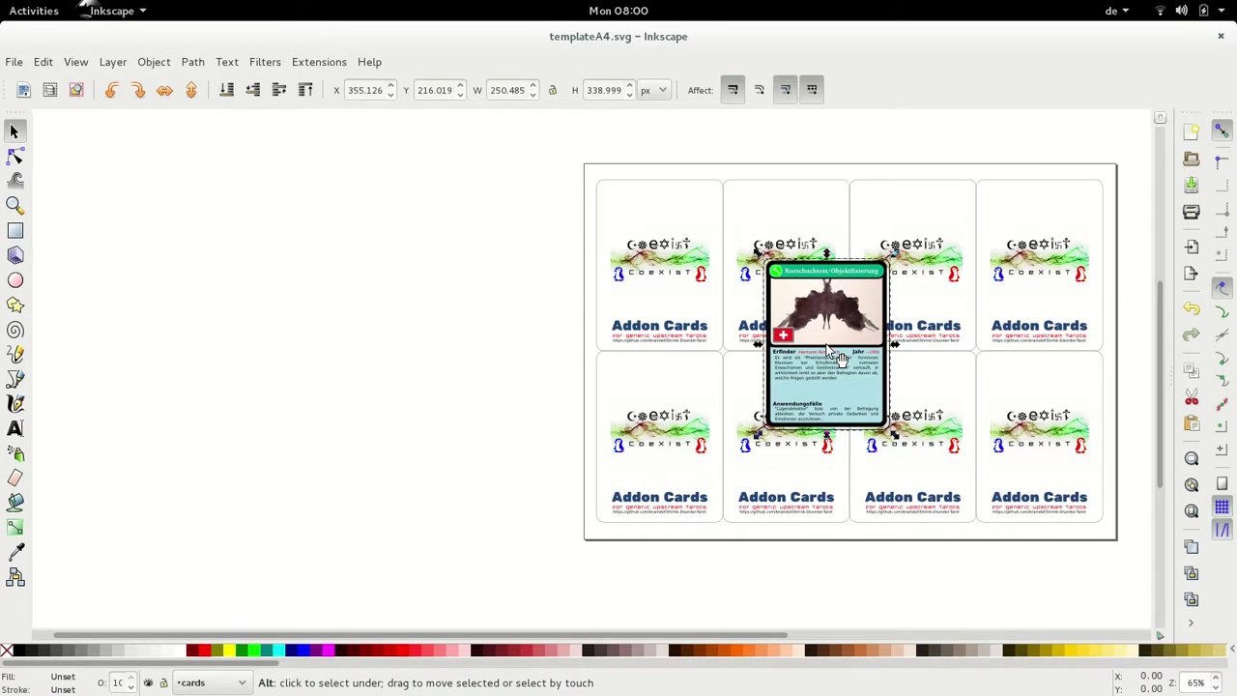
- Copy all layers of the "devotes Haustier" card from m29.svg into templateA4.svg and group the pasted objects
key("alt+Tab")
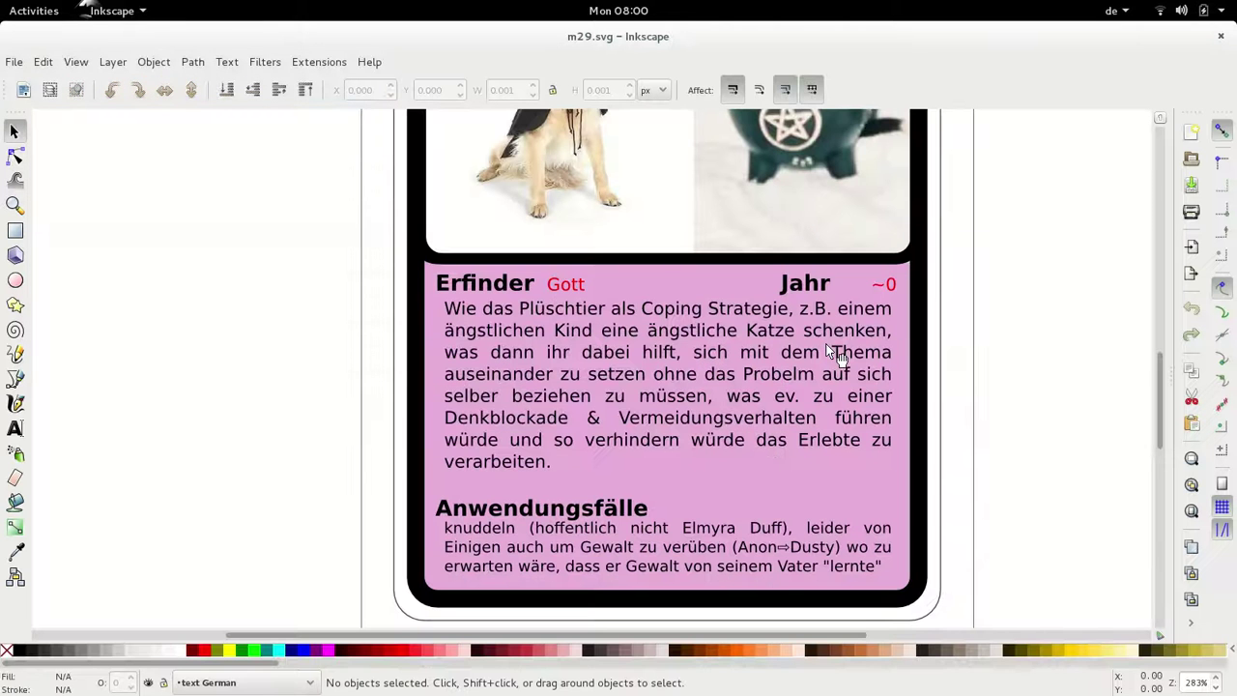
key("ctrl+alt+a")
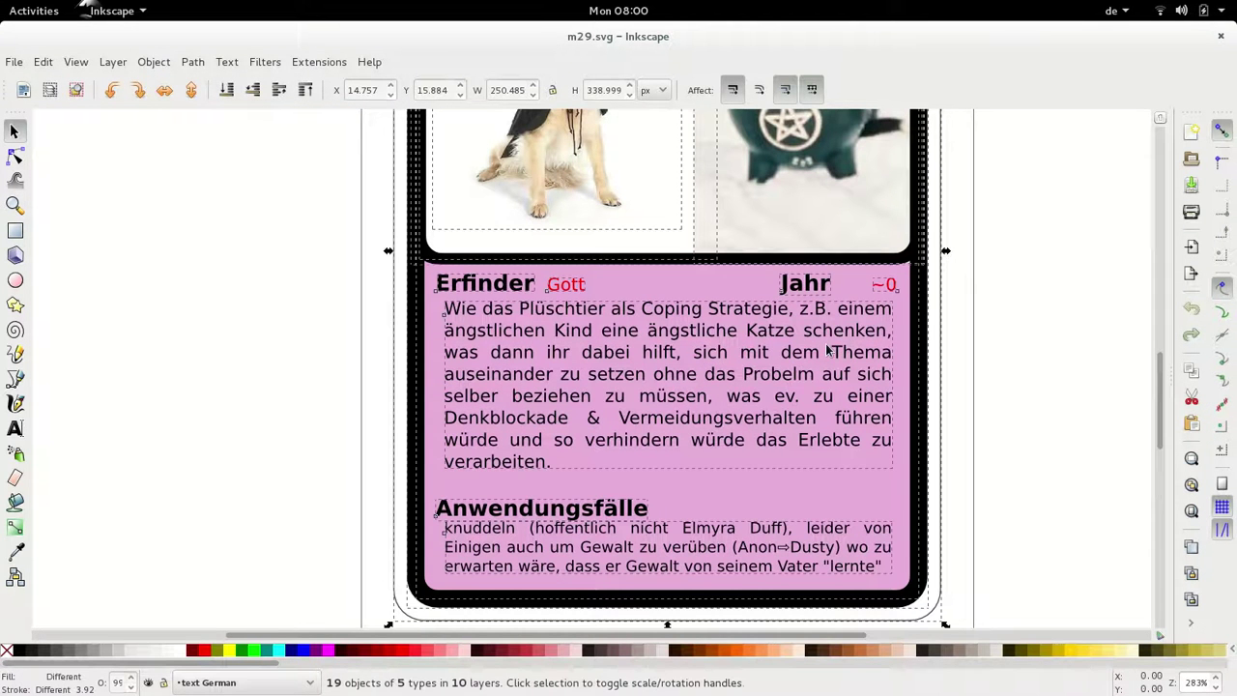
key("ctrl+c")
key("alt+Tab")
key("ctrl+v")
key("ctrl+g")
key("alt+Tab")
key("alt+F4")
- Arrange all eight card groups in a grid of 2 rows by 4 columns with zero spacing
key("ctrl+a")
key("alt+o")
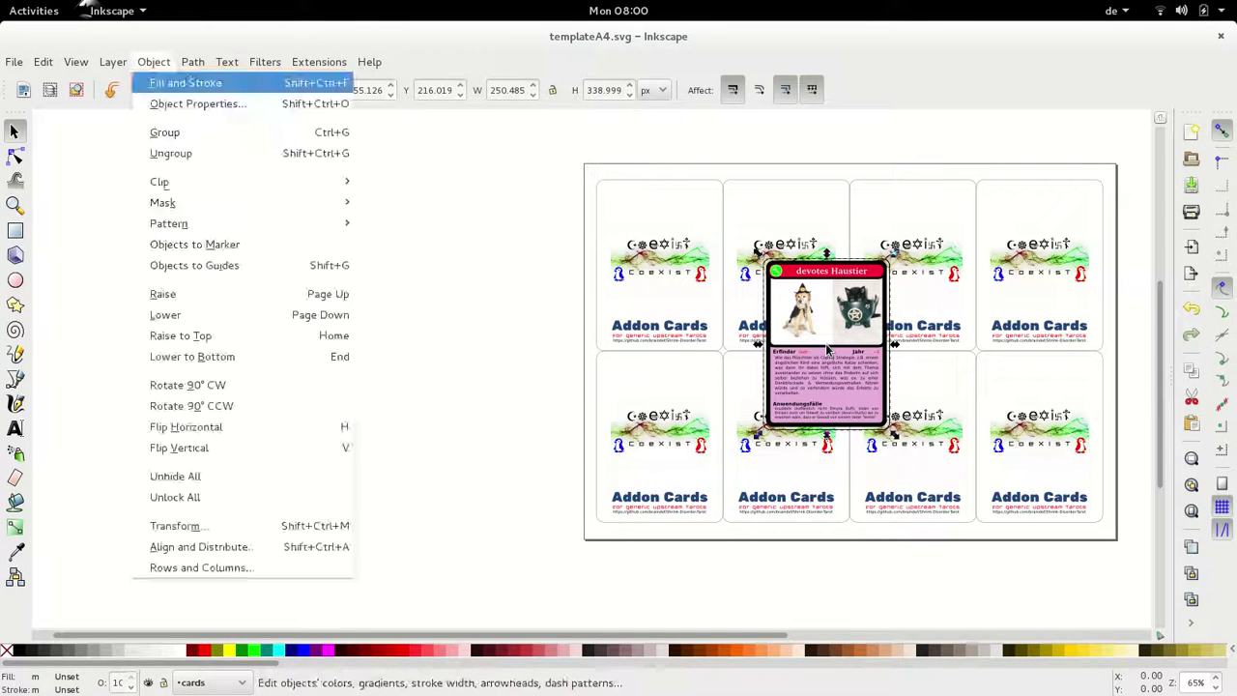
key("Up")
key("Return")
key("Tab")
type("2")
key("Tab")
type("4")
key("Tab")
key("Tab")
key("Tab")
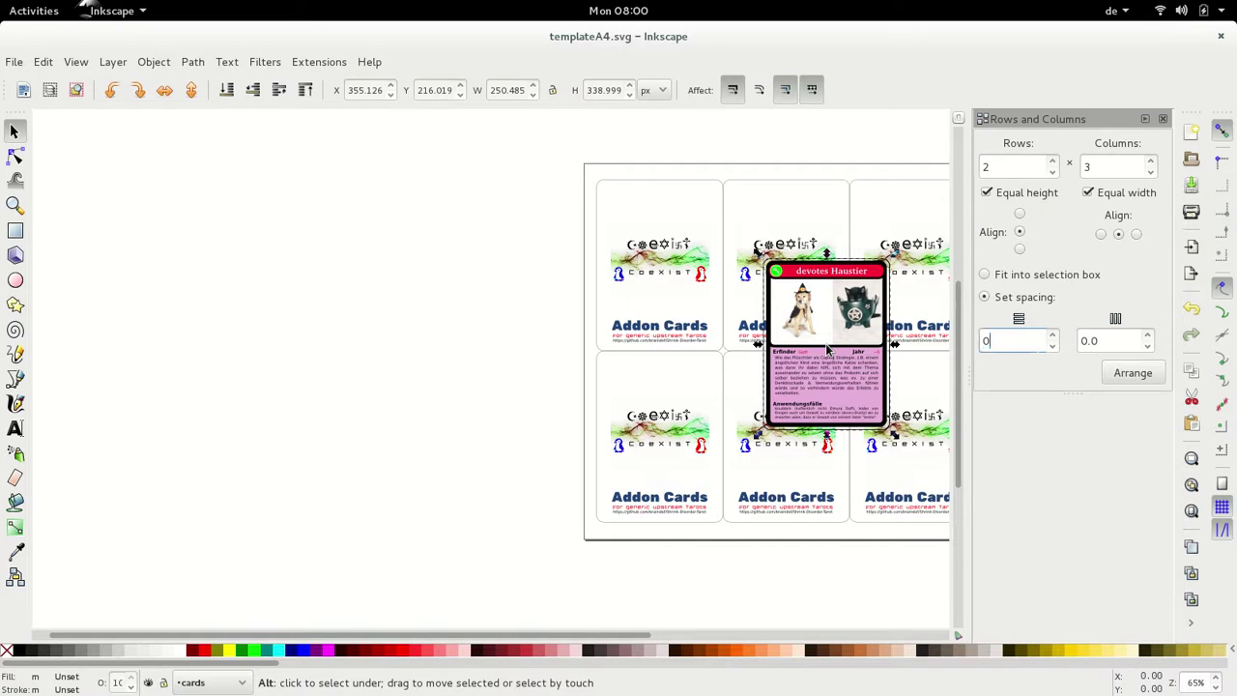
key("Return")
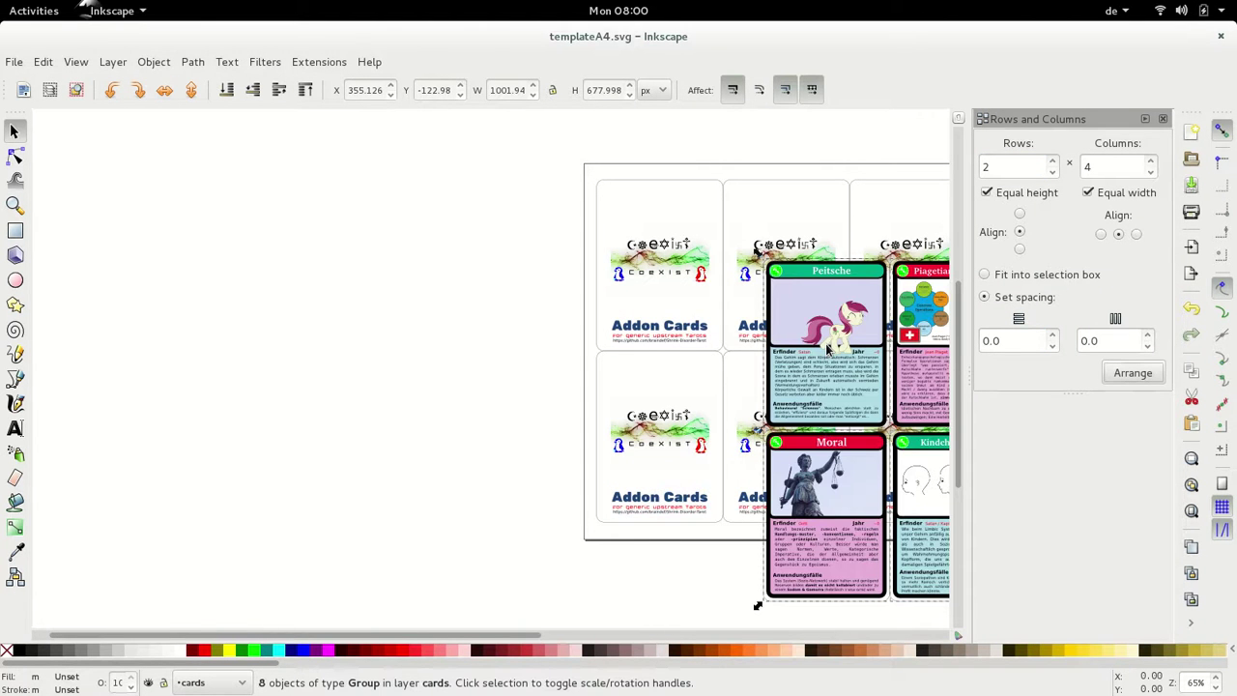
- Group the eight arranged cards and centre the group on the page both horizontally and vertically
key("ctrl+g")
key("ctrl+shift+a")
key("Return")
key("Down")
key("Return")
- Save the finished sheet in the A4 folder as m7-m11-m10-m22-m24-m17-m1-m29.svg and close it
key("ctrl+shift+s")
key("ctrl+v")
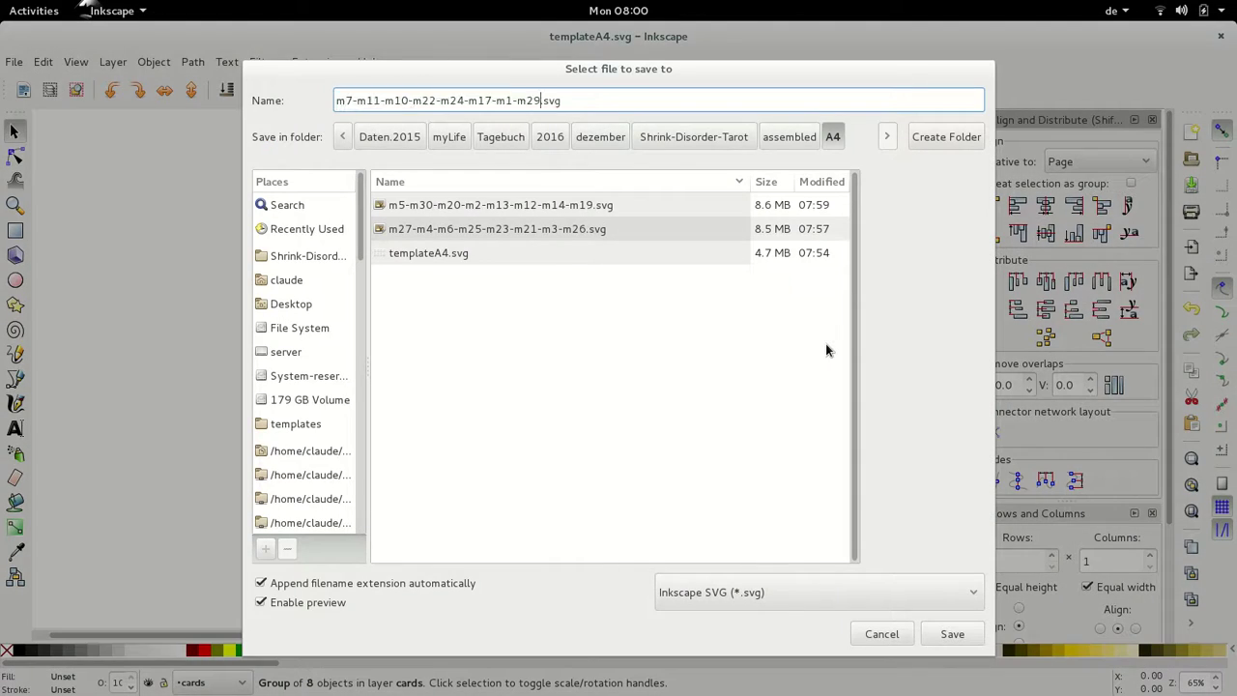
key("Return")
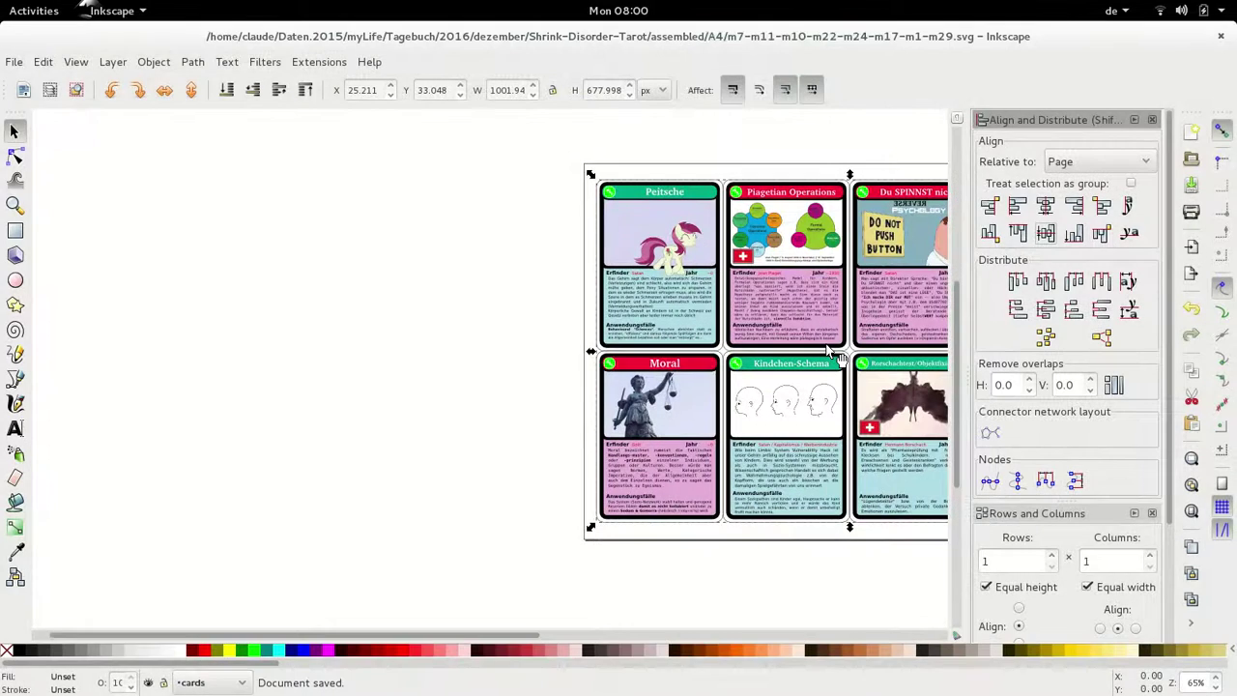
key("ctrl+q")
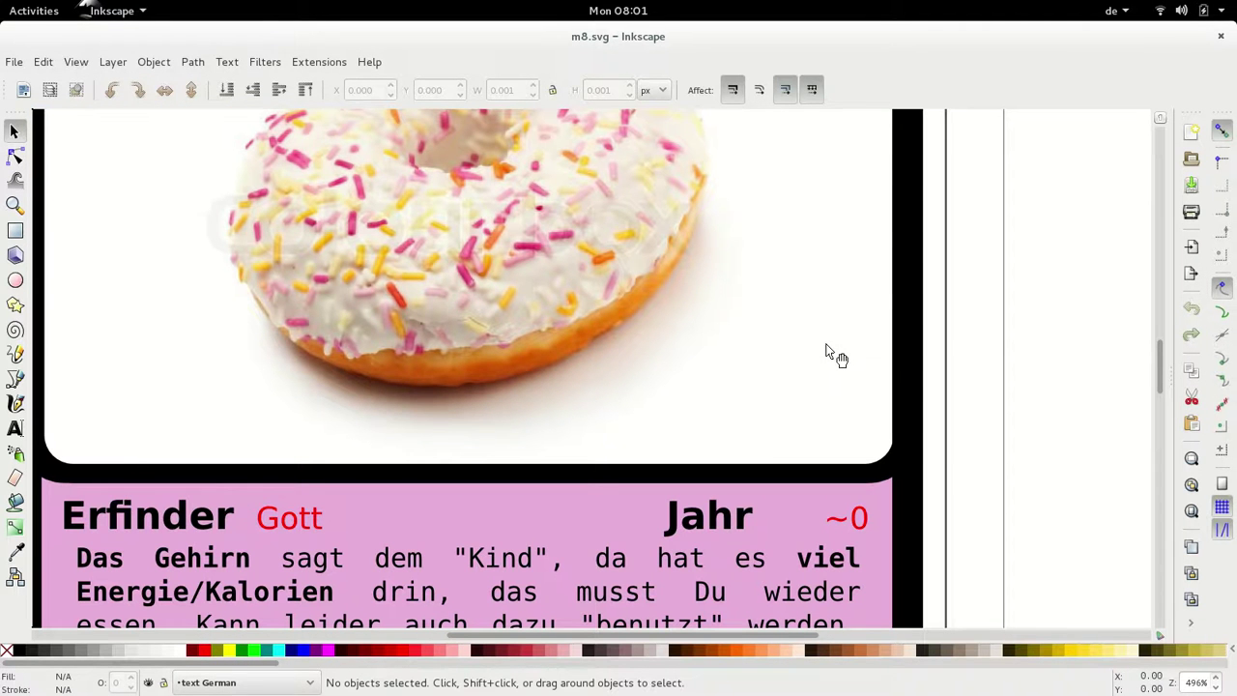
- Copy all layers of the "Zucker (-Brot)" card from m8.svg into templateA4.svg and group the pasted objects
key("ctrl+alt+a")
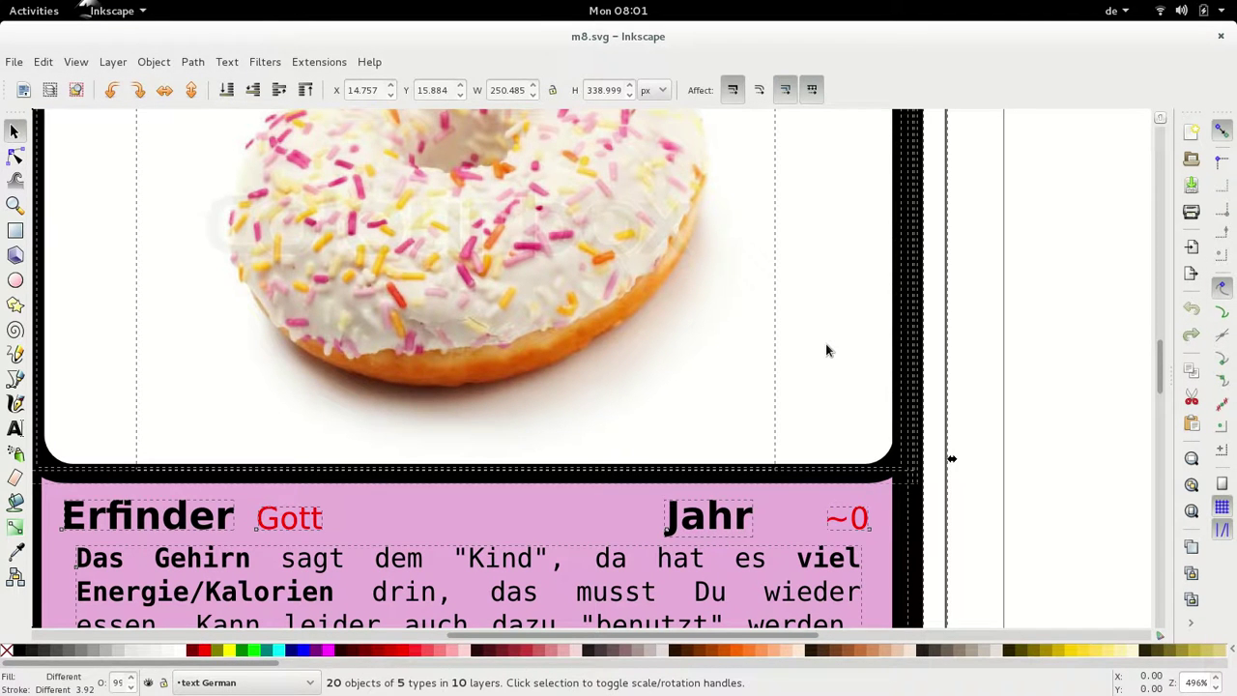
key("ctrl+Tab")
key("ctrl+v")
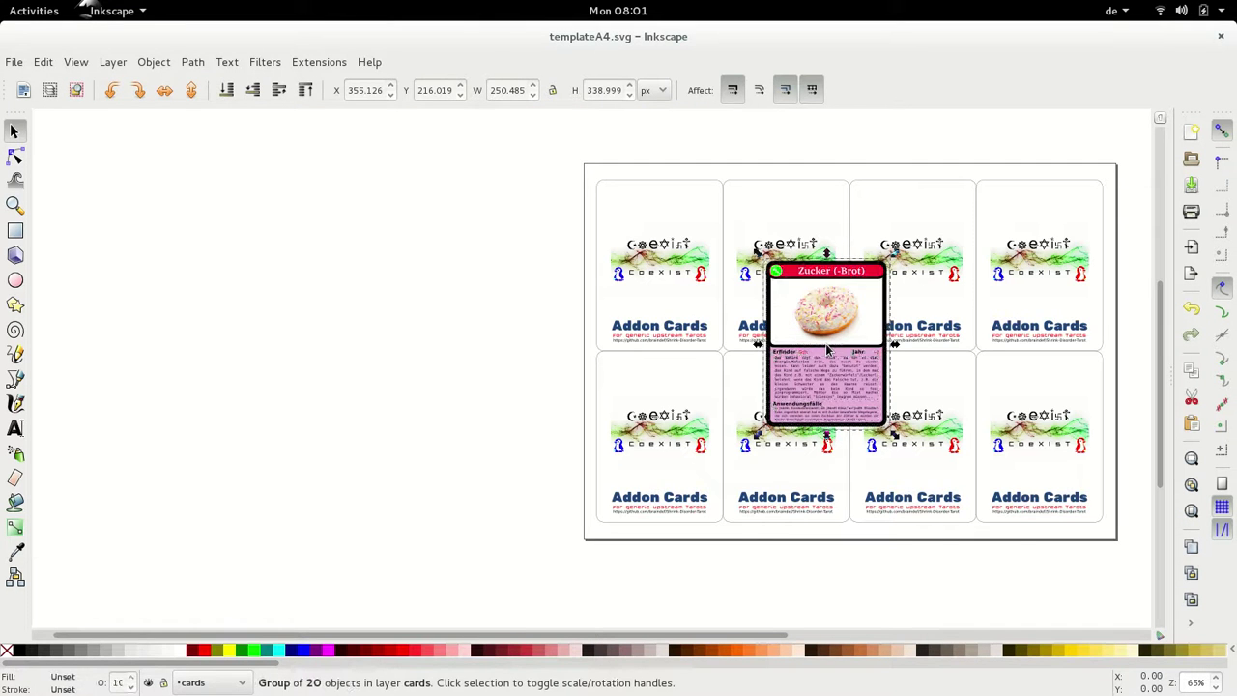
key("alt+Tab")
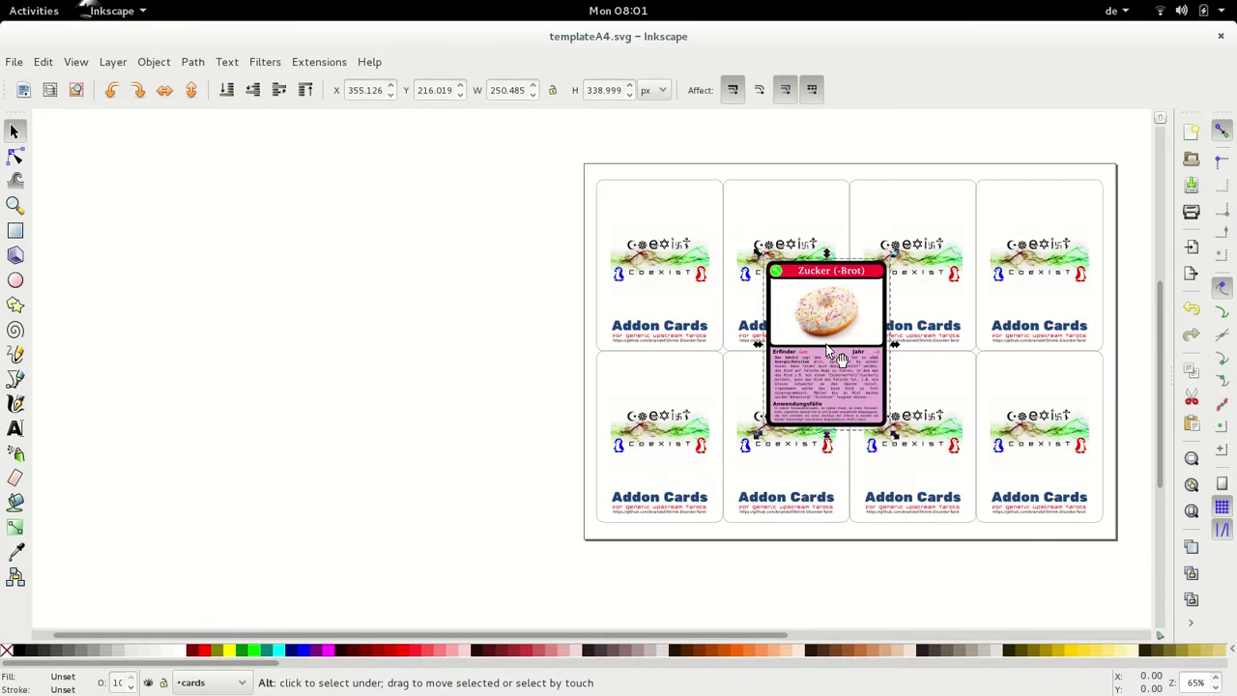
- Copy all layers of the "Limbic System Vulnerability" card from m15.svg into templateA4.svg and group the pasted objects
key("ctrl+Tab")
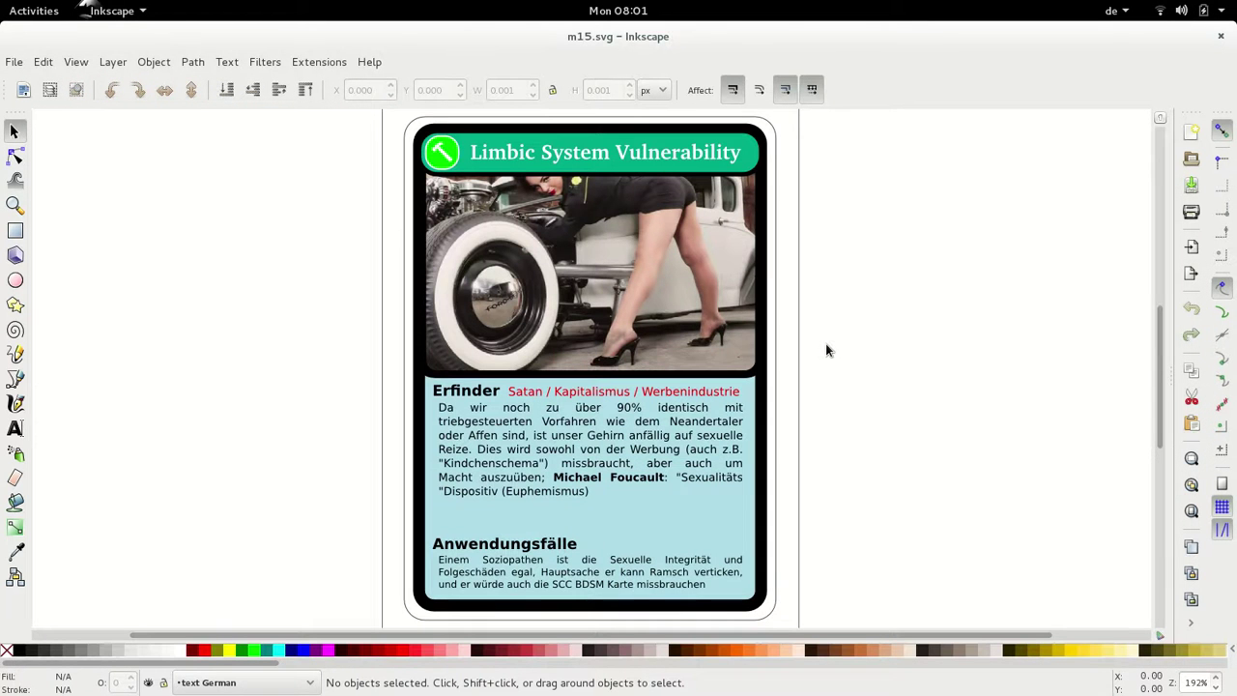
key("ctrl+a")
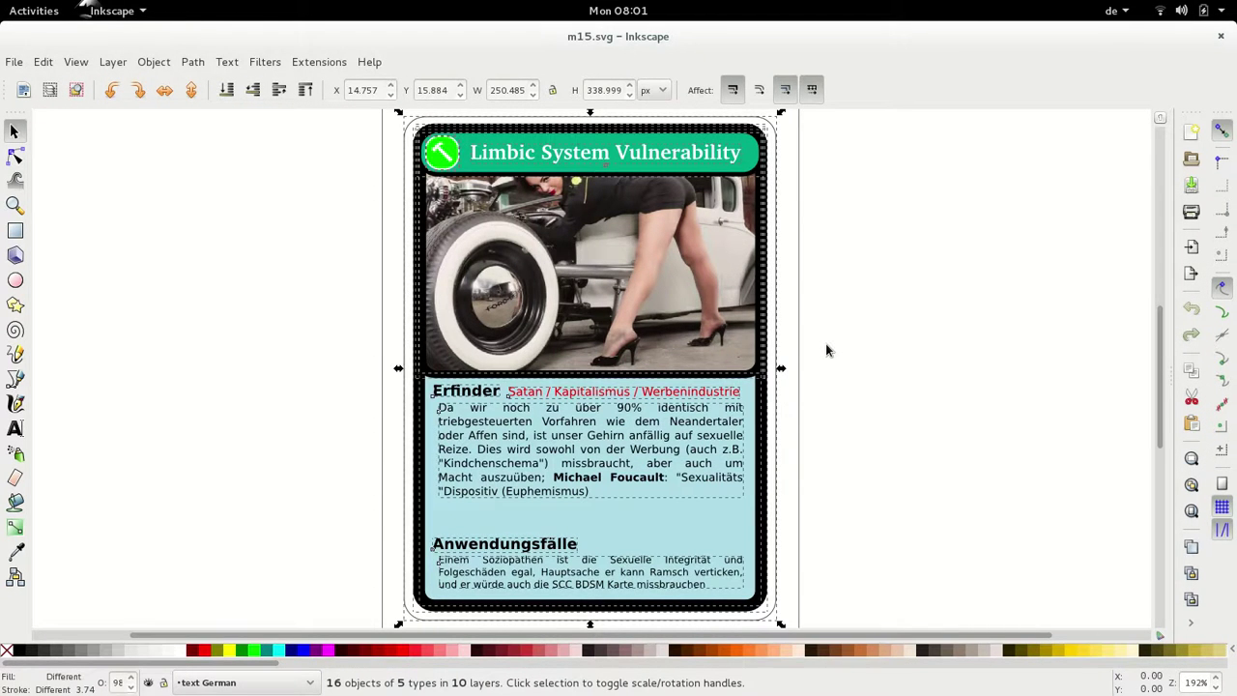
key("ctrl+Tab")
key("ctrl+v")
key("ctrl+g")
key("alt+Tab")
key("alt+Tab")
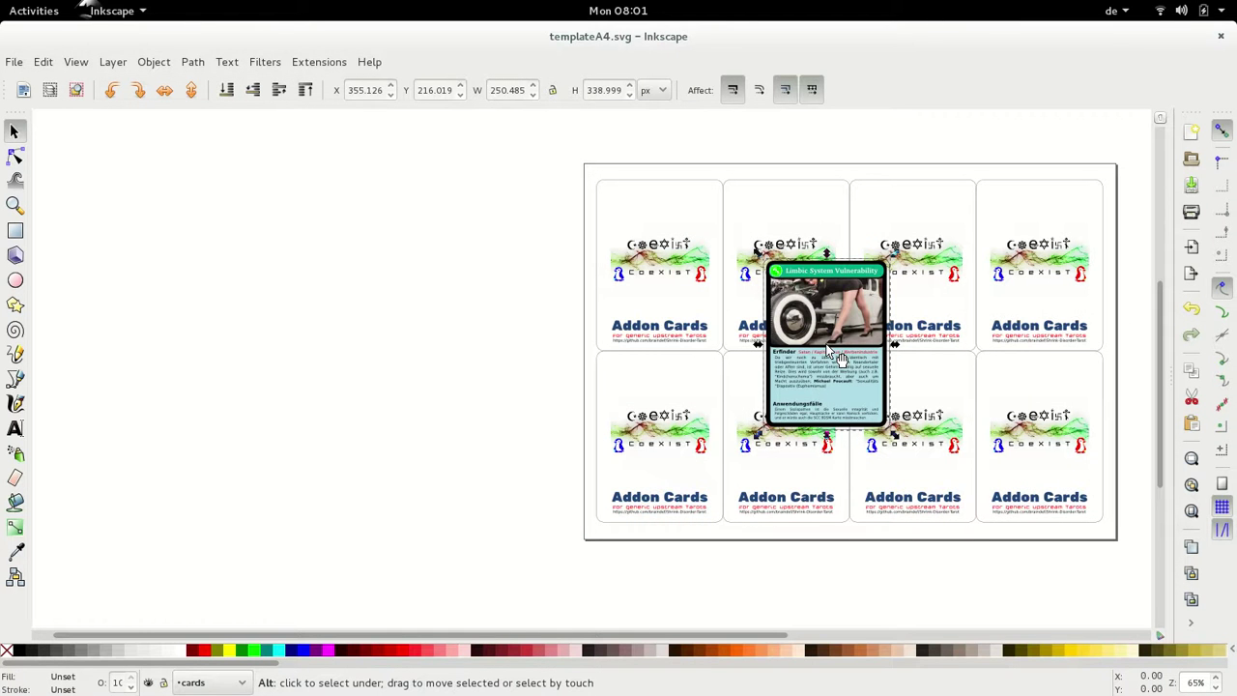
- Copy all layers of the "DU bist SCHIZOPHREN!" card from m9.svg into templateA4.svg and group the pasted objects
key("alt+Tab")
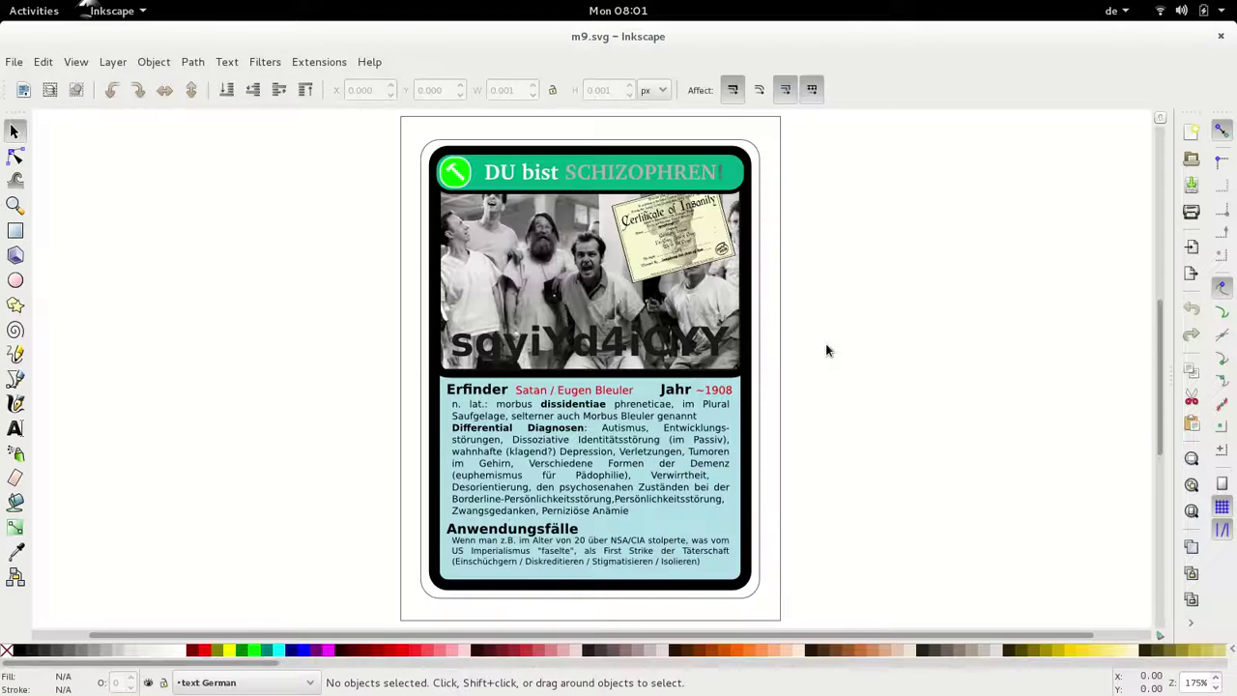
key("ctrl+a")
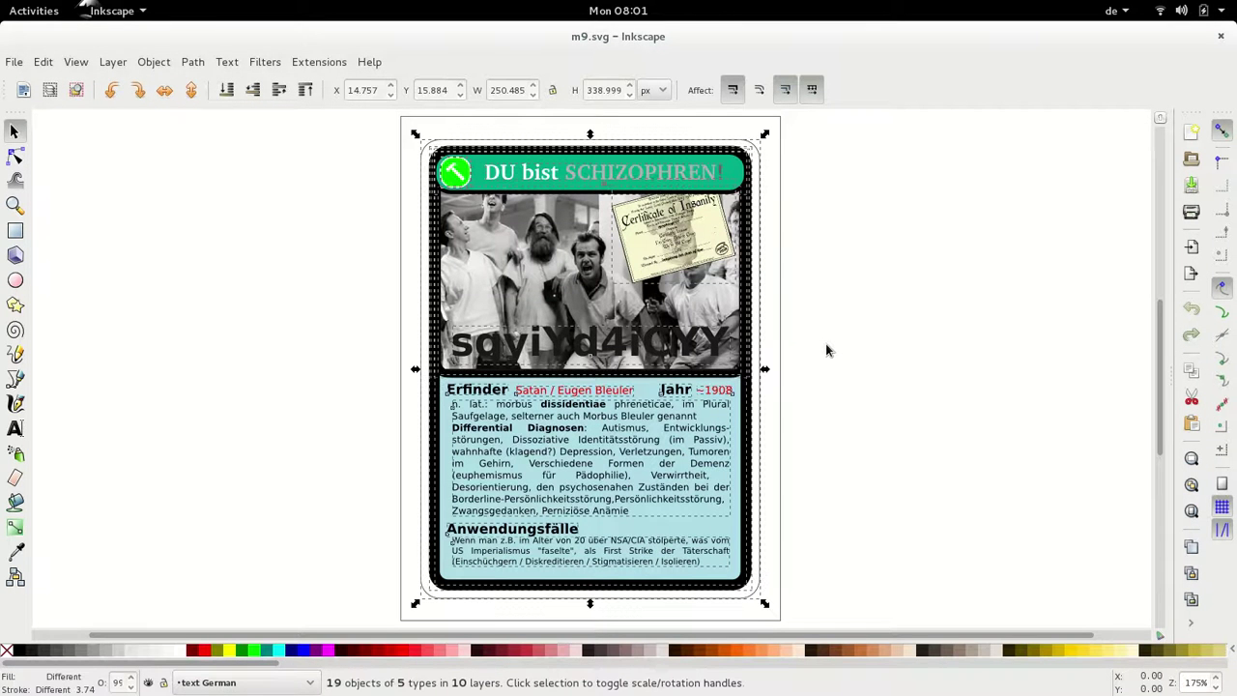
key("ctrl+c")
key("alt+Tab")
key("ctrl+v")
key("ctrl+g")
key("alt+Tab")
key("alt+Tab")
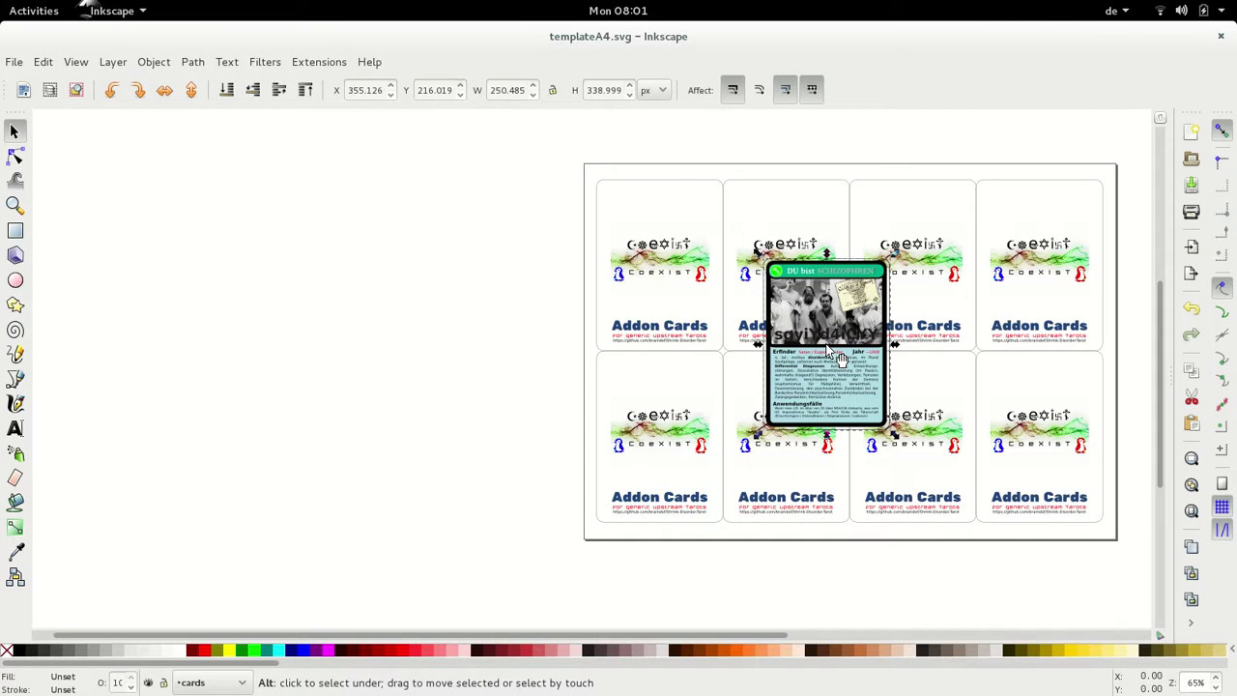
- Copy all layers of the "SSC BDSM" card from m16.svg into templateA4.svg and group the pasted objects
key("alt+Tab")
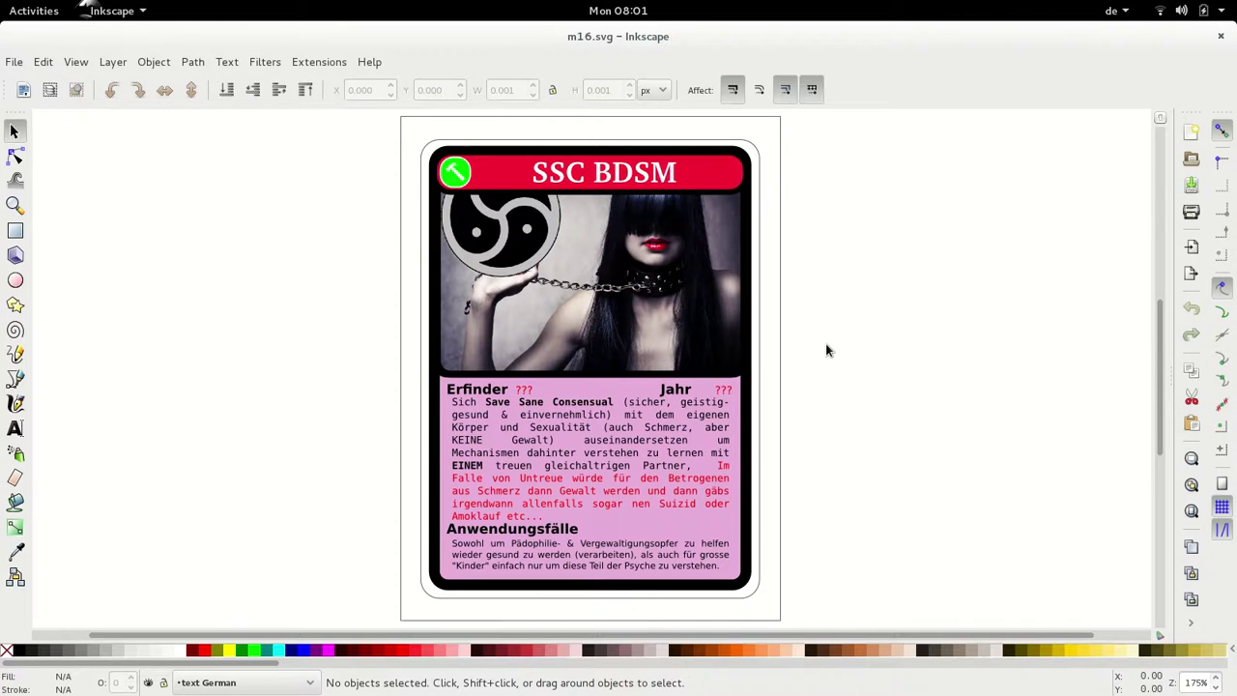
key("ctrl+alt+a")
key("ctrl+c")
key("alt+Tab")
key("ctrl+v")
key("ctrl+g")
key("alt+Tab")
key("alt+Tab")
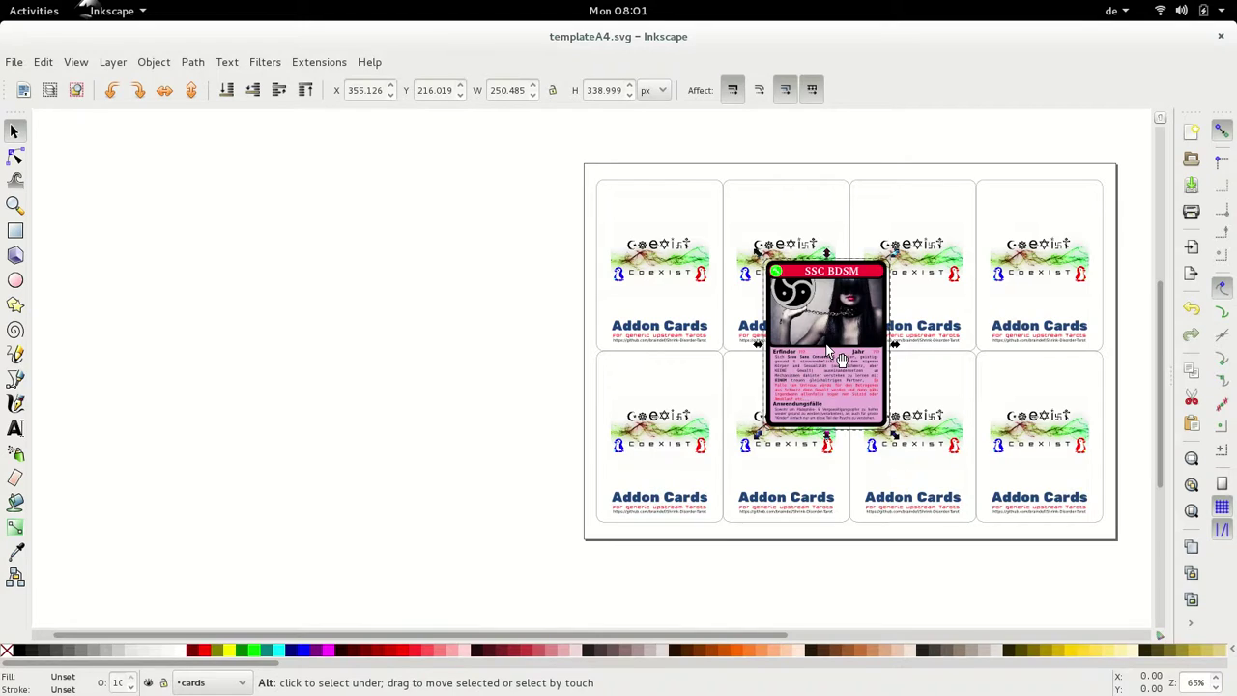
- Copy all layers of the "Verschwörung" card from m28.svg into templateA4.svg and group the pasted objects
key("alt+Tab")
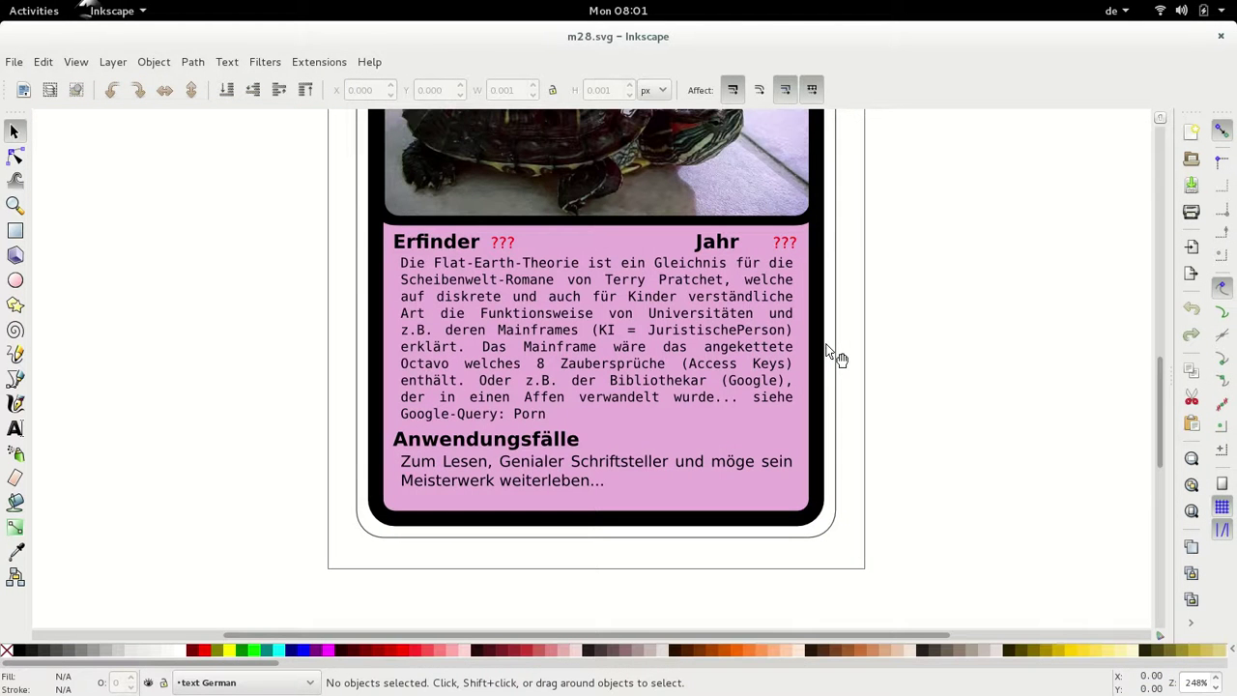
key("ctrl+alt+a")
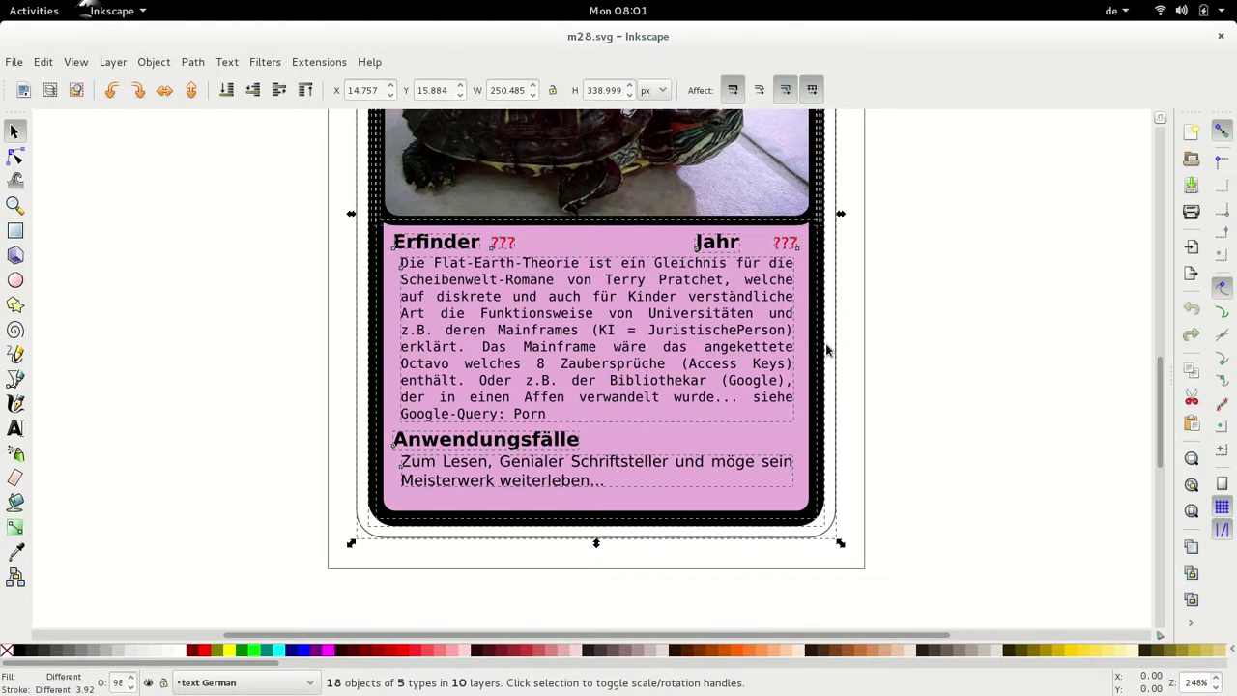
key("alt+Tab")
key("ctrl+v")
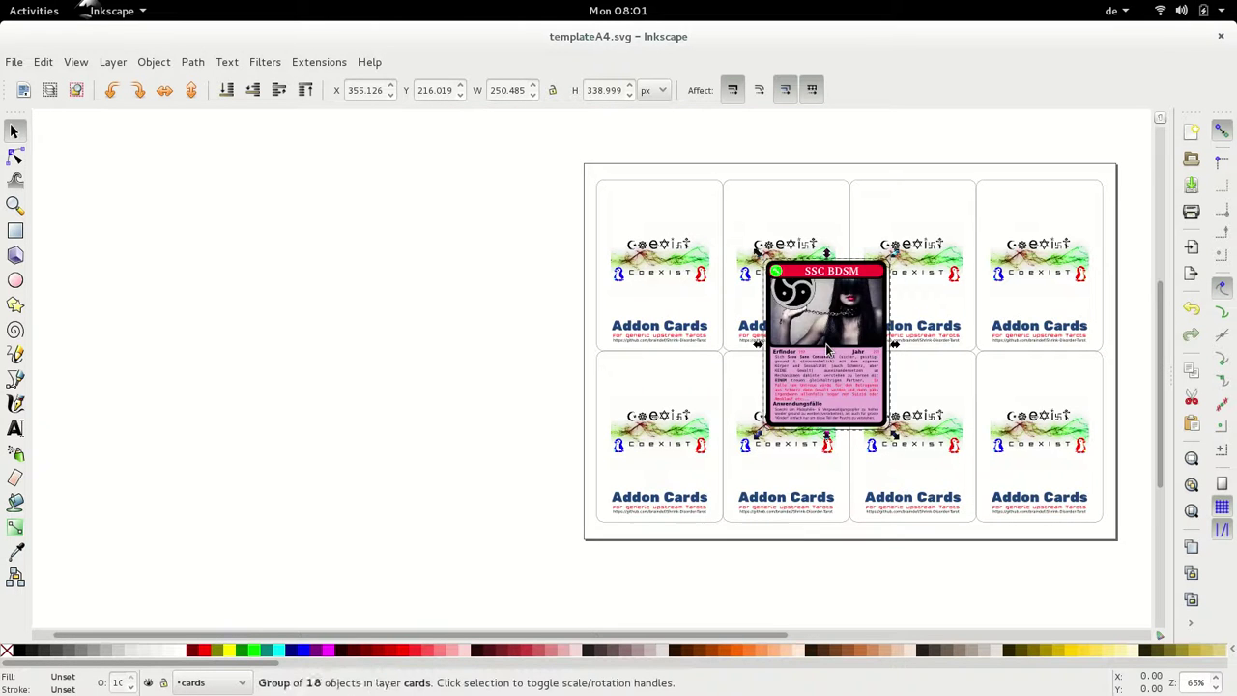
key("ctrl+g")
key("alt+Tab")
key("alt+Tab")
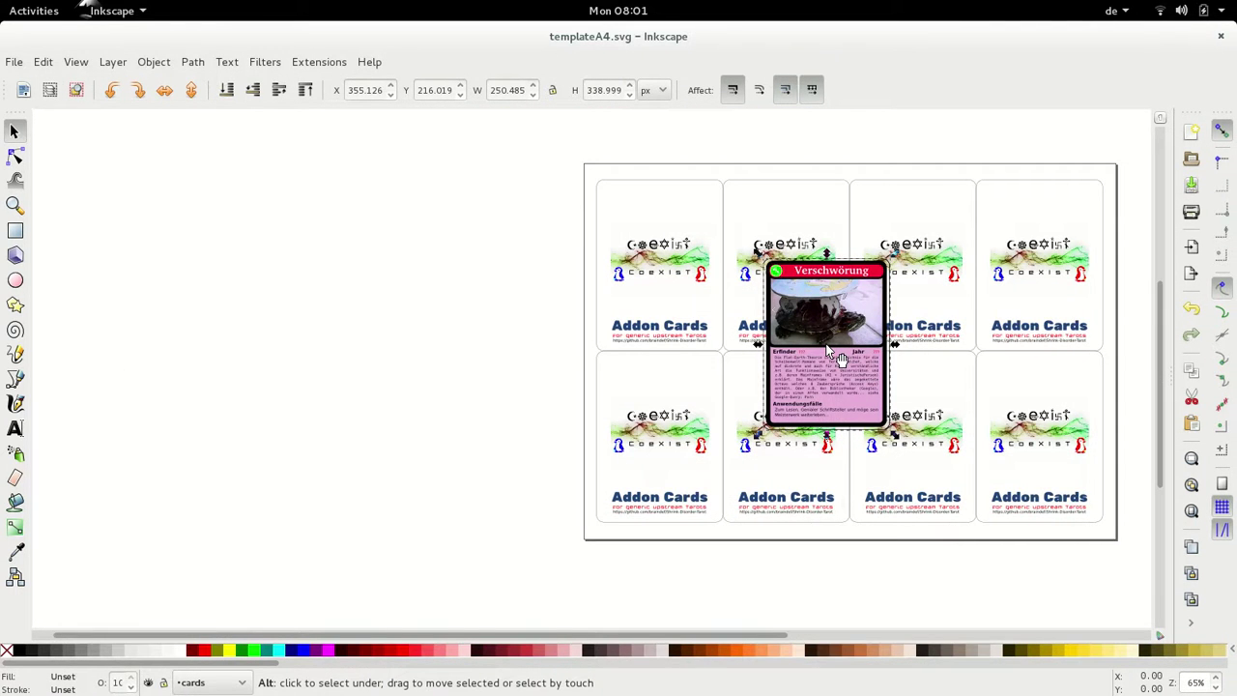
- Copy all layers of the "Bier" card from c1.svg into templateA4.svg and group the pasted objects
key("alt+Tab")
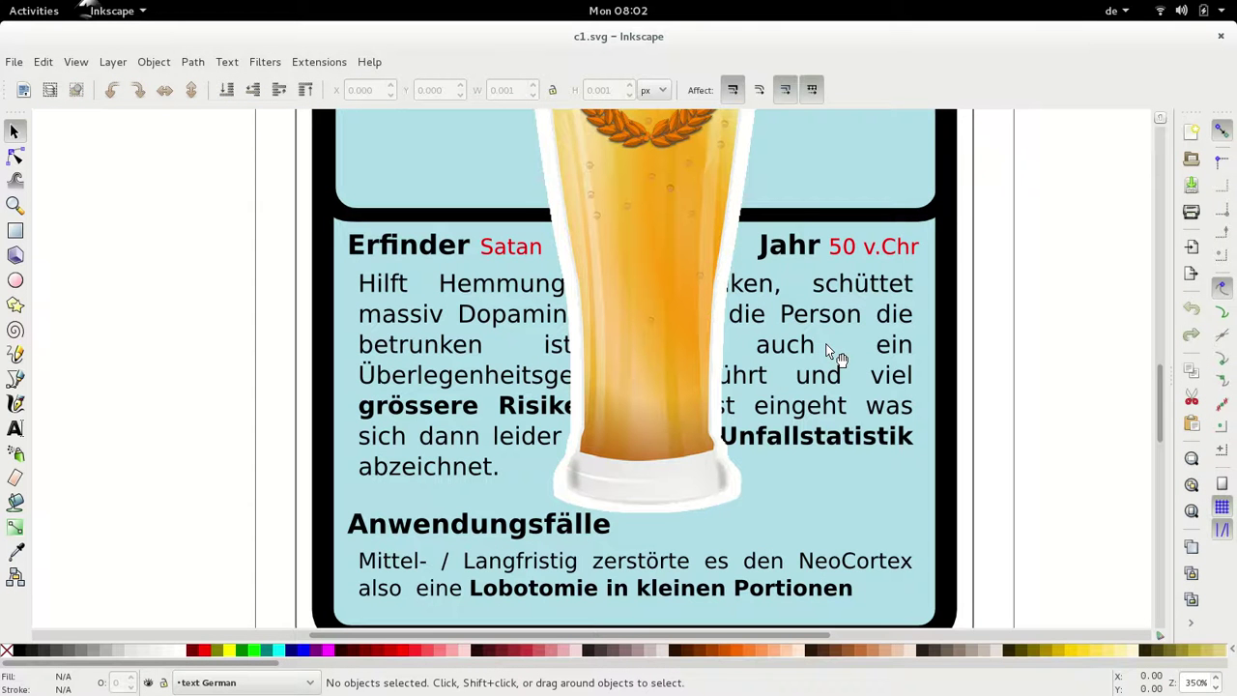
key("ctrl+alt+a")
key("ctrl+c")
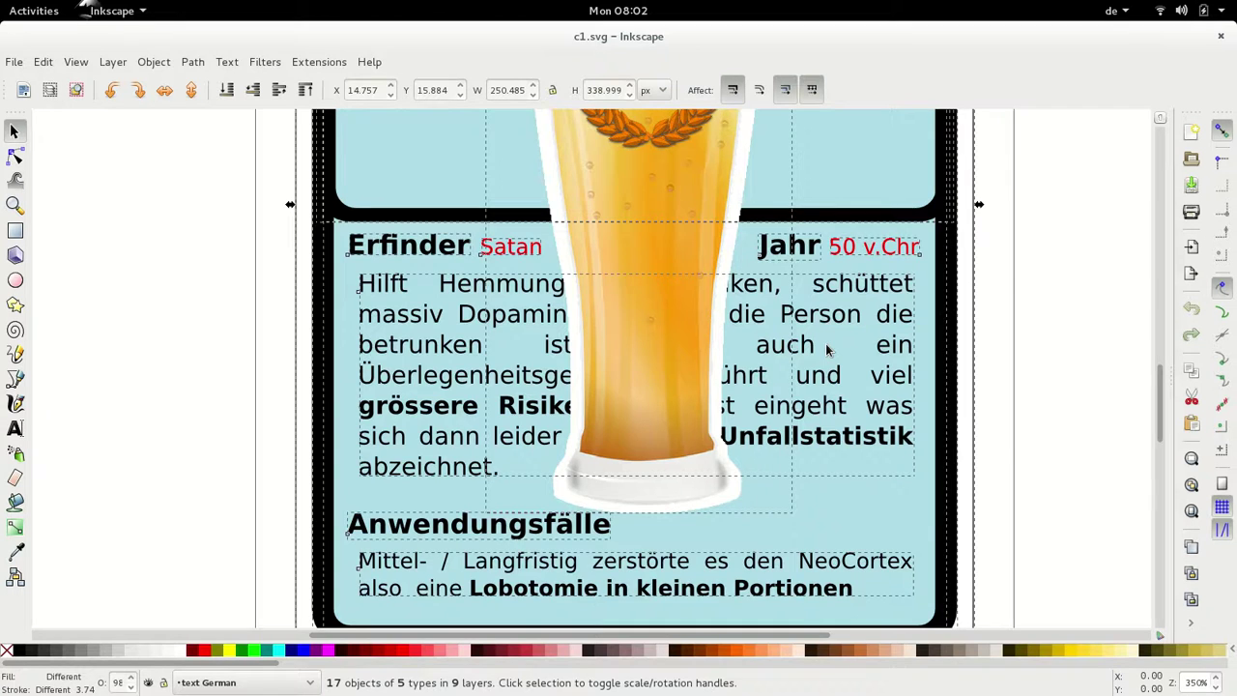
key("alt+Tab")
key("ctrl+v")
key("ctrl+g")
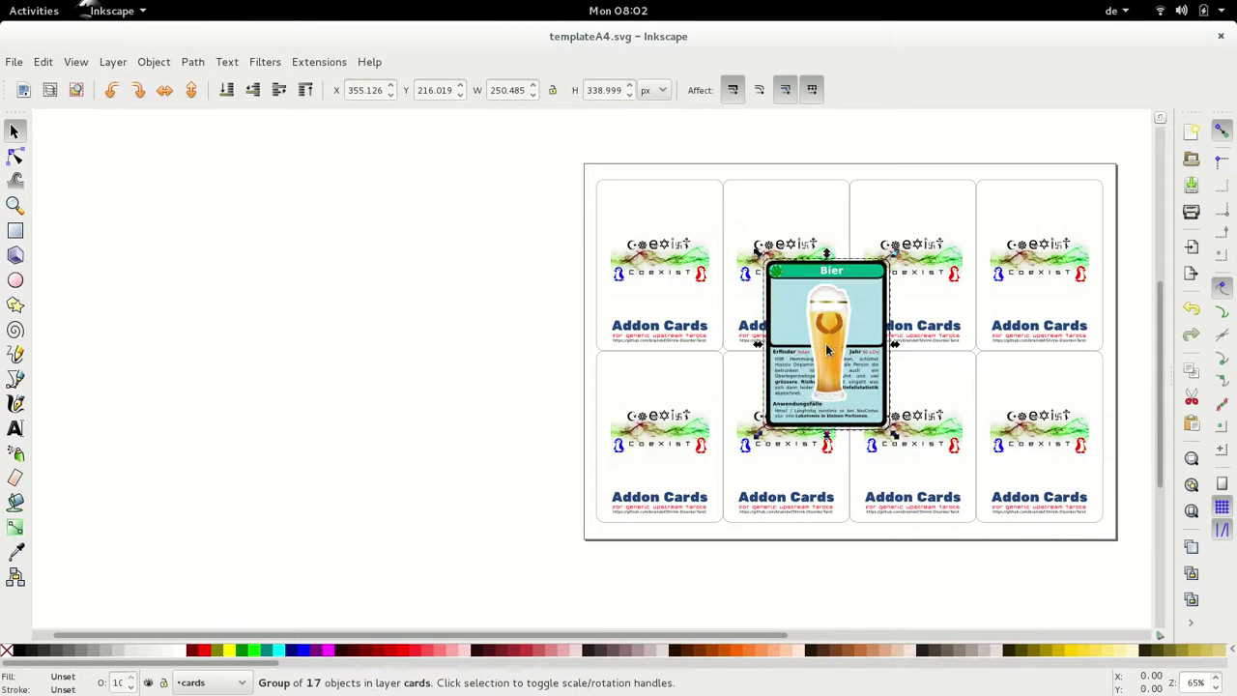
key("alt+Tab")
key("alt+Tab")
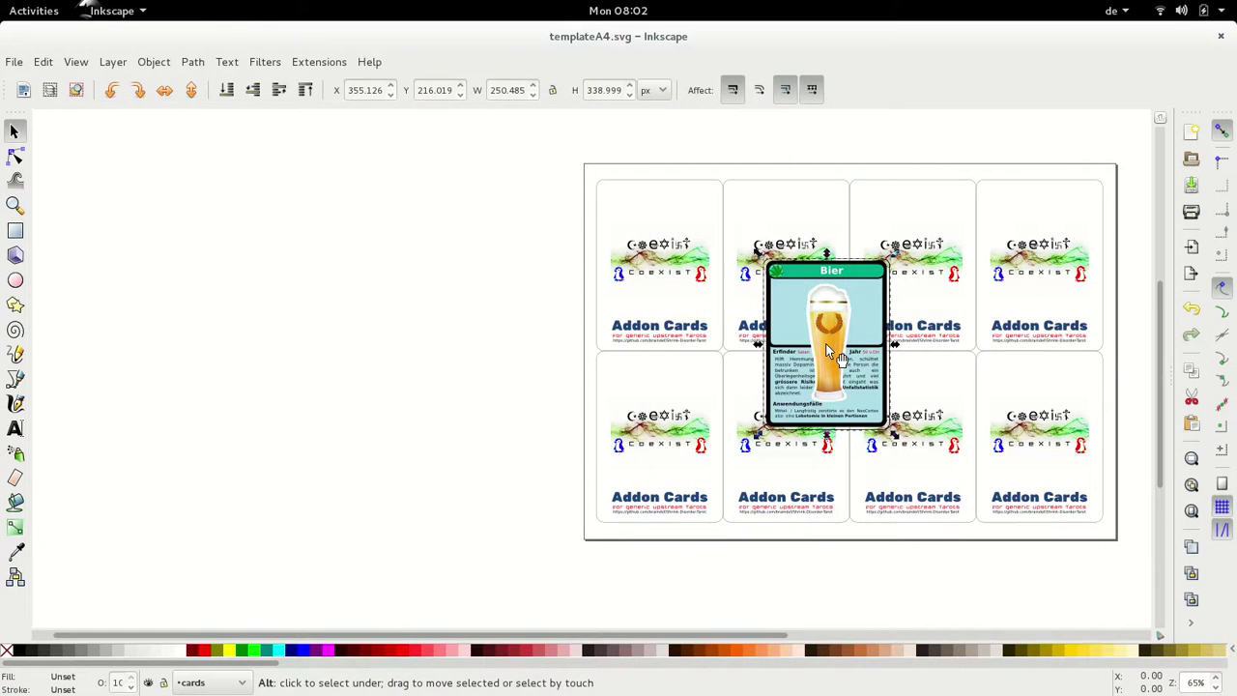
- Copy all layers of the "Joint / Spliff" card from c2.svg into templateA4.svg and group the pasted objects
key("alt+Tab")
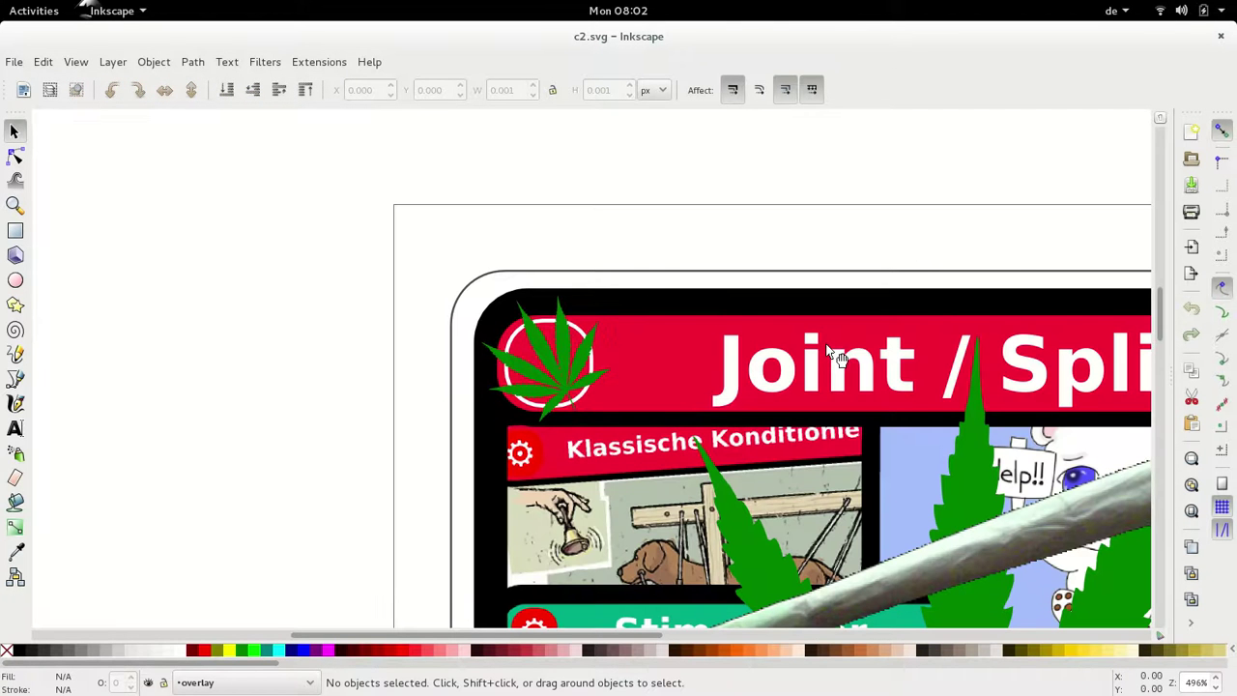
key("ctrl+alt+a")
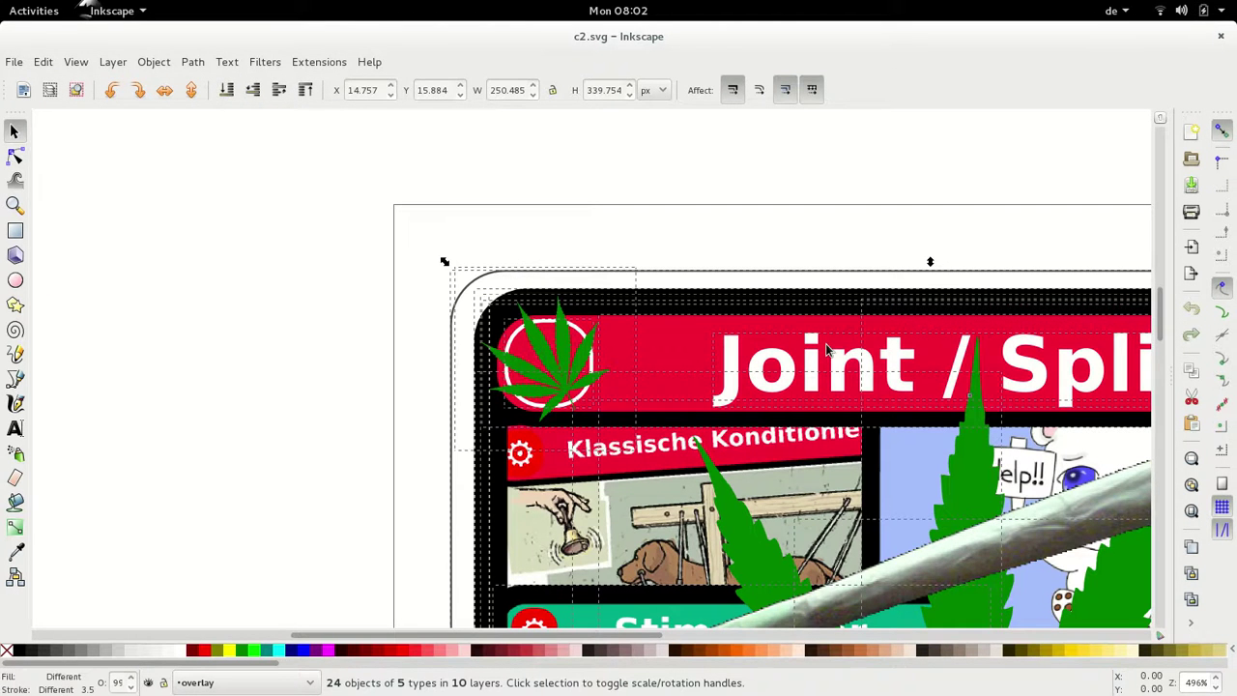
key("alt+Tab")
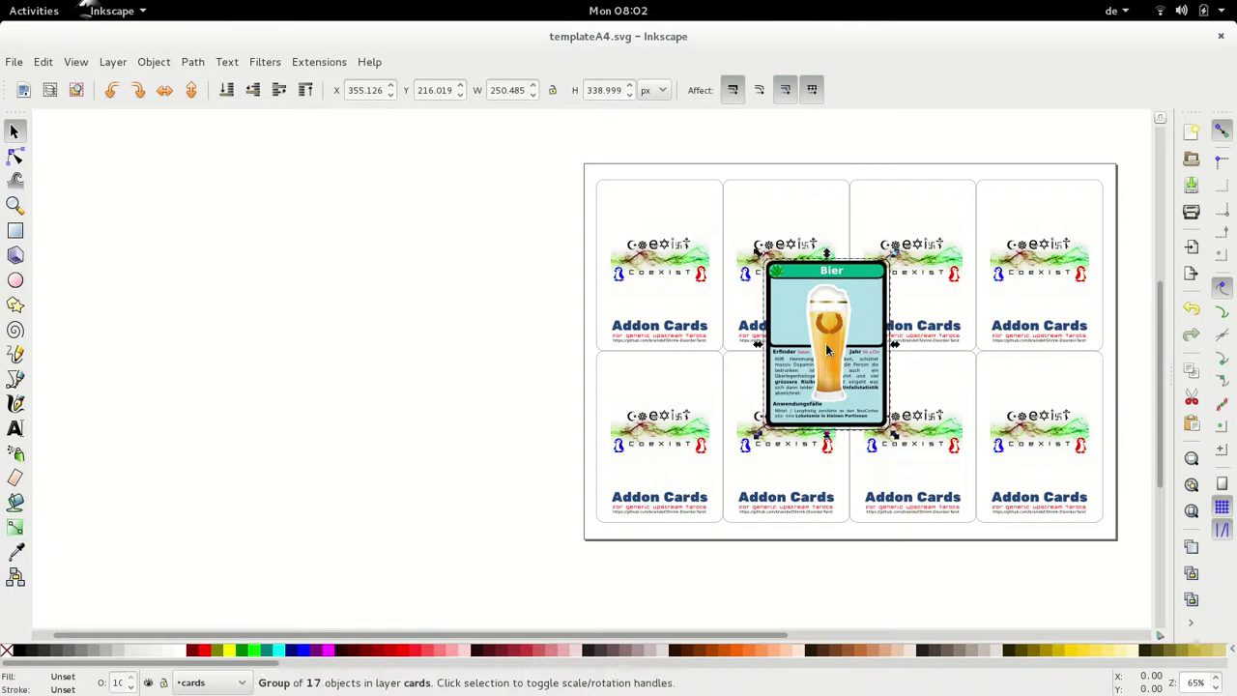
key("ctrl+v")
key("alt+Tab")
key("alt+Tab")
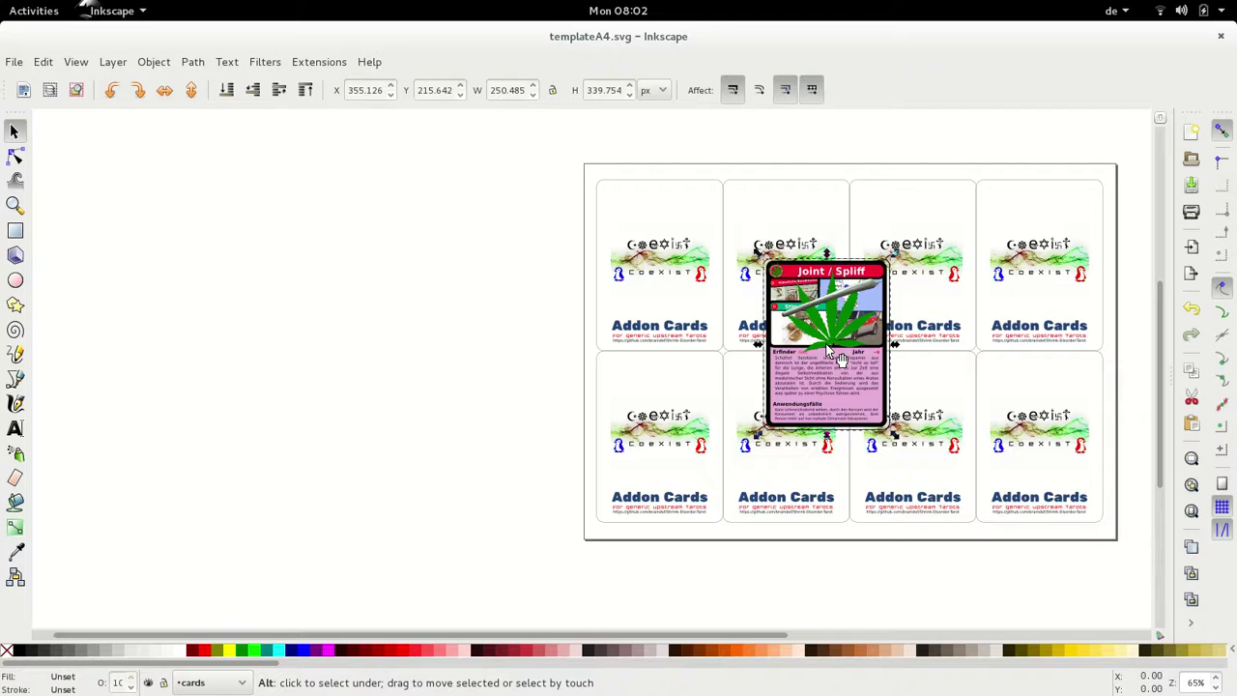
- Copy all layers of the "Normal-Verteilung" card from a1.svg into templateA4.svg and group the pasted objects
key("alt+Tab")
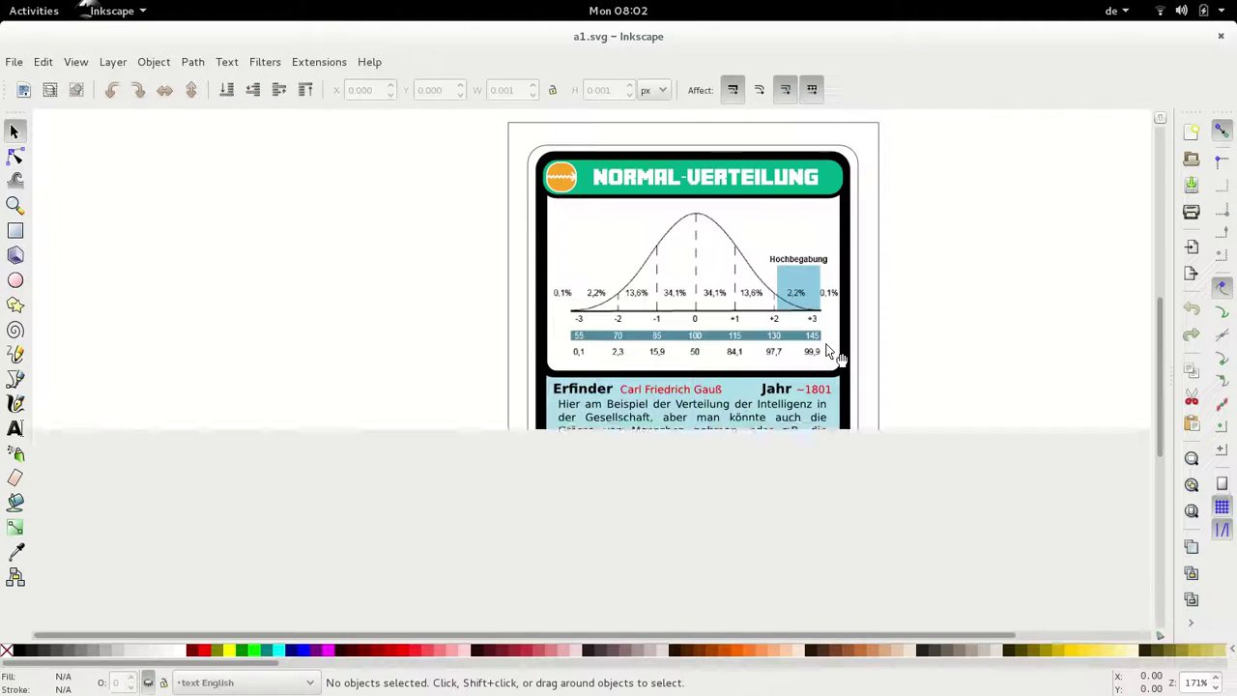
key("ctrl+alt+a")
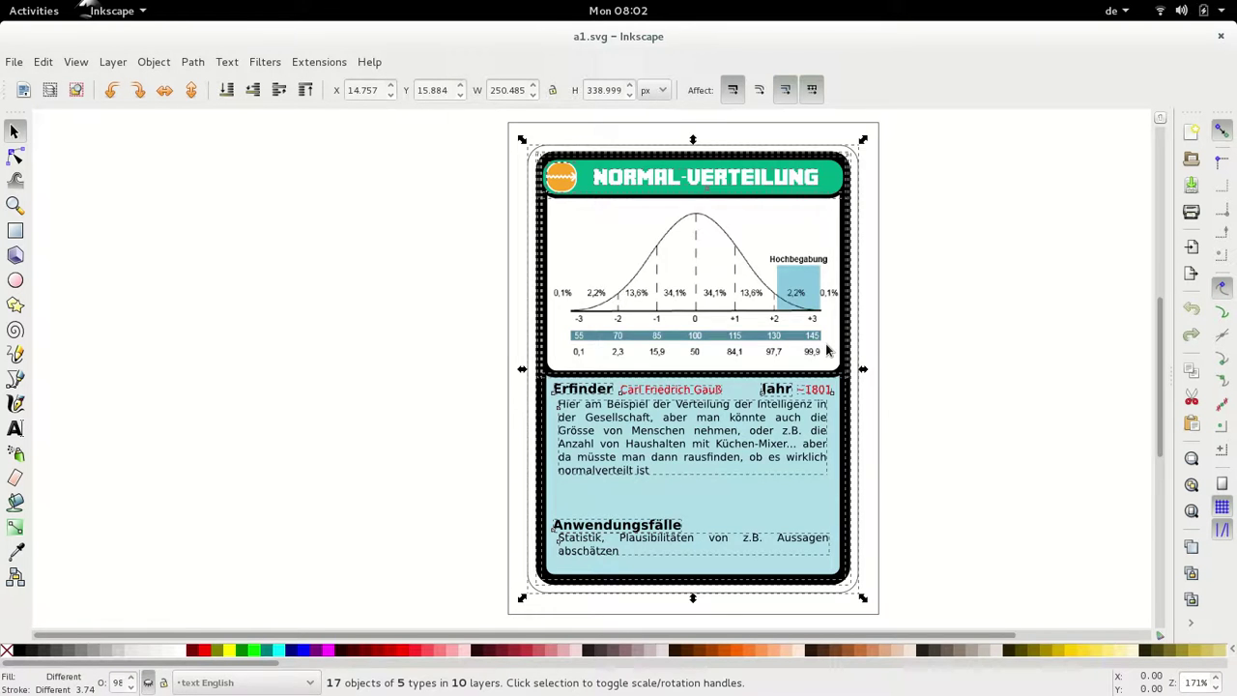
key("ctrl+c")
key("alt+Tab")
key("ctrl+v")
key("ctrl+g")
key("alt+Tab")
key("alt+Tab")
- Select all card groups in the cards layer and arrange them in 2 rows by 4 columns
key("ctrl+a")
key("alt+o")
key("r")
key("Tab")
type("2")
key("Tab")
type("4")
key("Tab")
key("Tab")
key("Tab")
key("Return")
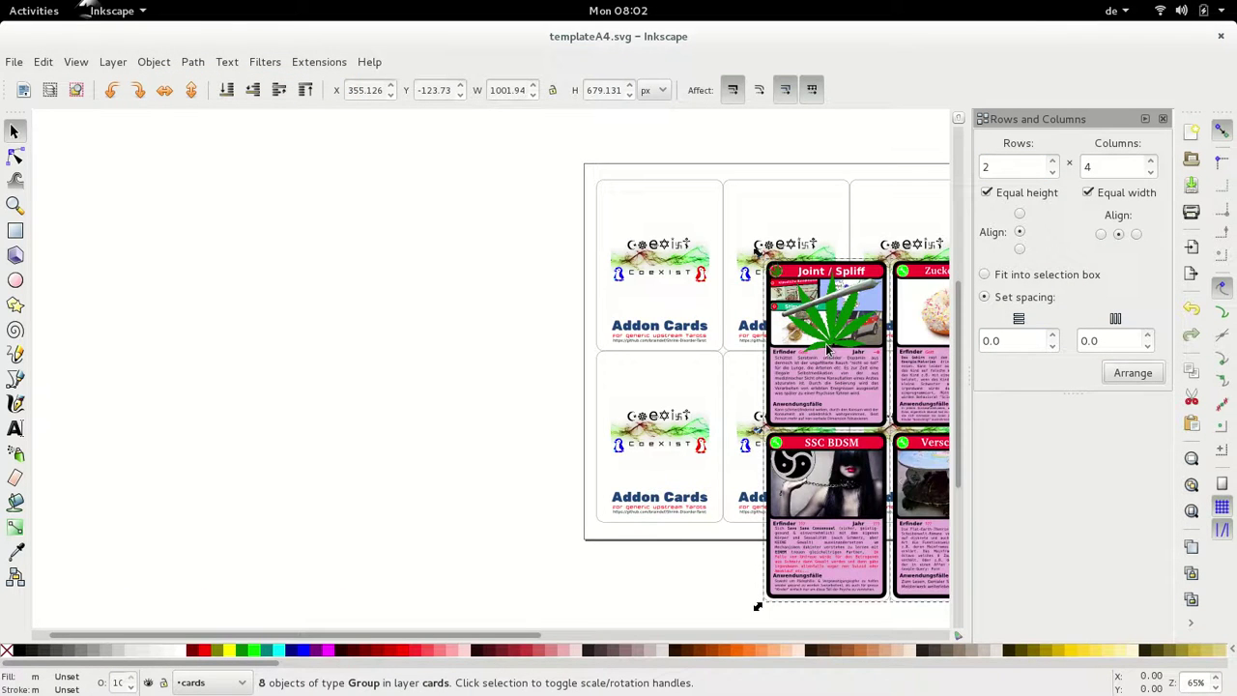
- Group the eight arranged cards and align the group's top edge to the bottom edge of the page
key("ctrl+g")
key("ctrl+shift+a")
key("Return")
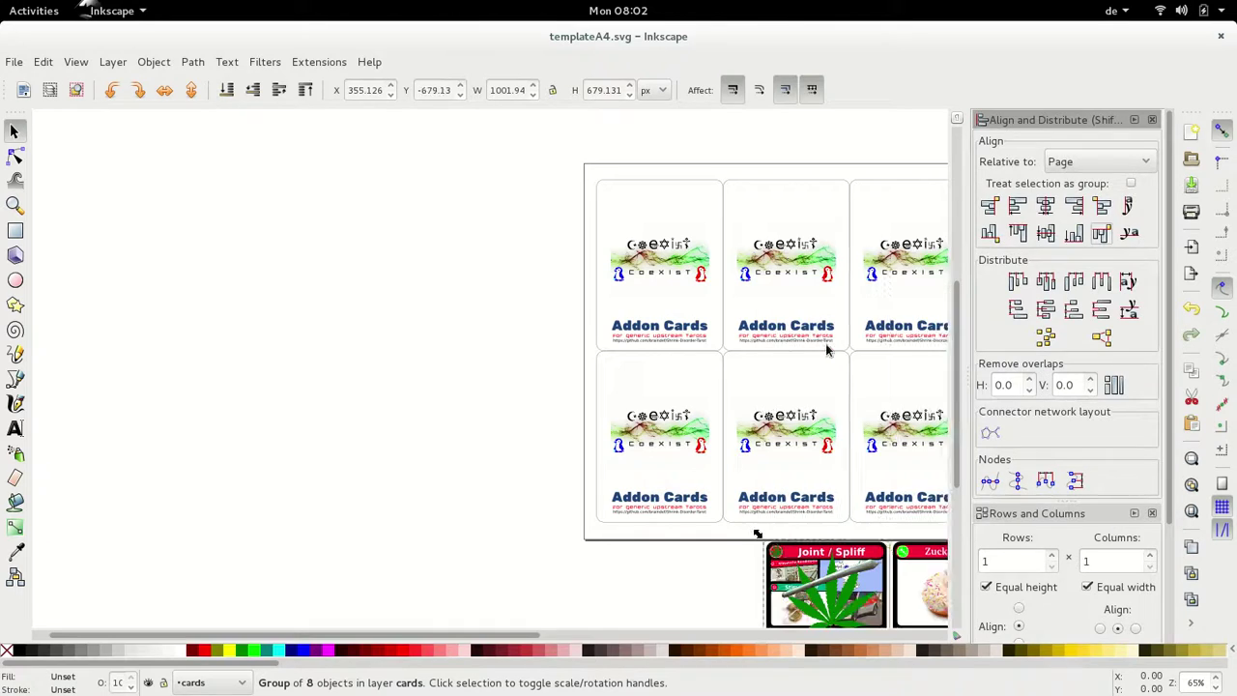
- Save the assembled sheet as an Inkscape SVG in the A4 folder, using the clipboard text as its file name
key("ctrl+shift+s")
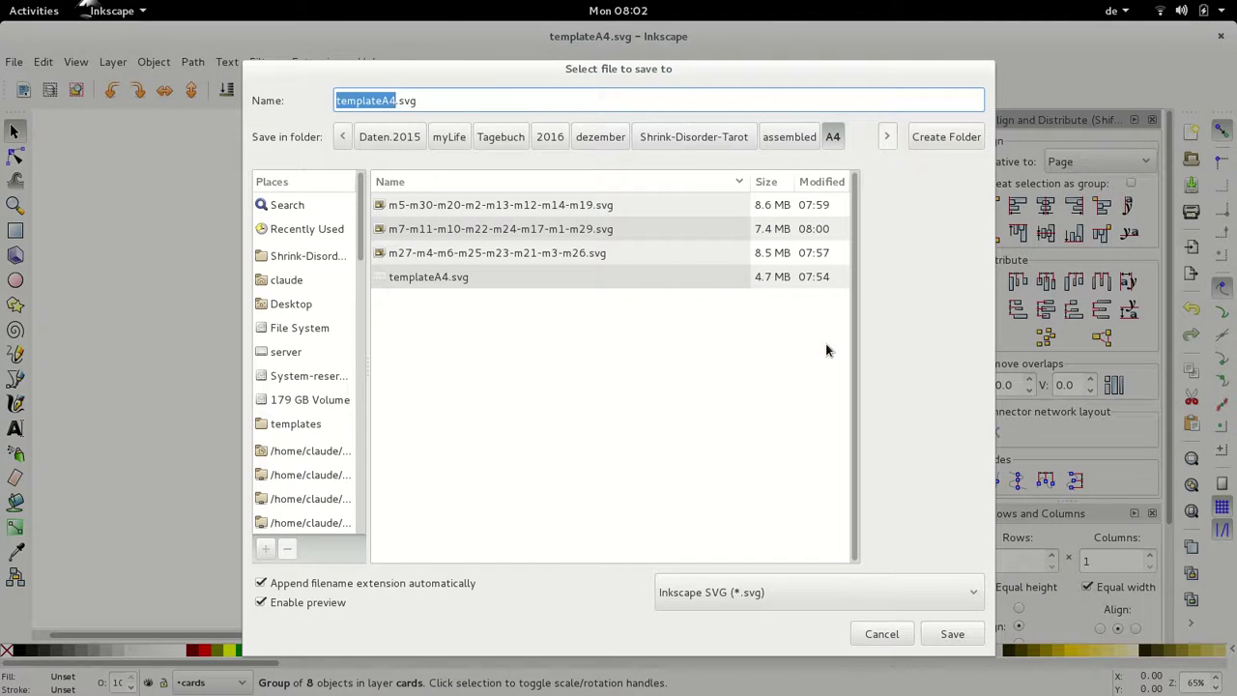
key("ctrl+v")
key("Return")
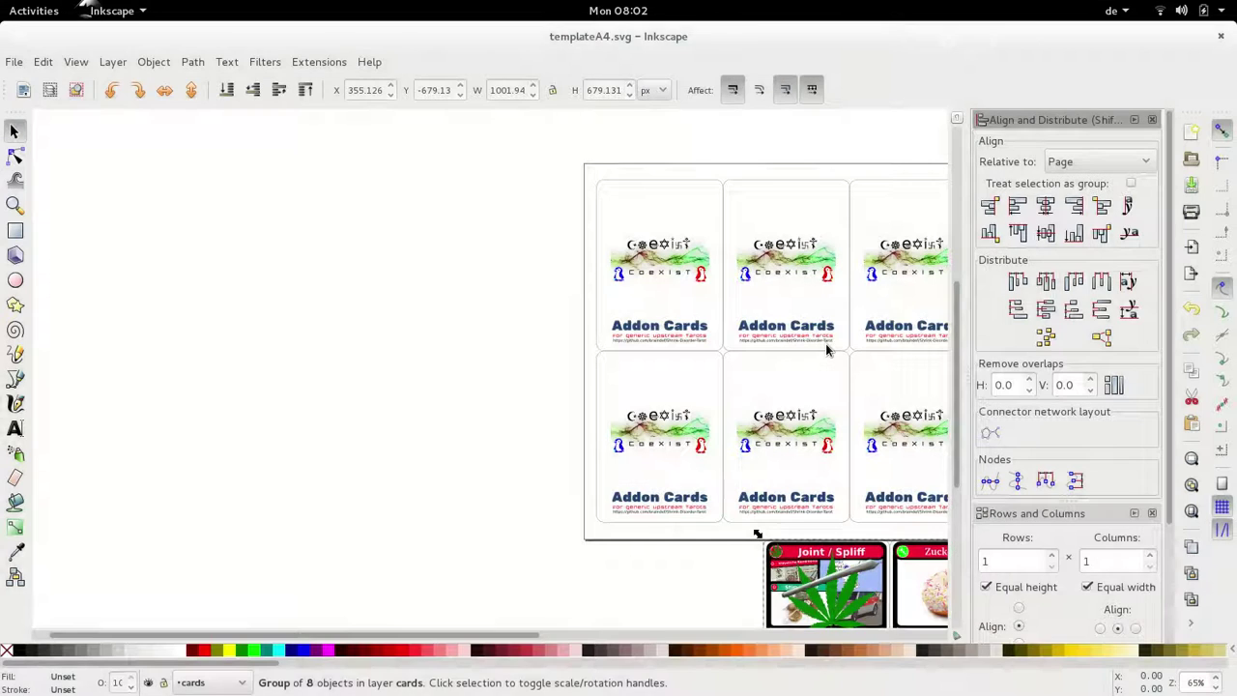
- Copy all layers of the "Militärischer Rang/Grad" card from a3.svg into the blank templateA4.svg and group the pasted objects
key("alt+Tab")
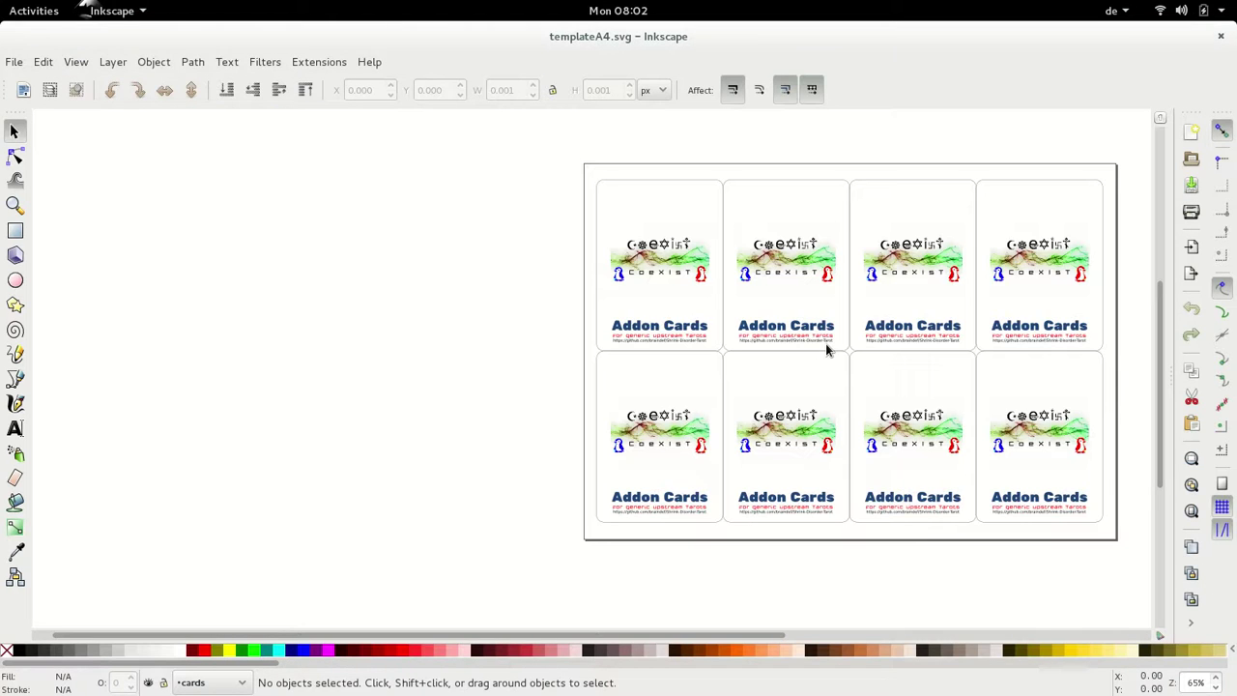
key("alt+Tab")
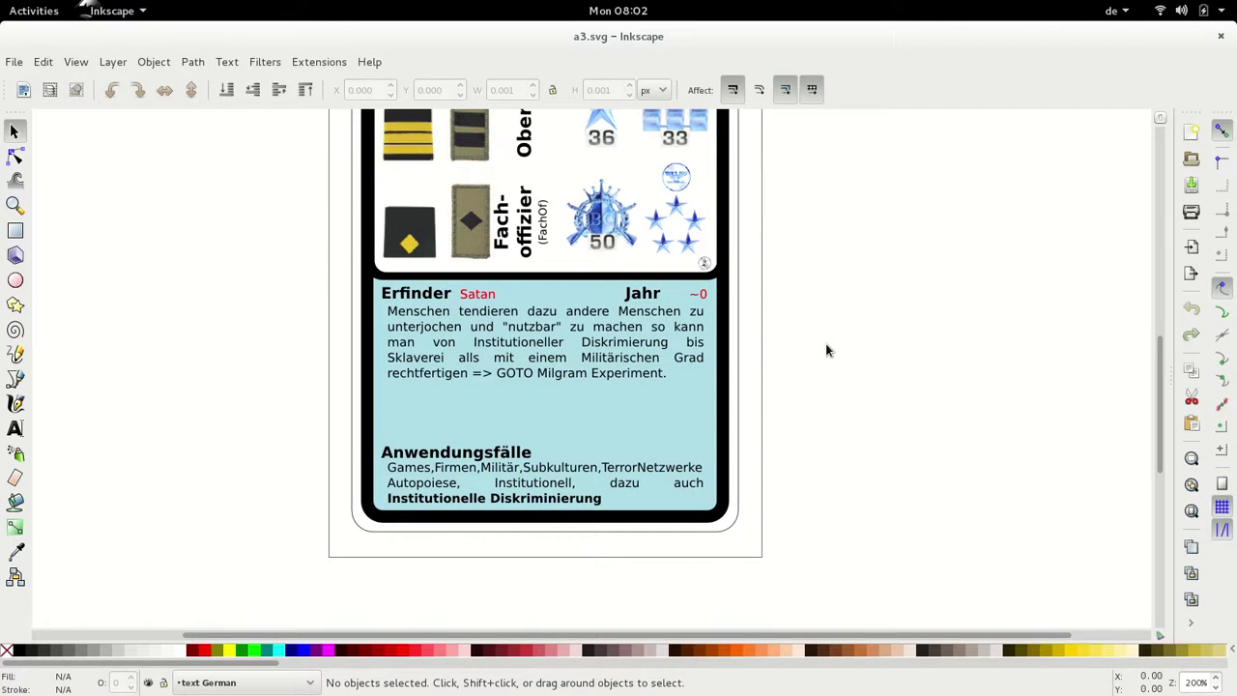
key("ctrl+alt+a")
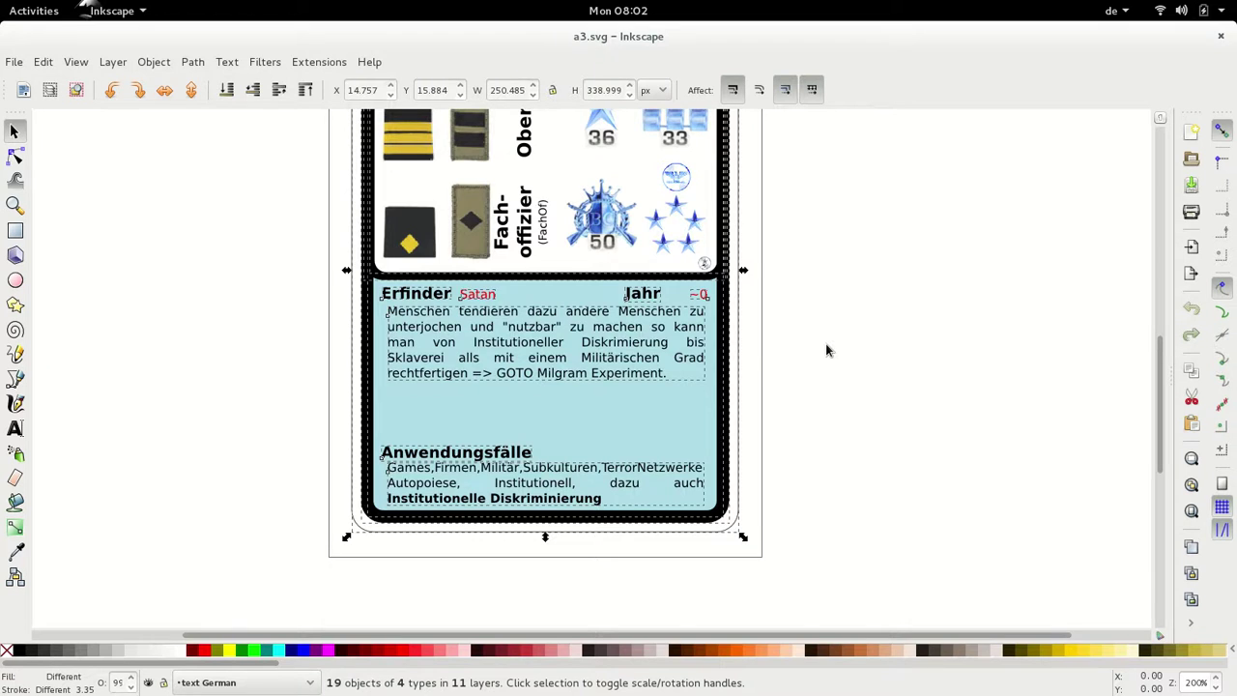
key("ctrl+c")
key("alt+Tab")
key("ctrl+v")
key("ctrl+g")
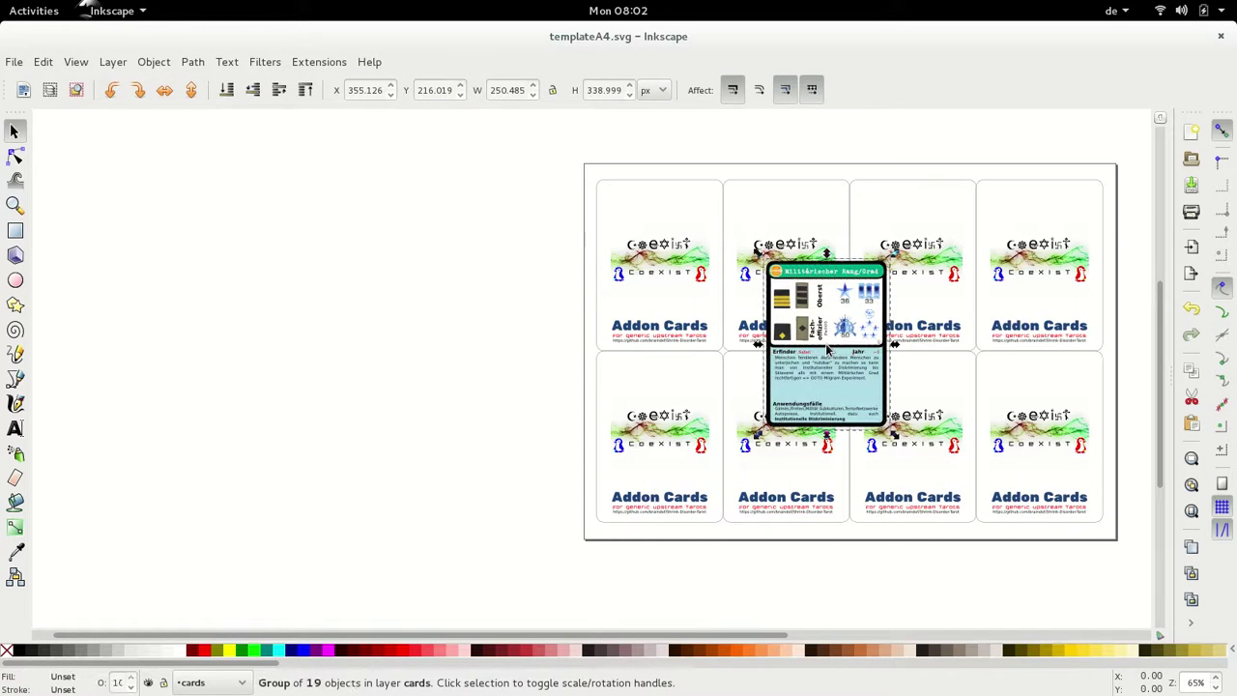
key("alt+Tab")
key("alt+Tab")
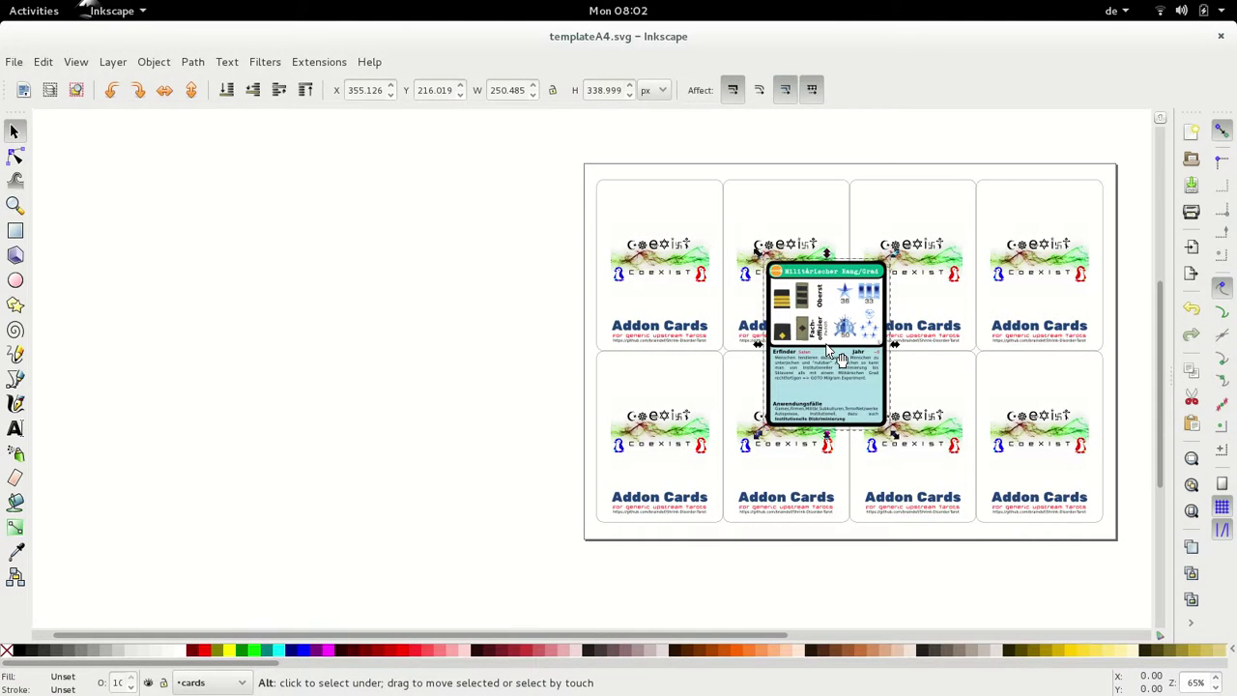
- Copy all layers of the "Design Pattern(s)" card from a7.svg into templateA4.svg and group the pasted objects
key("alt+Tab")
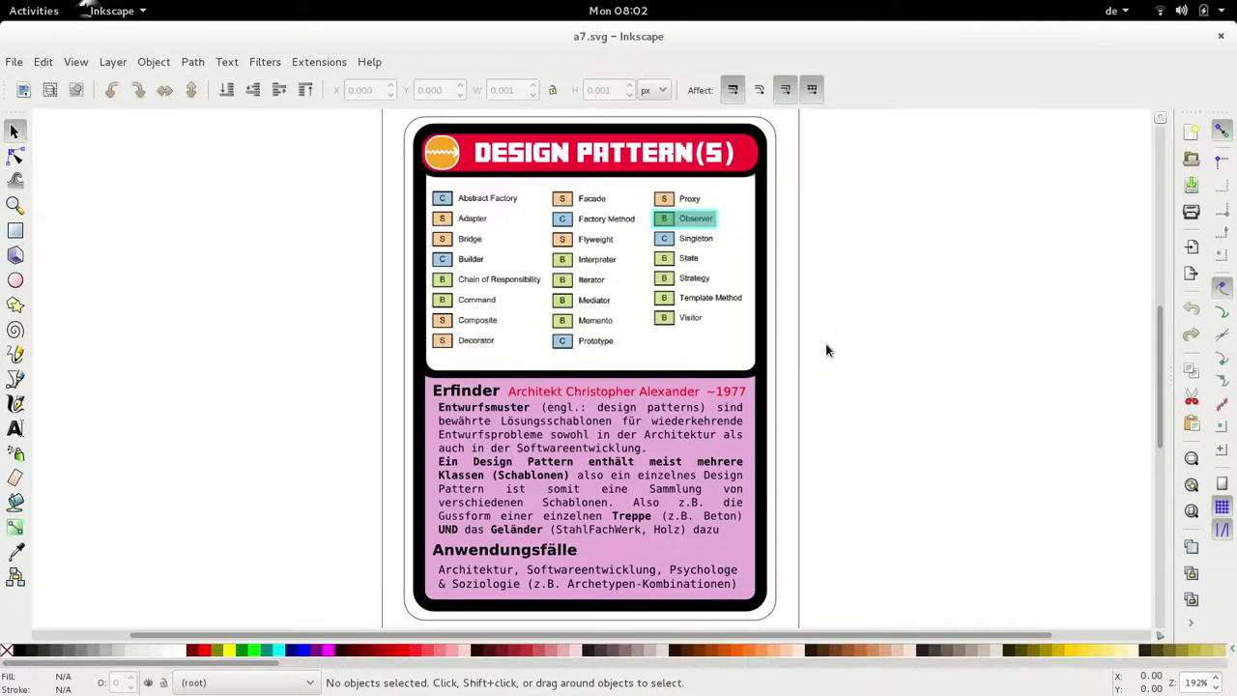
key("ctrl+alt+a")
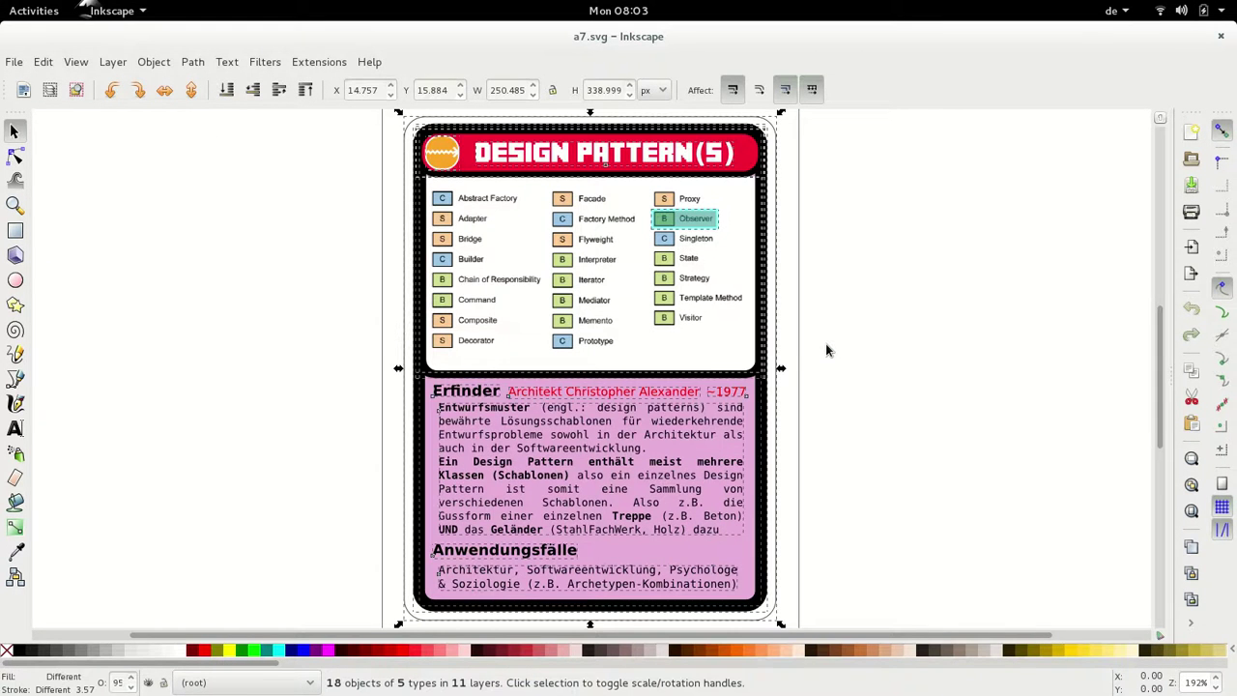
key("ctrl+c")
key("alt+Tab")
key("ctrl+v")
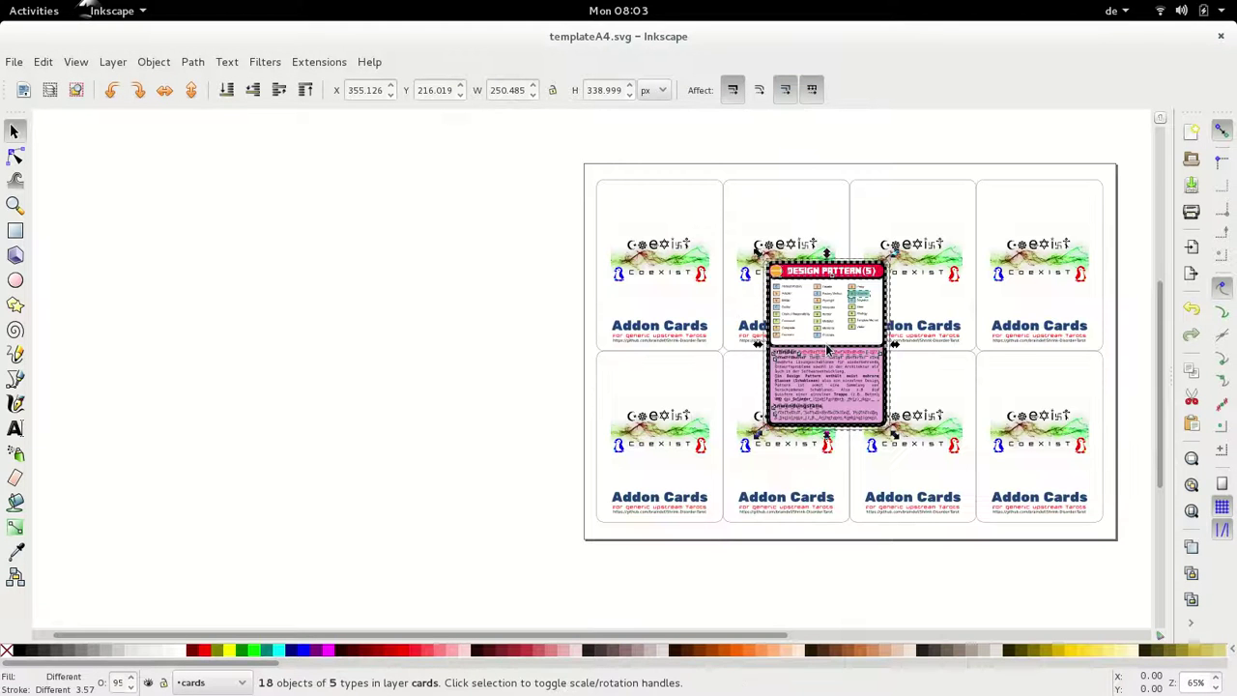
key("ctrl+g")
key("alt+Tab")
key("alt+Tab")
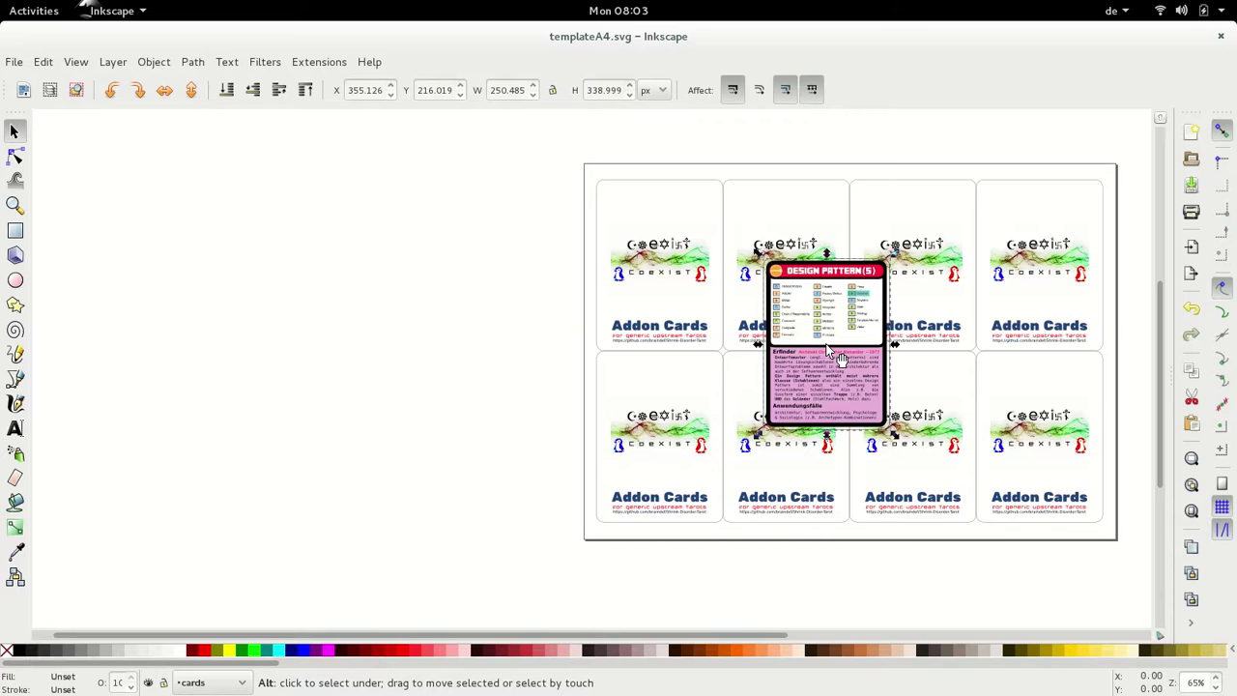
- Copy all layers of the "Access Based Enumeration" card from a5.svg into templateA4.svg and group the pasted objects
key("alt+Tab")
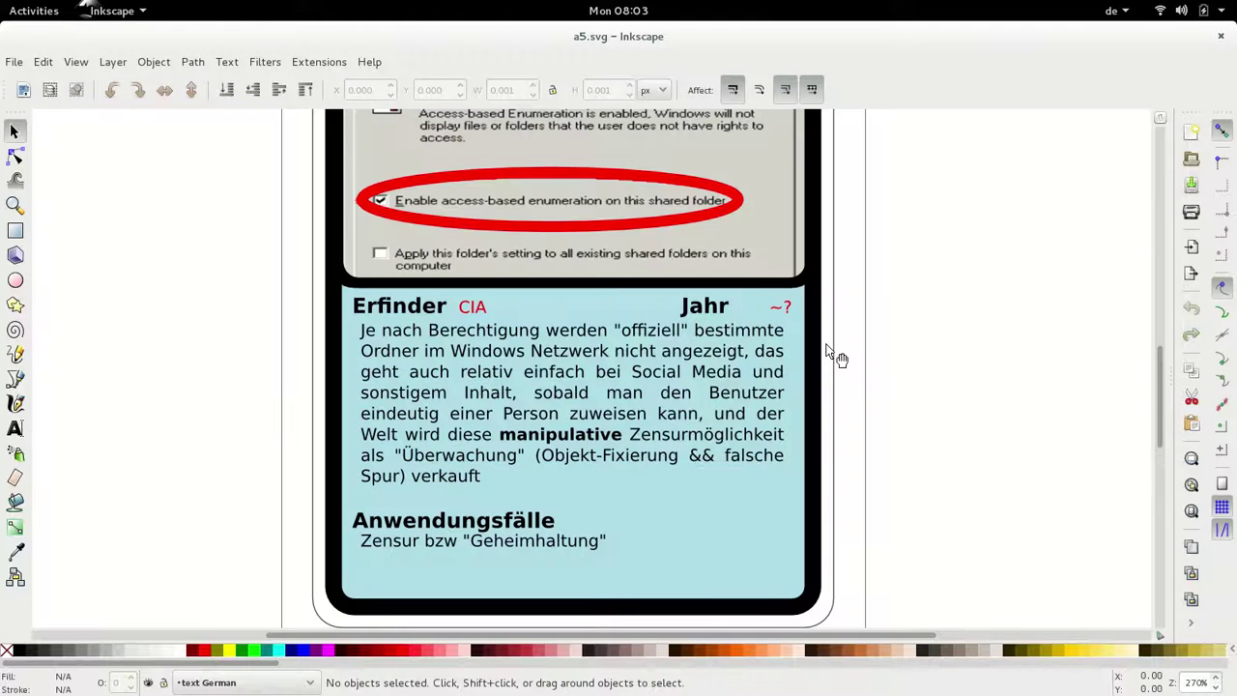
key("ctrl+alt+a")
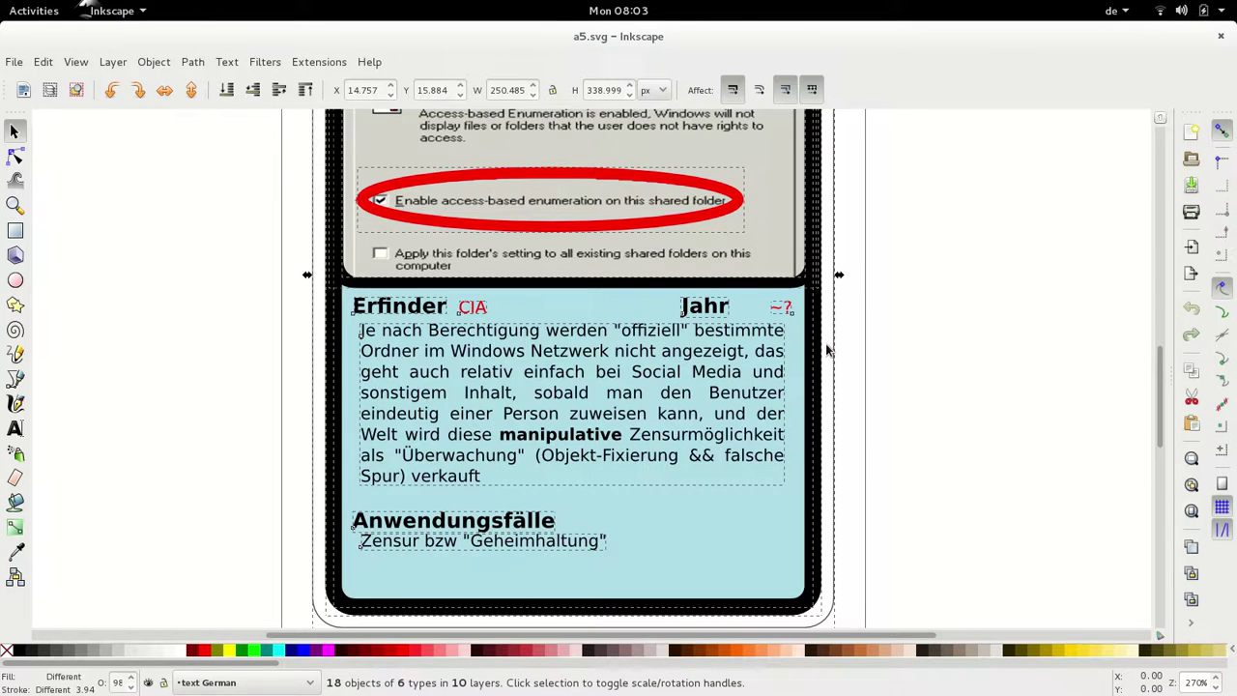
key("ctrl+c")
key("alt+Tab")
key("ctrl+v")
key("alt+Tab")
key("alt+Tab")
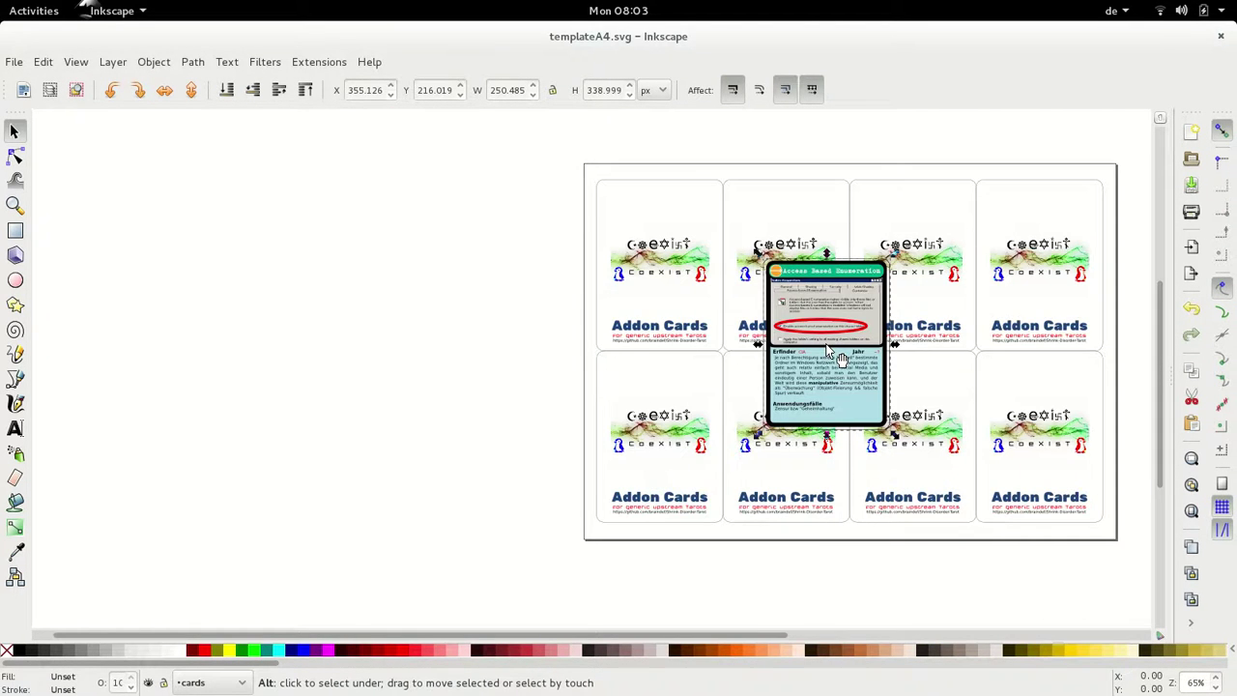
- Copy all layers of the "Hysterese / Remanenz" card from a2.svg into templateA4.svg and group the pasted objects
key("alt+Tab")
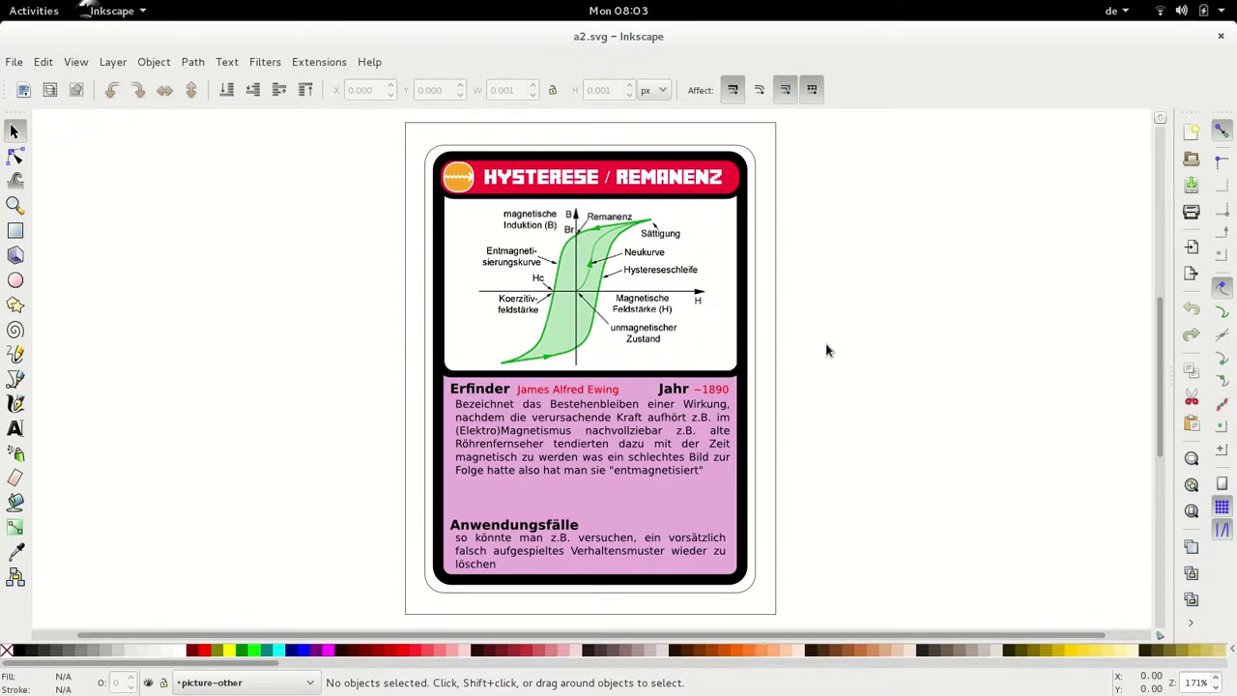
key("ctrl+a")
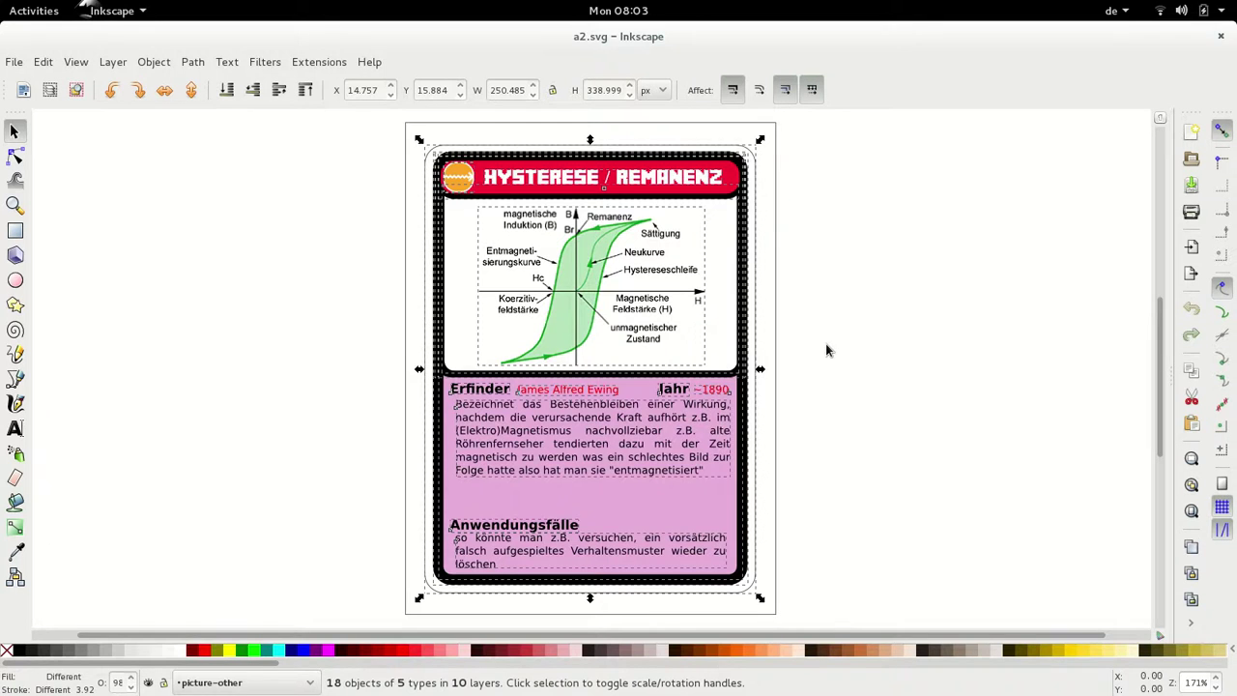
key("ctrl+Tab")
key("ctrl+v")
key("ctrl+g")
key("alt+Tab")
key("alt+Tab")
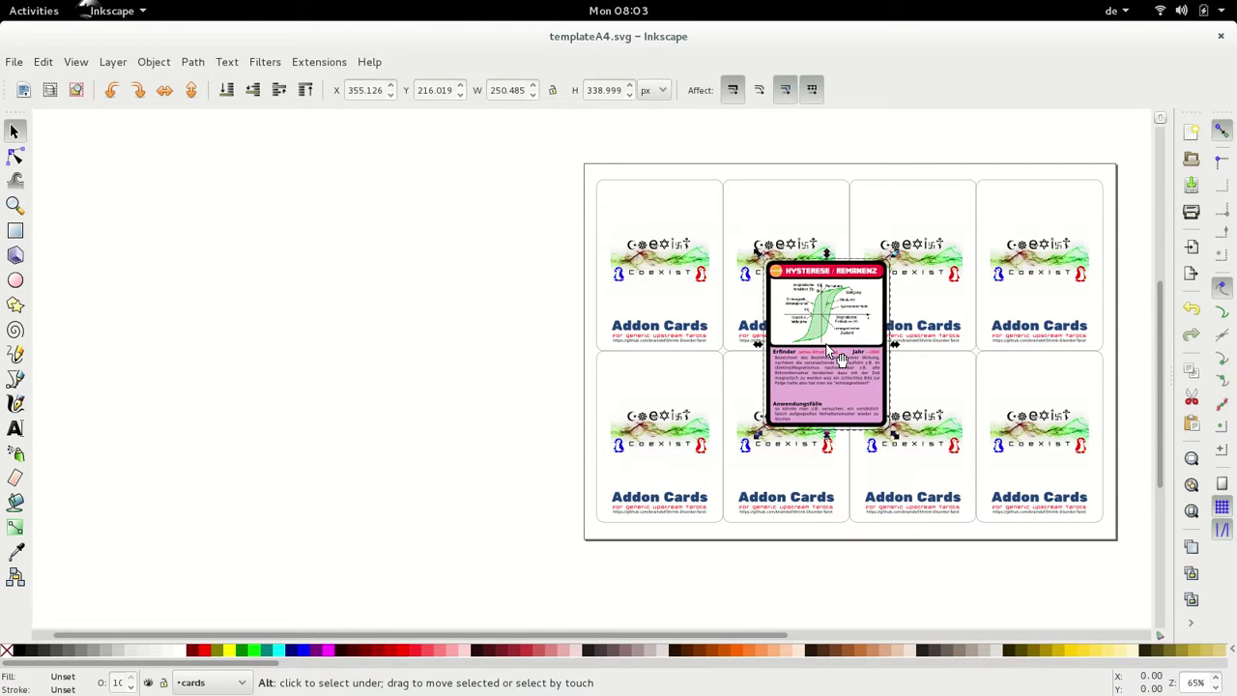
- Group all objects of the "Batch / Achievement" card in a4.svg and copy the group into templateA4.svg
key("ctrl+Tab")
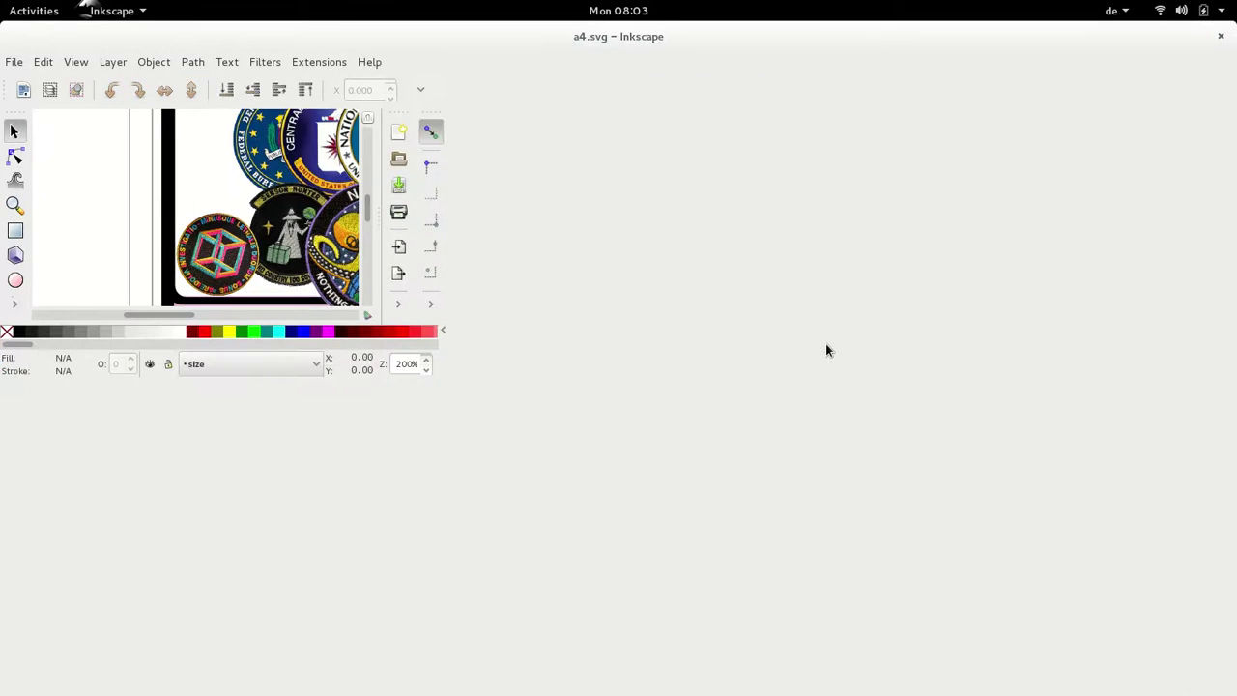
left_click(833, 354)
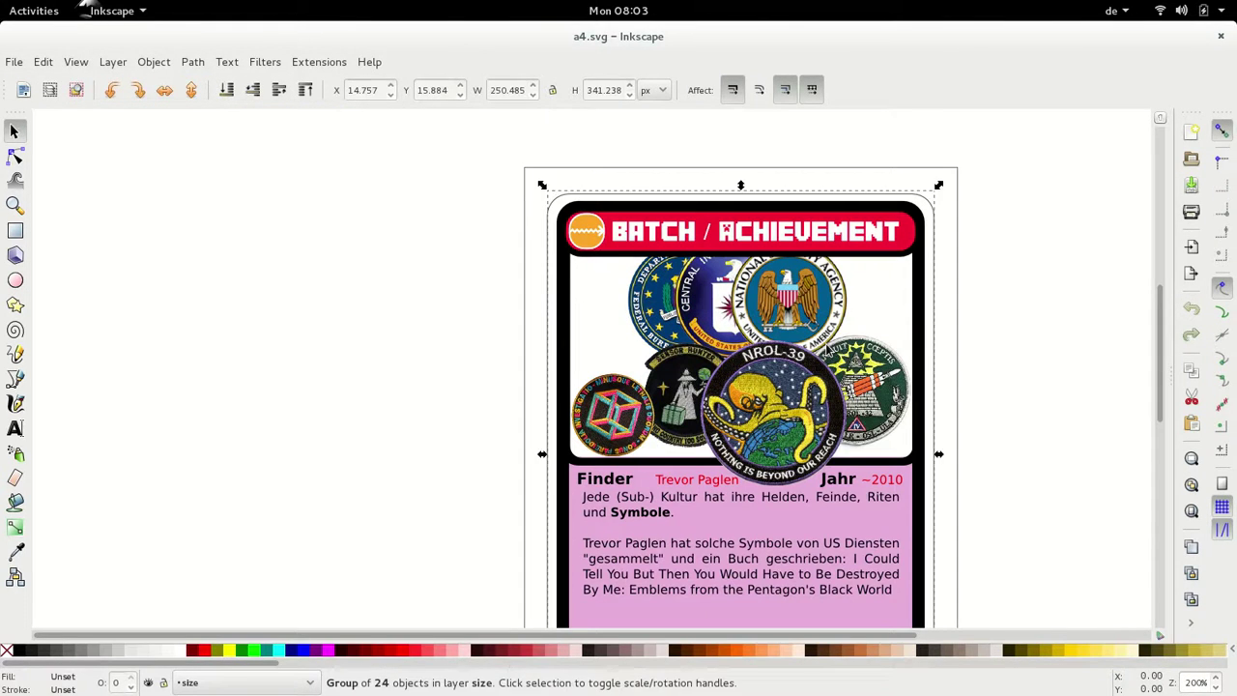
key("ctrl+Tab")
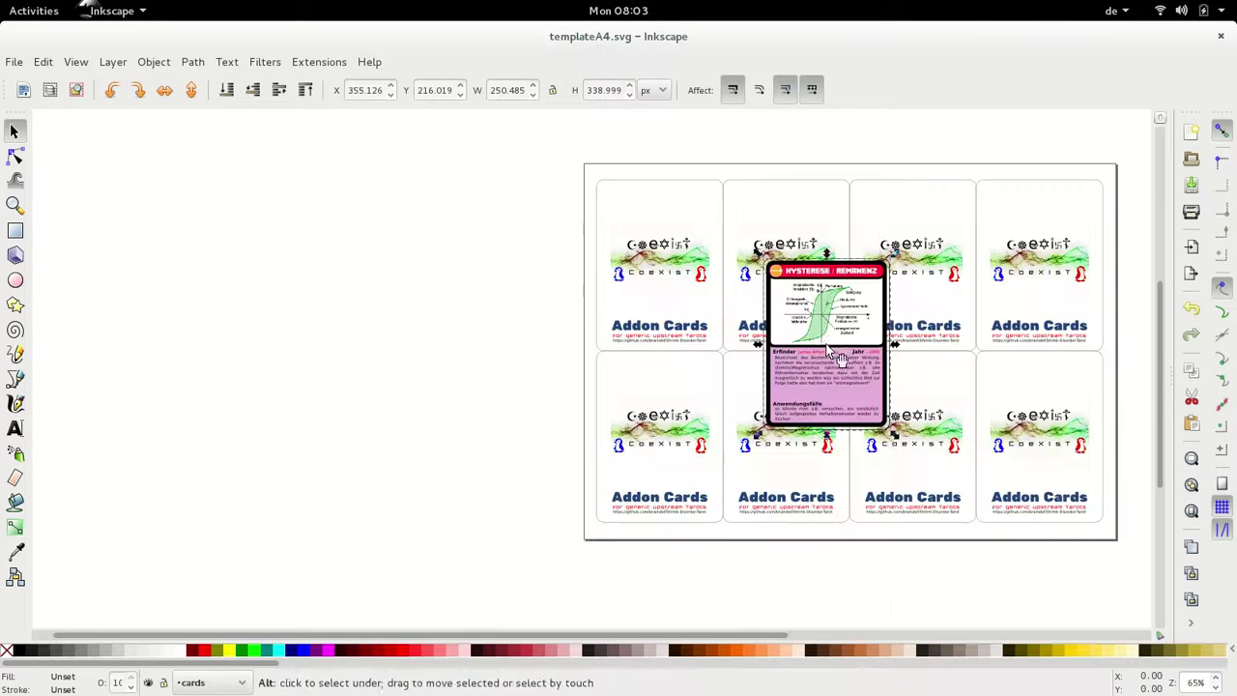
key("ctrl+g")
key("ctrl+v")
key("alt+Tab")
key("alt+Tab")
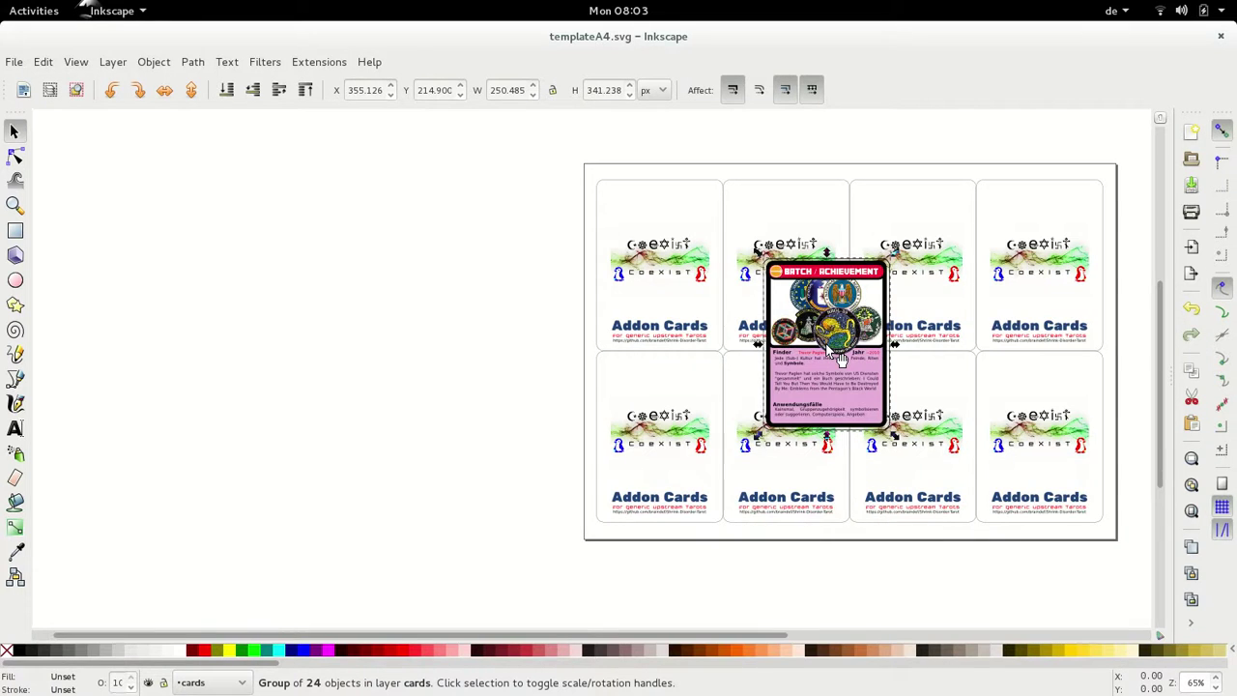
- Copy all layers of the "Observer Pattern" card from a8.svg into templateA4.svg and group the pasted objects
key("ctrl+Tab")
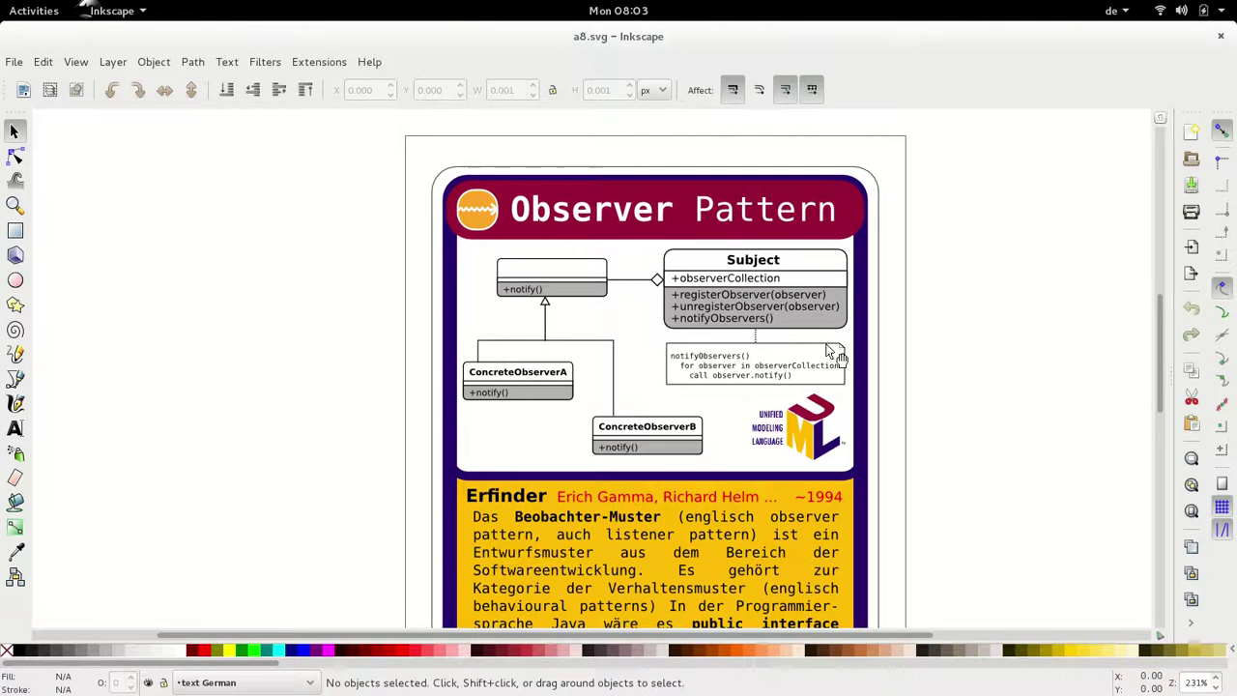
key("ctrl+alt+a")
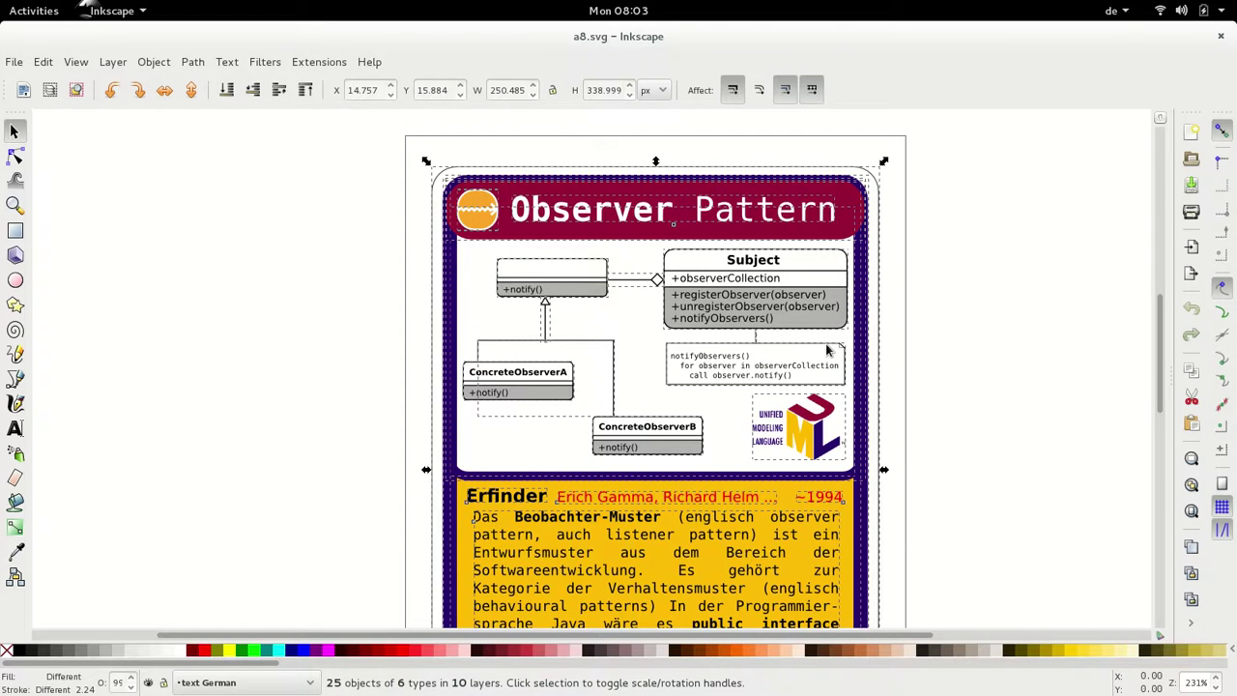
key("ctrl+c")
key("ctrl+Tab")
key("ctrl+v")
key("ctrl+g")
key("alt+Tab")
key("alt+Tab")
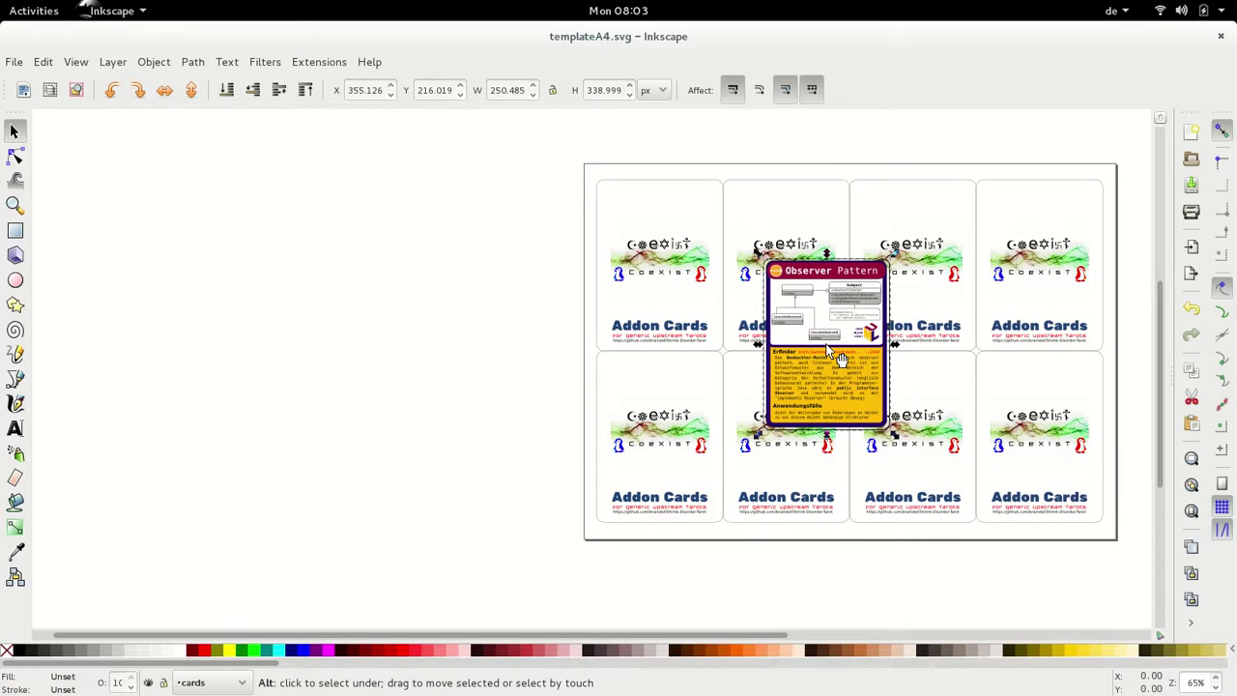
- Copy all layers of the "OOP::Klasse (Schablone)" card from a6.svg into templateA4.svg and group the pasted objects
key("alt+Tab")
key("ctrl+Tab")
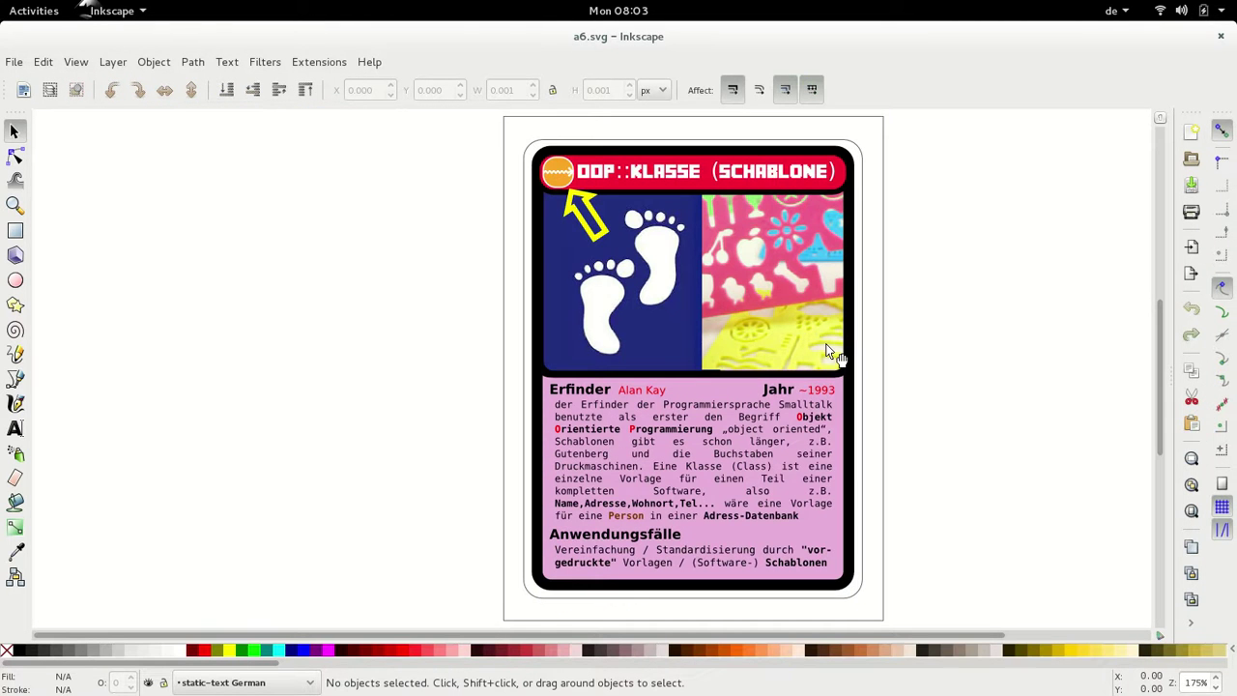
key("ctrl+alt+a")
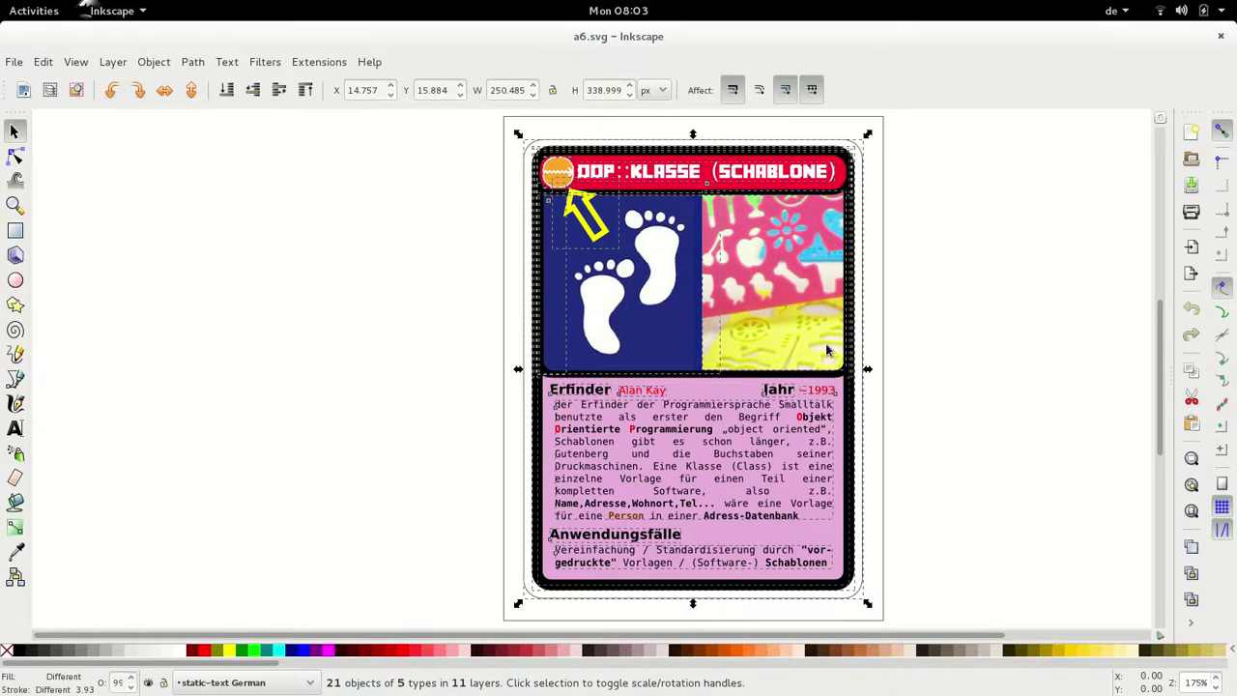
key("ctrl+c")
key("ctrl+Tab")
key("ctrl+v")
key("ctrl+g")
key("ctrl+Tab")
key("ctrl+Tab")
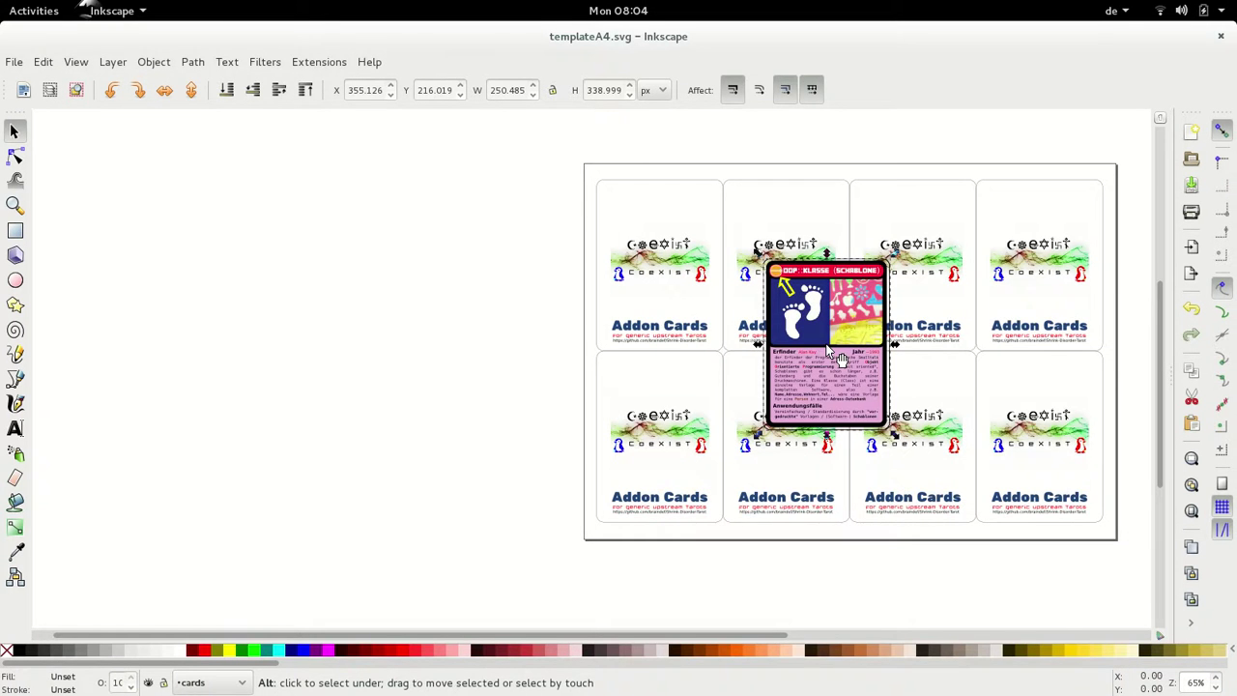
- Copy all layers of the "Catherine Deane" card from mp2.svg into templateA4.svg and group the pasted objects
key("ctrl+Tab")
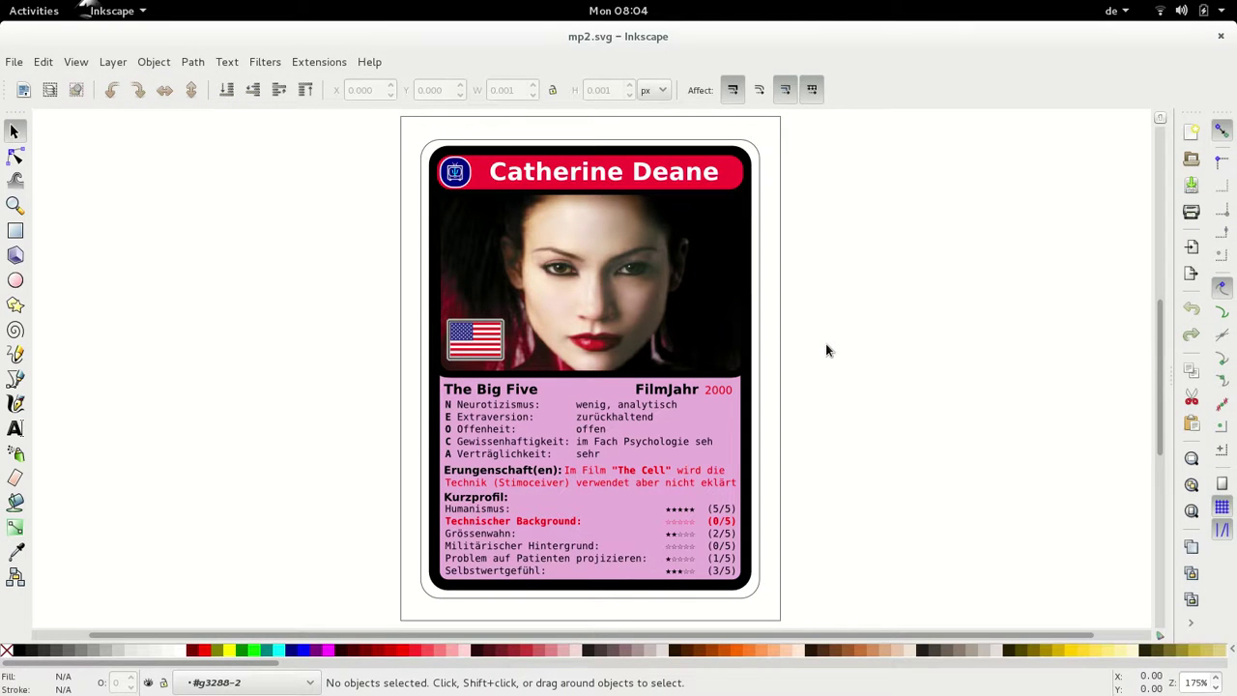
key("ctrl+alt+a")
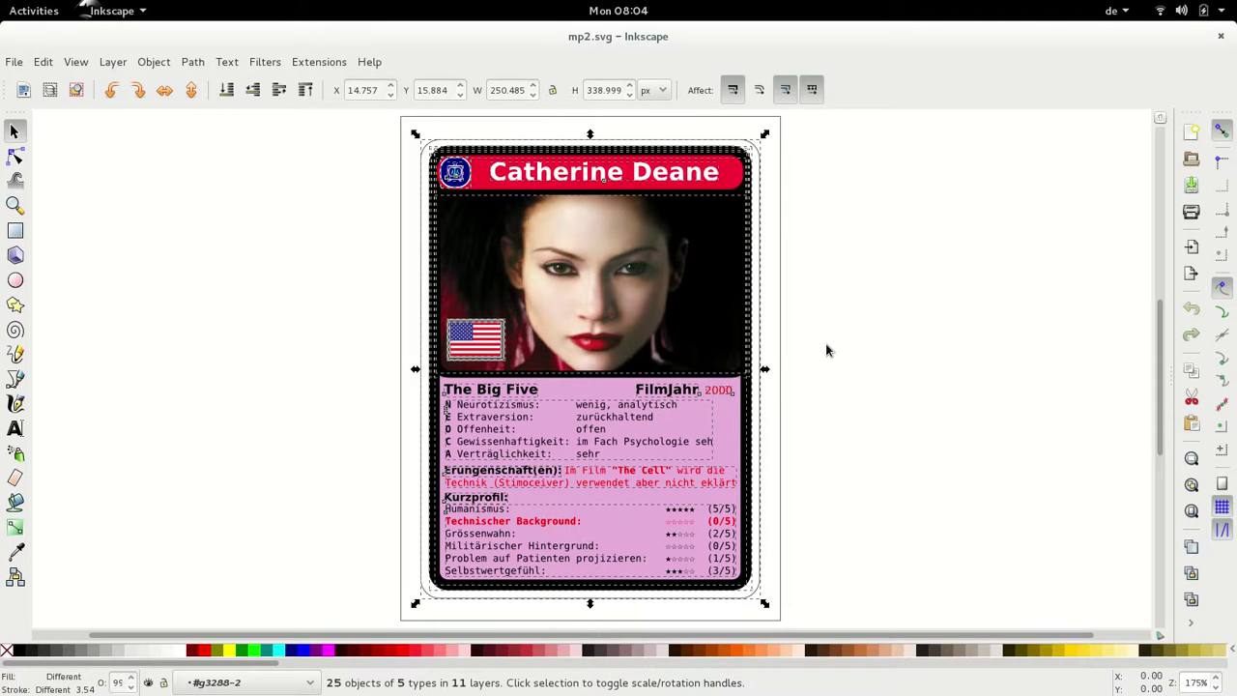
key("ctrl+Tab")
key("ctrl+v")
key("ctrl+g")
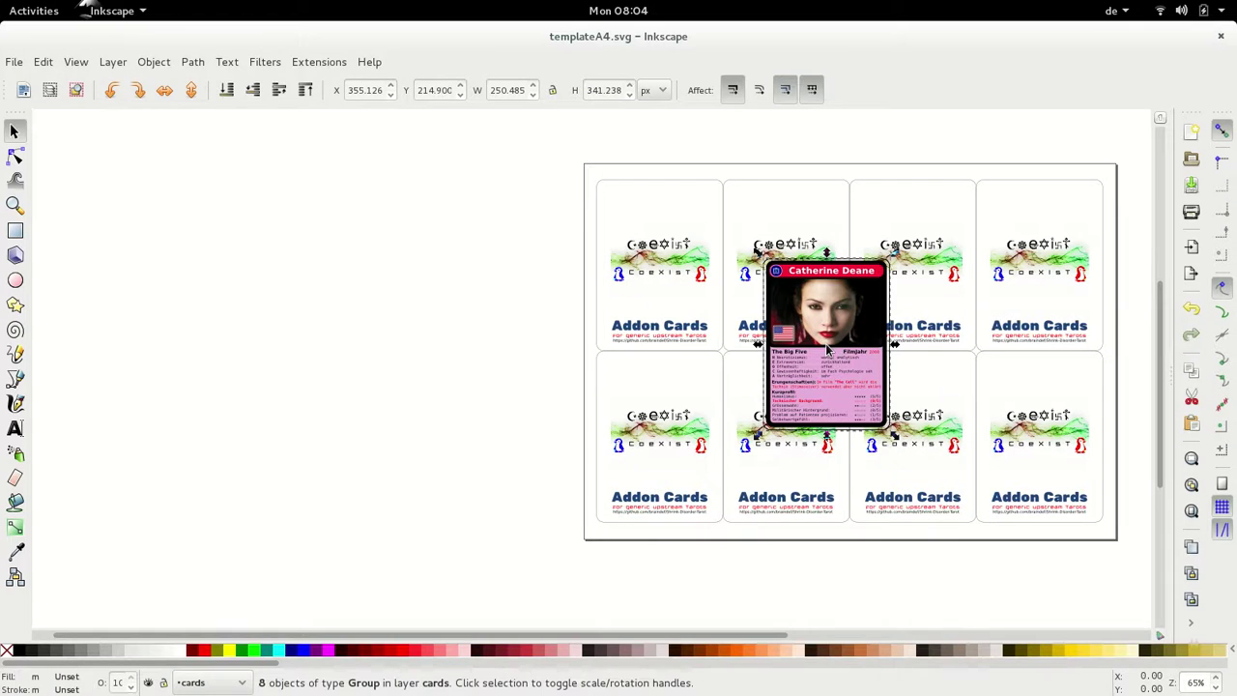
- Arrange the eight card groups into 2 rows and 4 columns with a spacing of 0.0
key("alt+o")
key("Up")
key("Return")
type("2")
key("Tab")
key("Tab")
key("Tab")
type("3")
key("Tab")
key("Tab")
key("Tab")
key("Tab")
key("Tab")
key("Tab")
key("Return")
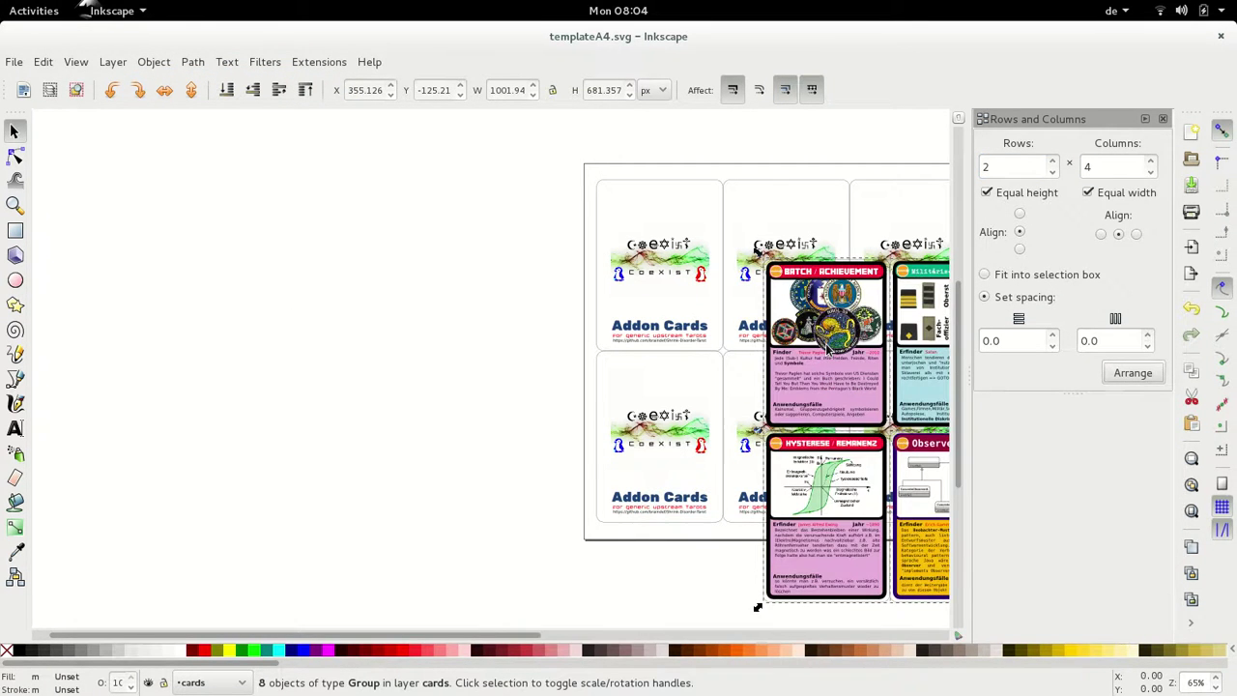
- Group the eight arranged cards and align the group's top edge to the bottom edge of the page
key("ctrl+g")
key("ctrl+shift+a")
key("Return")
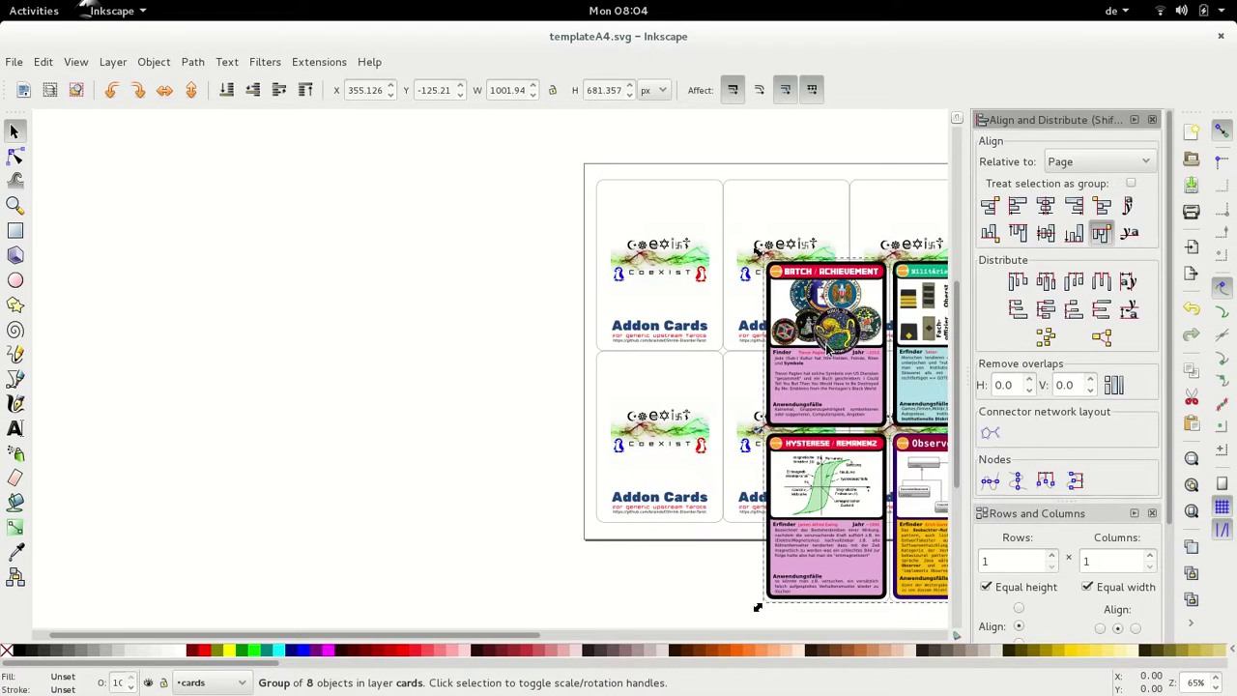
- Save the sheet under the name a3-a7-a5-a2-a4-a8-a6-mp2.svg in the A4 folder
key("ctrl+shift+s")
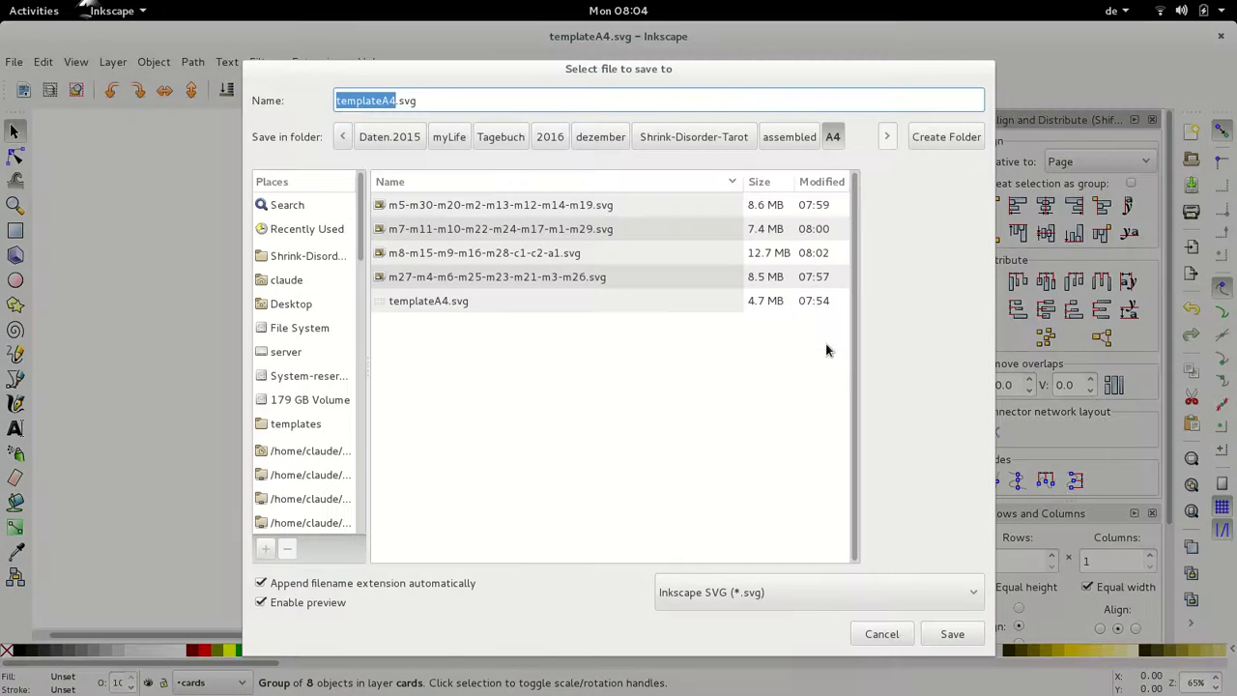
key("ctrl+v")
key("Return")
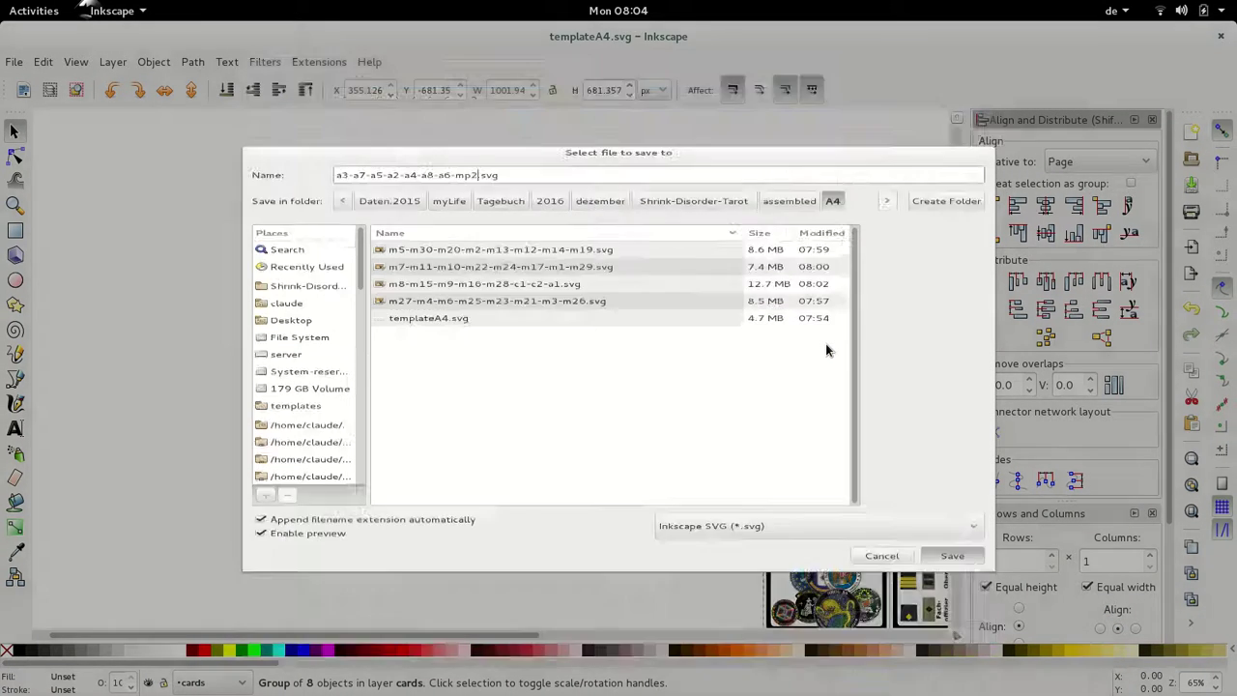
- Copy all layers of the "B.F. Skinner" card from p5.svg into a fresh templateA4.svg and group the pasted objects
key("alt+Tab")
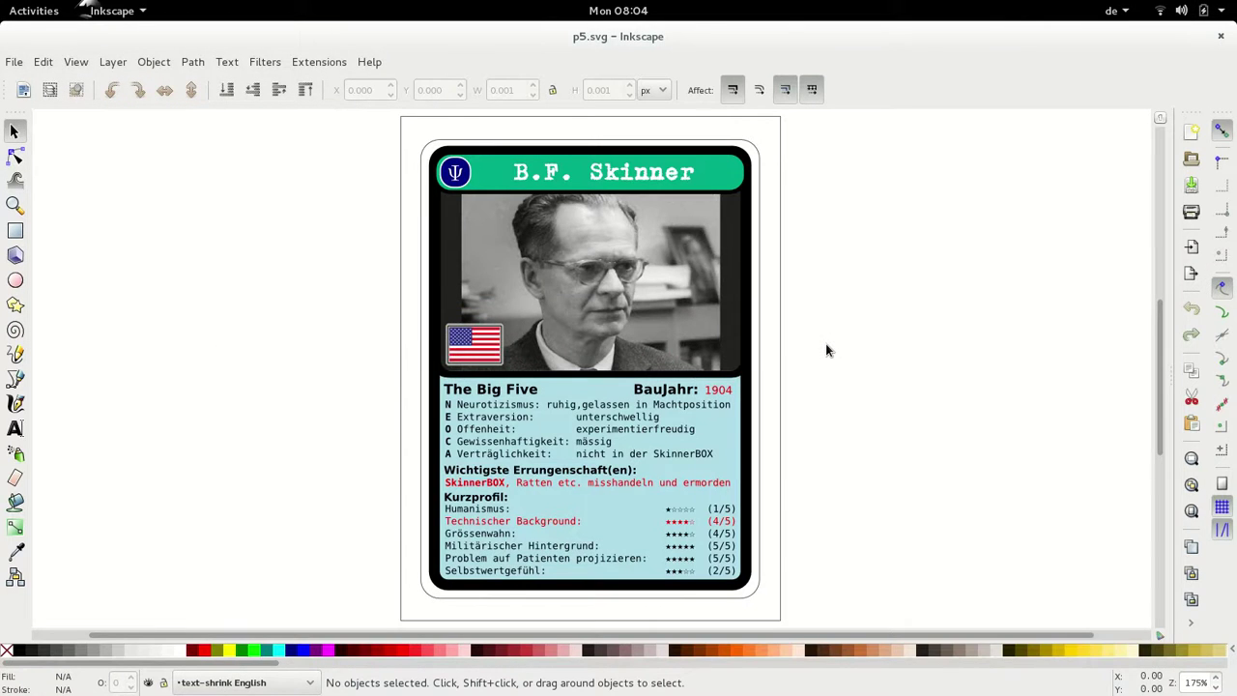
key("ctrl+alt+a")
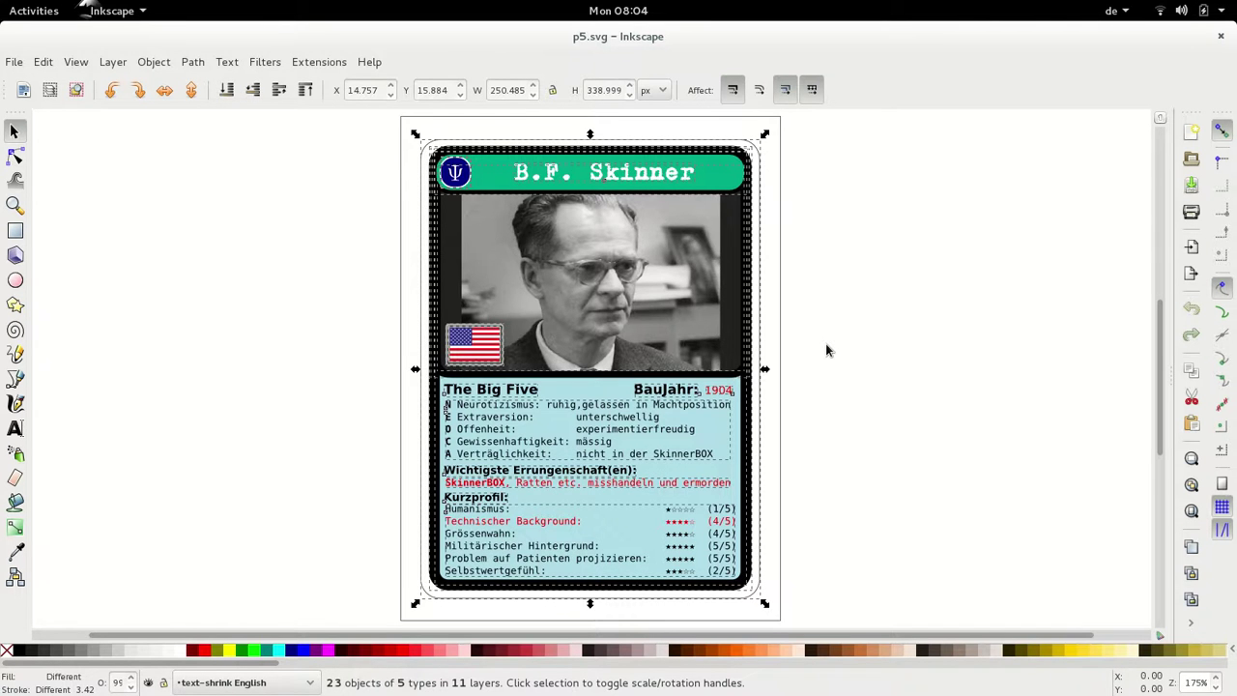
key("alt+Tab")
key("ctrl+v")
key("ctrl+g")
- Copy all layers of the "Siegmund Freud" card from p1.svg into templateA4.svg and group the pasted objects
key("alt+Tab")
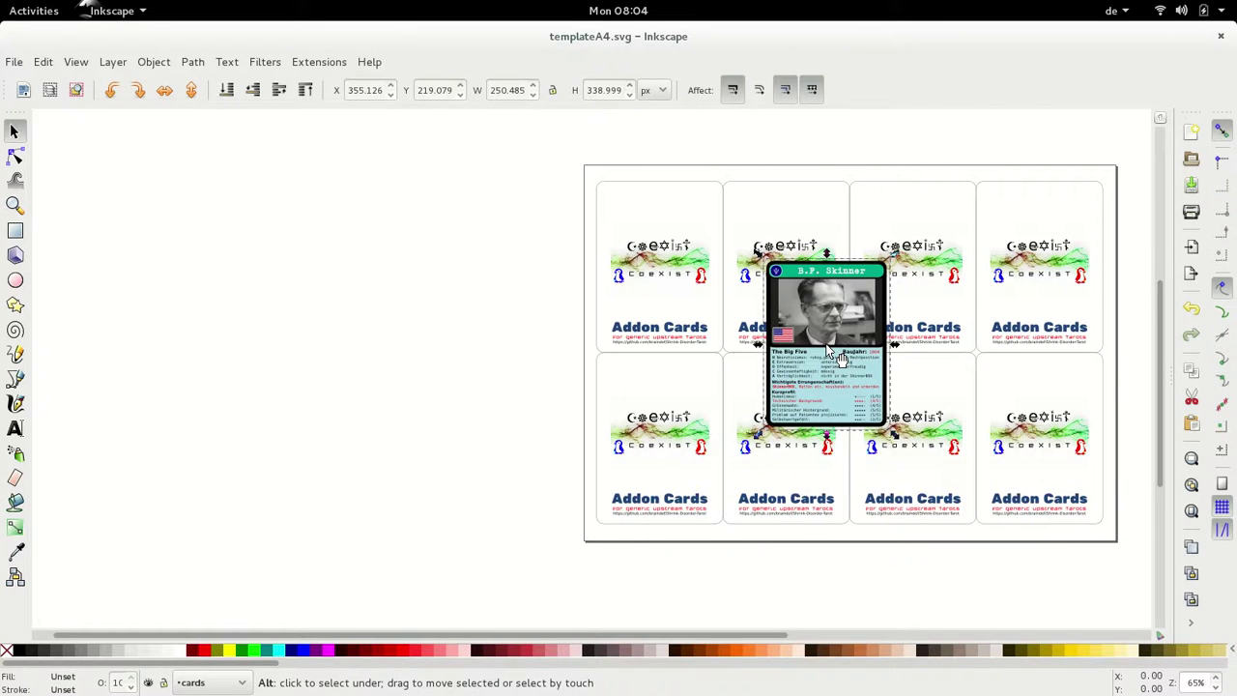
key("alt+Tab")
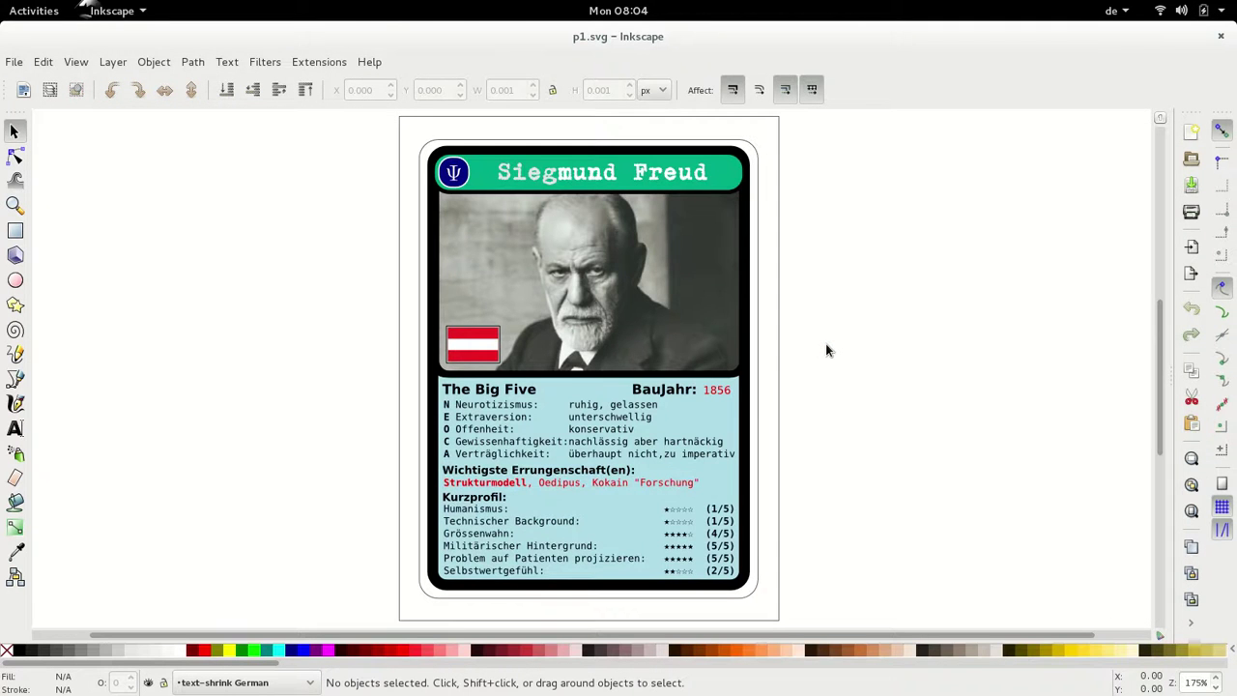
key("ctrl+alt+a")
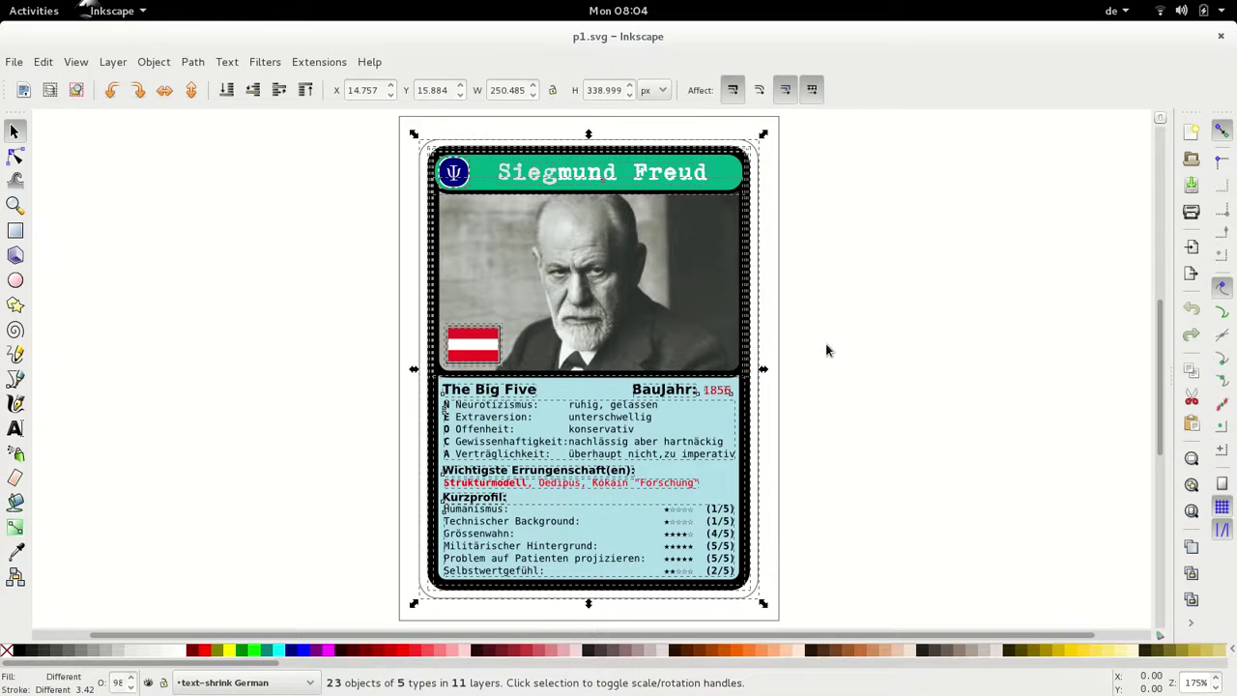
key("alt+Tab")
key("ctrl+v")
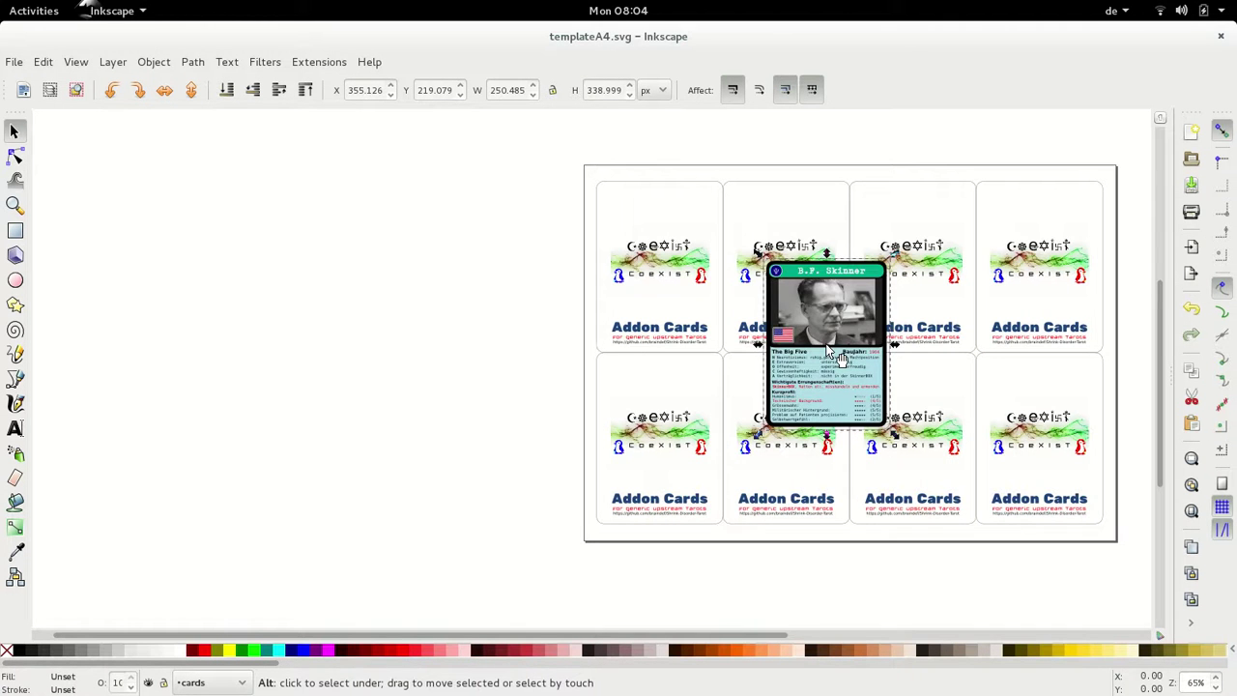
key("ctrl+g")
- Copy all layers of the "Jean Piaget" card from p3.svg into templateA4.svg and group the pasted objects
key("alt+Tab")
key("alt+Tab")
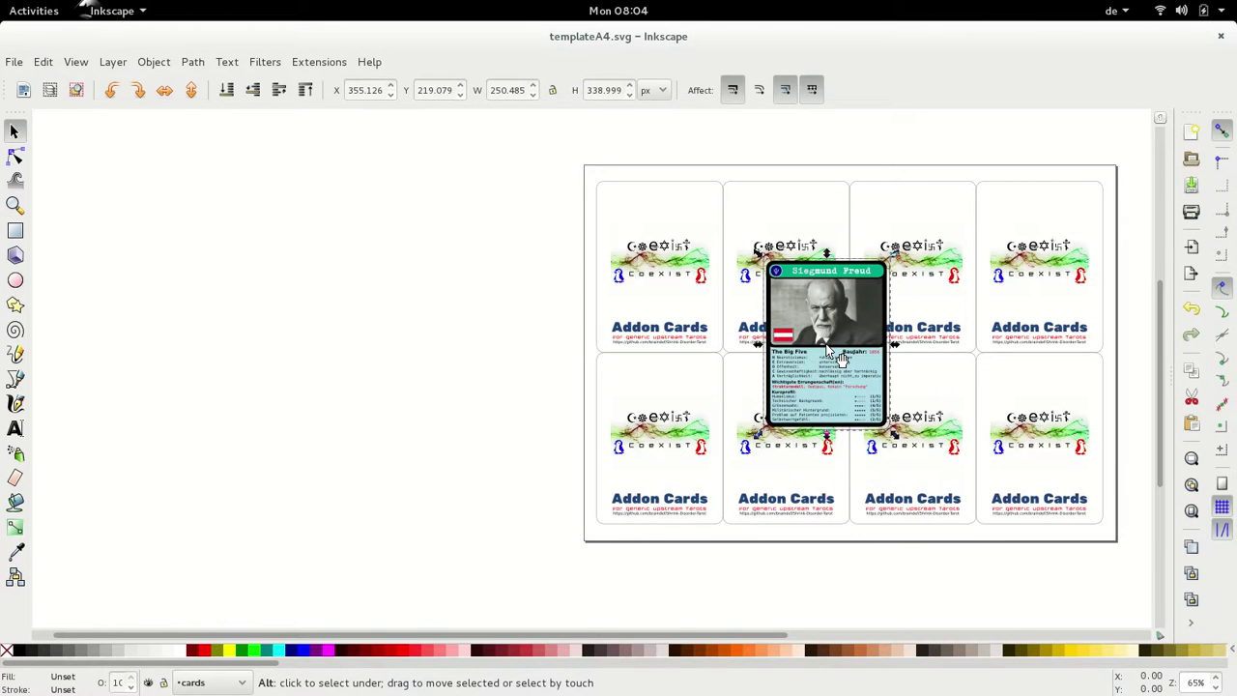
key("alt+Tab")
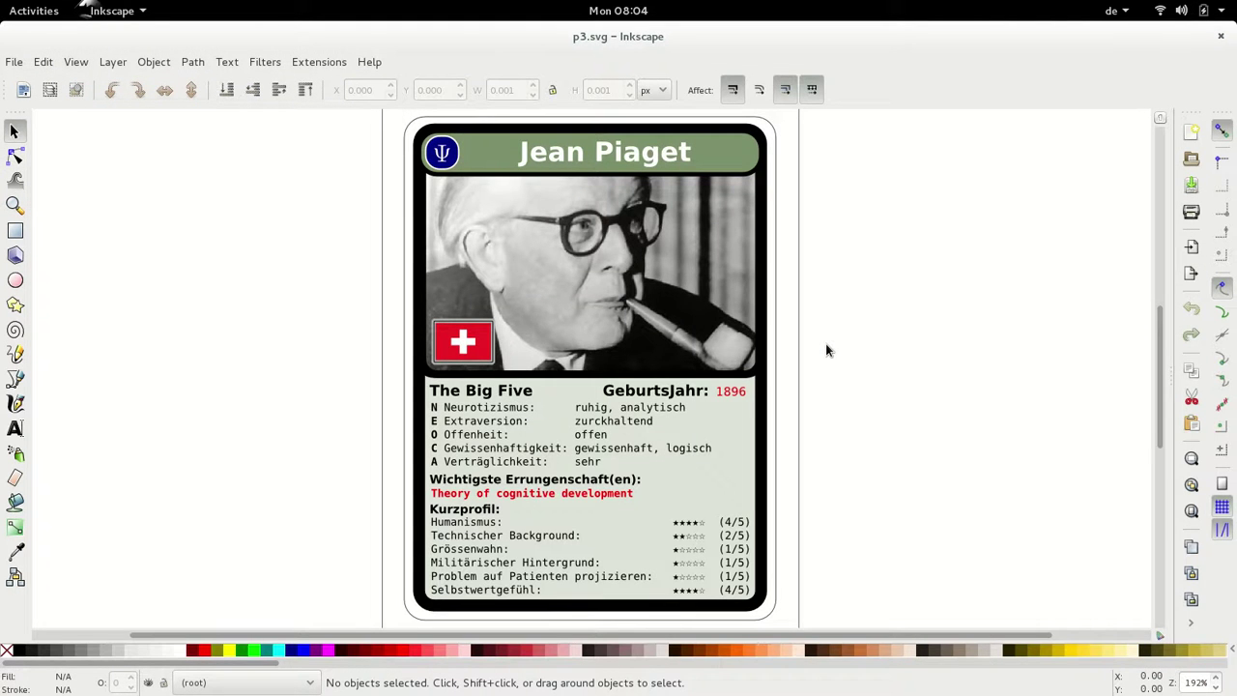
key("ctrl+alt+a")
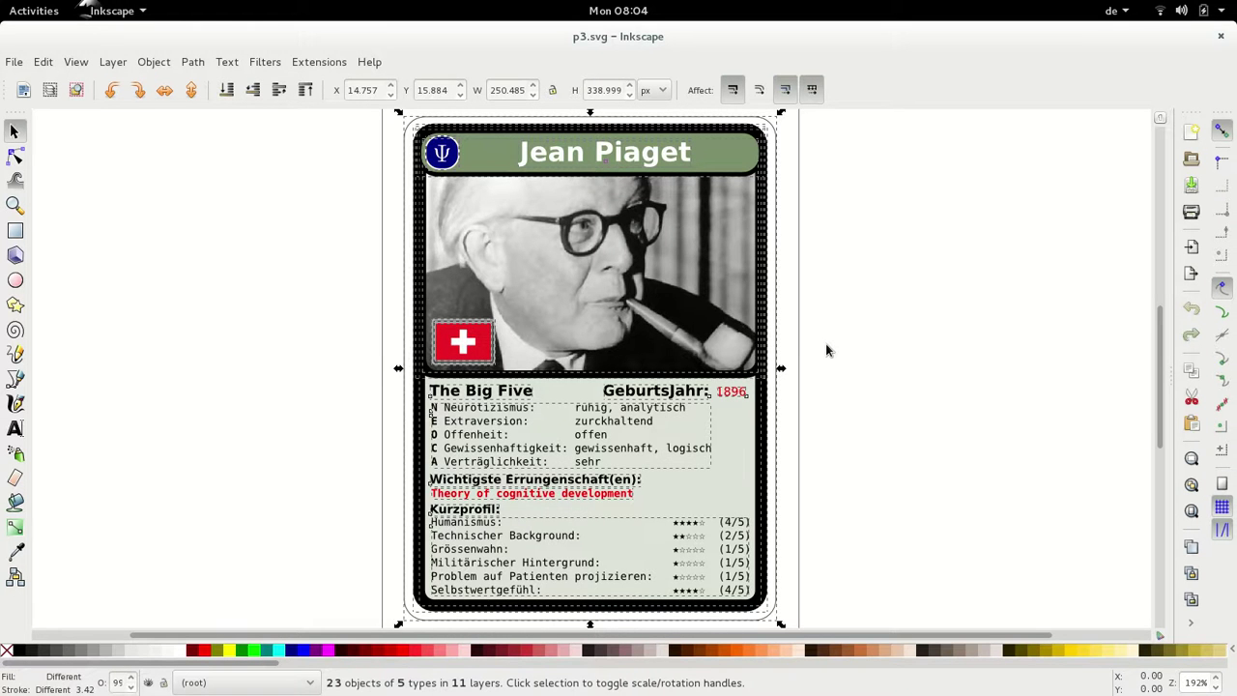
key("ctrl+c")
key("alt+Tab")
key("ctrl+v")
key("ctrl+g")
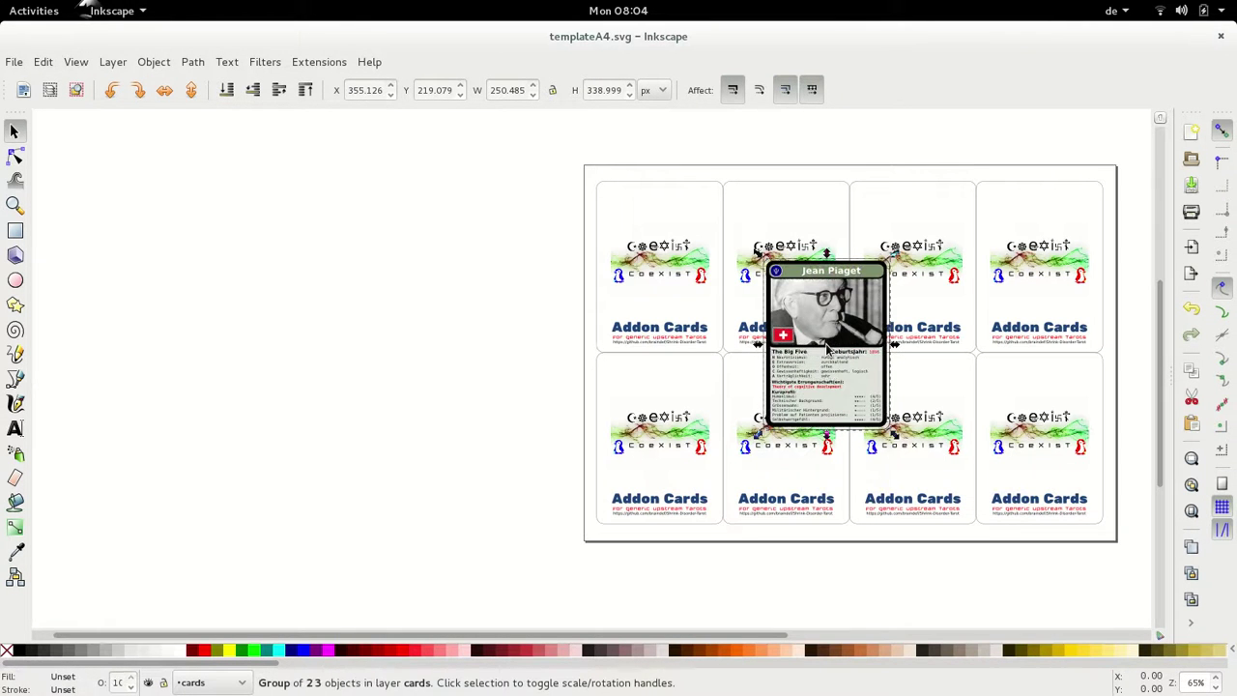
- Copy all layers of the "Wilhelm Reich" card from p2.svg into templateA4.svg and group the pasted objects
key("alt+Tab")
key("alt+Tab")
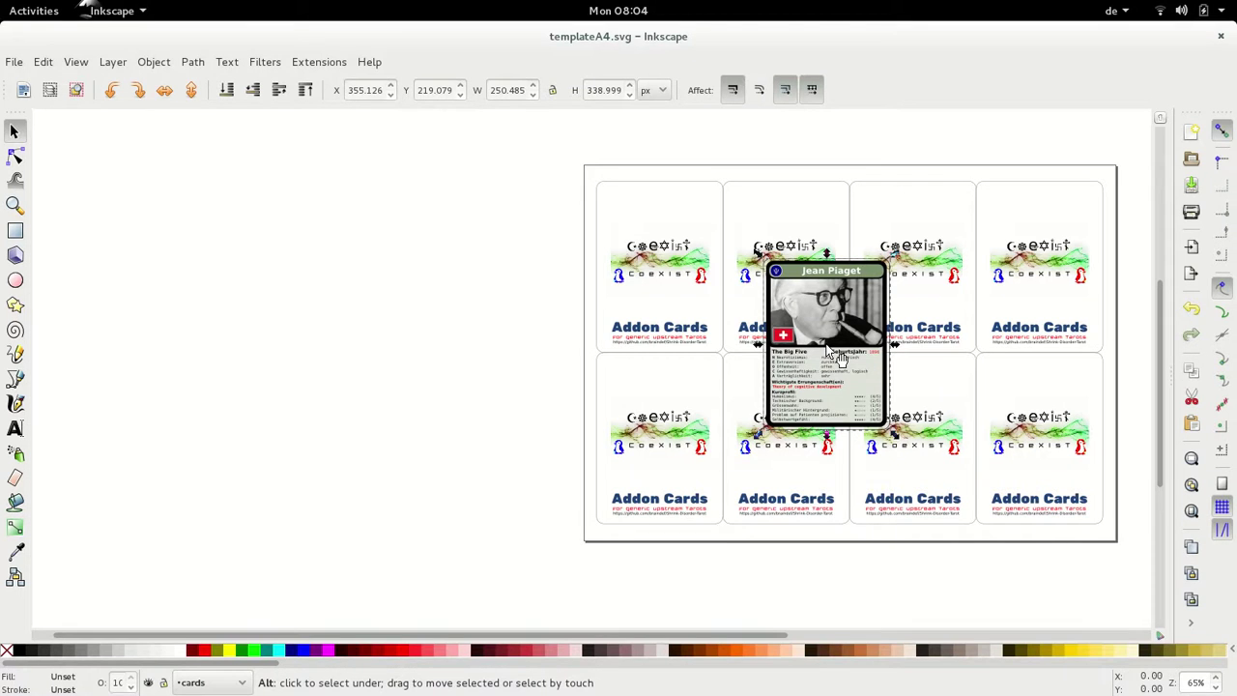
key("alt+Tab")
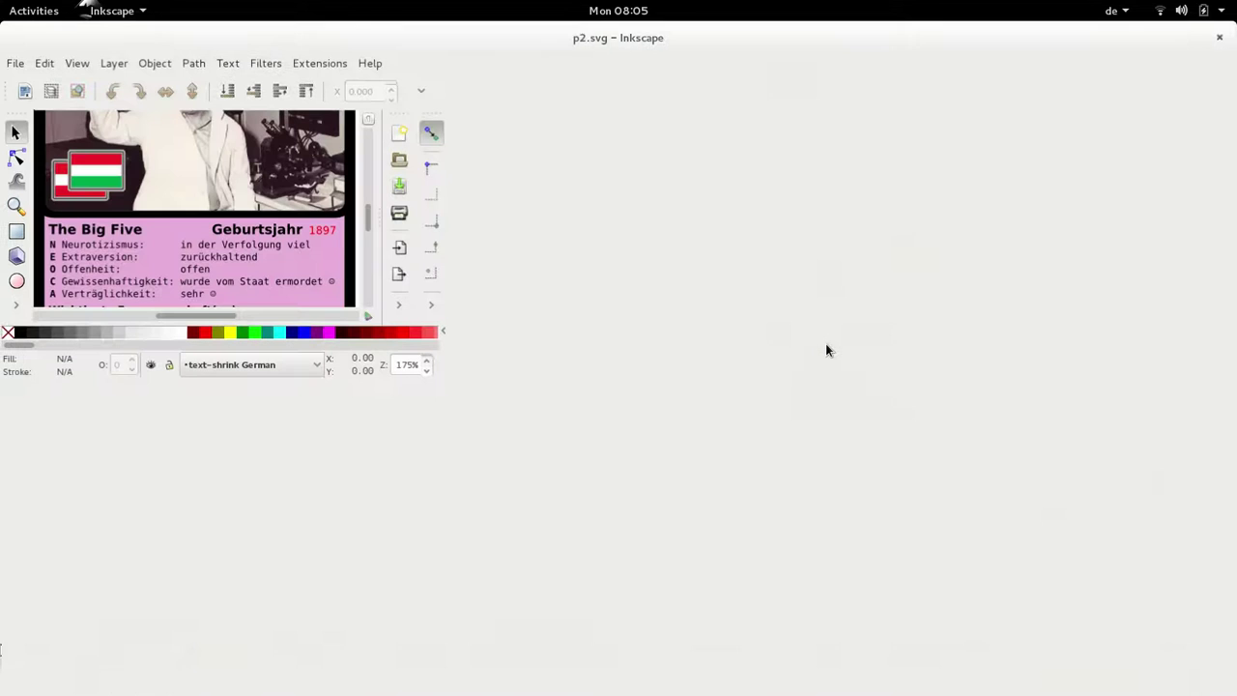
key("alt+Tab")
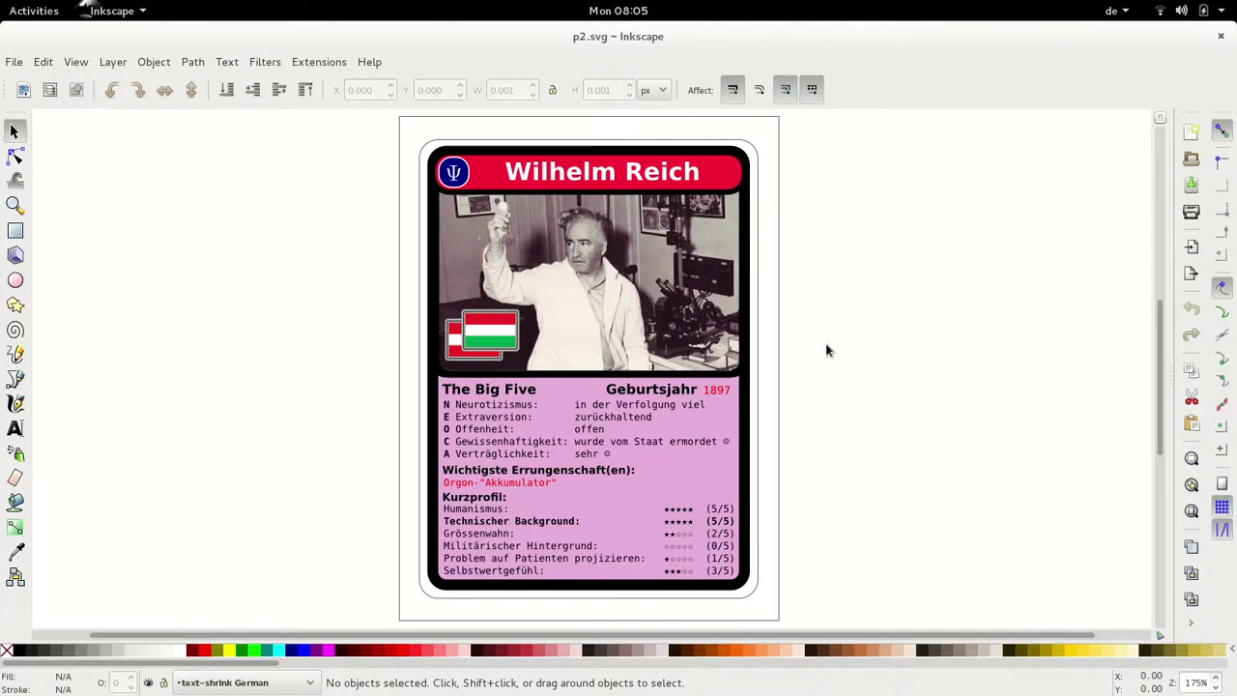
key("ctrl+a")
key("ctrl+c")
key("alt+Tab")
key("ctrl+v")
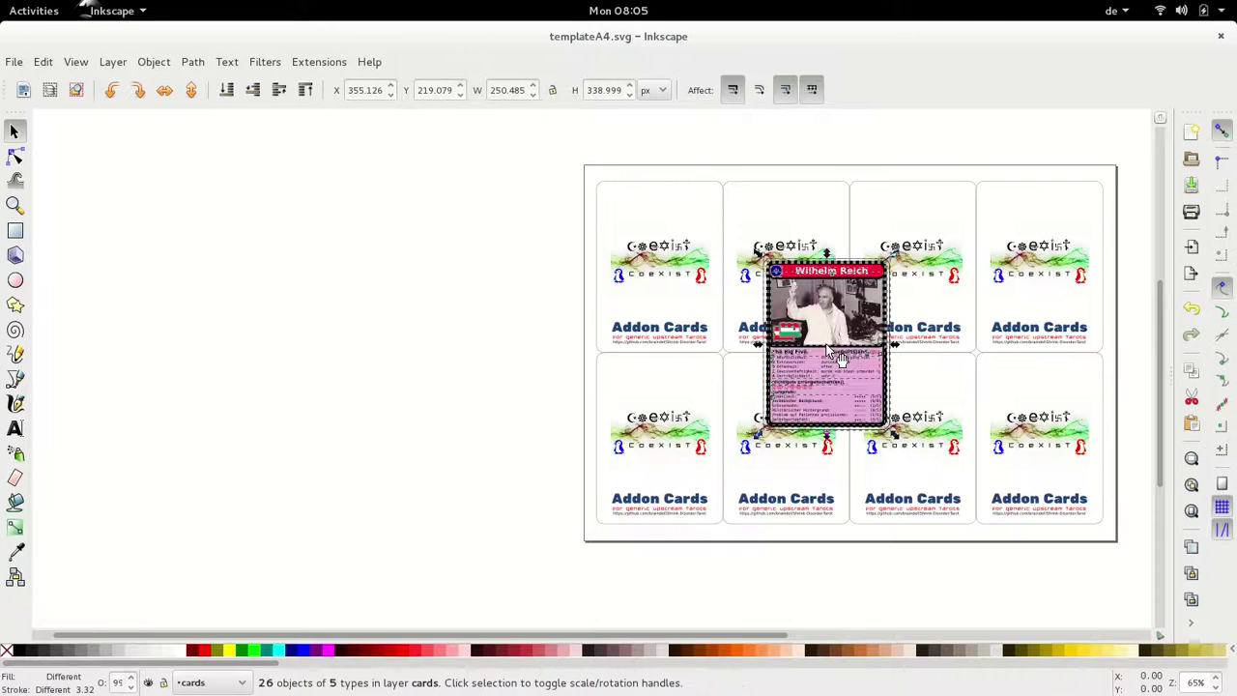
key("ctrl+g")
- Copy all layers of the "Benjamin Bloom" card from p6.svg into templateA4.svg and group the pasted objects
key("alt")
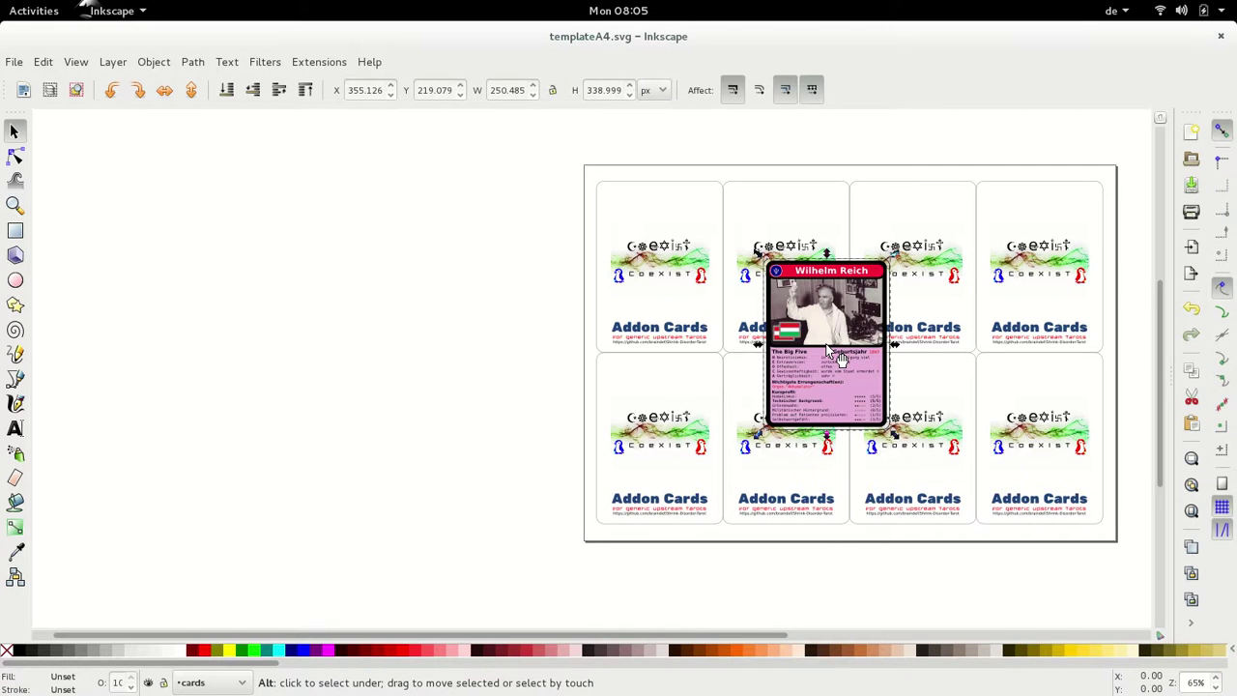
key("alt+Tab")
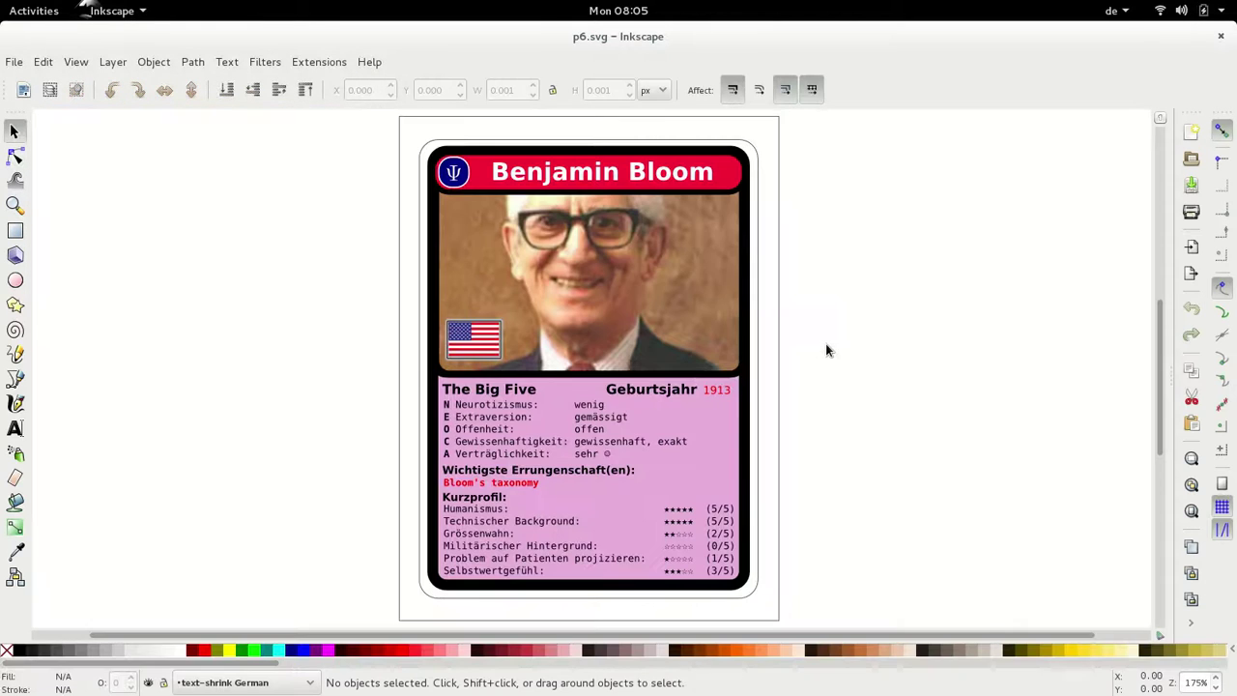
key("ctrl+a")
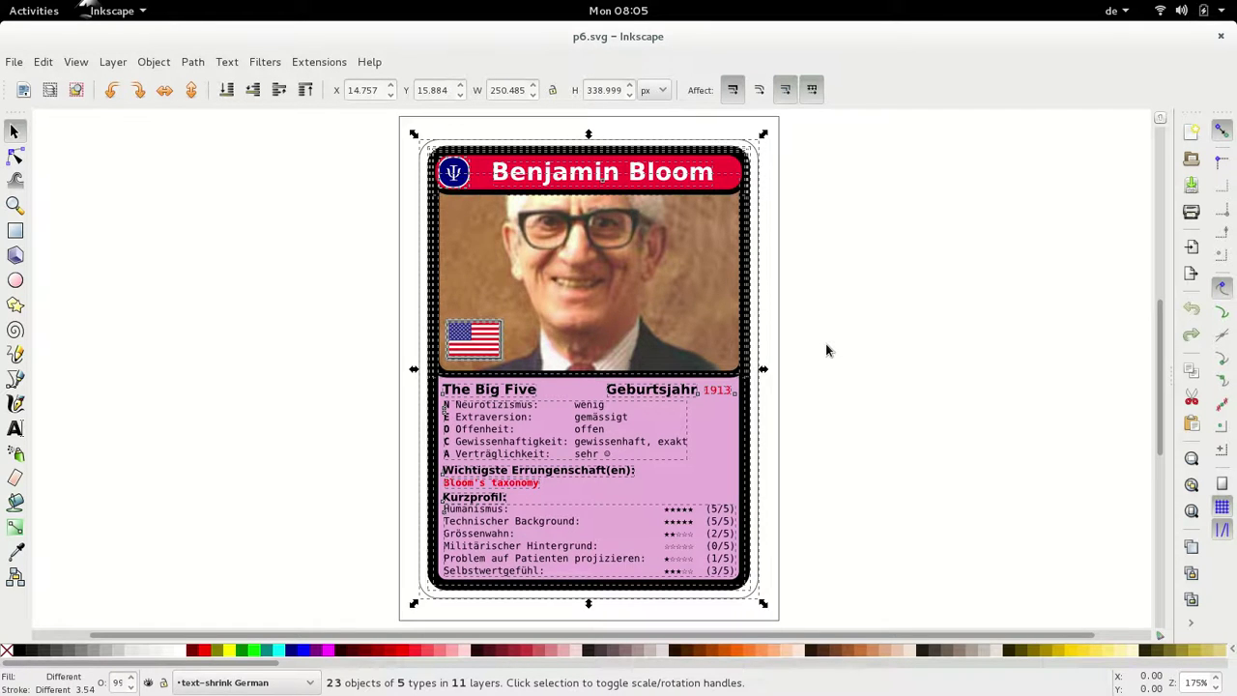
key("alt+Tab")
key("ctrl+v")
key("ctrl+g")
- Copy all layers of the "Hannibal Lecter" card from mp1.svg into templateA4.svg and group the pasted objects
key("alt+Tab")
key("alt+Tab")
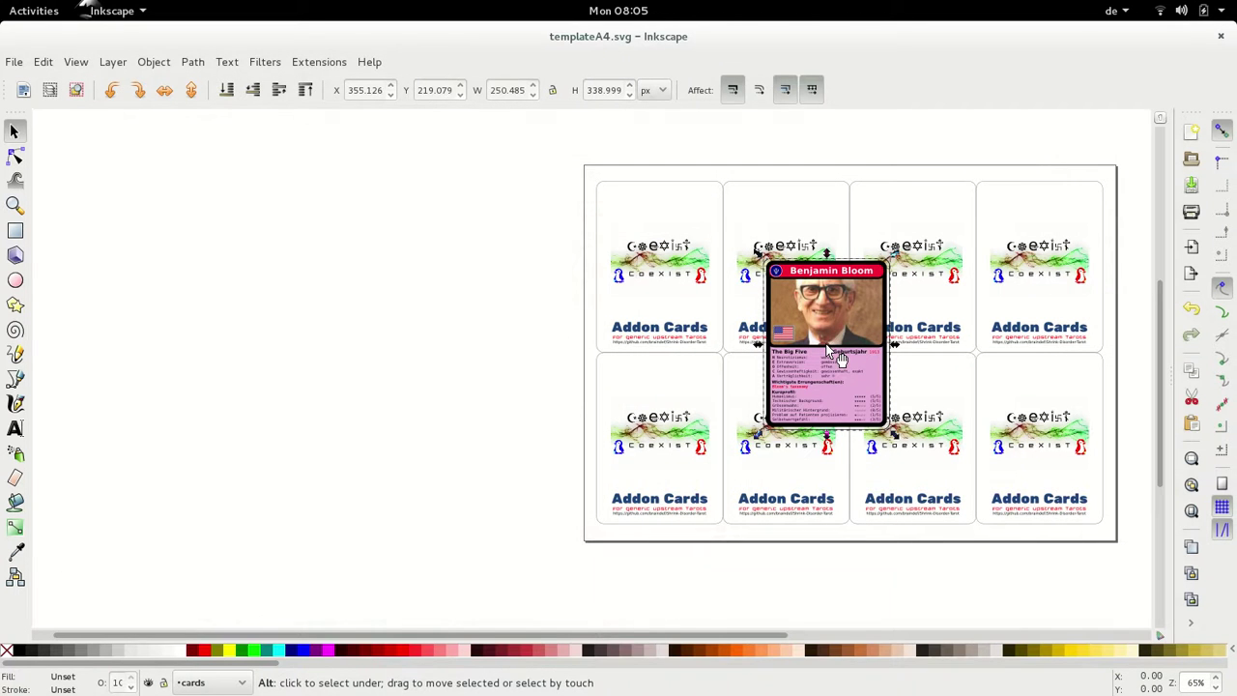
key("alt+Tab")
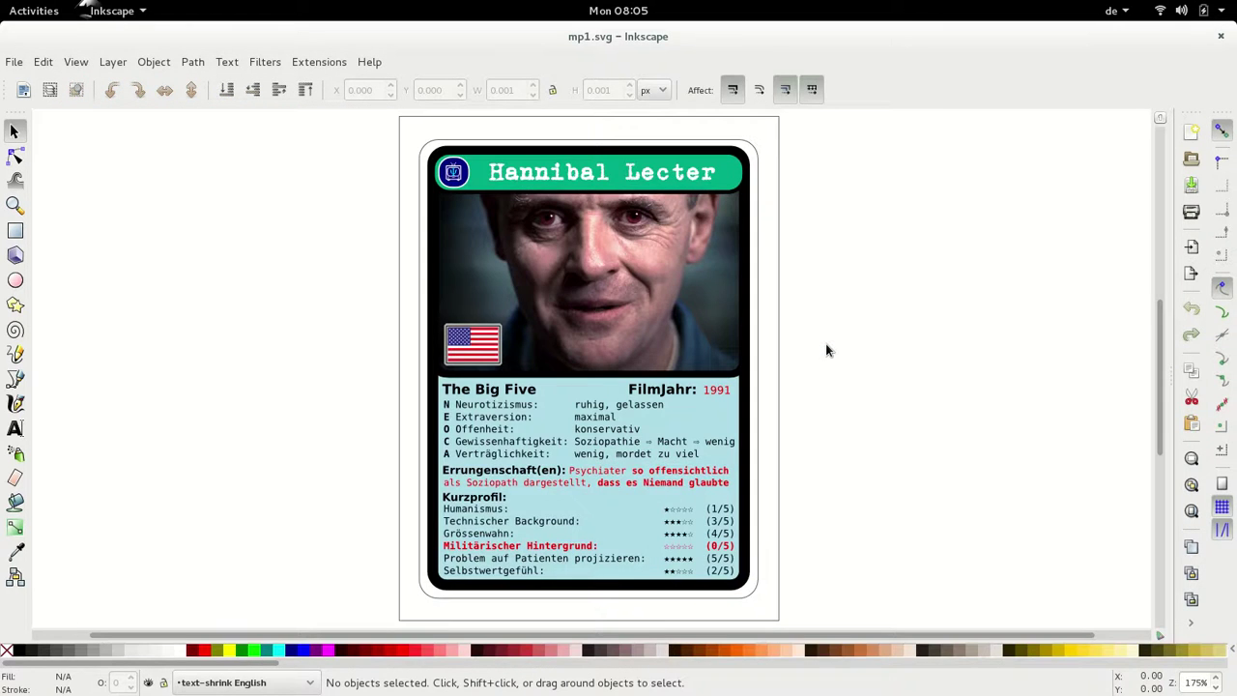
key("ctrl+alt+a")
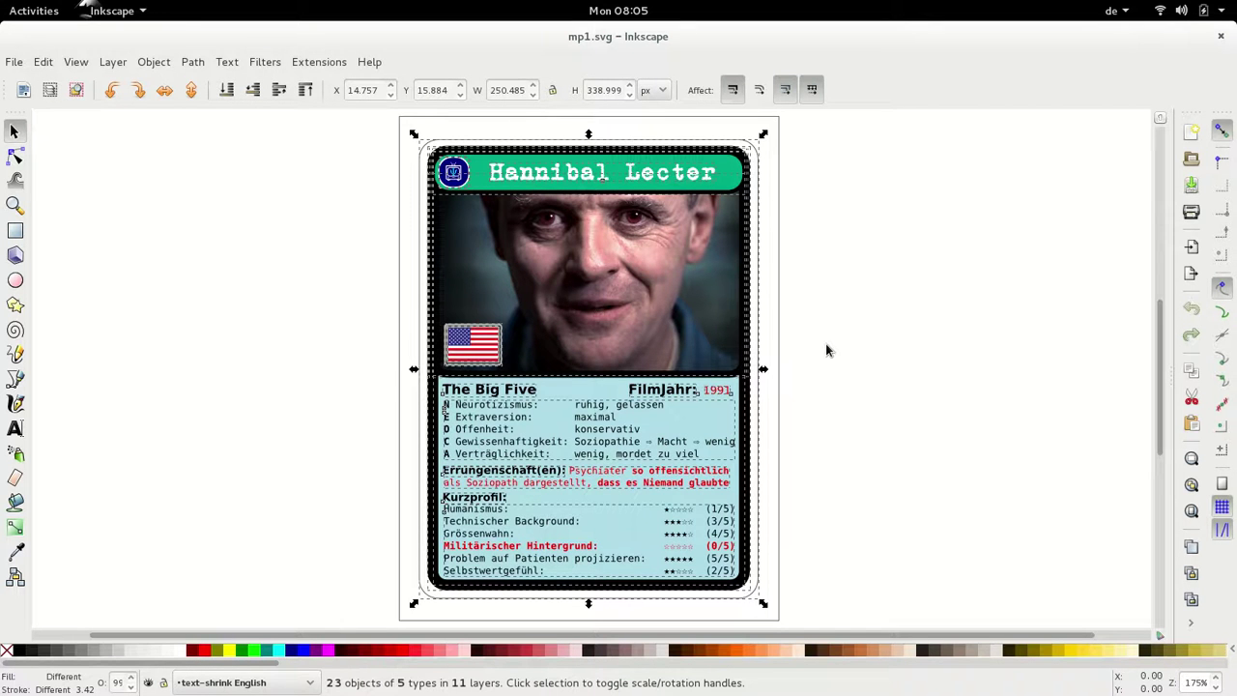
key("alt+Tab")
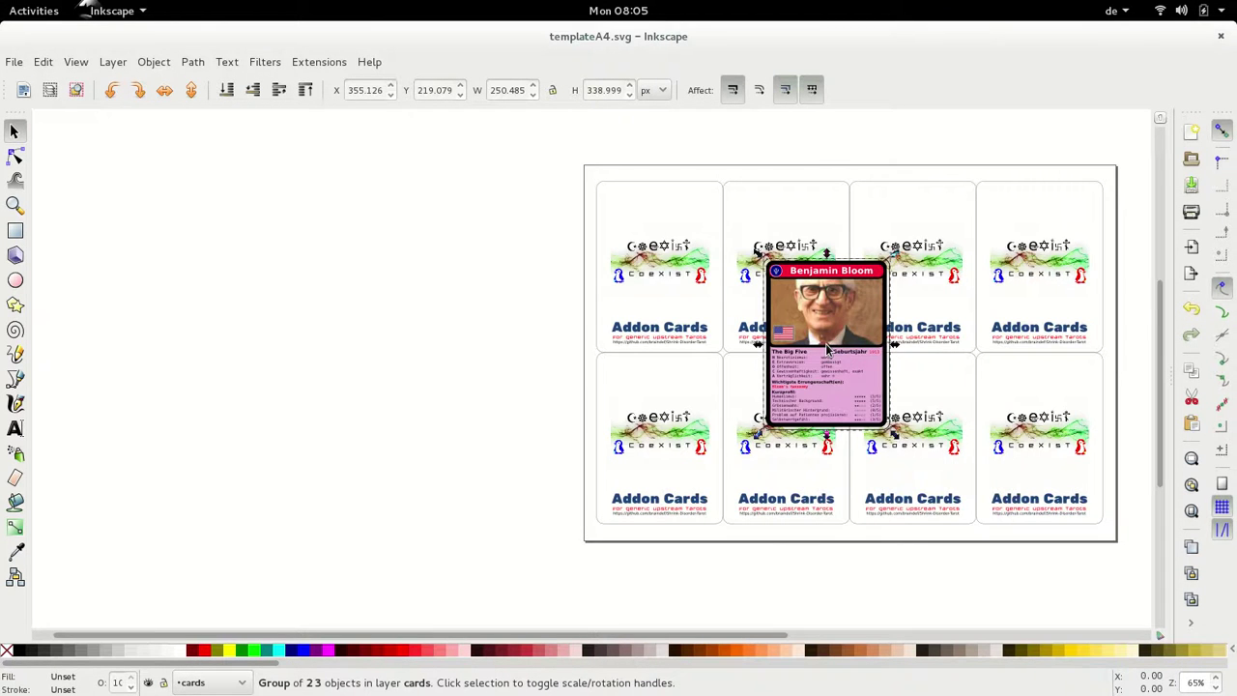
key("alt+Tab")
key("alt+Tab")
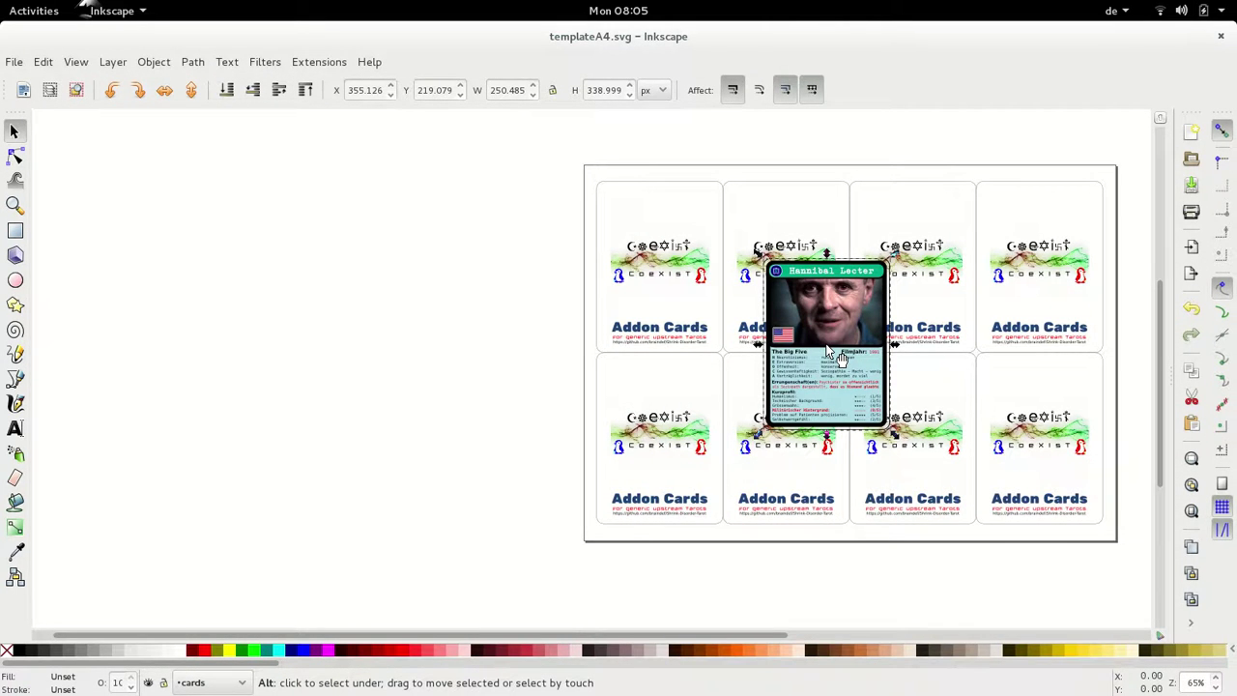
- Copy all layers of the "Carl Gustav Jung" card from p4.svg into templateA4.svg and group the pasted objects
key("alt+Tab")
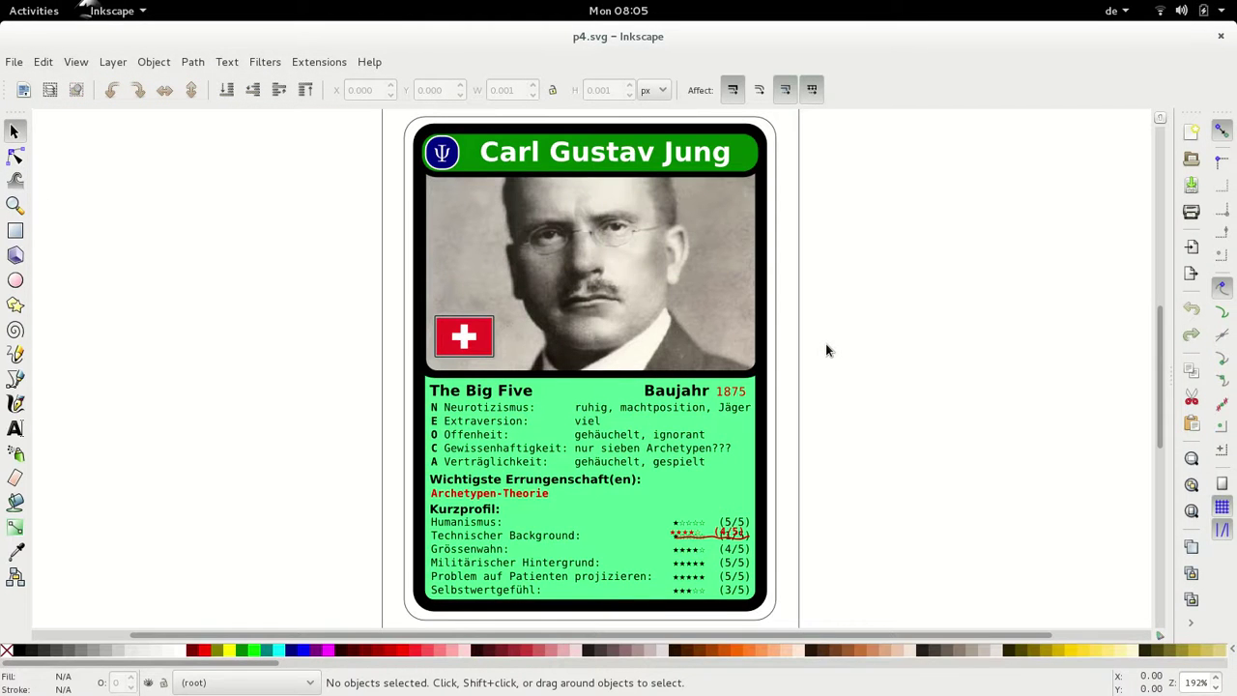
key("ctrl+alt+a")
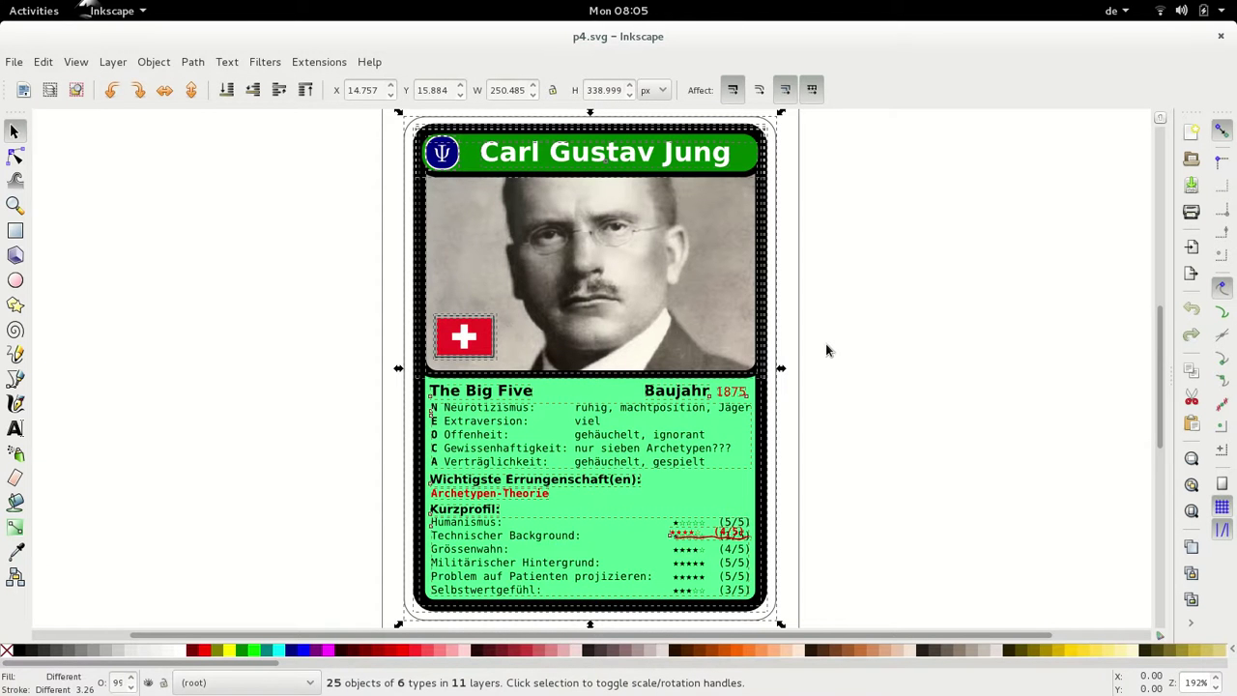
key("alt+Tab")
key("ctrl+v")
key("ctrl+g")
- Copy all layers of the "Kind-Archetypus" card from ja7.svg into templateA4.svg and group the pasted objects
key("alt+Tab")
key("alt+Tab")
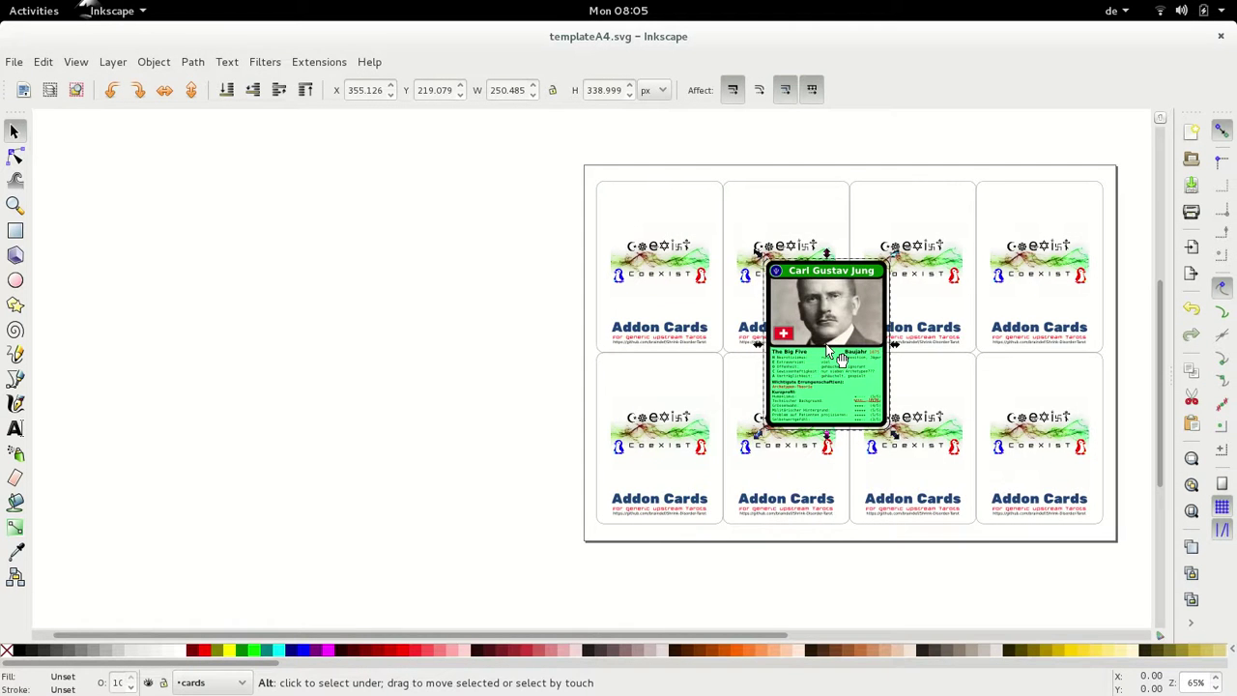
key("alt+Tab")
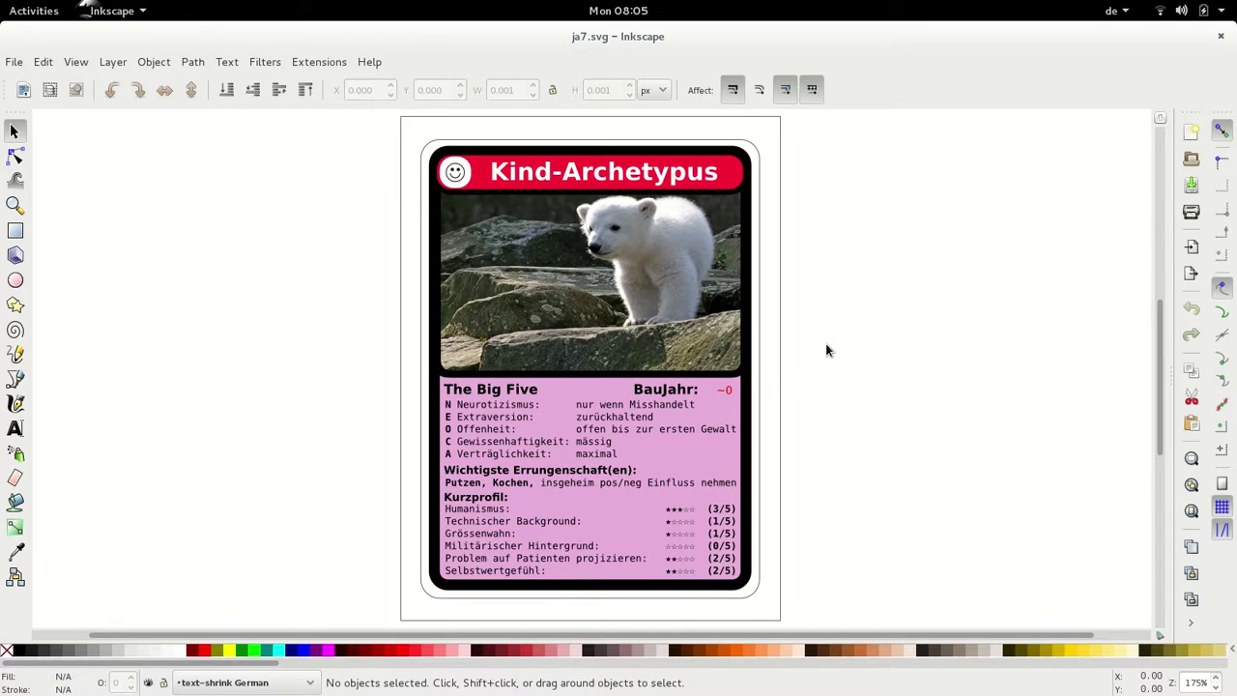
key("ctrl+a")
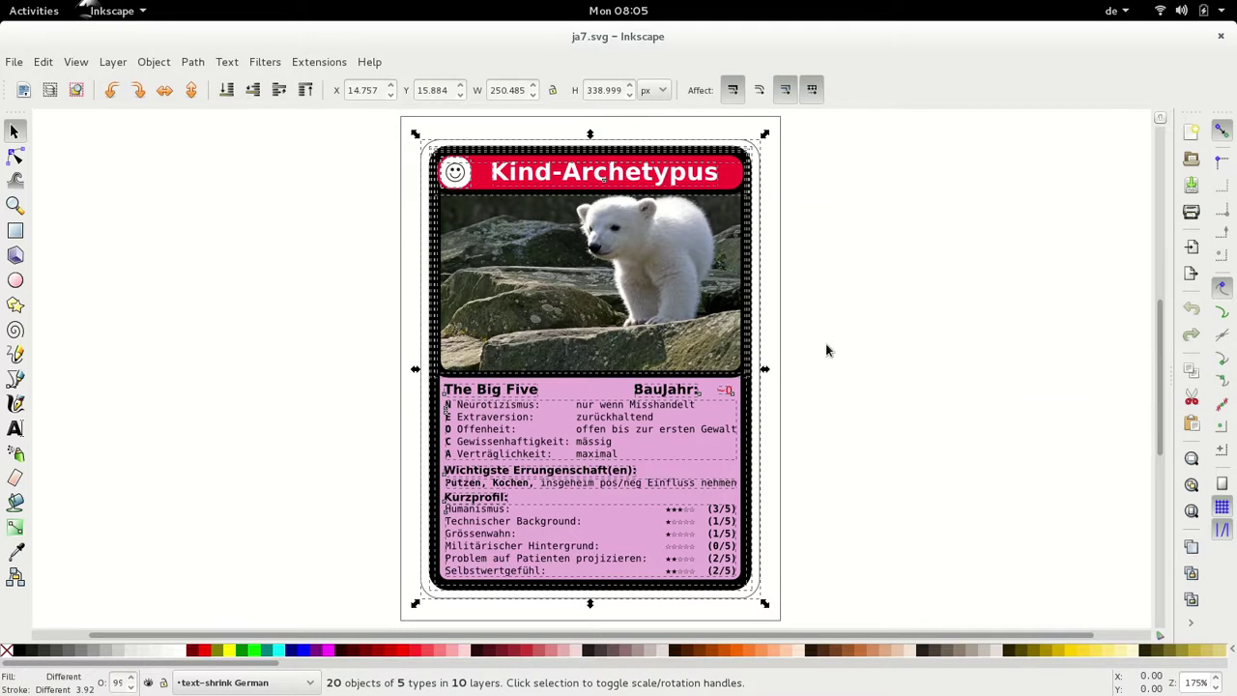
key("alt+Tab")
key("ctrl+v")
key("ctrl+g")
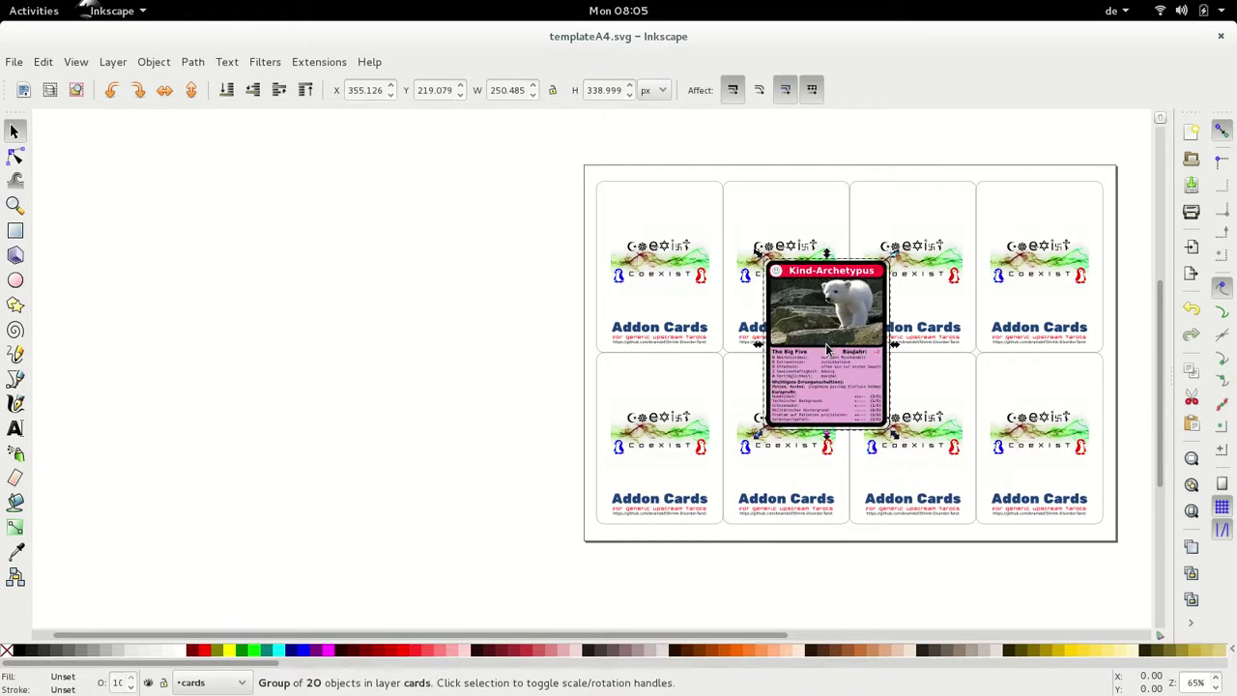
- Arrange the eight card groups in templateA4.svg in 2 rows and 4 columns with zero spacing
key("alt+Tab")
key("alt+Tab")
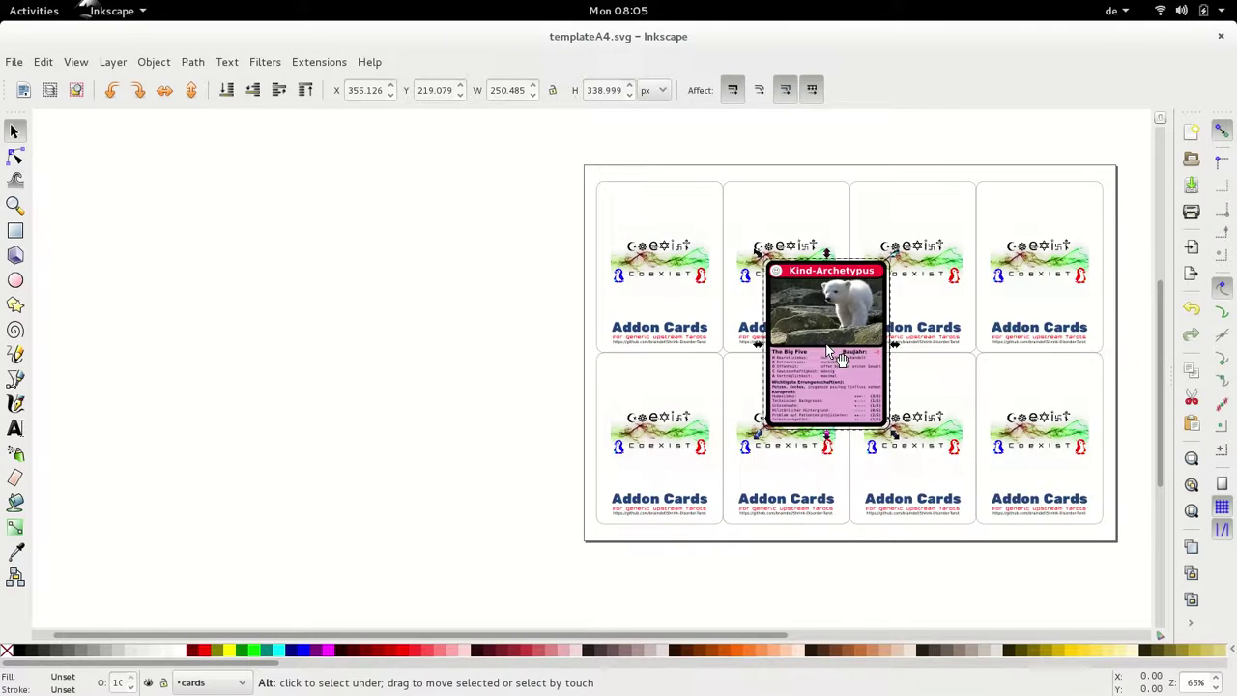
key("alt+o")
key("Up")
key("Return")
key("Tab")
type("2")
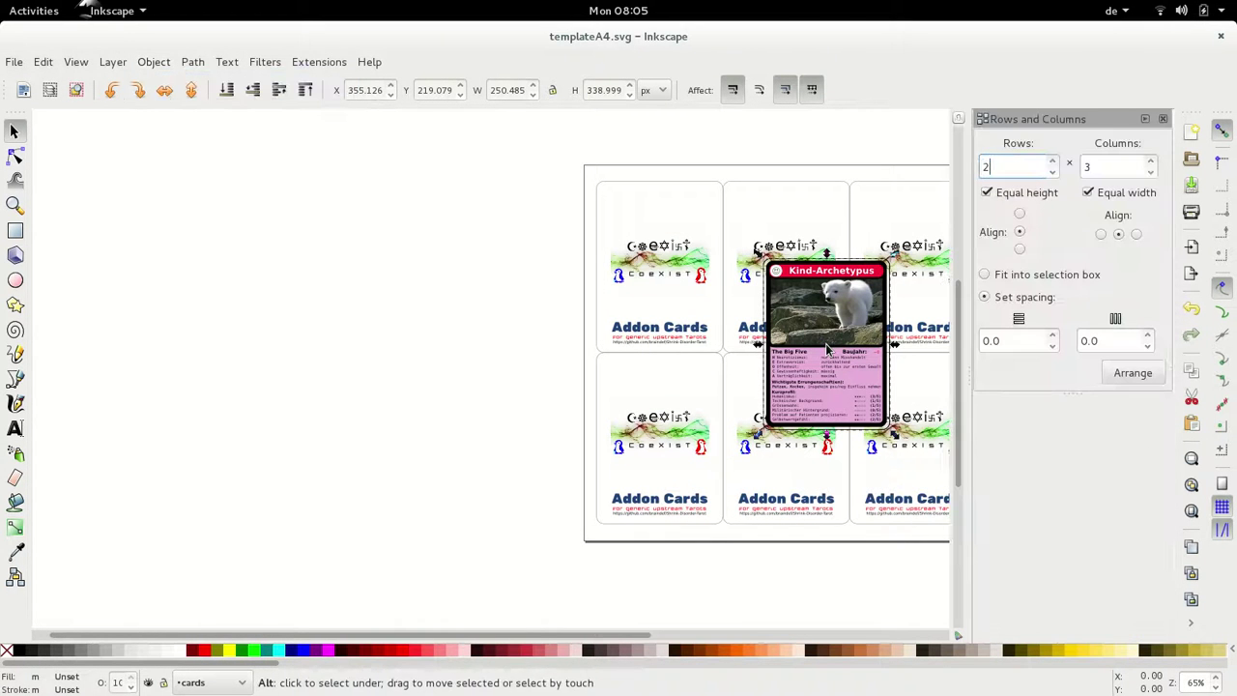
key("Tab")
type("4")
key("Tab")
key("Tab")
key("Tab")
key("Return")
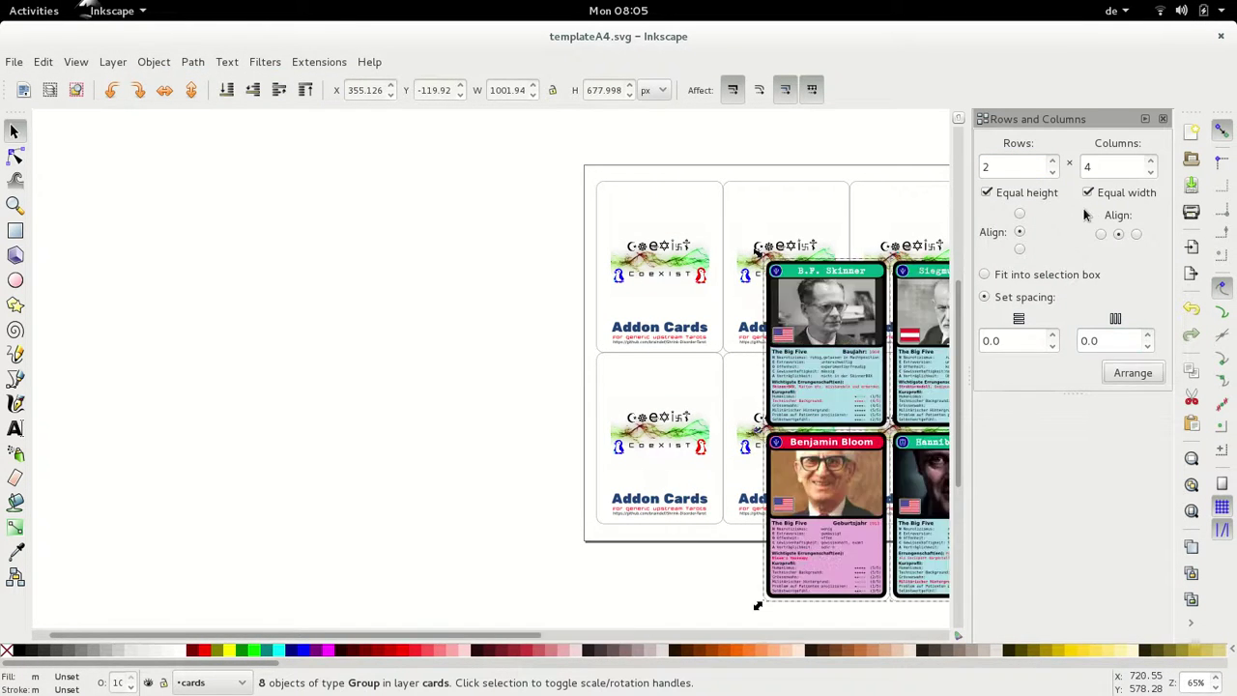
- Group the arranged cards, then align the group's top edge to the page's bottom edge and centre it on the vertical axis
key("ctrl+g")
key("shift+ctrl+a")
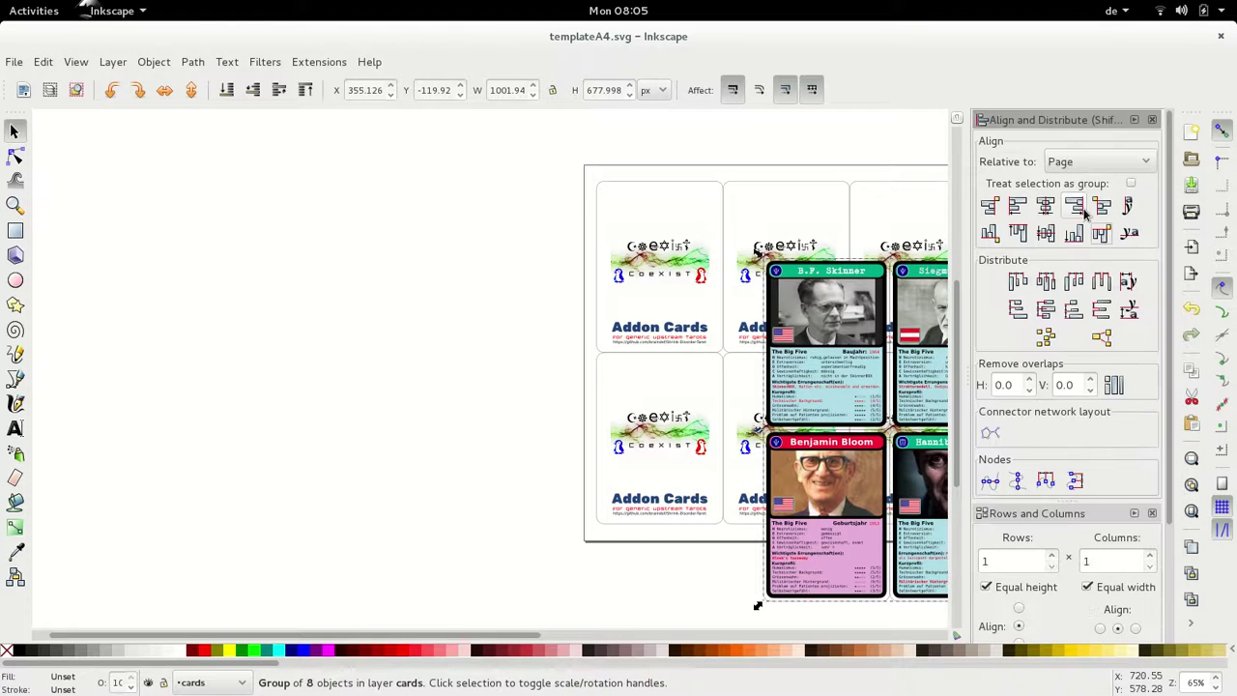
left_click(1102, 233)
left_click(1045, 205)
- Save the finished sheet in the A4 folder as p5-p1-p3-p2-p6-mp1-p4-ja7.svg and close it
key("ctrl+shift+s")
type("p5-p1-p3-p2-p6-mp1-p4-ja7.svg")
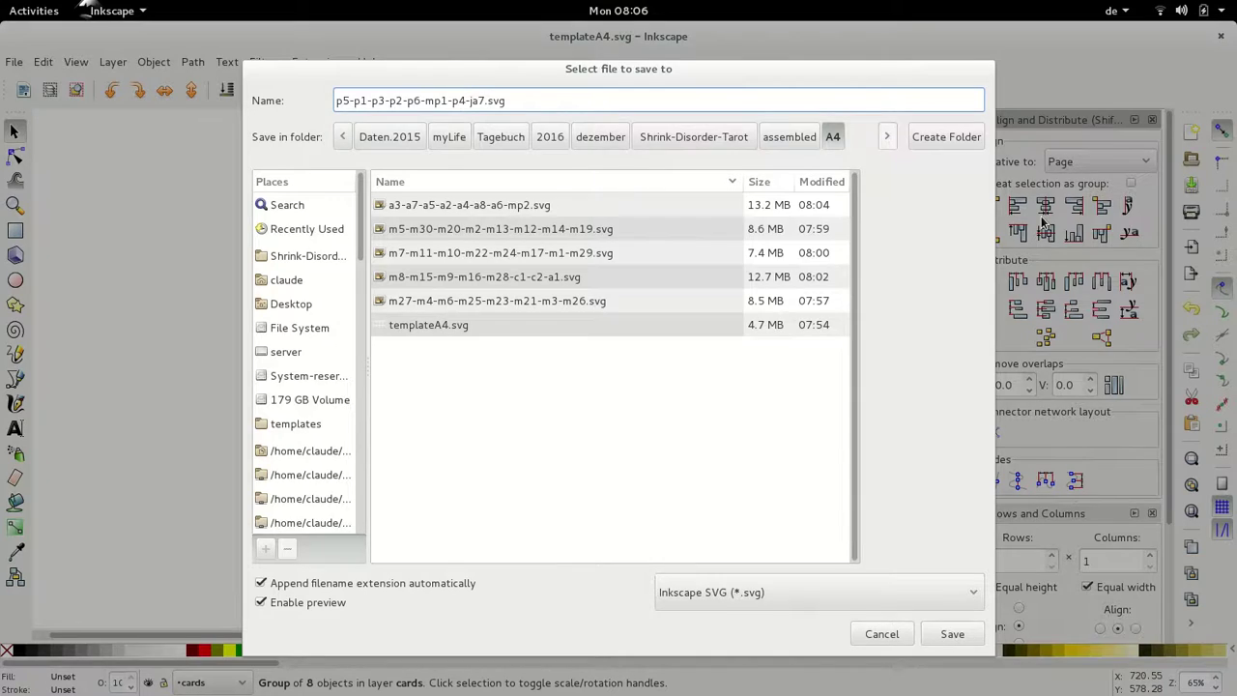
key("Return")
key("ctrl+q")
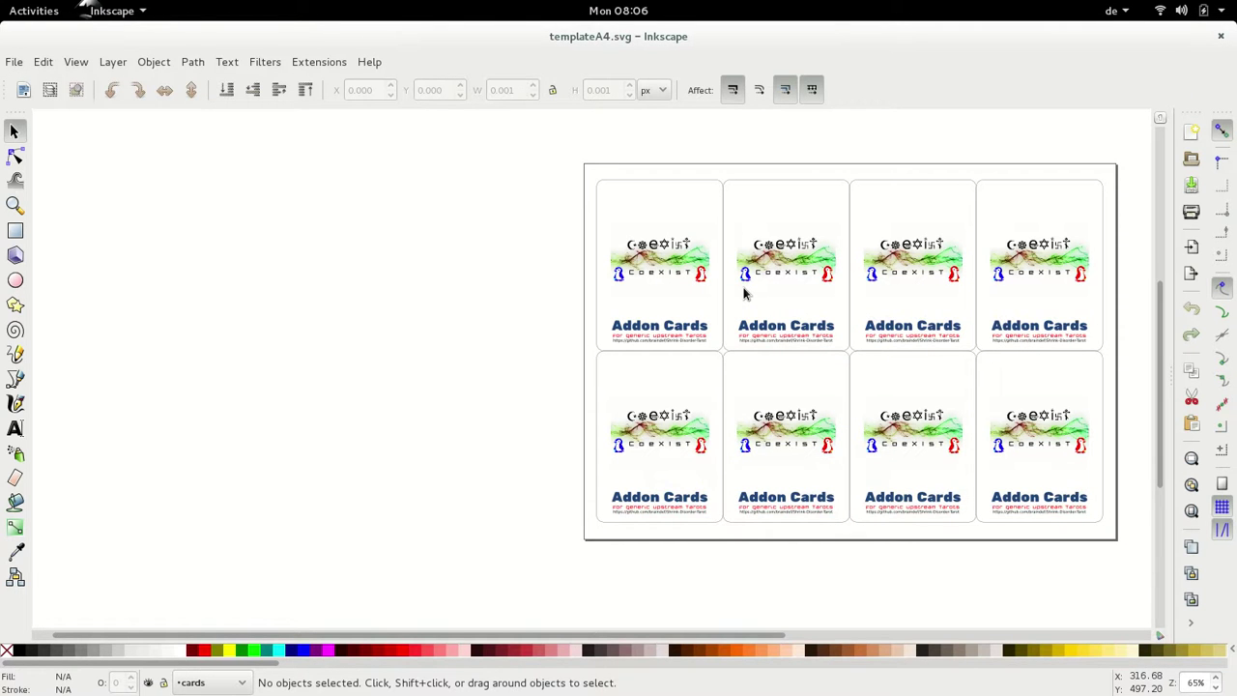
- Copy all layers of the "Feldherr-Archetypus" card from ra3.svg into the empty templateA4.svg and group the pasted objects
key("ctrl+q")
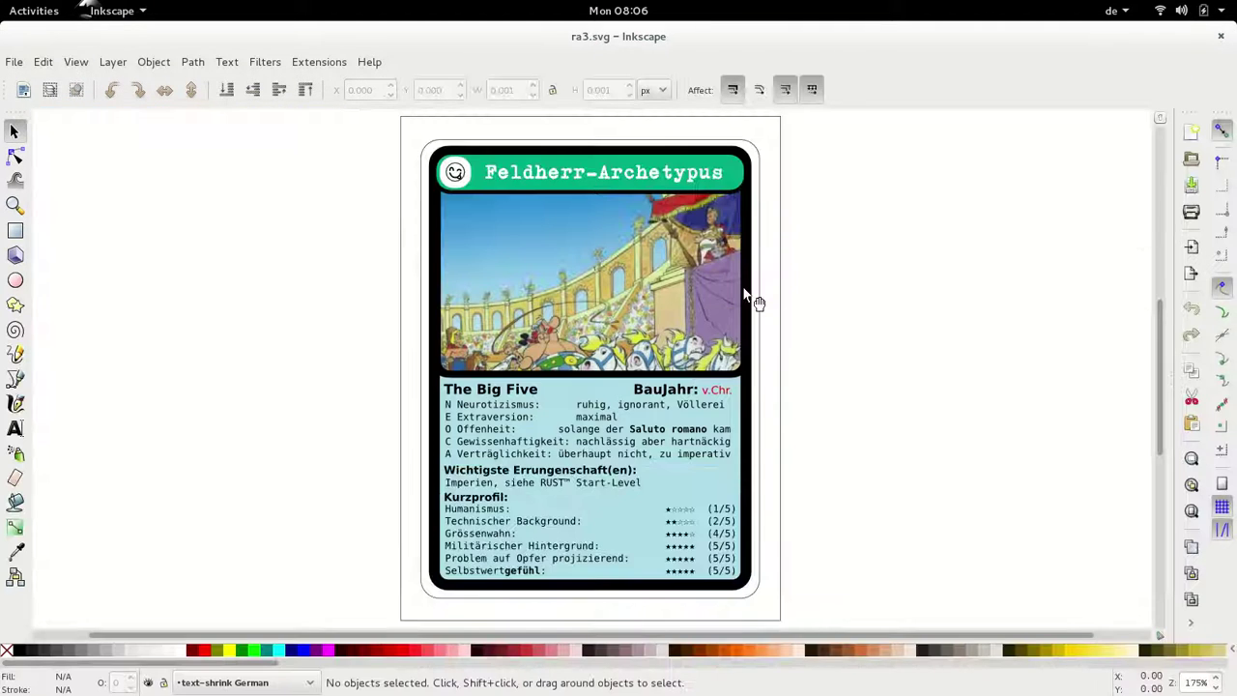
key("ctrl+alt+a")
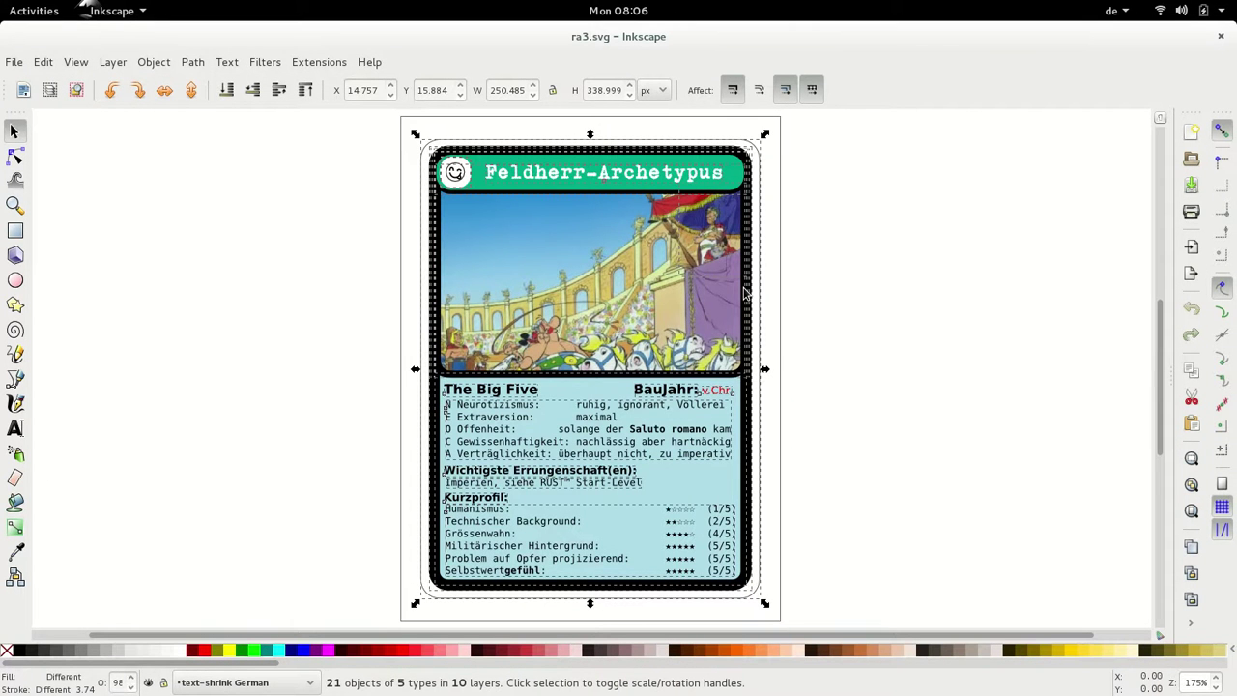
key("ctrl+Tab")
key("ctrl+v")
key("ctrl+g")
key("alt+Tab")
key("alt+Tab")
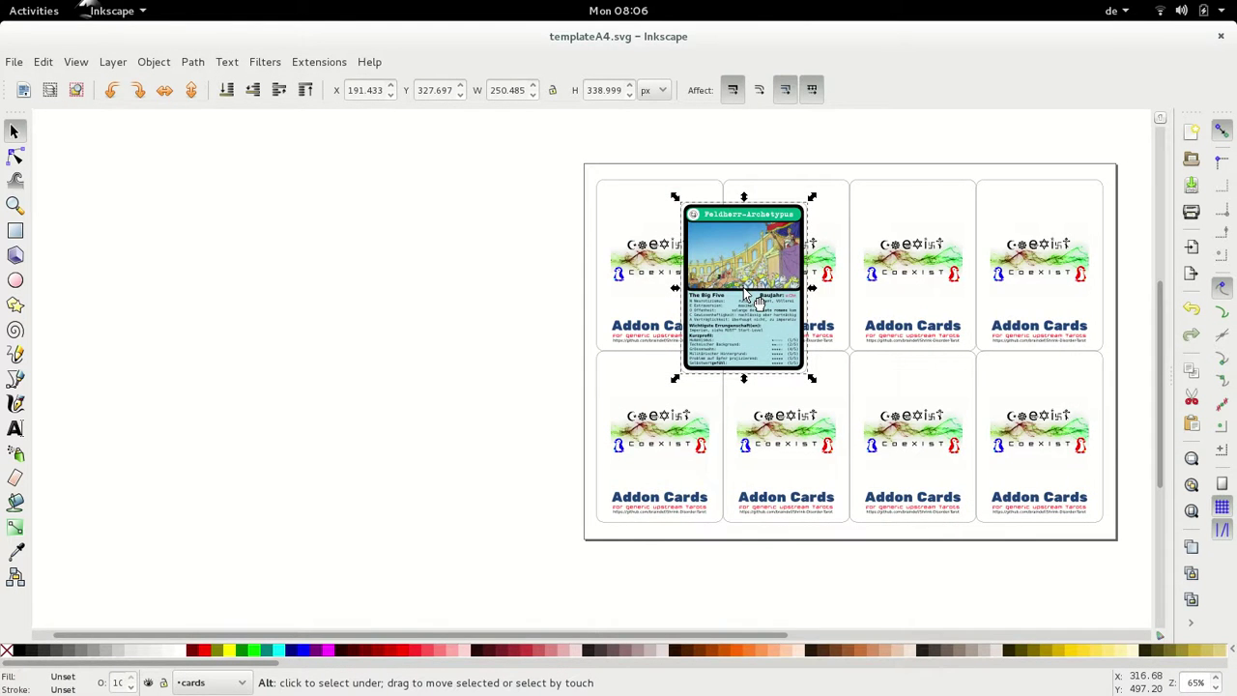
- Copy all layers of the "BaseCap-Held" card from ma2.svg into templateA4.svg and group the pasted objects
key("alt+Tab")
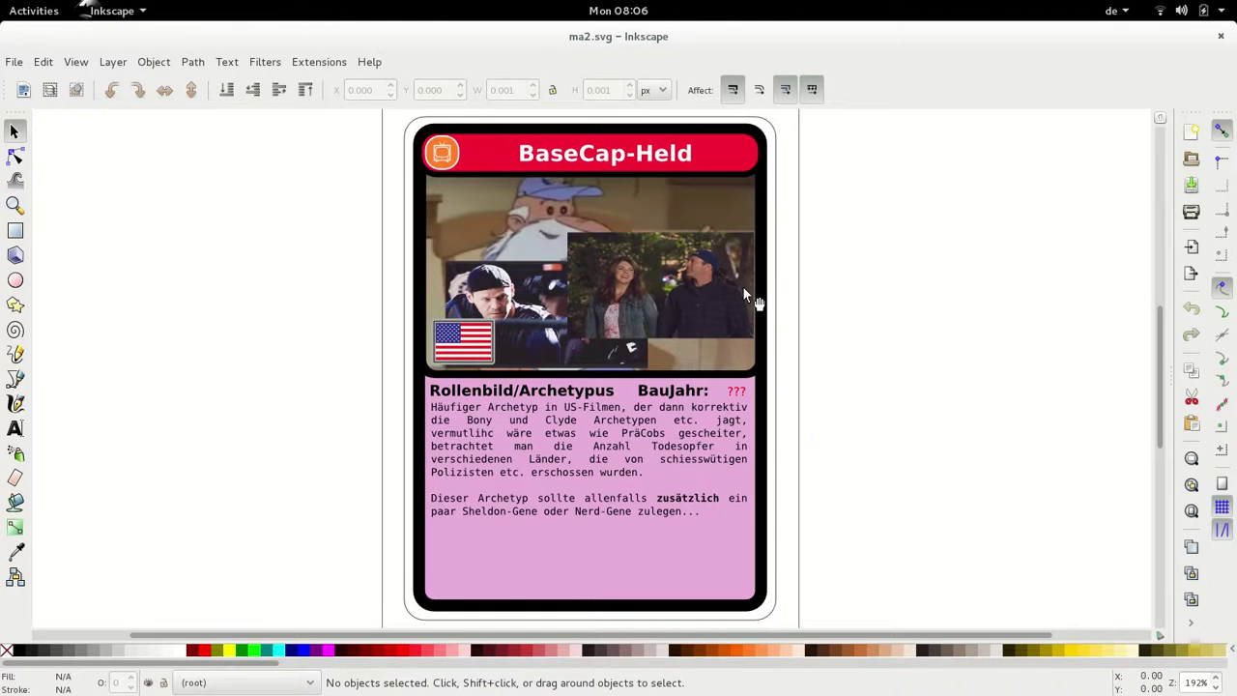
key("ctrl+alt+a")
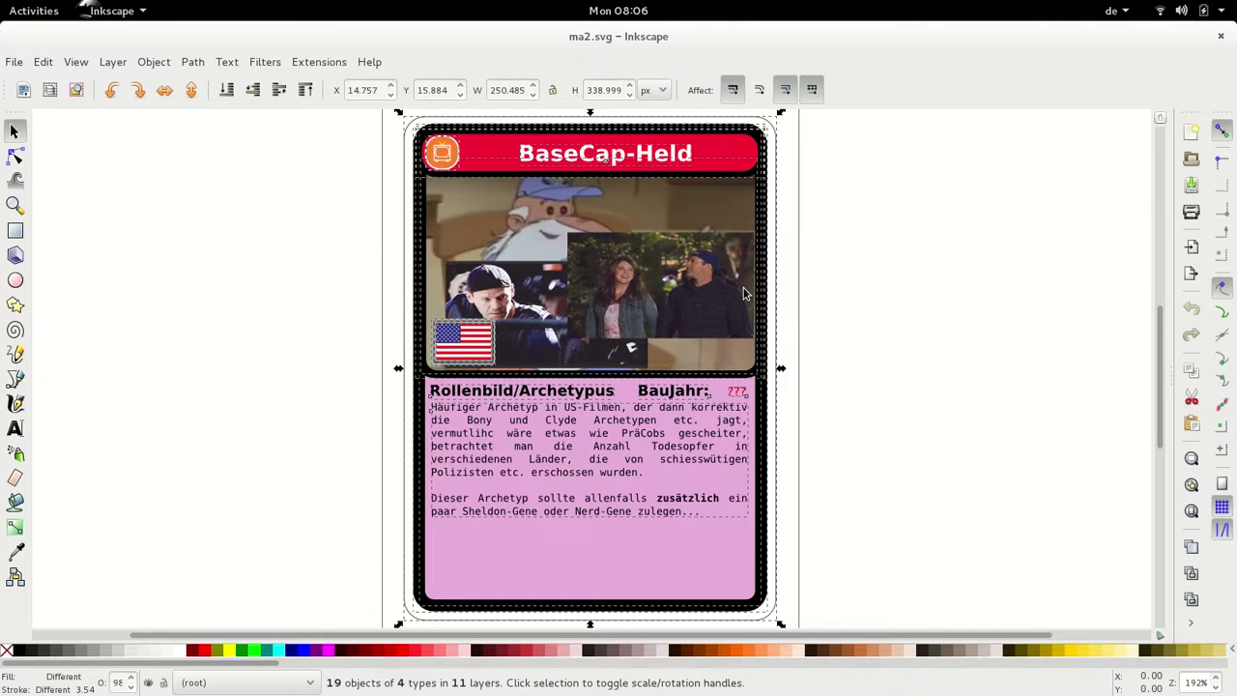
key("ctrl+c")
key("alt+Tab")
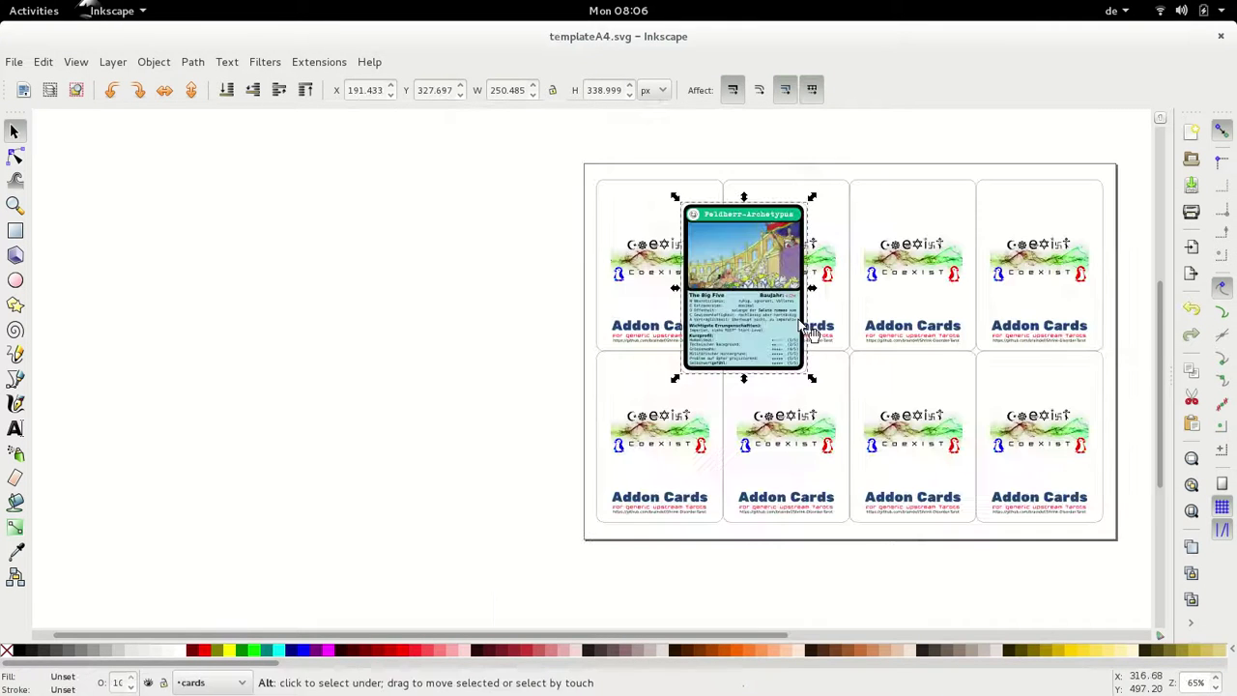
key("ctrl+v")
key("alt+Tab")
key("alt+Tab")
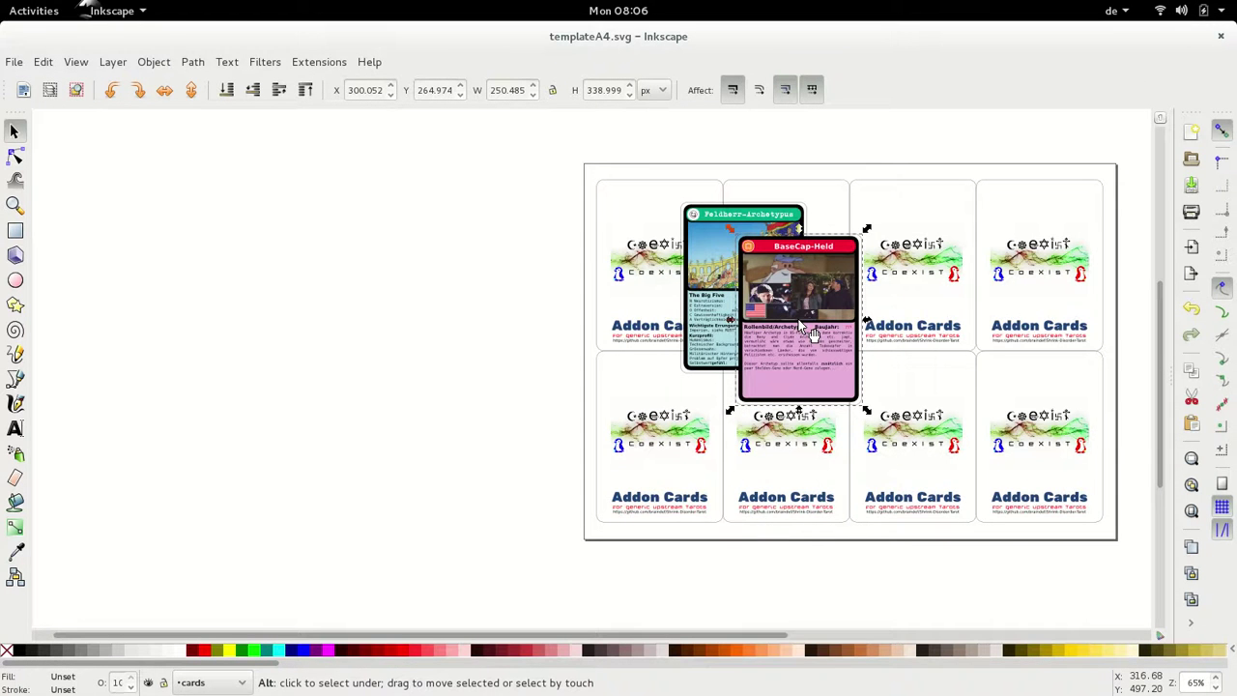
- Copy all layers of the "Richter Archetyp" card from ma5.svg into templateA4.svg and group the pasted objects
key("alt+Tab")
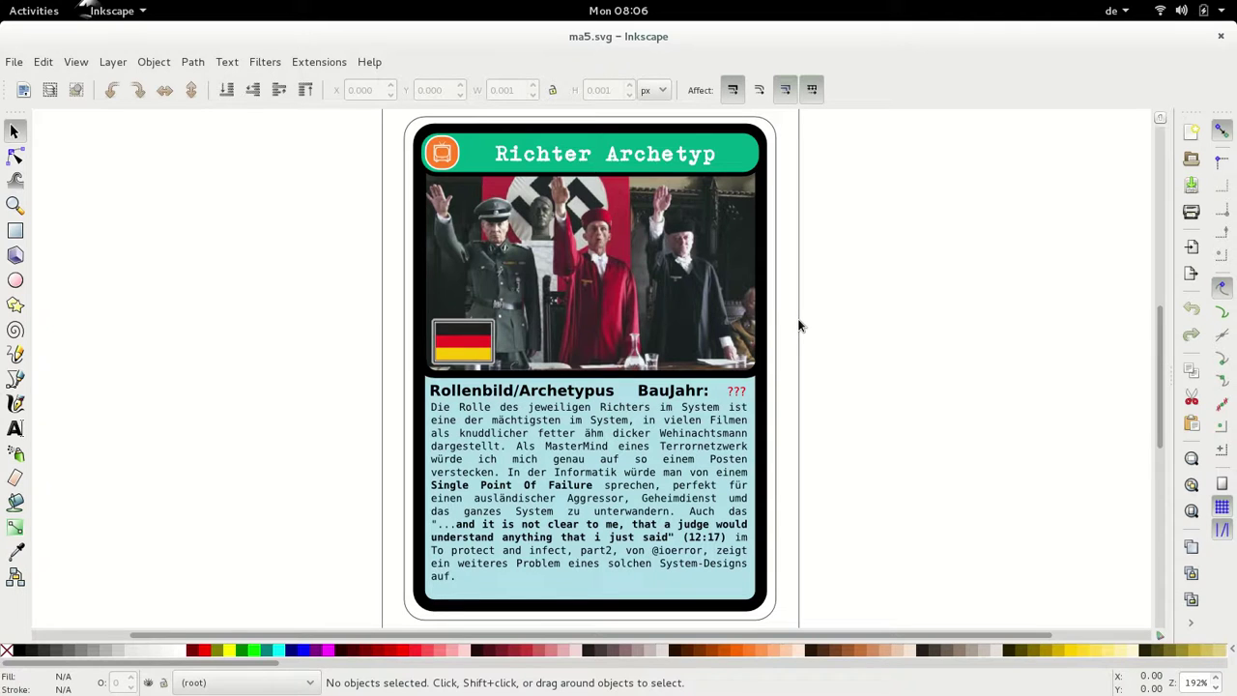
key("ctrl+alt+a")
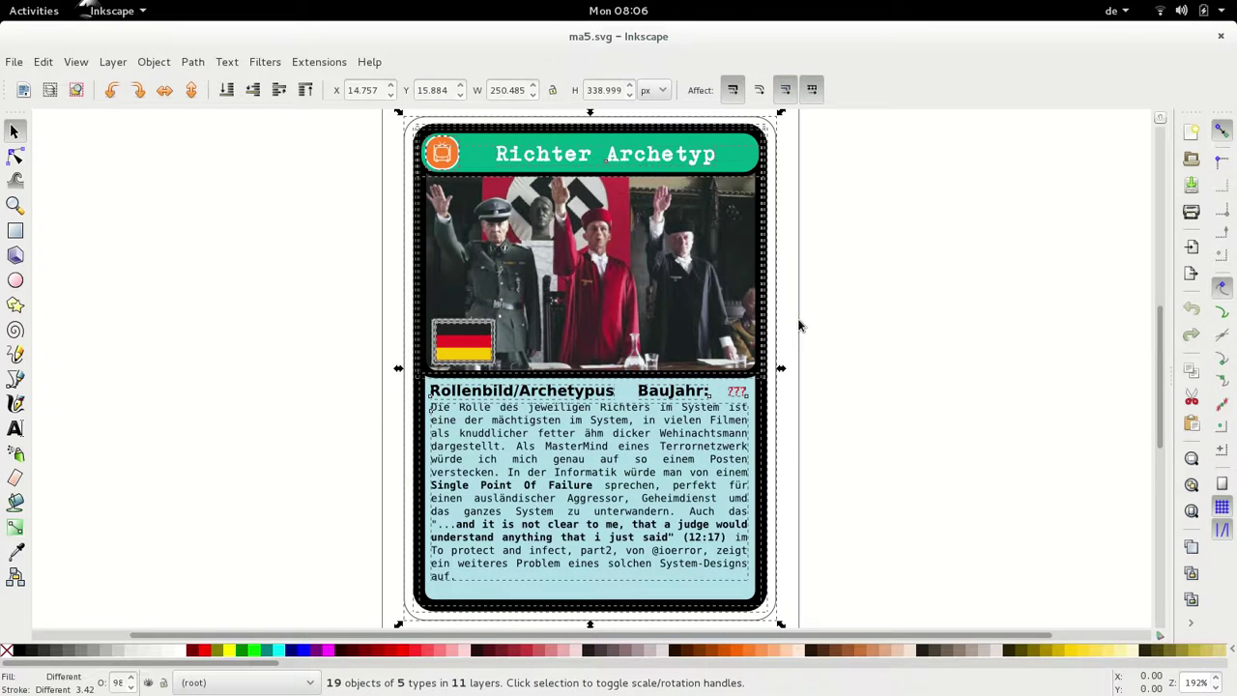
key("ctrl+c")
key("alt+Tab")
key("ctrl+v")
key("ctrl+g")
key("alt+Tab")
key("alt+Tab")
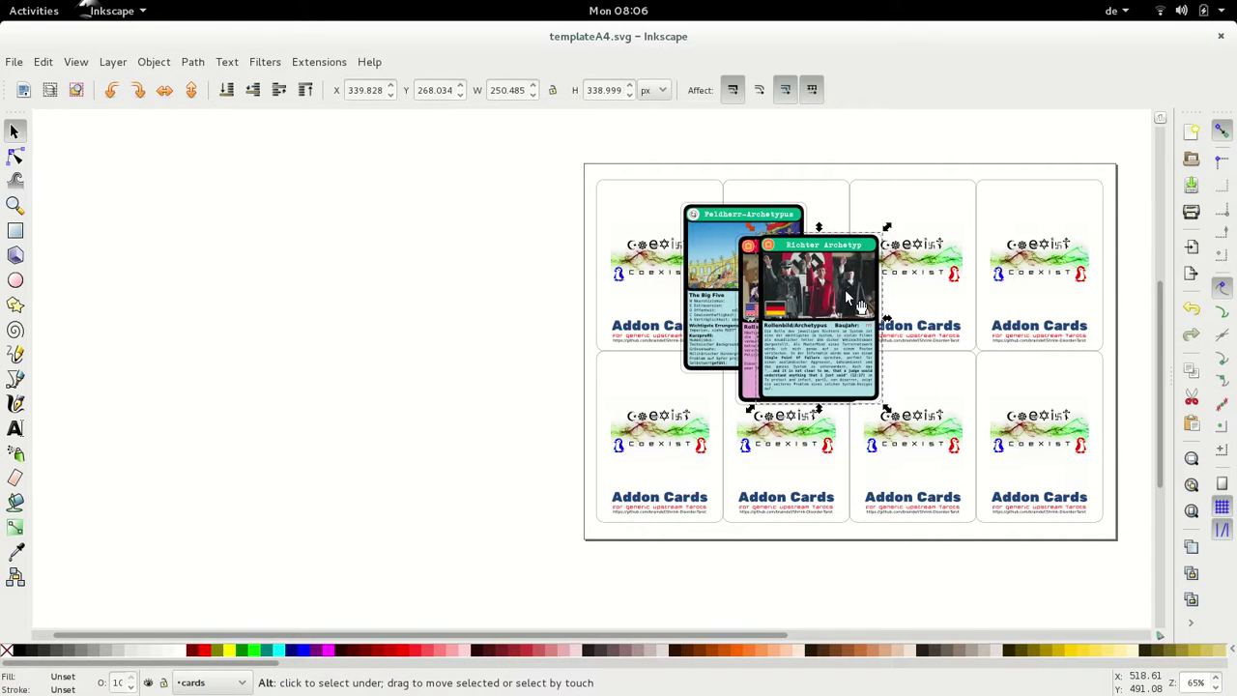
- Copy all layers of the "Vater-Archetypus" card from ja5.svg into templateA4.svg and group the pasted objects
key("alt+Tab")
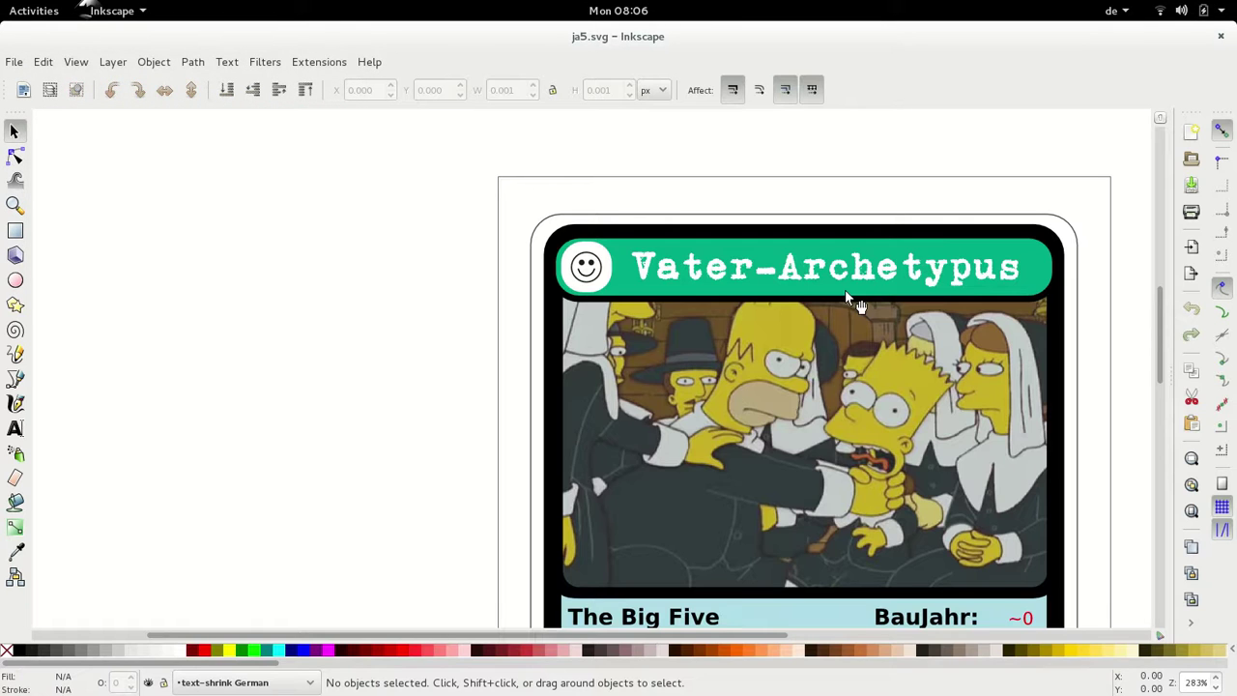
key("ctrl+alt+a")
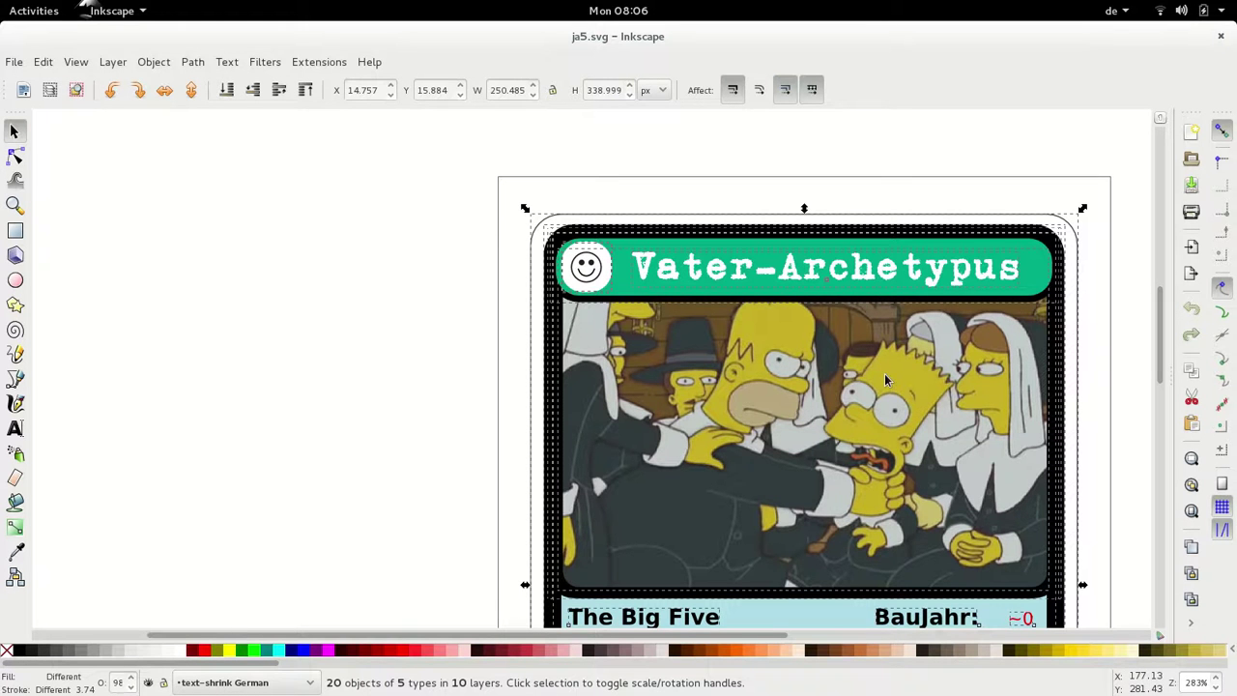
key("ctrl+c")
key("ctrl+Tab")
key("ctrl+v")
key("ctrl+g")
key("alt+Tab")
key("alt+Tab")
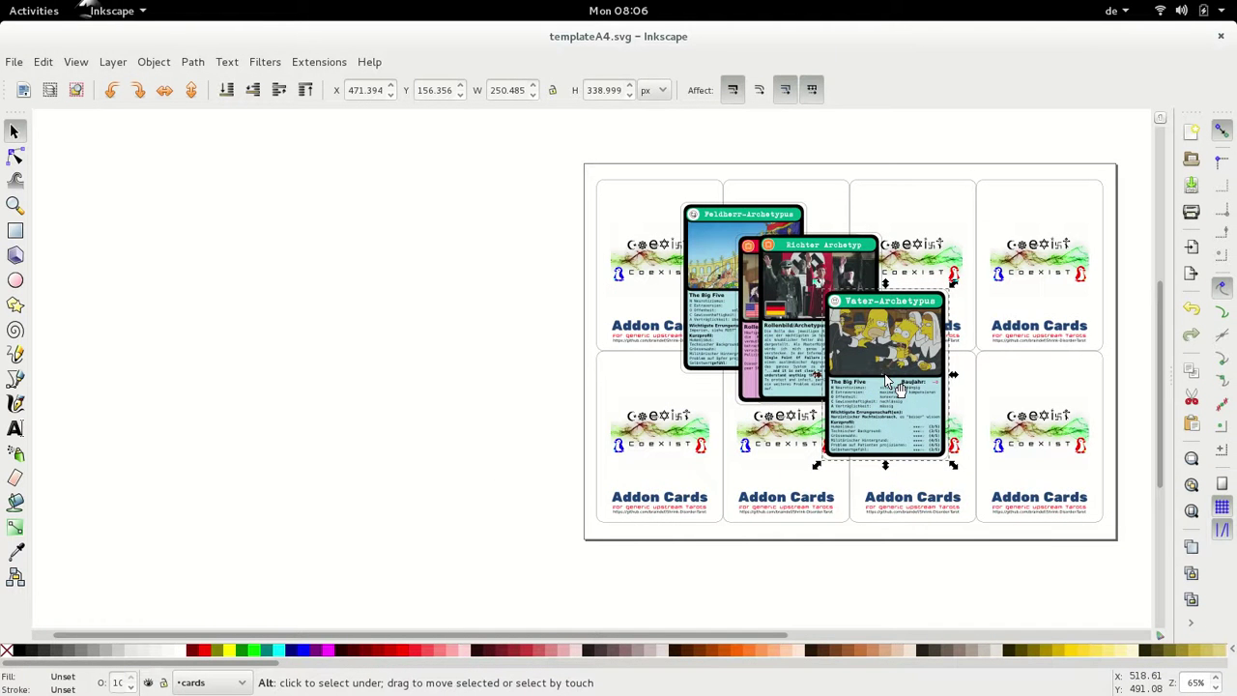
- Copy all layers of the "Bonnie und Clyde" card from ma1.svg into templateA4.svg and group the pasted objects
key("ctrl+Tab")
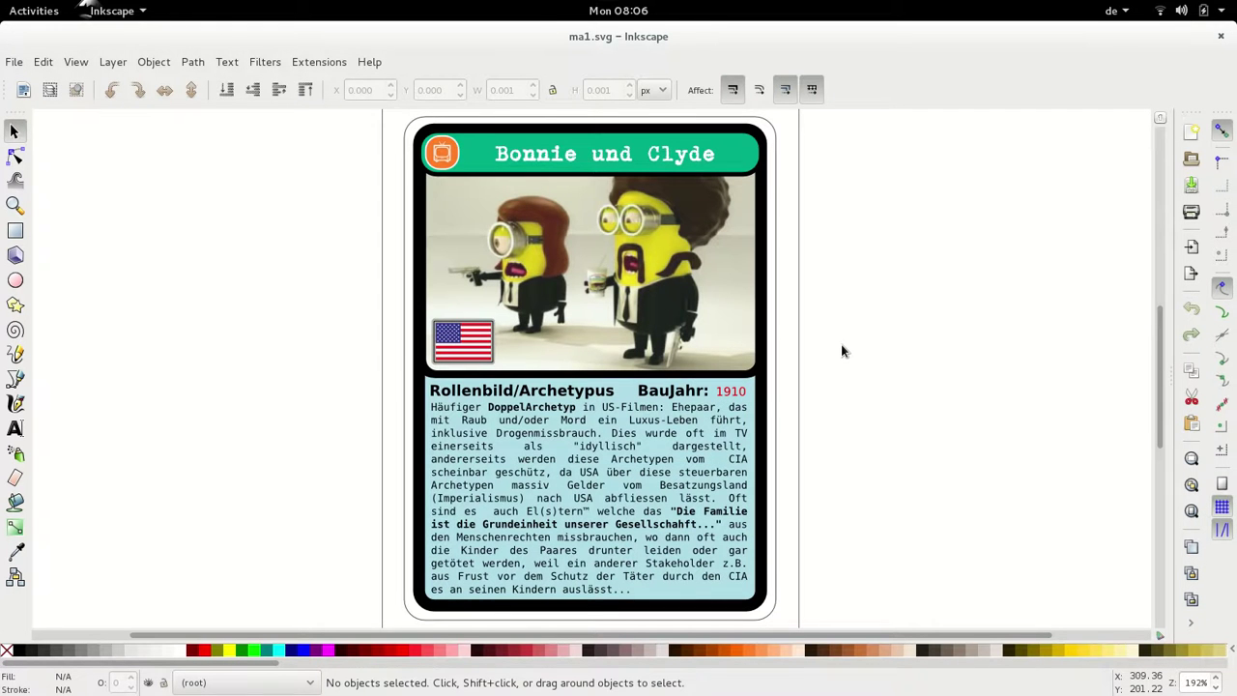
key("ctrl+alt+a")
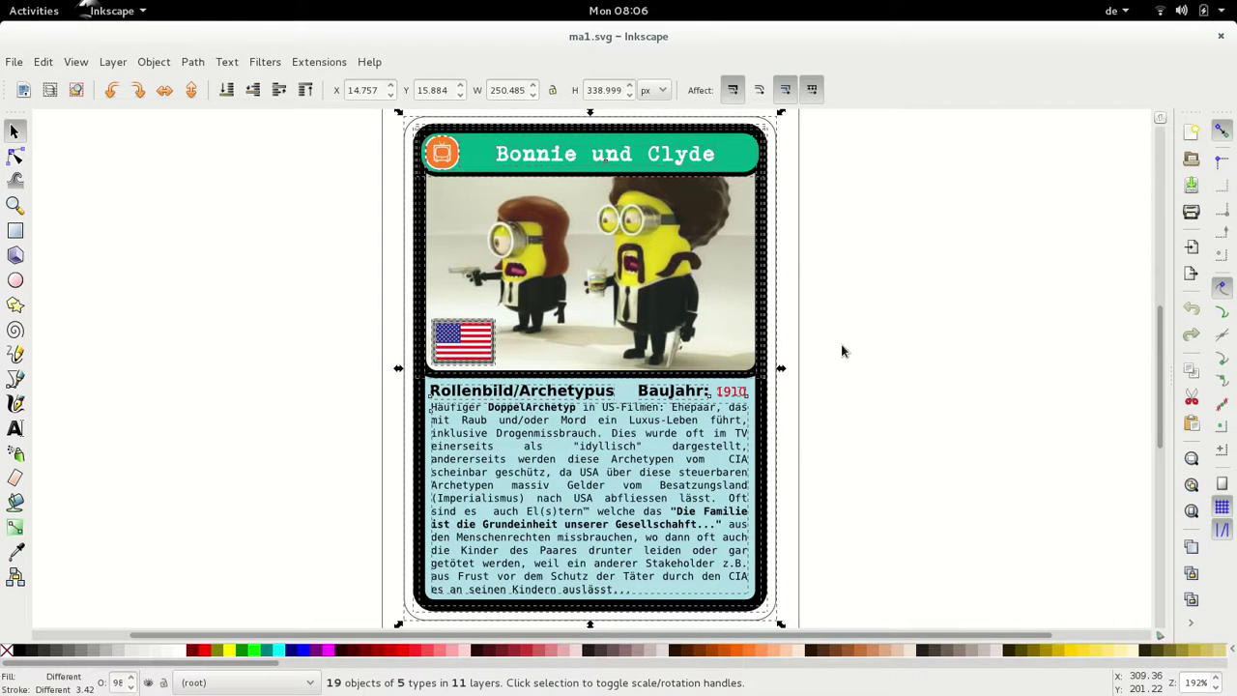
key("ctrl+c")
key("ctrl+Tab")
key("ctrl+v")
key("ctrl+g")
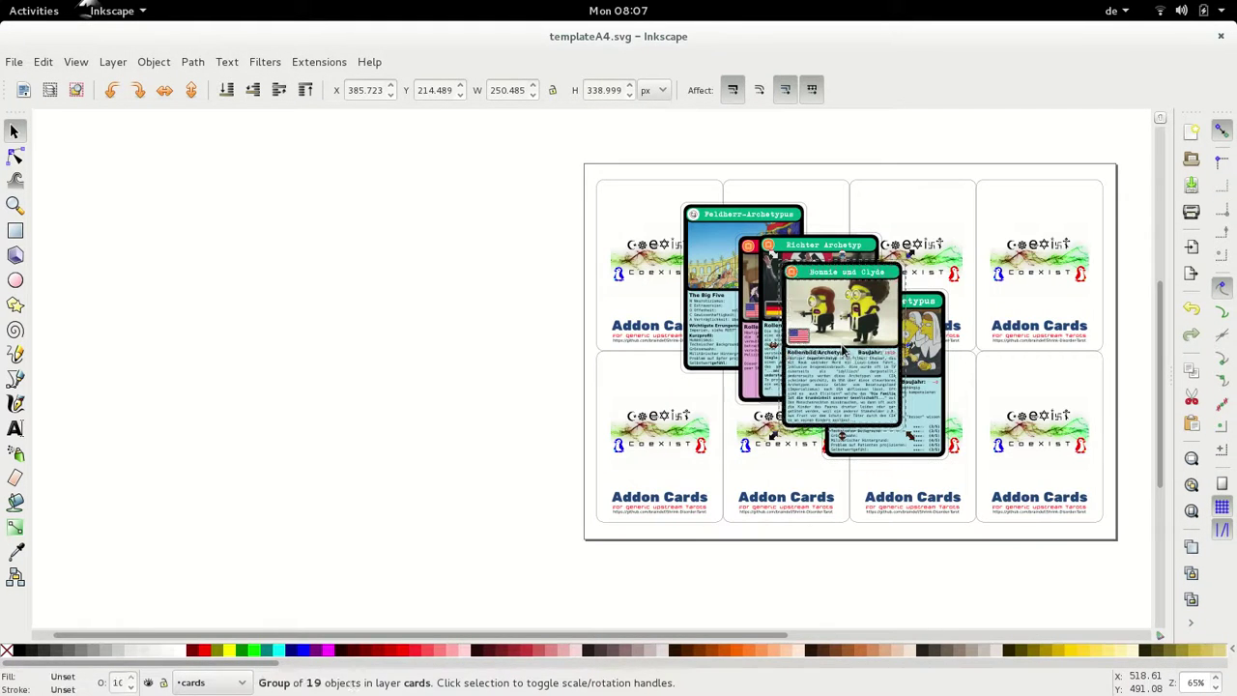
key("alt+Tab")
key("alt+Tab")
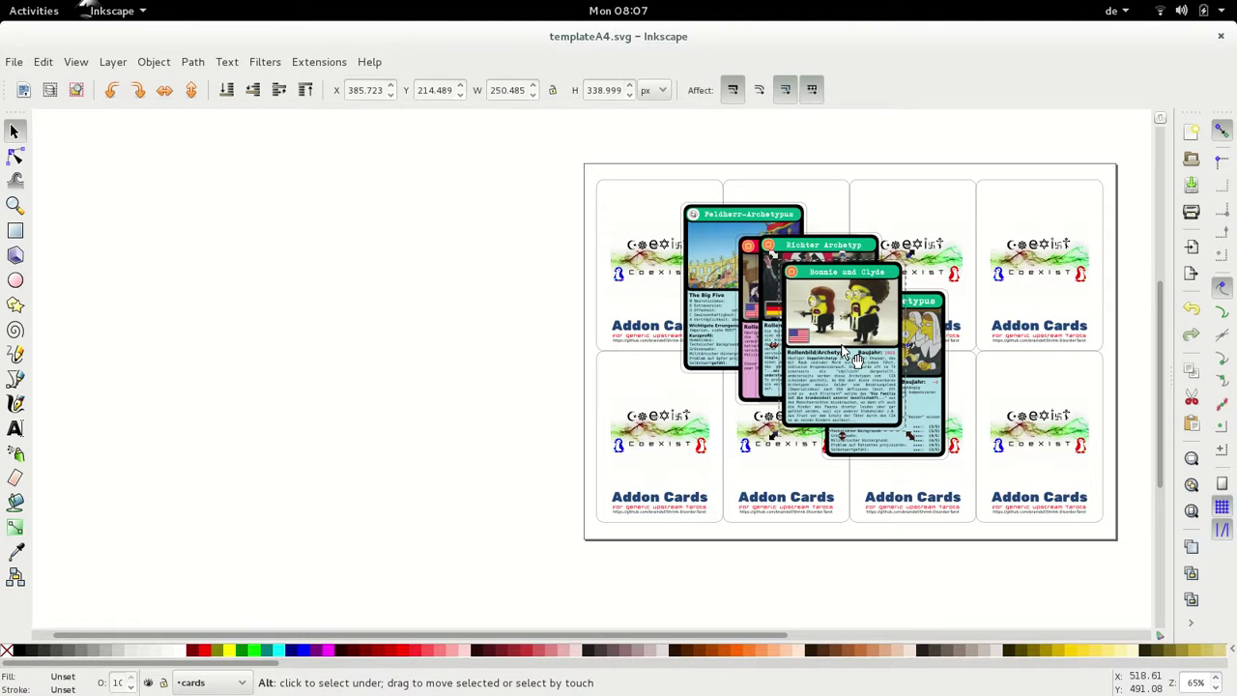
- Copy all layers of the "Krieger-Archetyp 2" card from ja4.svg into templateA4.svg and group the pasted objects
key("ctrl+Tab")
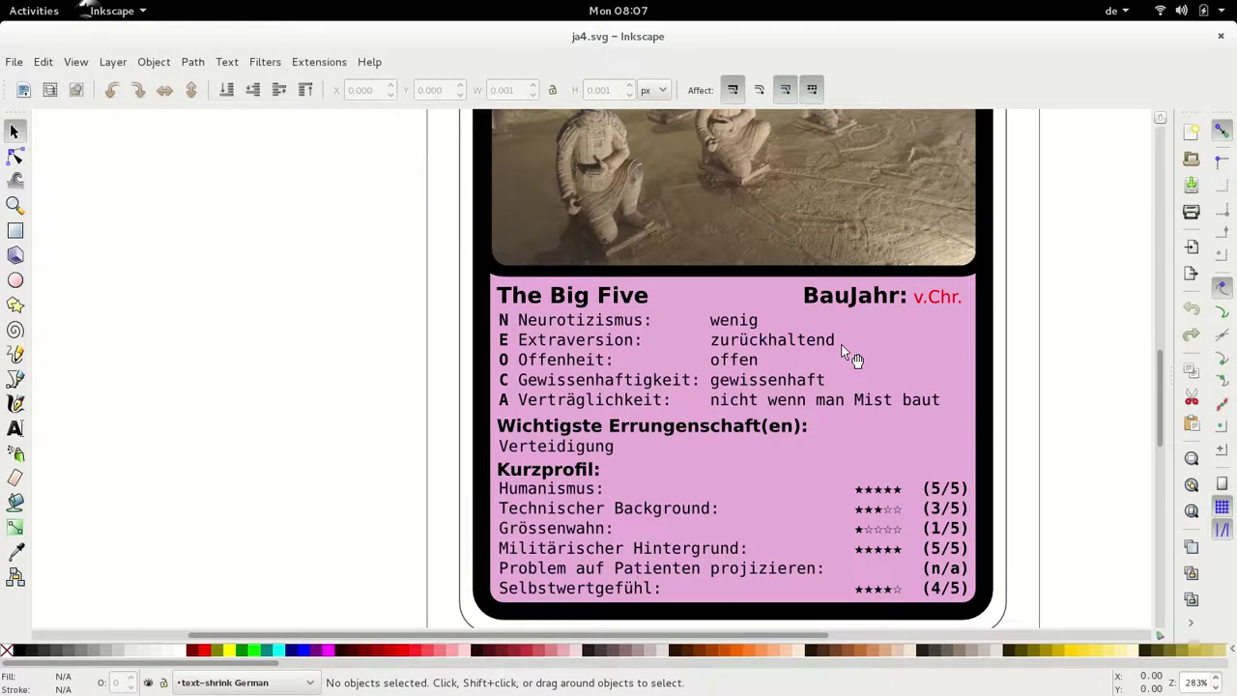
key("ctrl+alt+a")
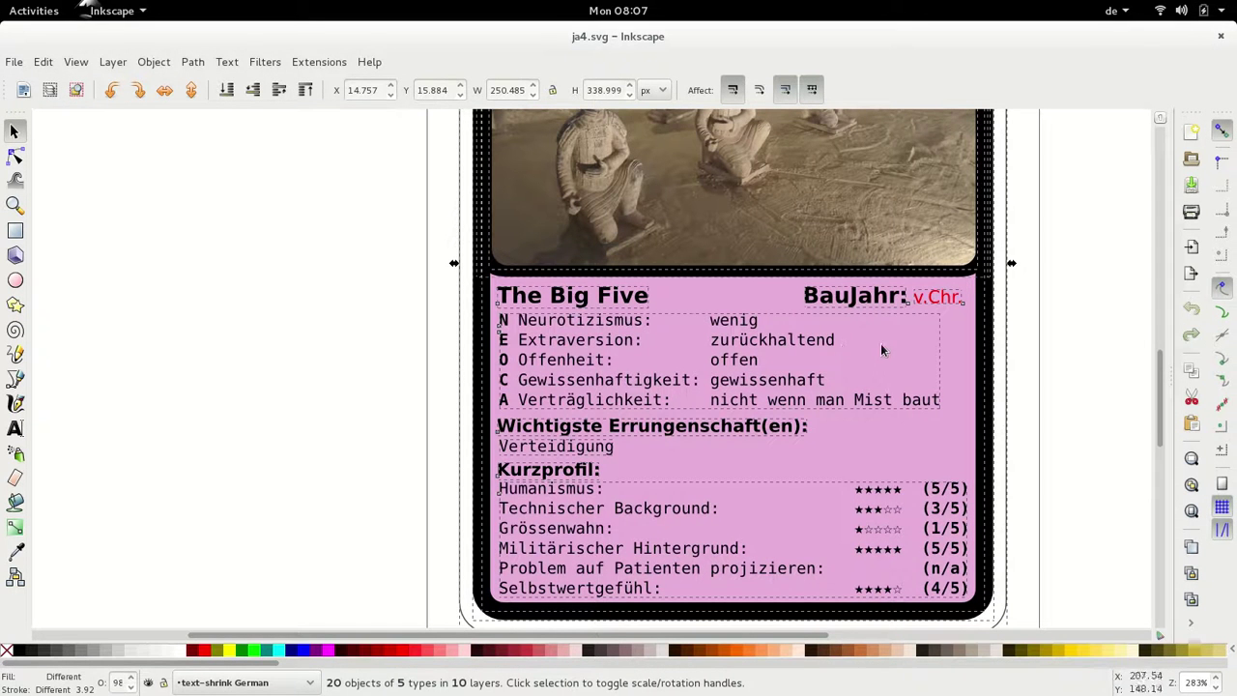
key("ctrl+c")
key("ctrl+Tab")
key("ctrl+v")
key("ctrl+g")
key("alt+Tab")
key("alt+Tab")
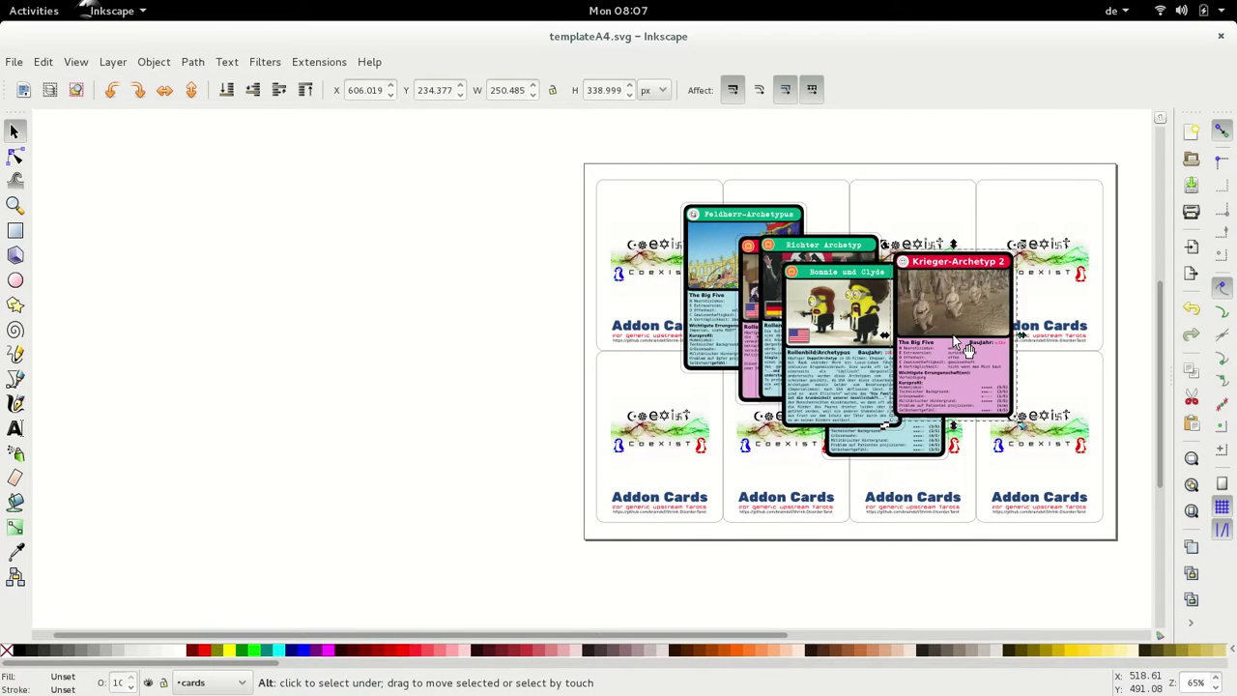
- Copy all layers of the "Sekretärin (The FAN)" card from ma3.svg into templateA4.svg and group the pasted objects
key("alt+Tab")
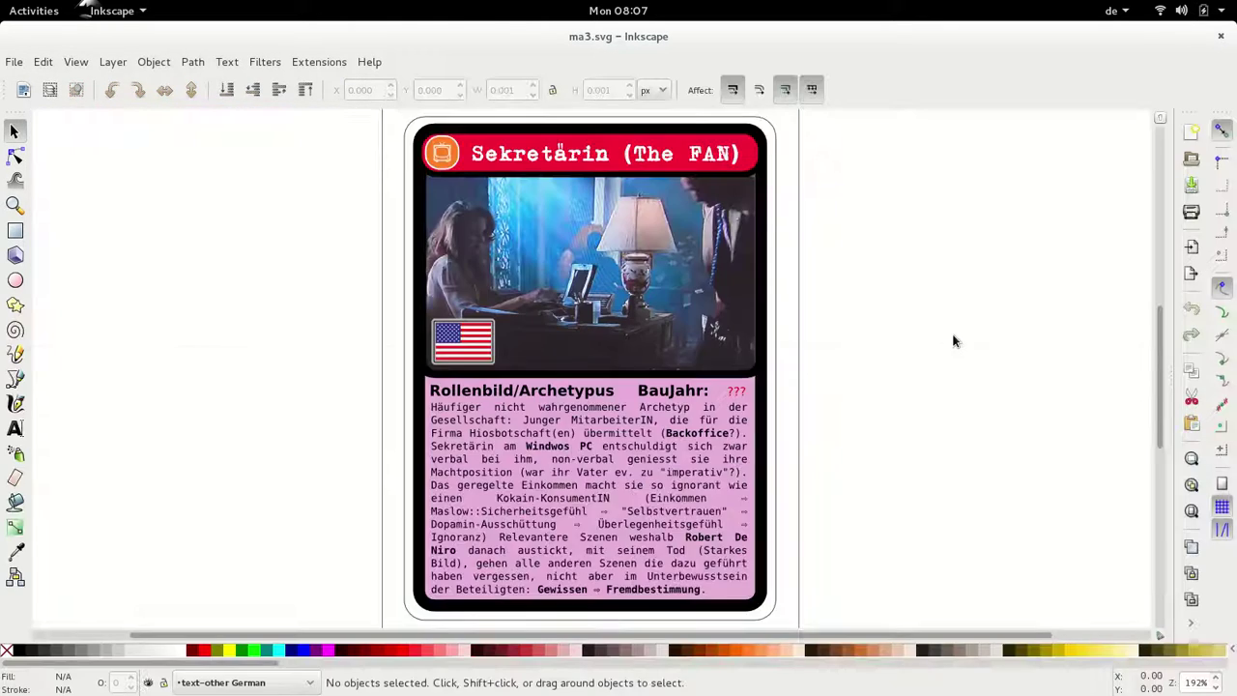
key("ctrl+a")
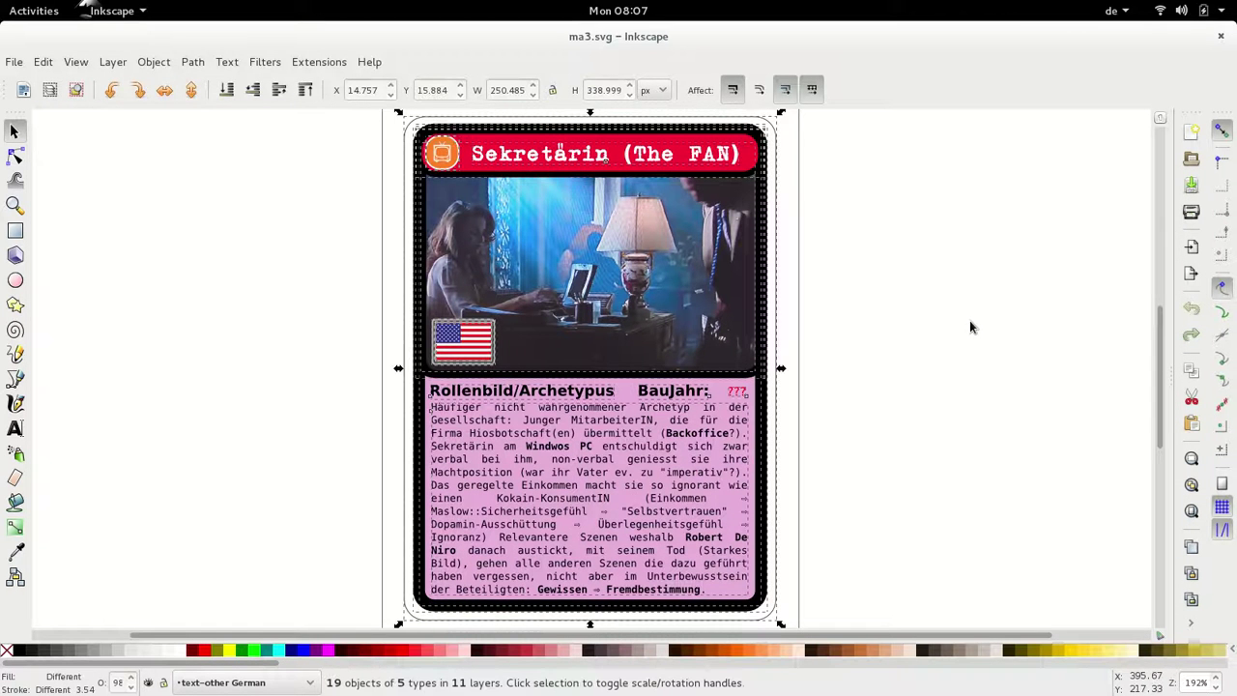
key("alt+Tab")
key("ctrl+v")
key("ctrl+g")
key("alt+Tab")
key("ctrl+w")
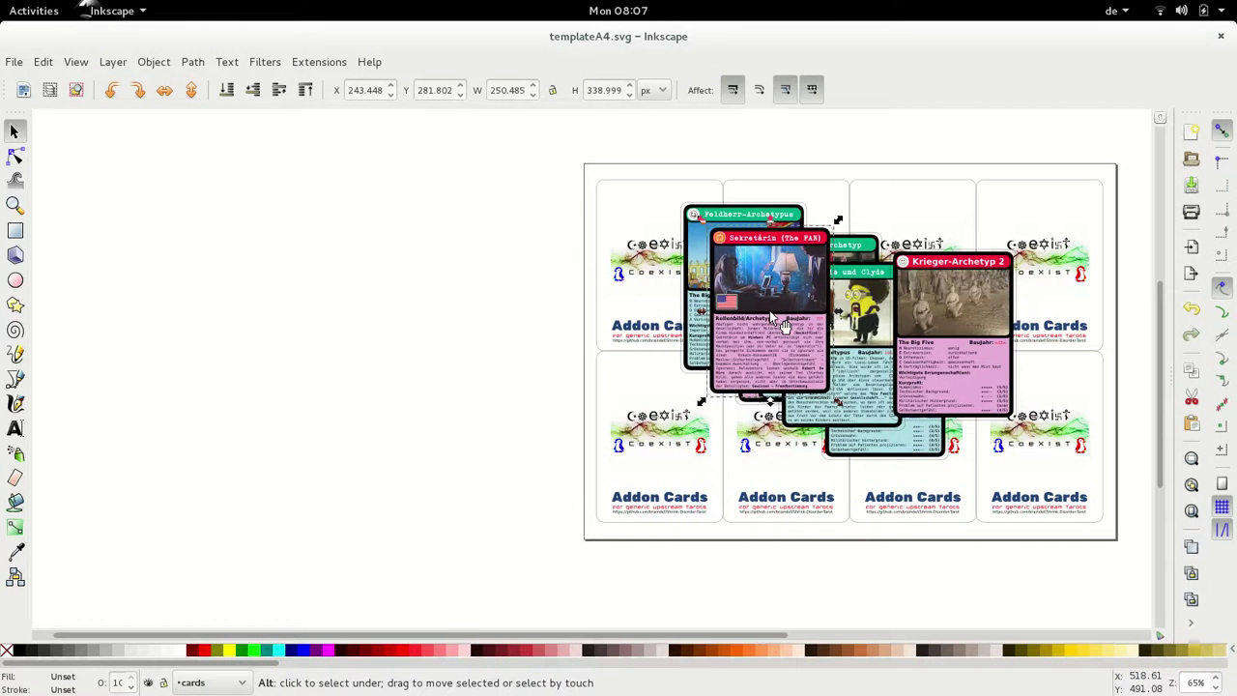
- Copy all layers of the "Skalve" card from ra2.svg into templateA4.svg and group the pasted objects
key("alt+Tab")
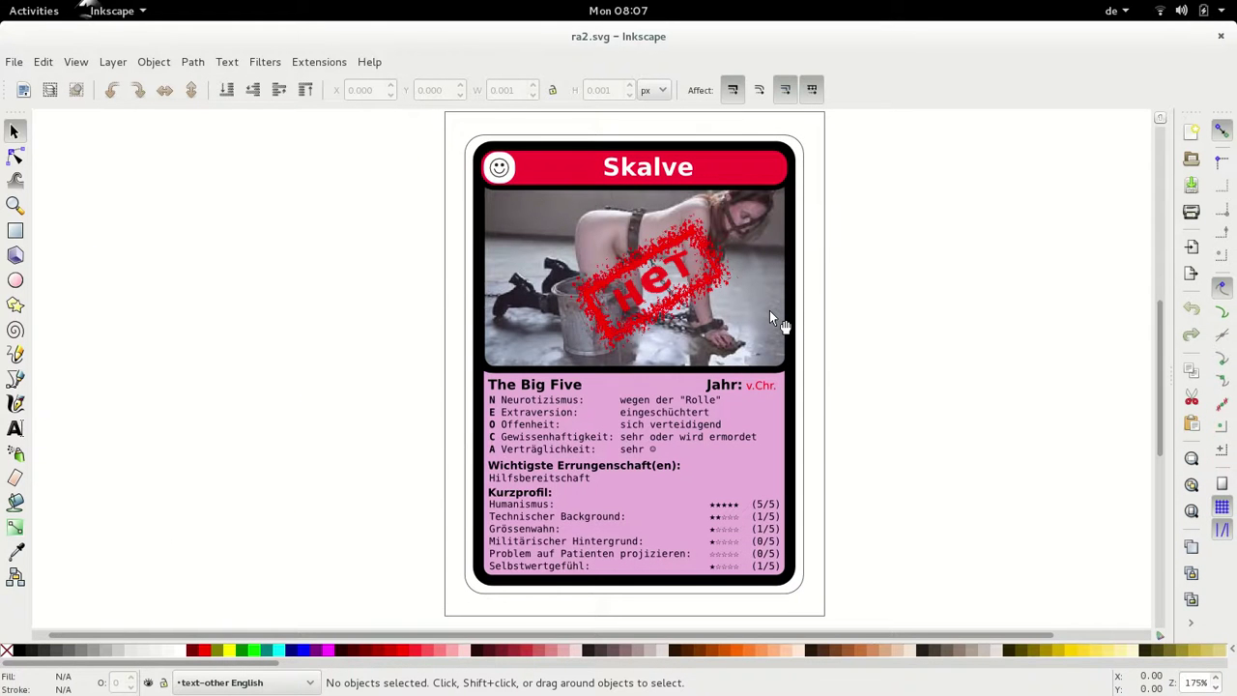
key("ctrl+alt+a")
key("ctrl+c")
key("alt+Tab")
key("ctrl+v")
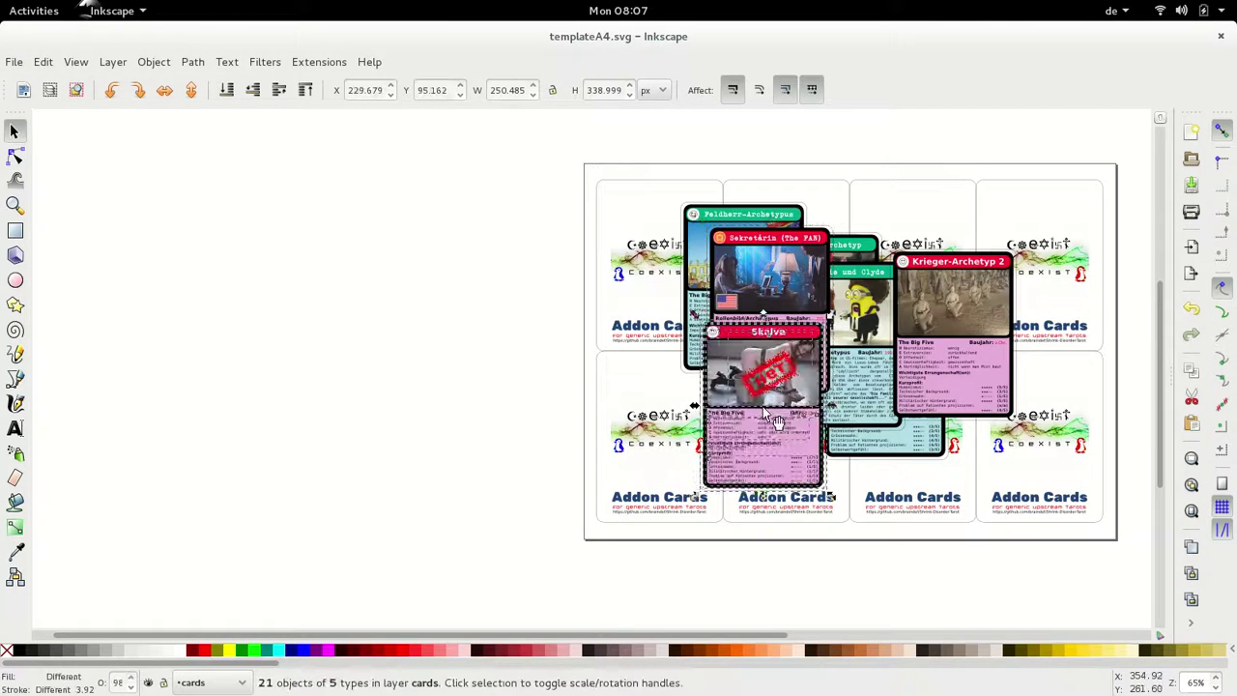
key("ctrl+g")
- Arrange all eight card groups in 2 rows and 4 columns with zero spacing and group them together
key("ctrl+a")
key("alt+o")
key("Up")
key("Return")
type("2")
key("Tab")
key("Tab")
key("Tab")
key("Tab")
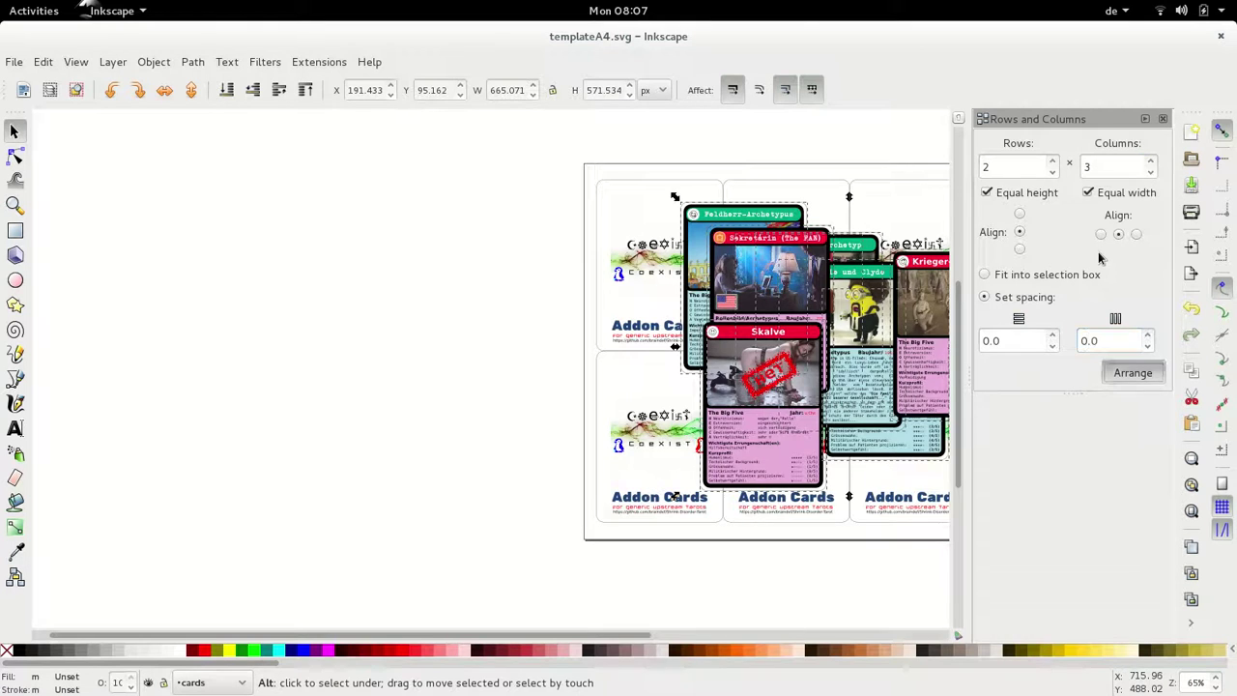
key("Return")
- Align the card group's top edge to the page's bottom edge and save the sheet as ra3-ma2-ma5-ja5-ma1-ja4-ma3-ra2.svg in the A4 folder
key("shift+ctrl+a")
left_click(1102, 233)
key("shift+ctrl+s")
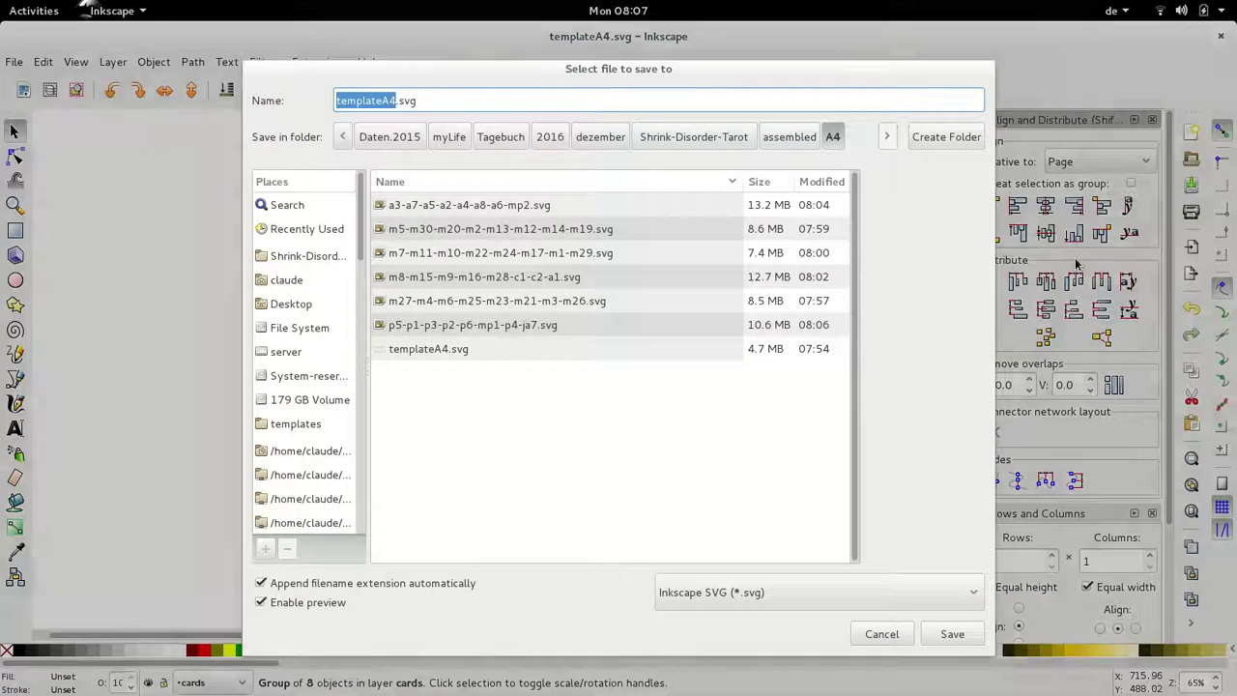
key("ctrl+v")
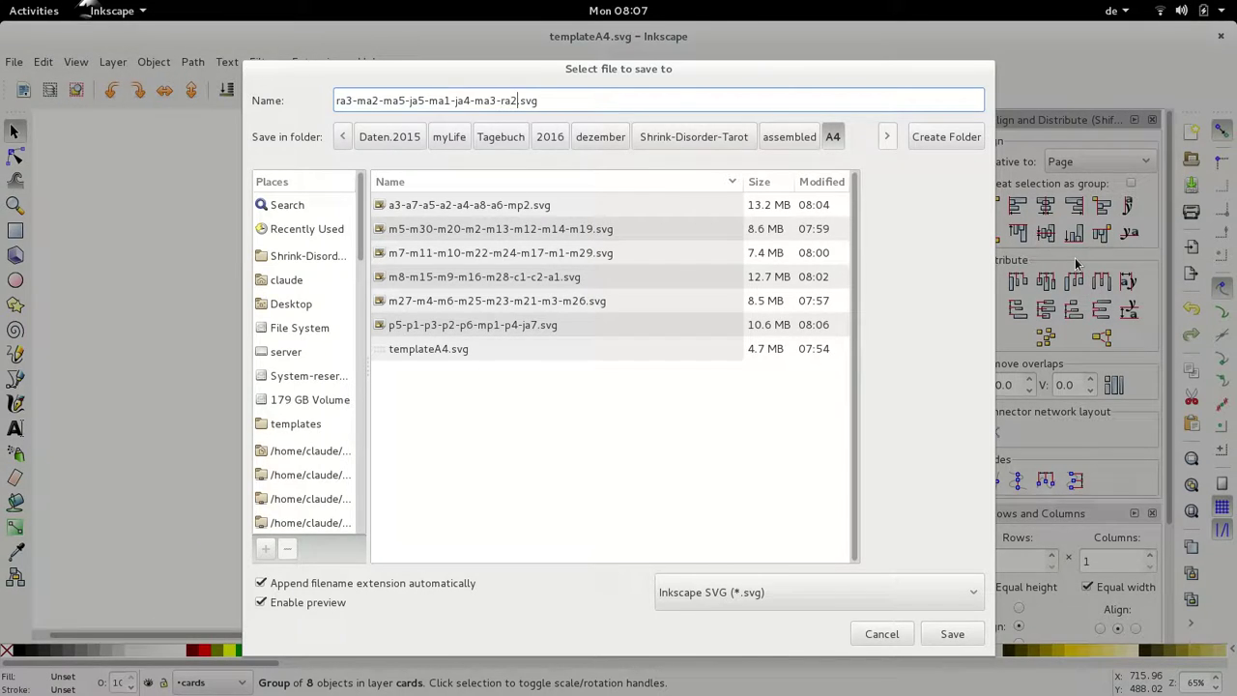
key("Return")
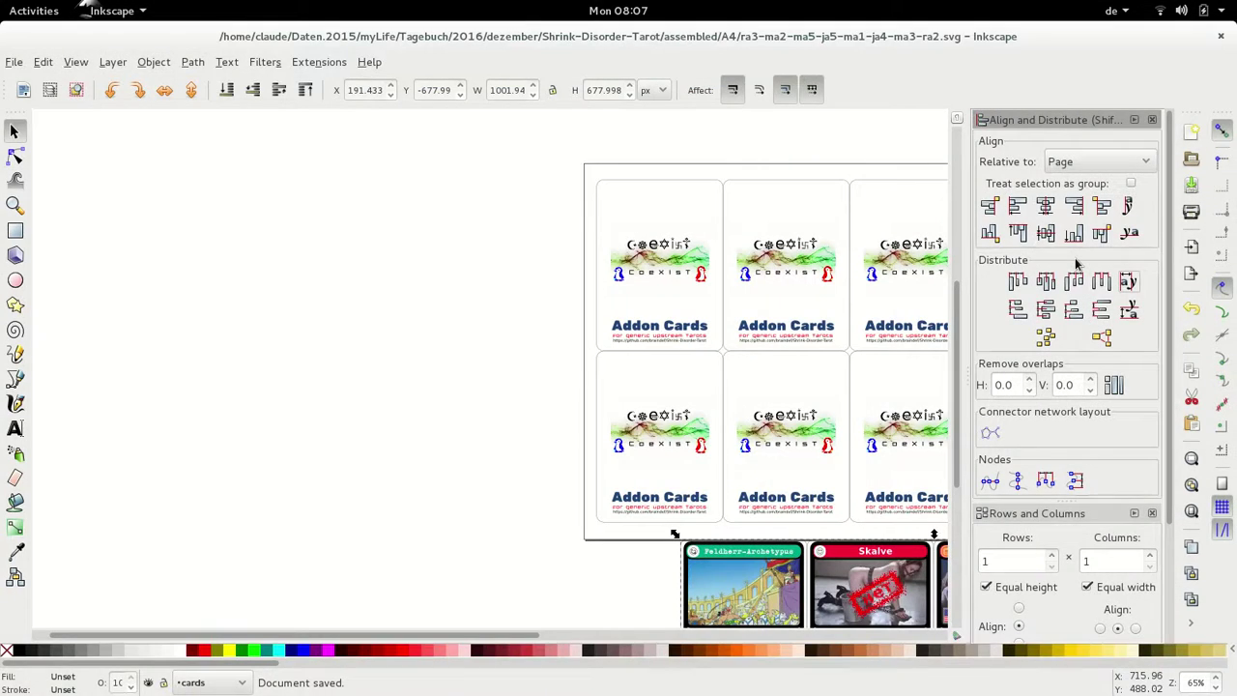
- Copy all layers of the "Hostage (The Recruit)" card from ma4.svg into templateA4.svg and group the pasted objects
key("alt+Tab")
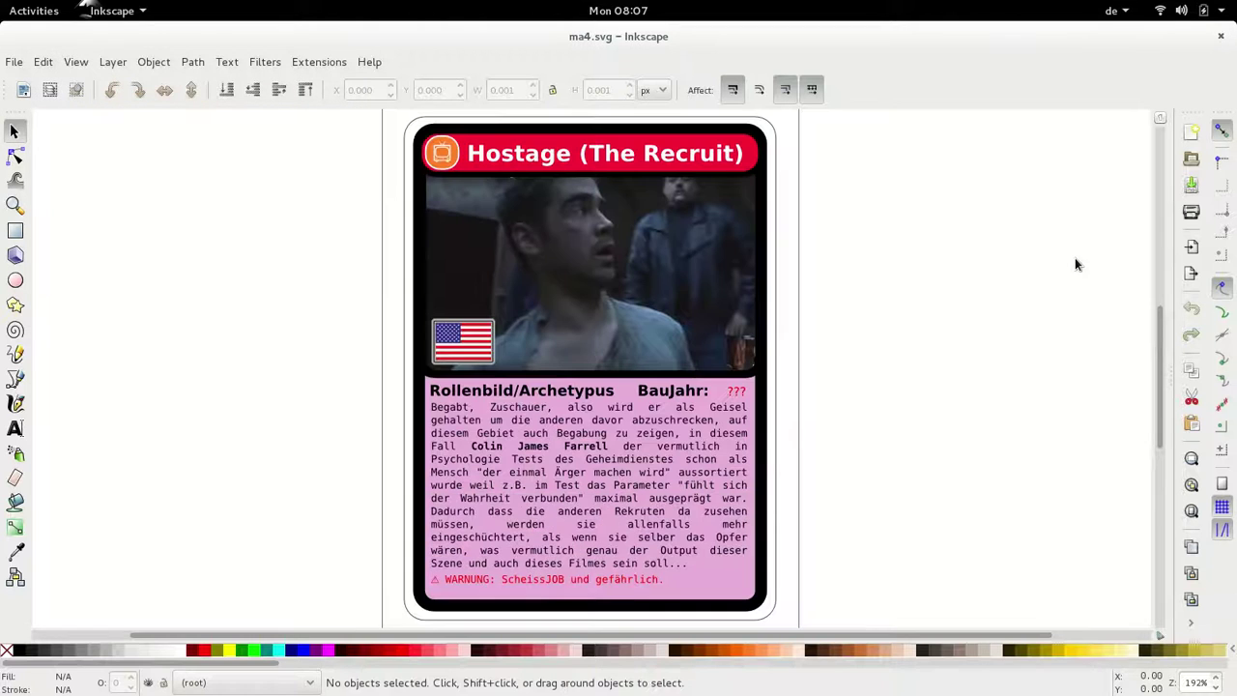
key("ctrl+alt+a")
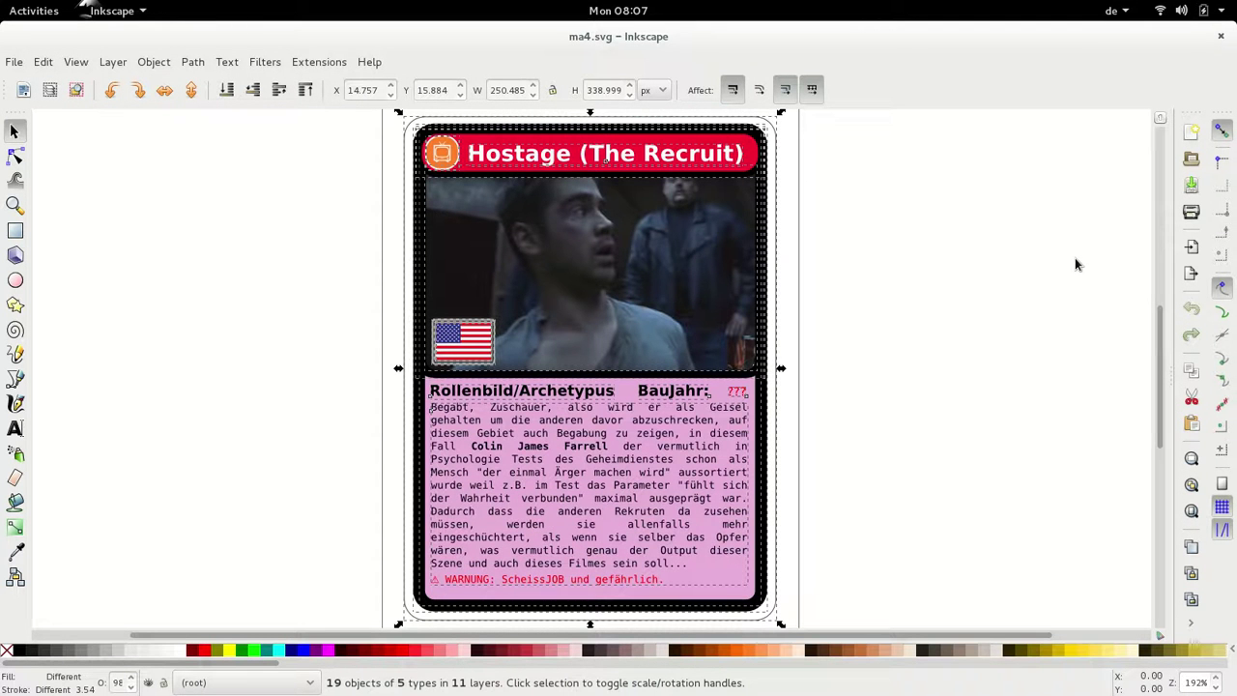
key("ctrl+w")
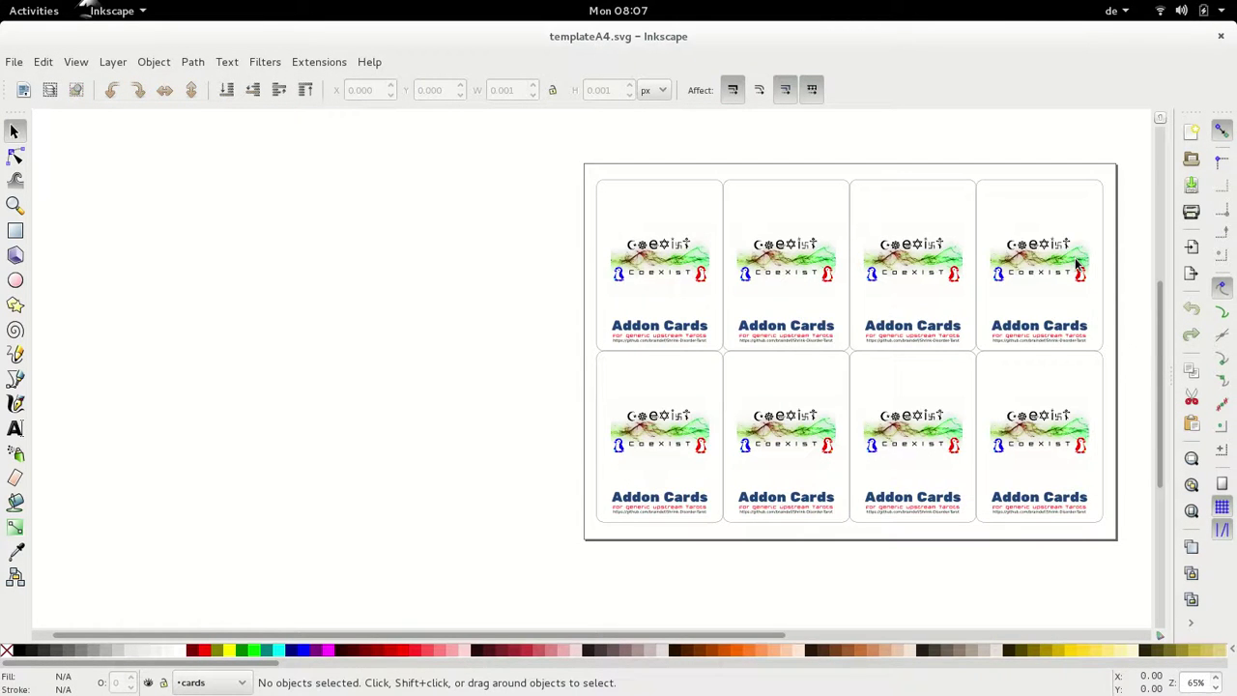
key("ctrl+v")
key("ctrl+g")
key("ctrl+Tab")
key("ctrl+Tab")
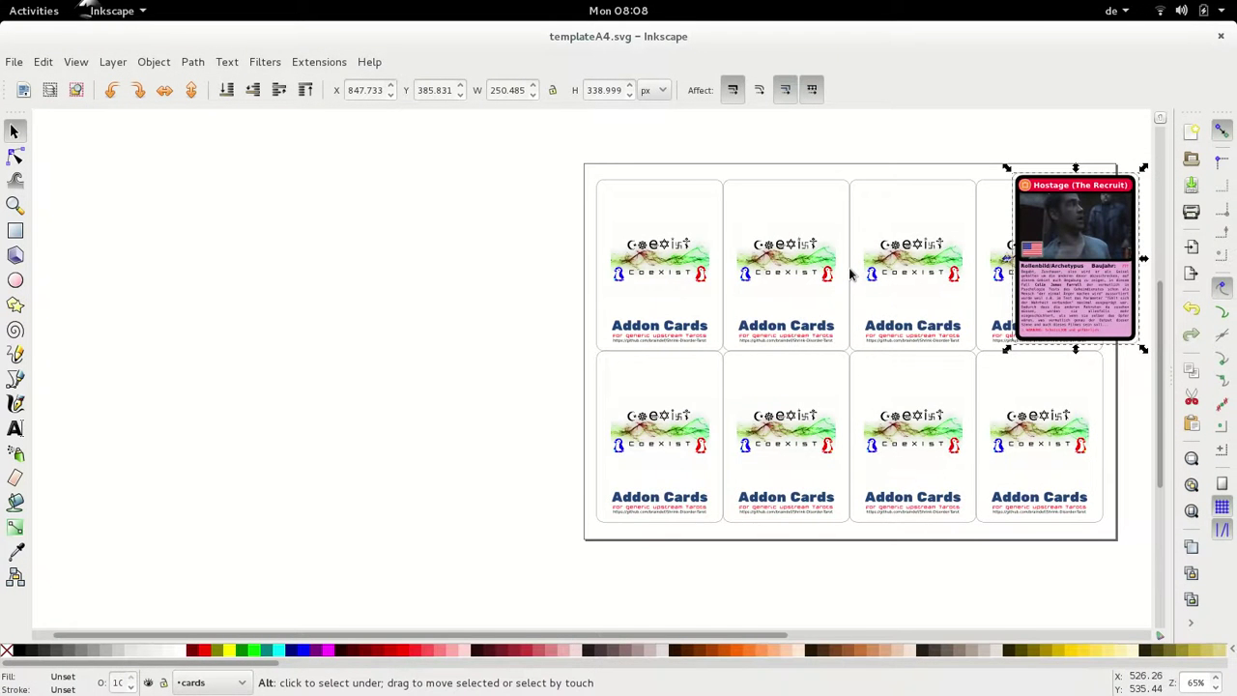
- Copy all layers of the "Le Chuck" card from g1.svg into templateA4.svg and group the pasted objects
key("ctrl+Tab")
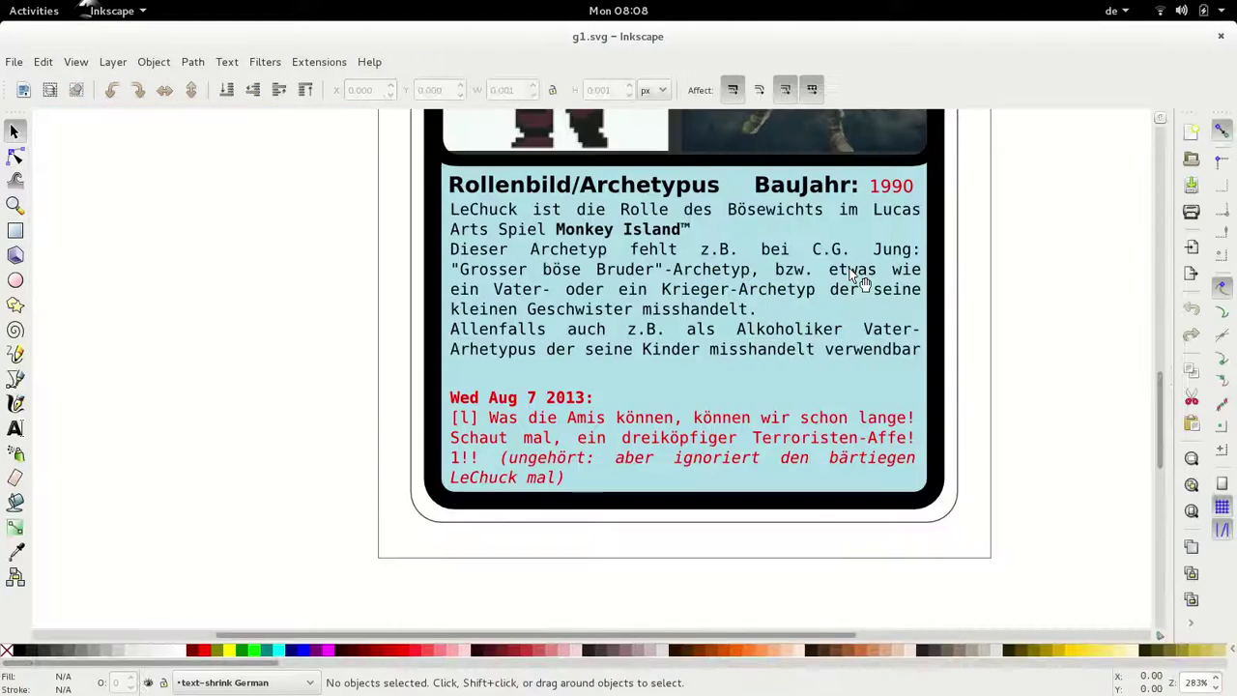
key("ctrl+alt+a")
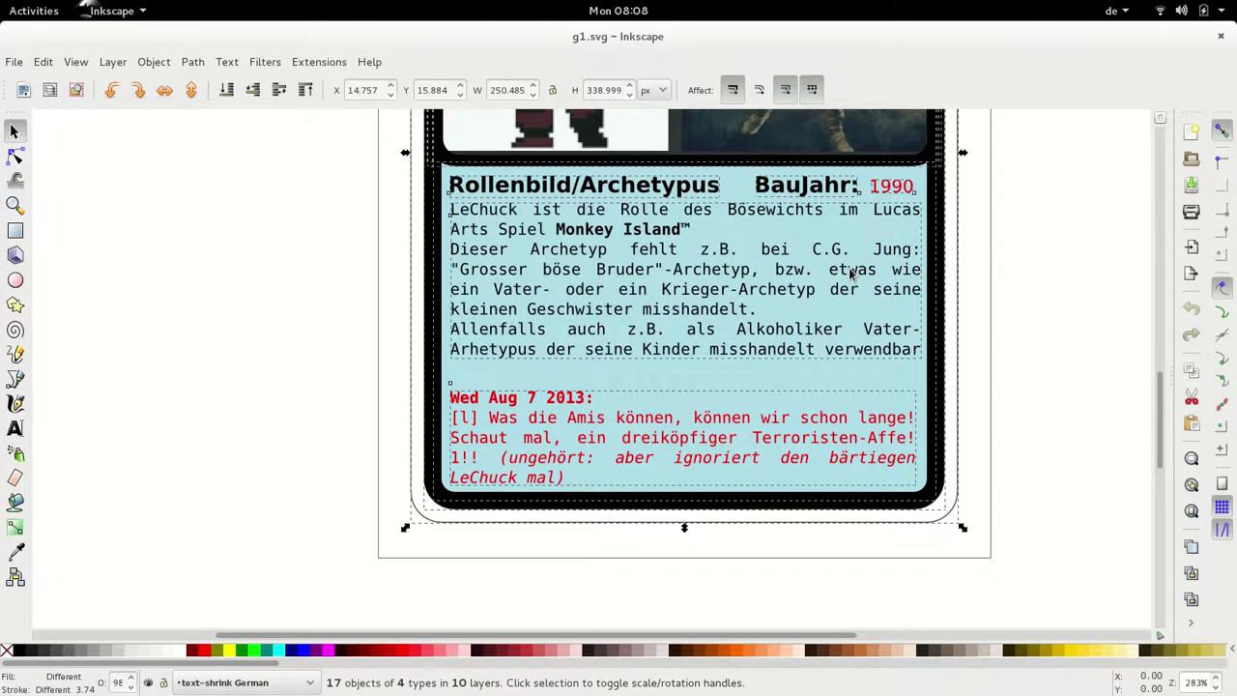
key("ctrl+Tab")
key("ctrl+v")
key("ctrl+g")
key("alt+Tab")
key("alt+Tab")
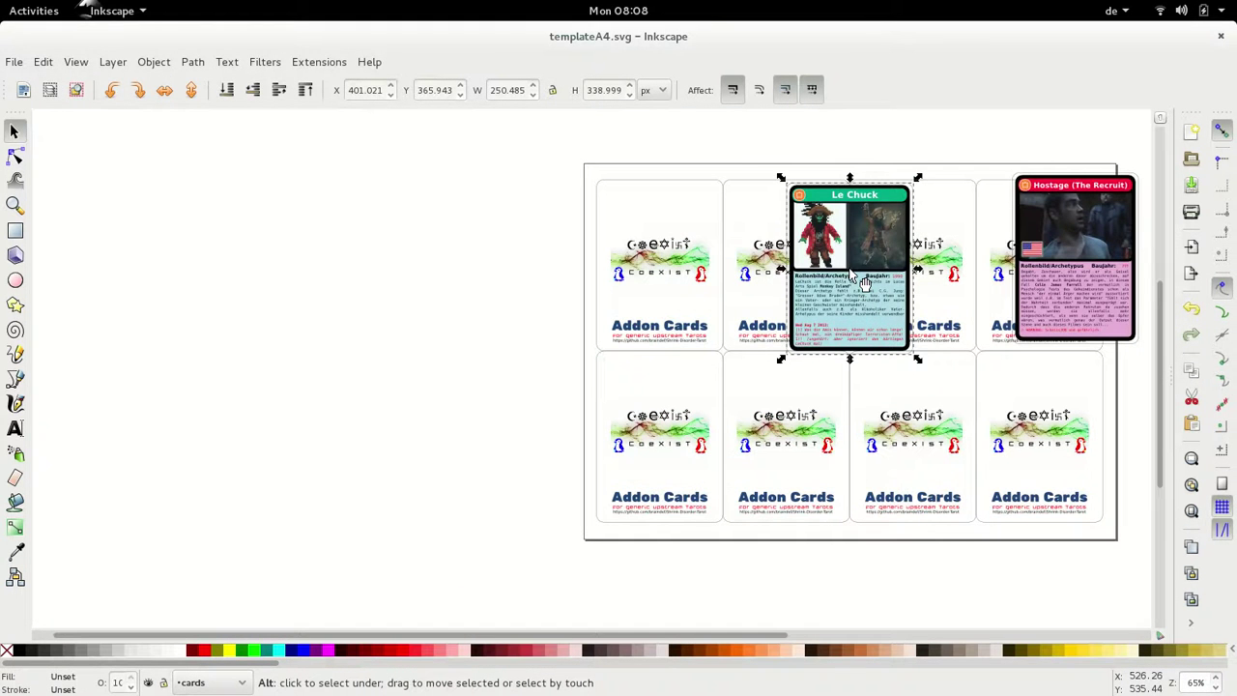
- Copy all layers of the "Sophie Scholl Archetyp" card from ma6.svg into templateA4.svg and group the pasted objects
key("alt+Tab")
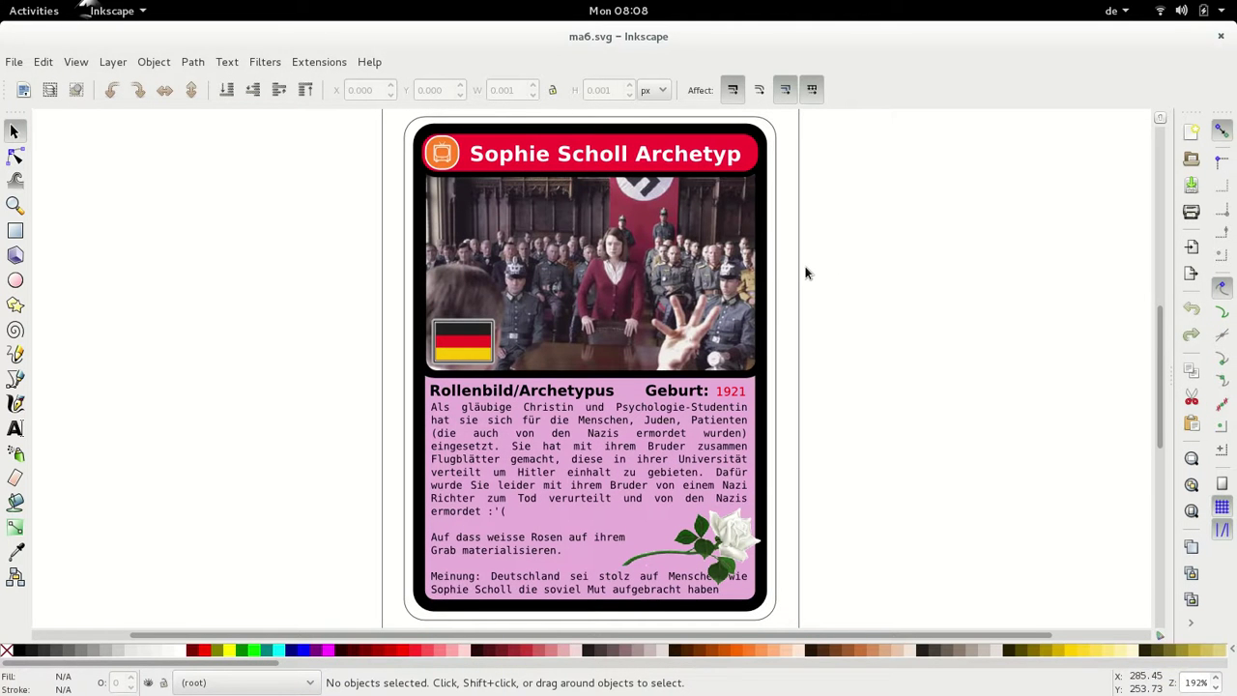
key("ctrl+alt+a")
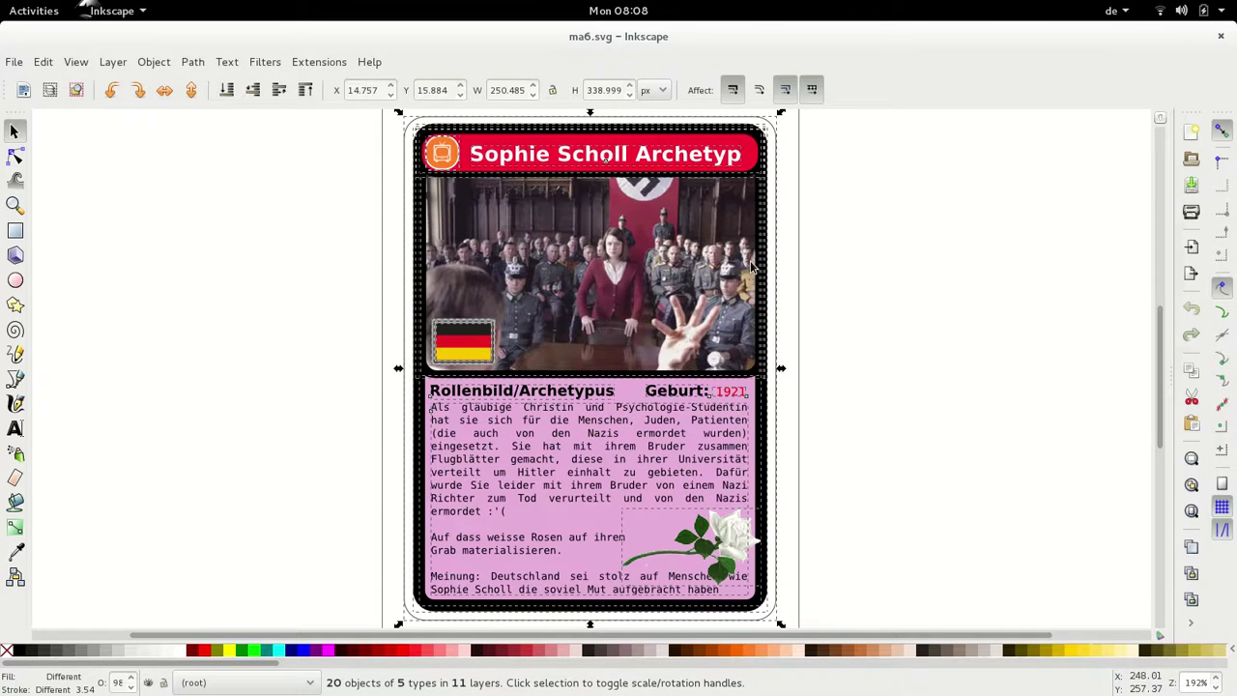
key("ctrl+c")
key("alt+Tab")
key("ctrl+v")
key("ctrl+g")
key("alt+Tab")
key("alt+Tab")
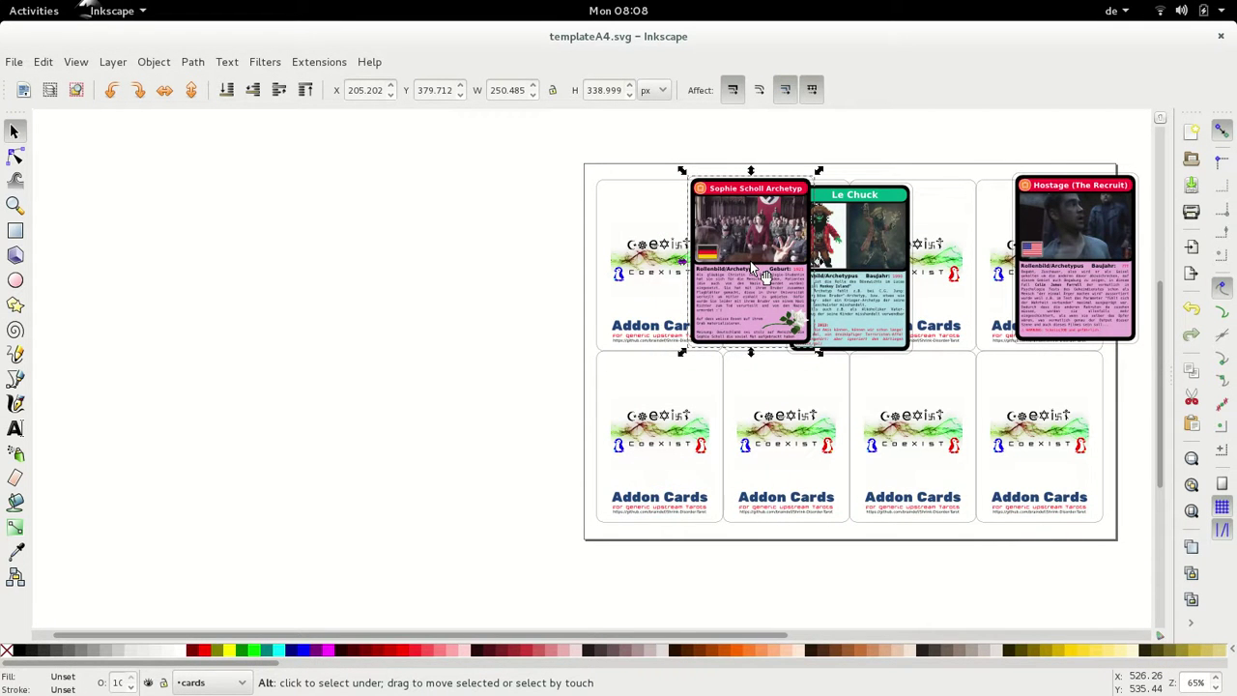
- Copy all layers of the "KucKucksClan-Archetyp" card from ra1.svg into templateA4.svg and group the pasted objects
key("alt+Tab")
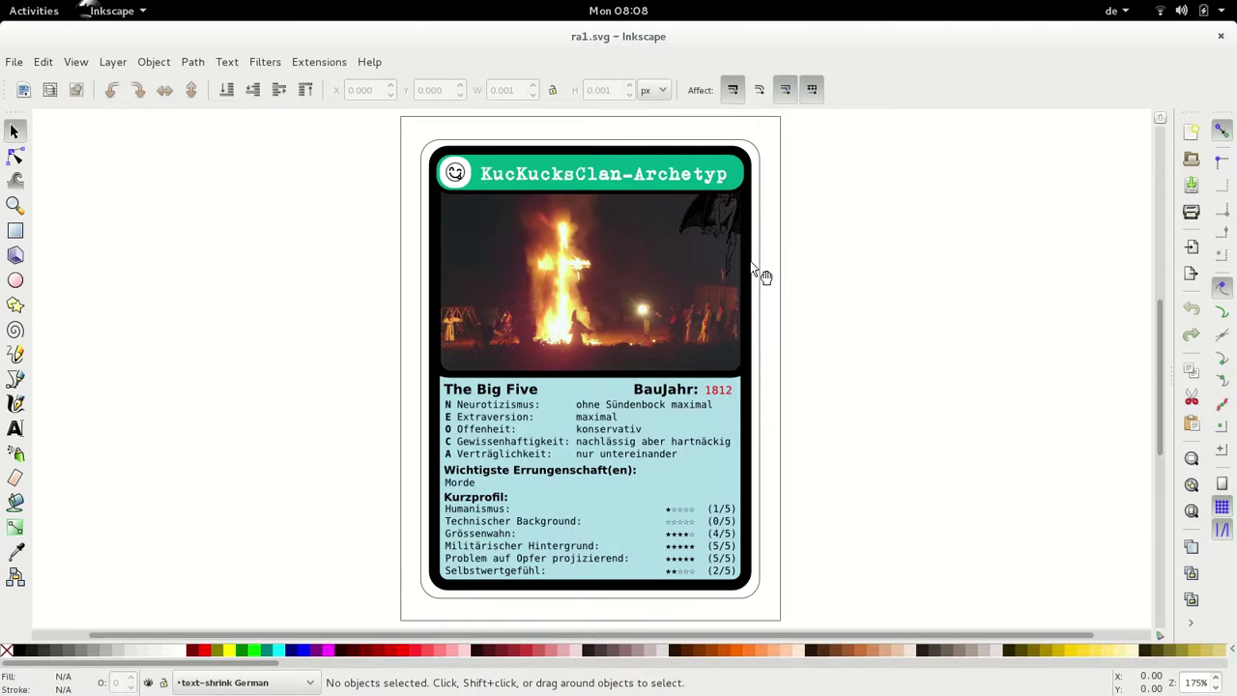
key("ctrl+alt+a")
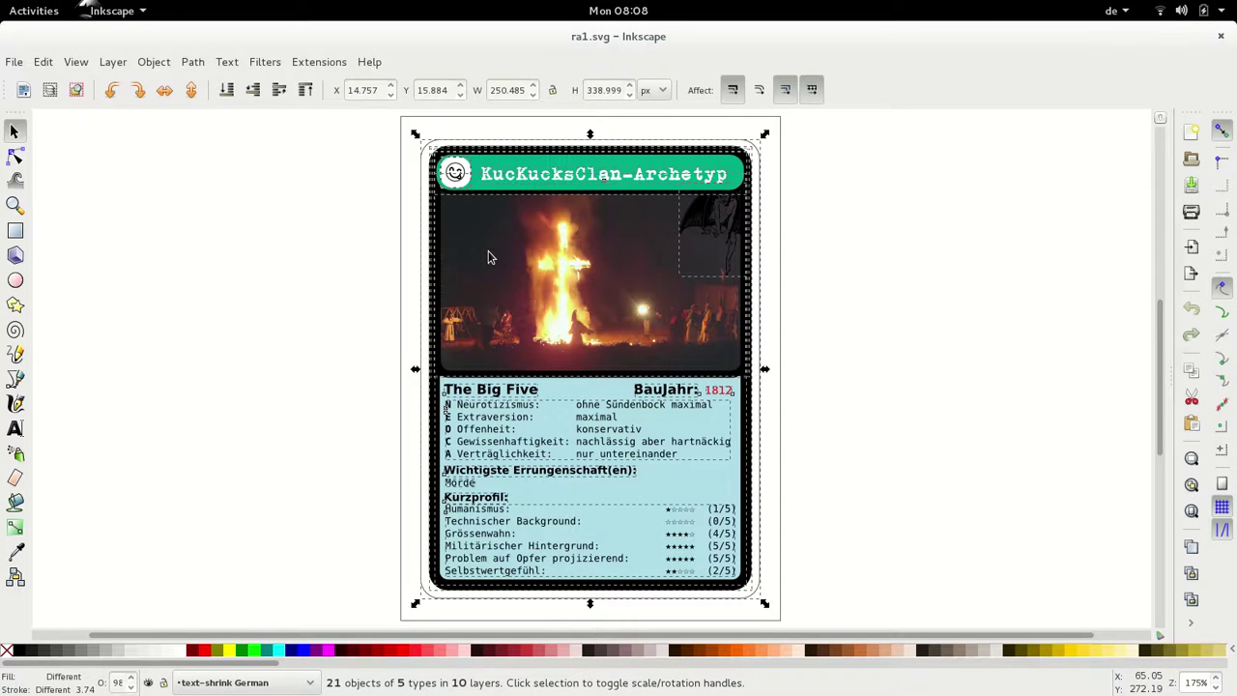
key("alt+Tab")
key("ctrl+v")
key("ctrl+g")
key("alt+Tab")
key("alt+F4")
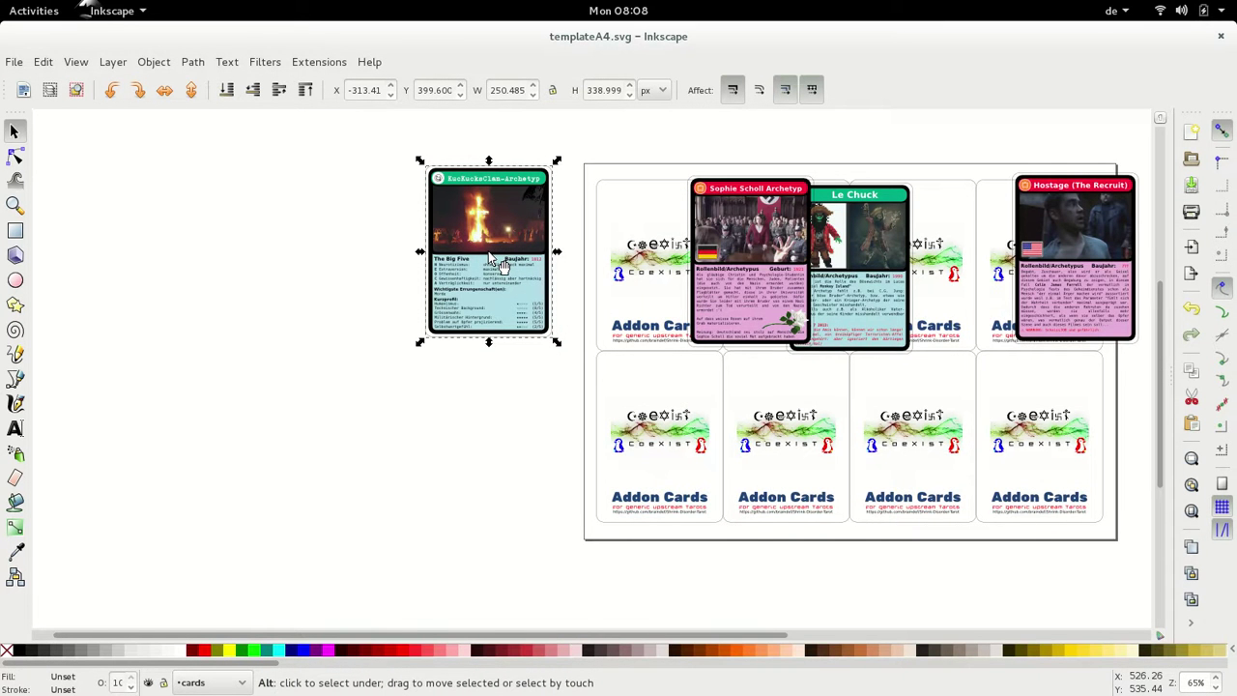
- Copy all layers of the "Mutter-Archetypus" card from ja6.svg into templateA4.svg and group the pasted objects
key("alt+Tab")
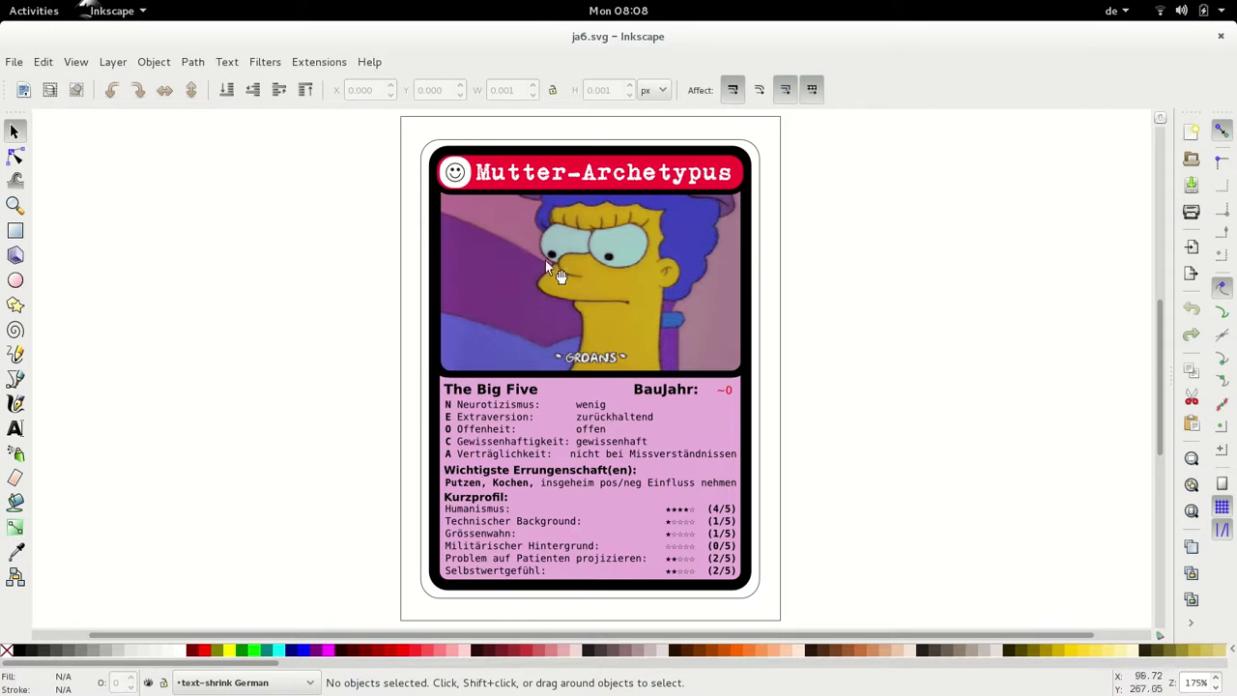
key("ctrl+alt+a")
key("ctrl+c")
key("alt+Tab")
key("ctrl+v")
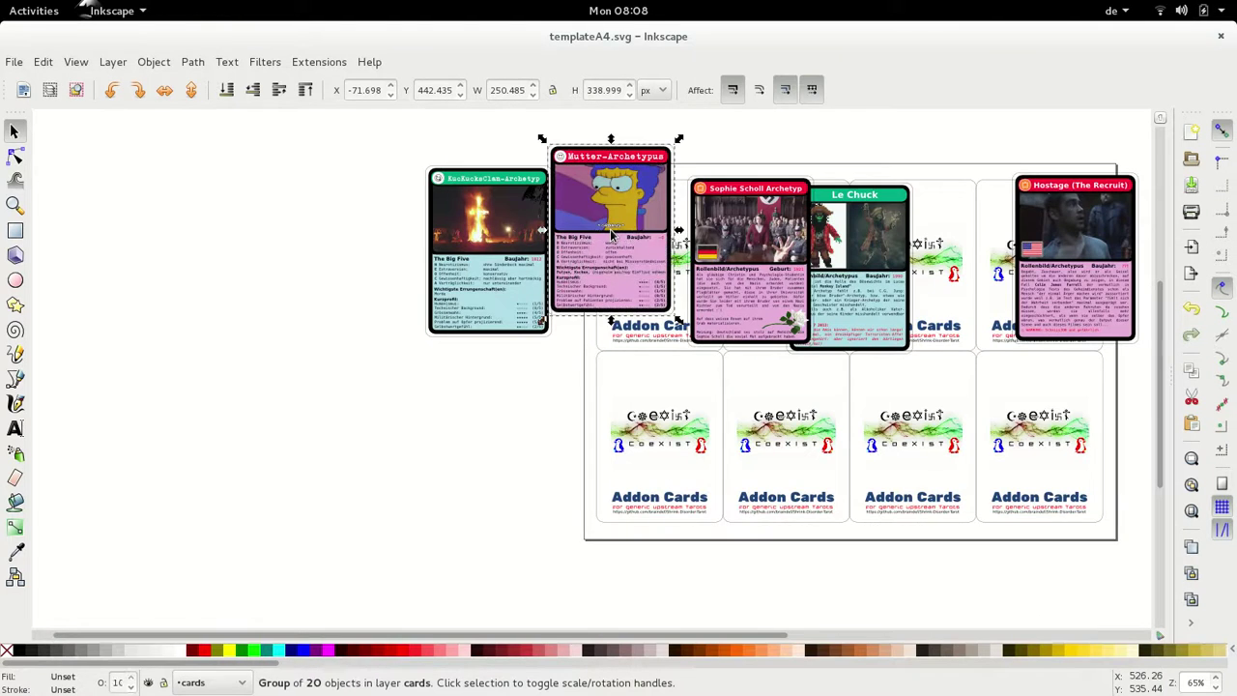
key("alt+Tab")
key("alt+Tab")
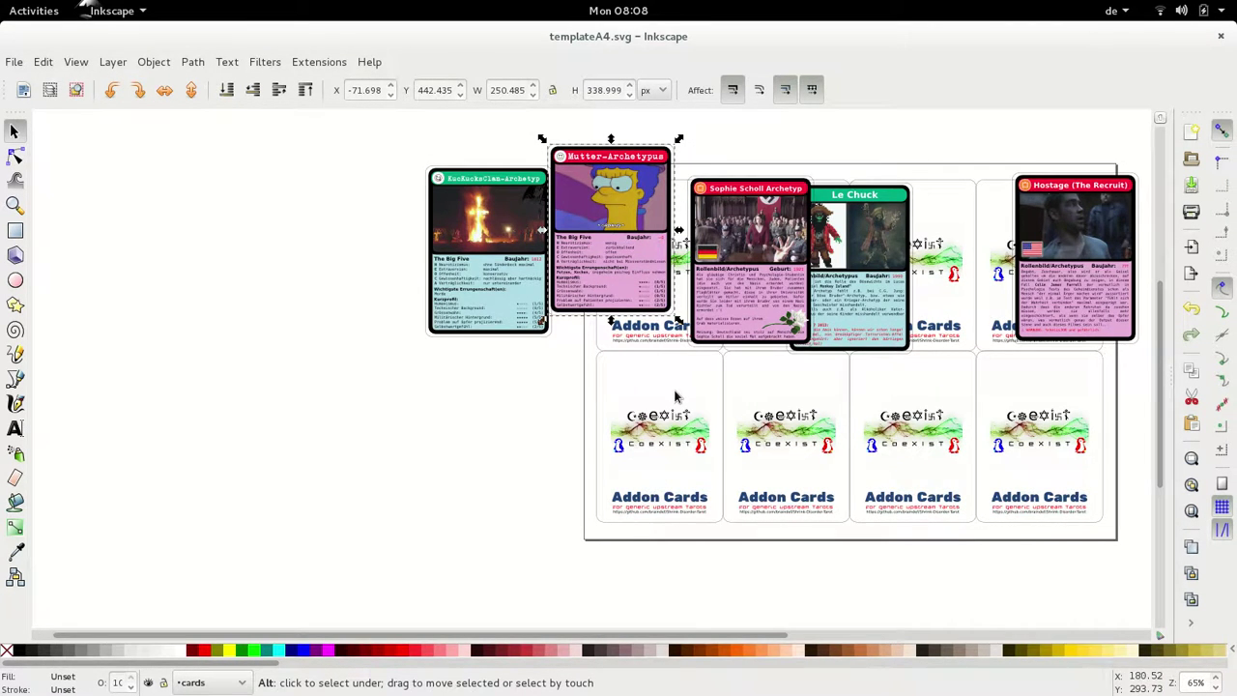
- Copy all layers of the "Engel Archtyp" card from ja2.svg into templateA4.svg and group the pasted objects
key("alt+Tab")
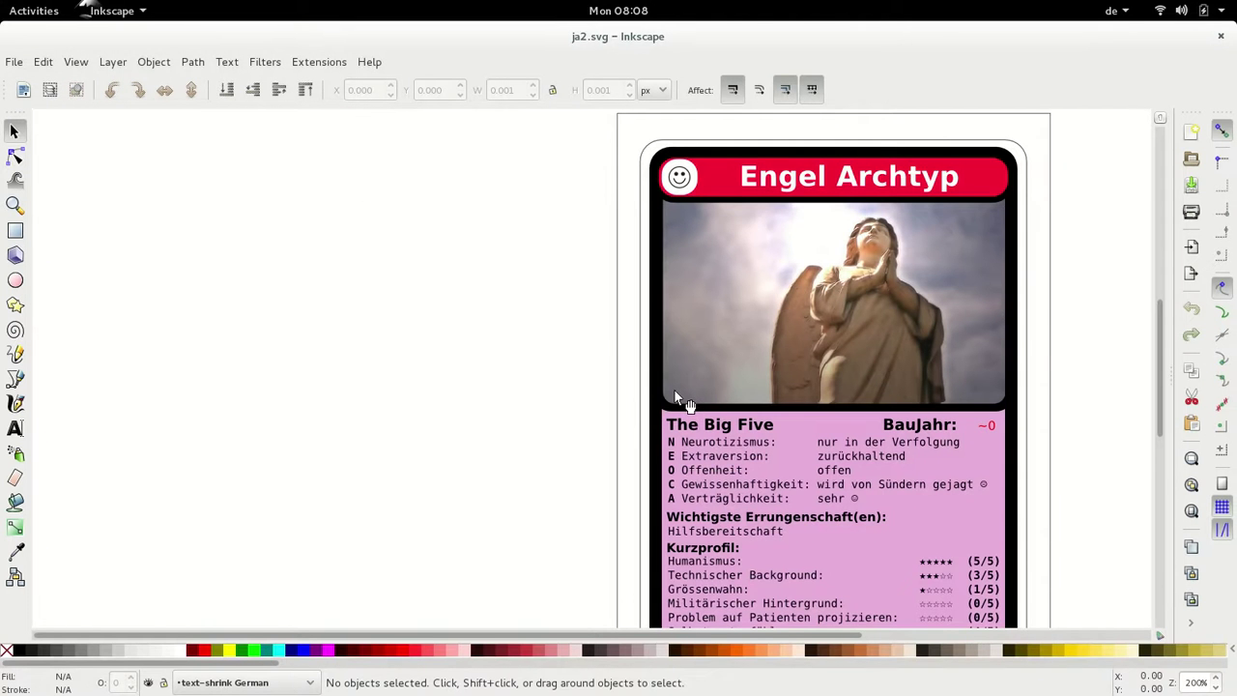
key("ctrl+alt+a")
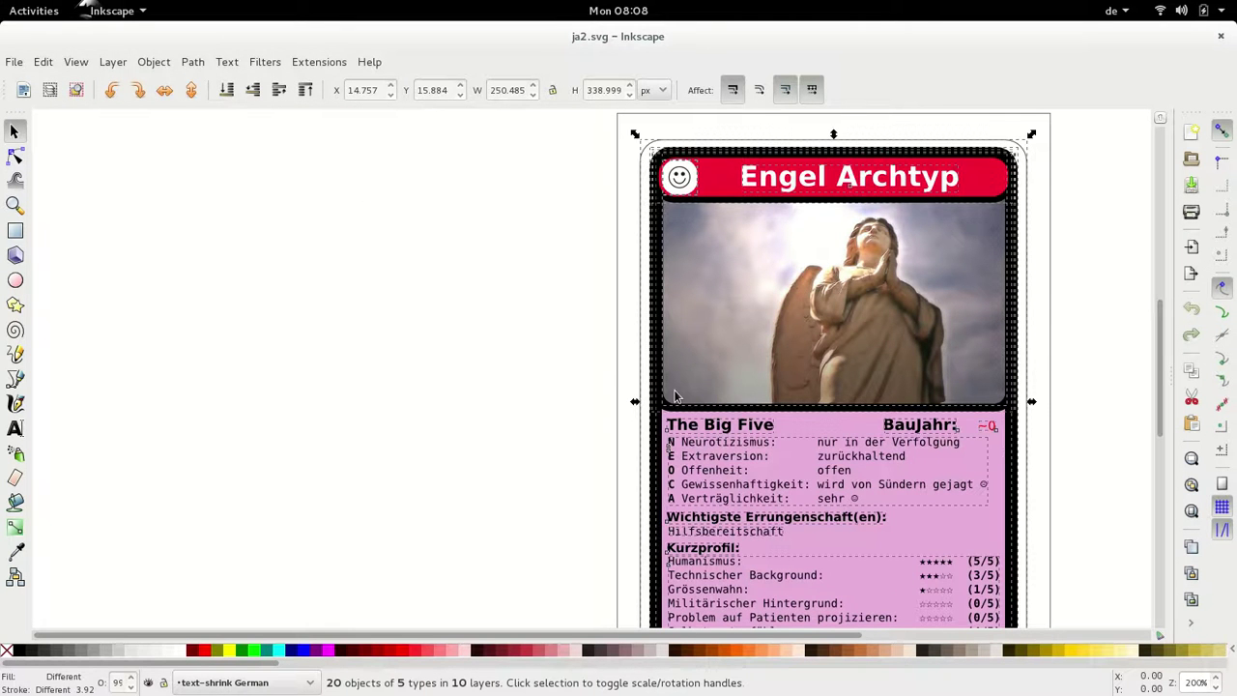
key("alt+Tab")
key("ctrl+v")
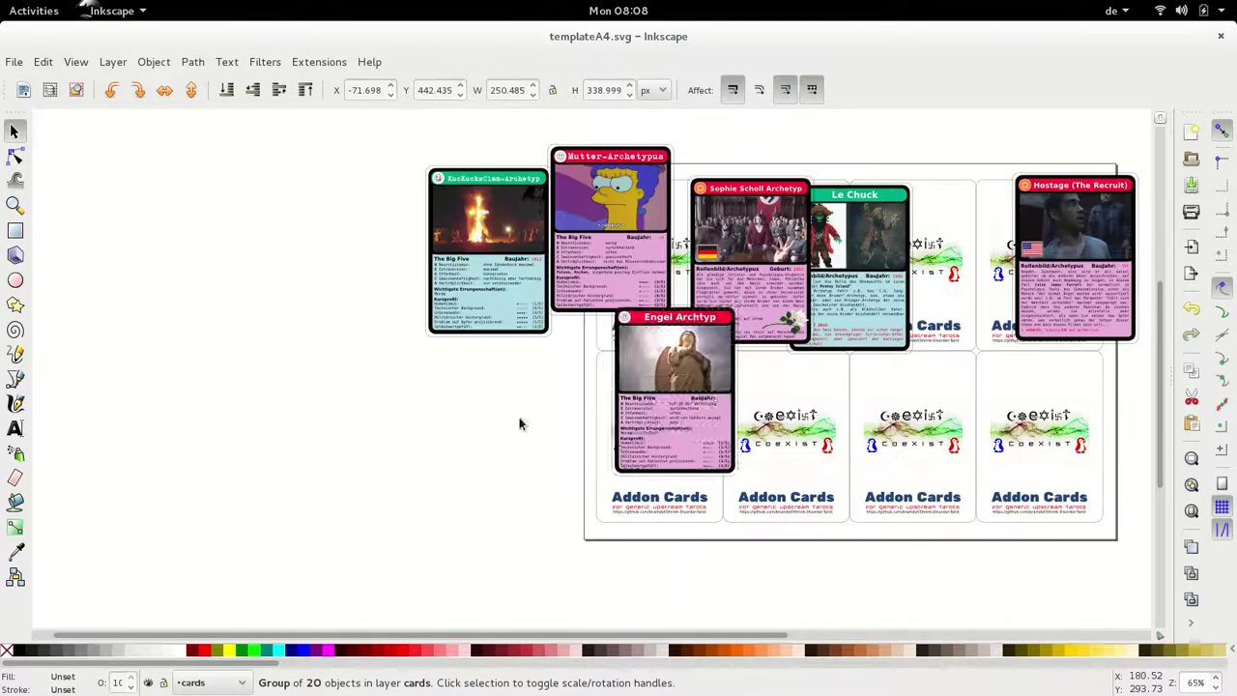
key("alt+Tab")
key("alt+Tab")
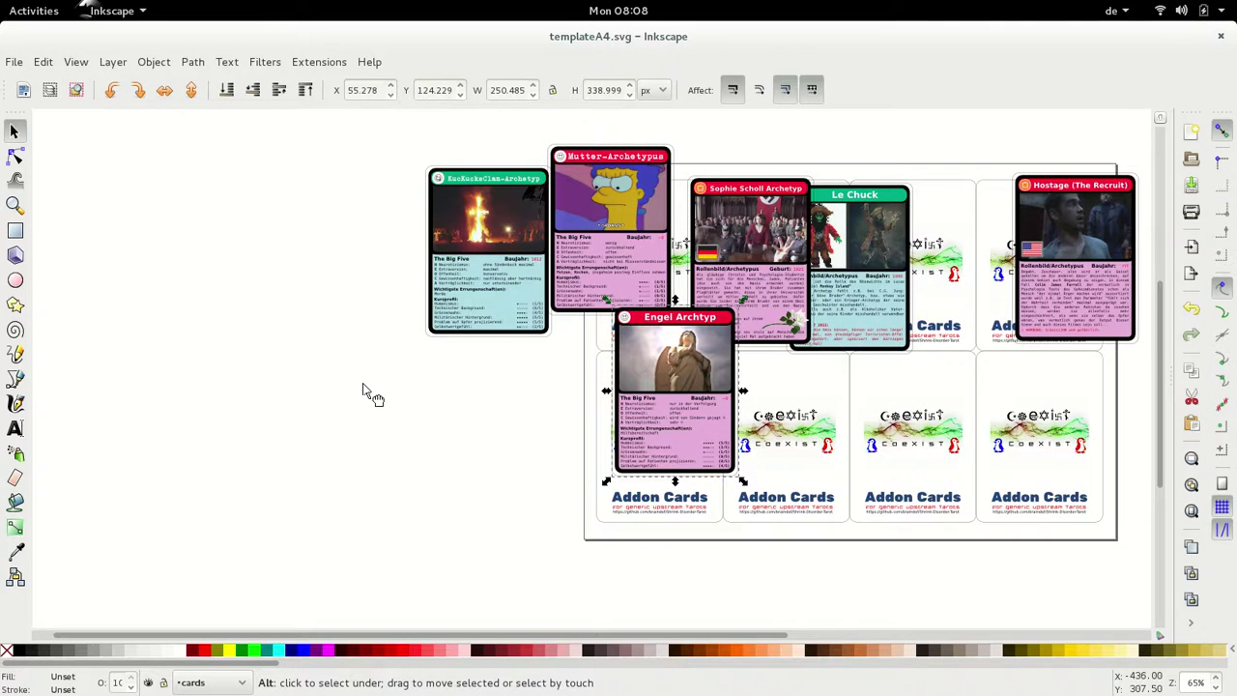
- Copy all layers of the "Falscher Engel-Archetyp" card from ja3.svg into templateA4.svg and group the pasted objects
key("alt+Tab")
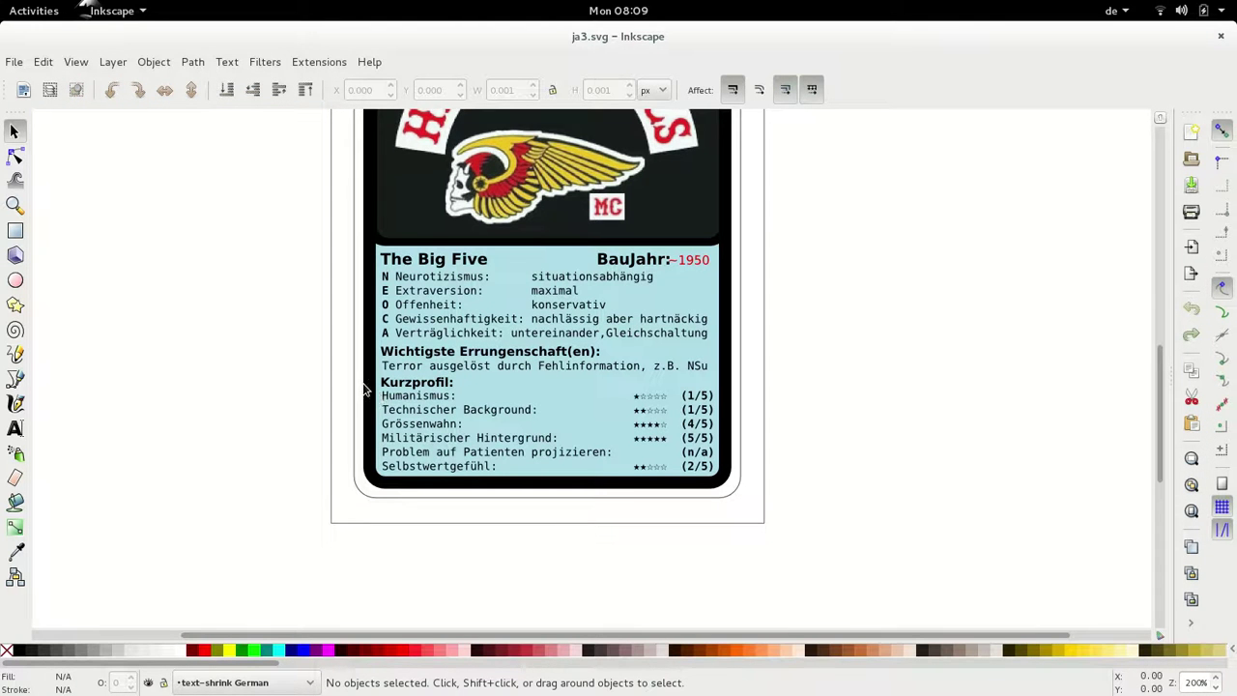
key("ctrl+alt+a")
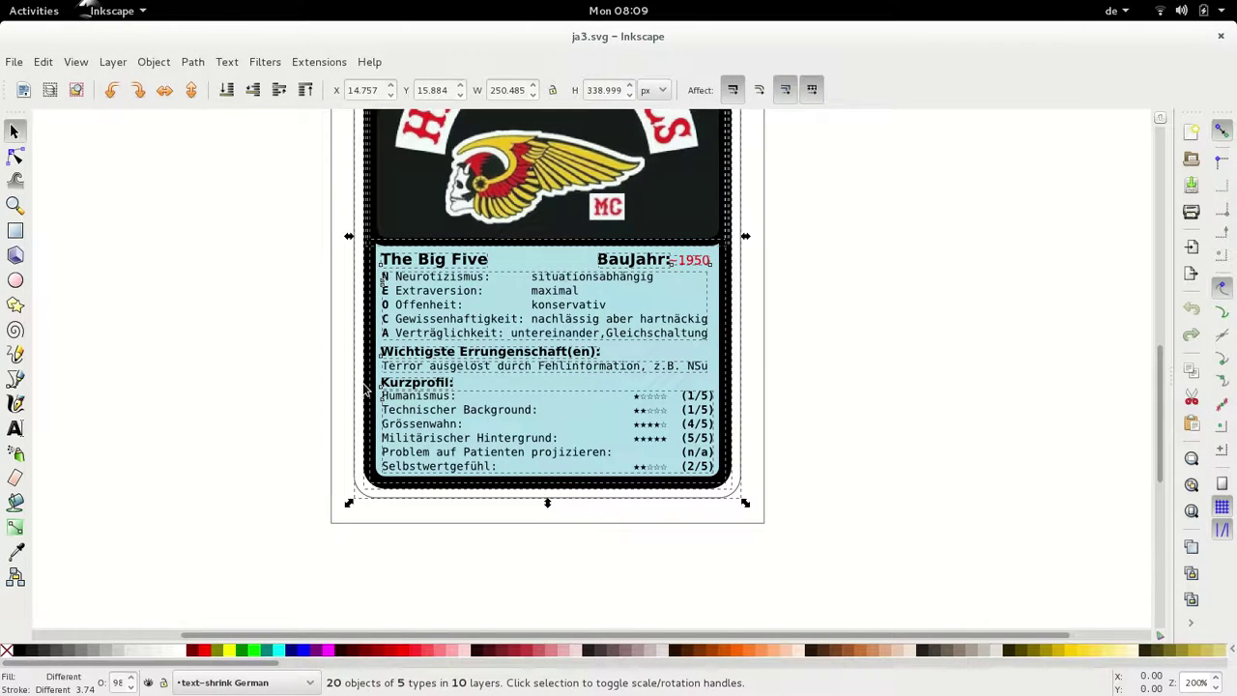
key("alt+Tab")
key("ctrl+v")
key("ctrl+g")
key("alt+Tab")
key("alt+Tab")
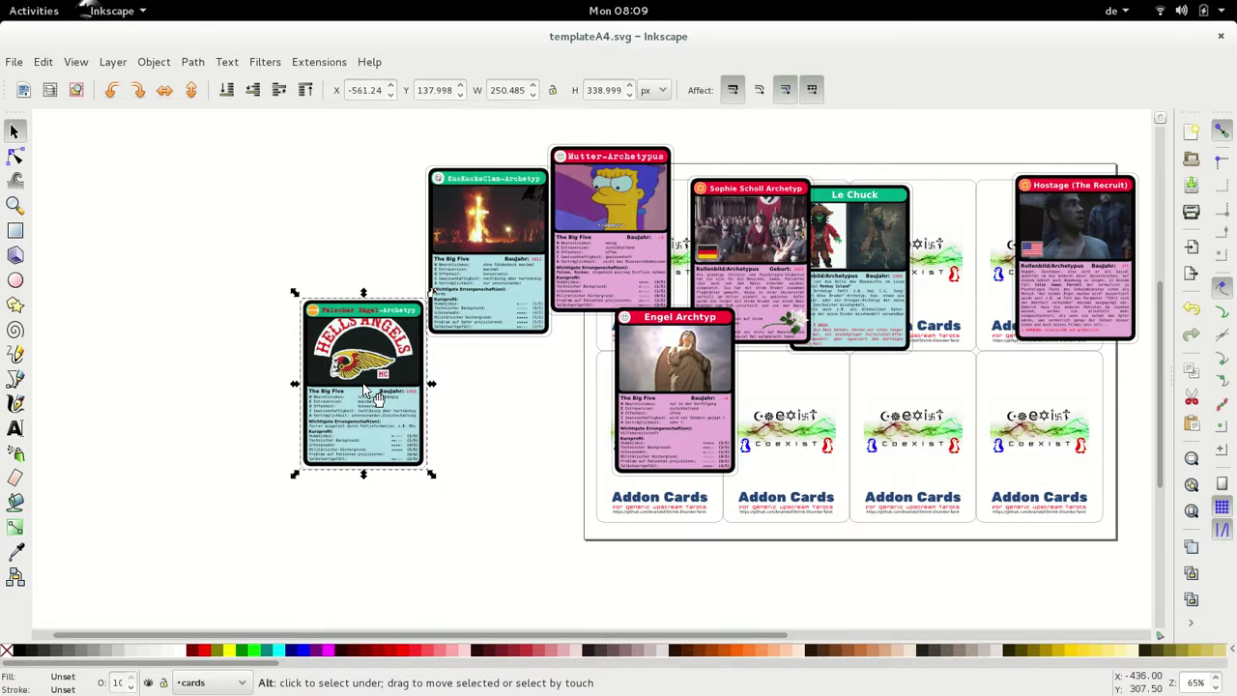
- Copy all layers of the "Guybrush Threepwood" card from g2.svg into templateA4.svg and group the pasted objects
key("alt+Tab")
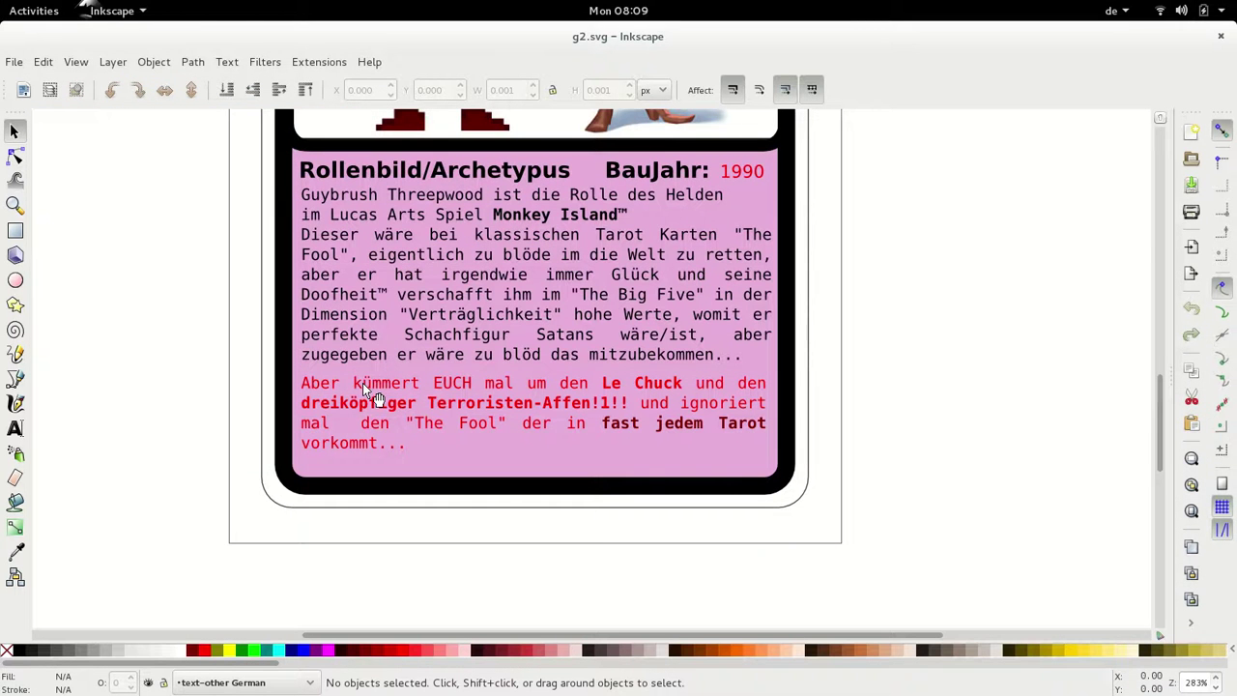
key("ctrl+alt+a")
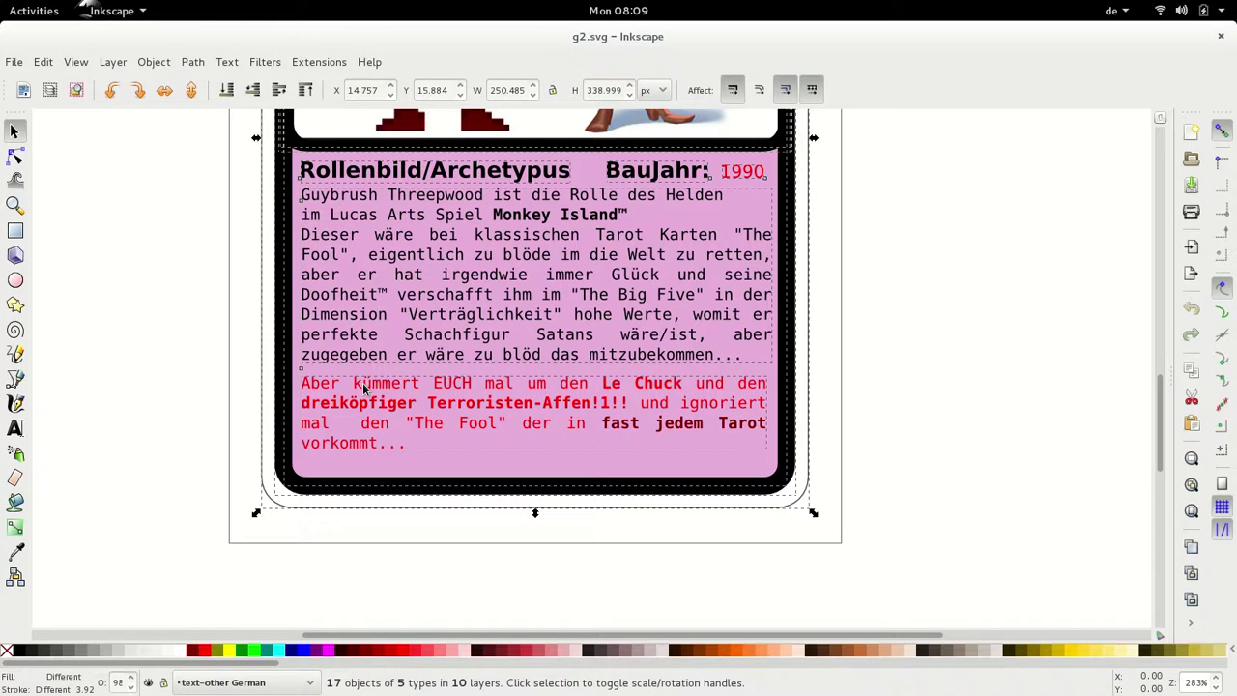
key("ctrl+c")
key("alt+Tab")
key("ctrl+v")
key("ctrl+g")
key("alt+Tab")
key("alt+Tab")
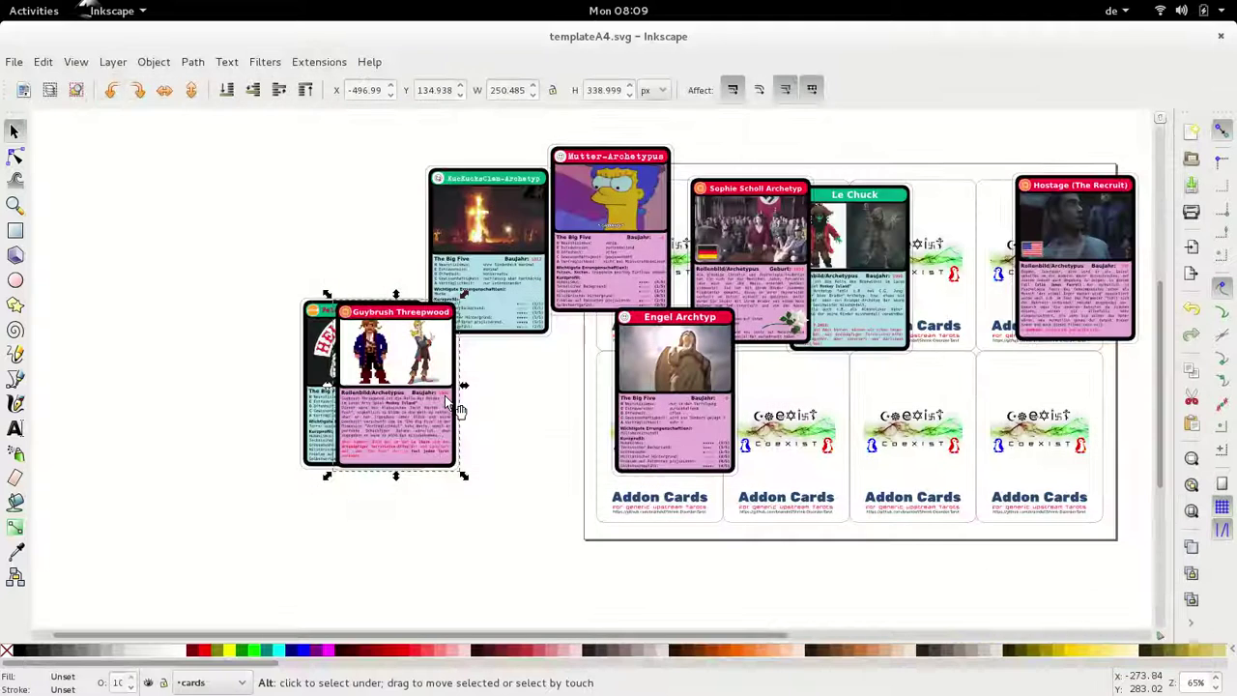
- Arrange the eight card groups in 2 rows and 4 columns with 0.0 spacing and combine them into one group
key("ctrl+a")
key("alt+o")
key("w")
key("Tab")
type("2")
key("Tab")
key("Tab")
key("Tab")
key("Tab")
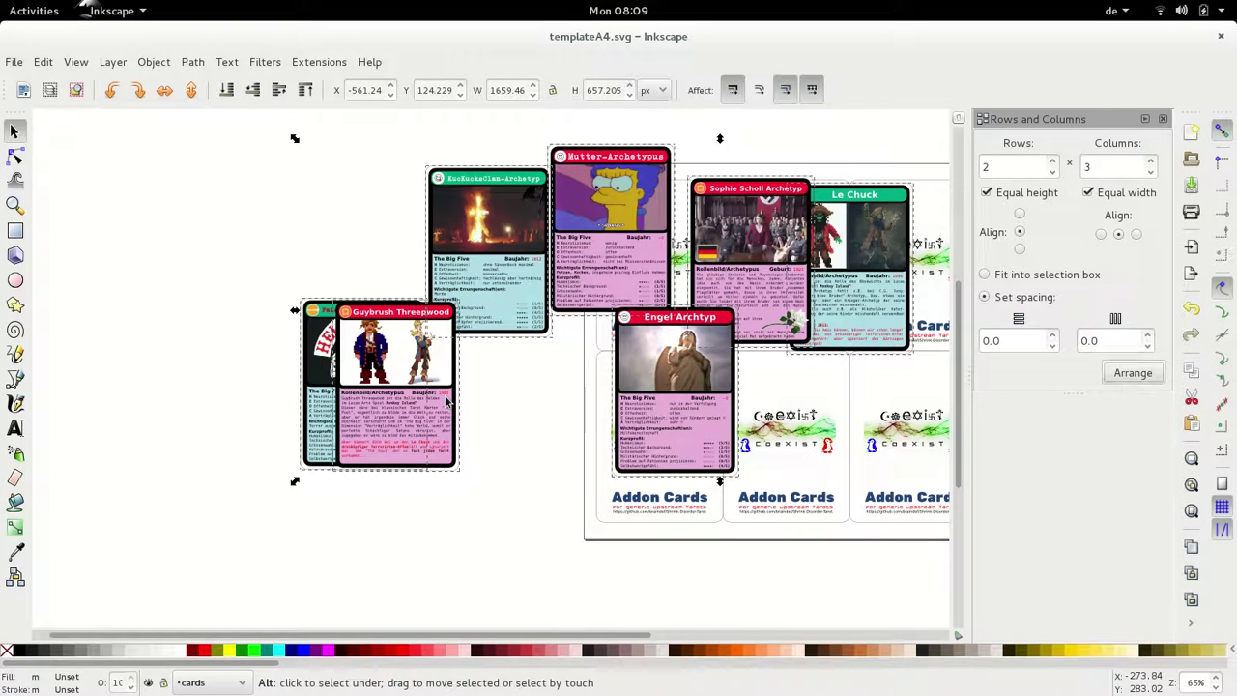
key("Return")
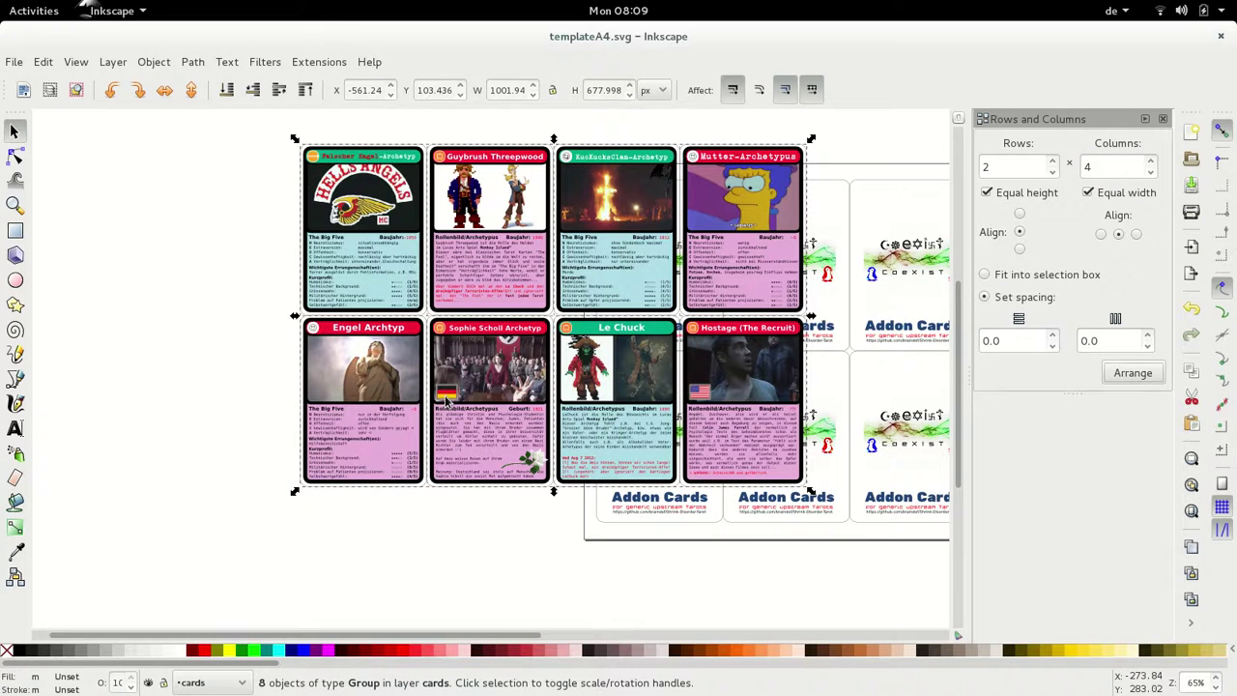
key("ctrl+g")
- Center the card group horizontally and vertically on the page and save the sheet as ma4-g1-ma6-ra1-ja6-ja2-ja3-g2.svg in the A4 folder
key("ctrl+shift+a")
key("Return")
key("Down")
key("Return")
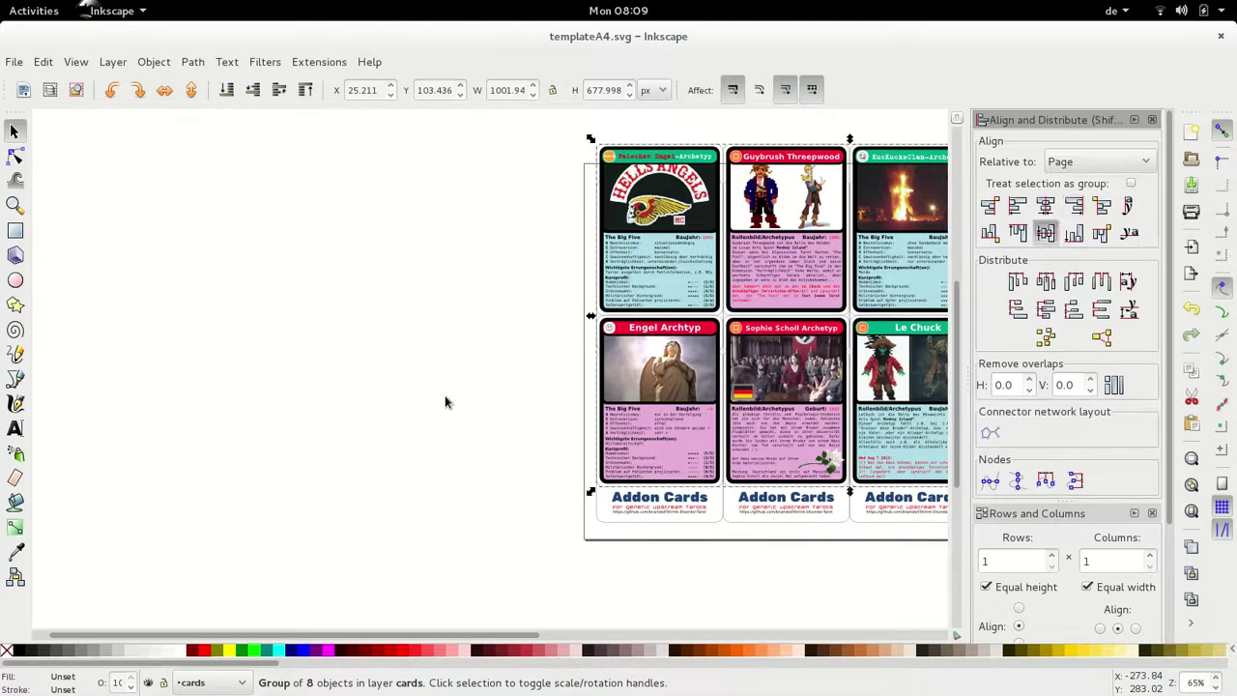
key("shift+ctrl+s")
key("ctrl+v")
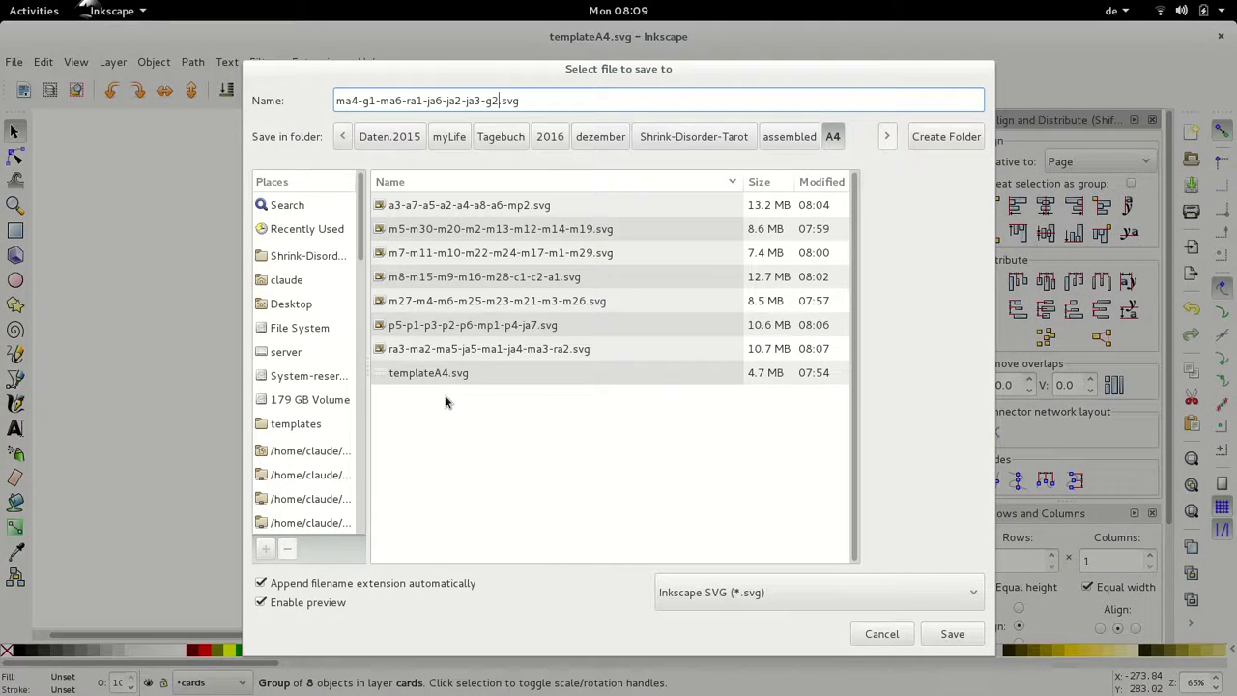
key("Return")
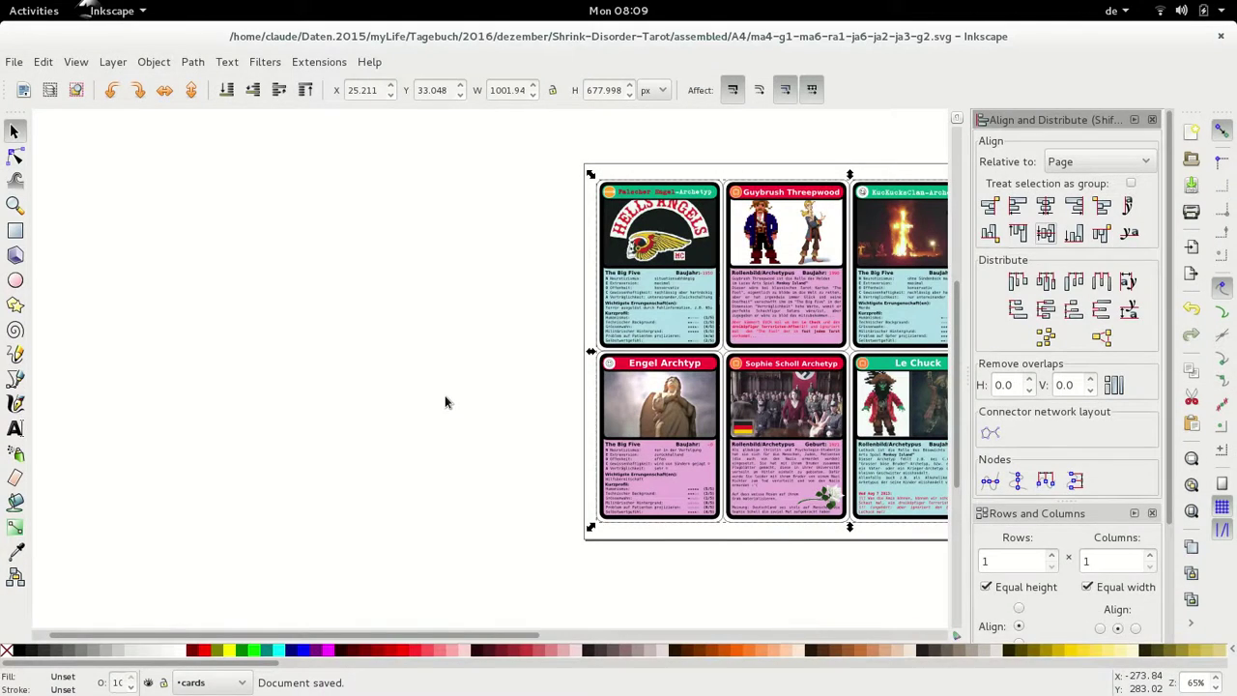
- Copy all layers of the "Krieger-Archetyp 1" card from ja1.svg into a fresh templateA4.svg and group the pasted objects
key("ctrl+q")
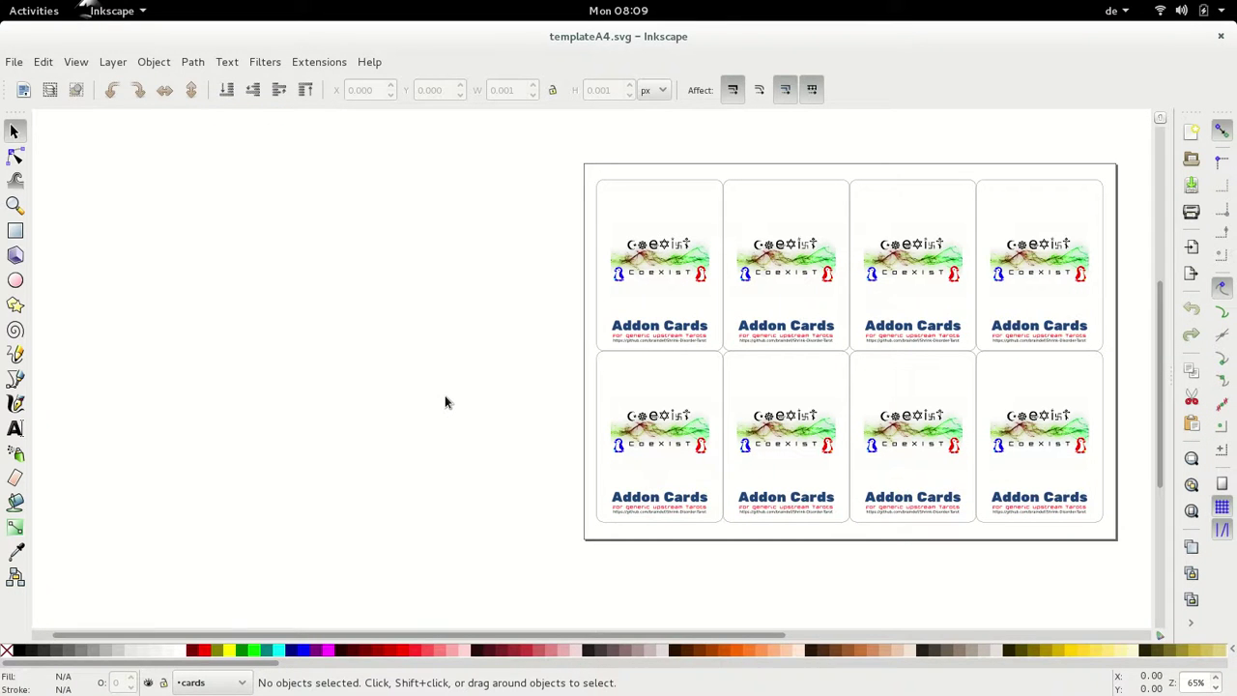
key("ctrl+q")
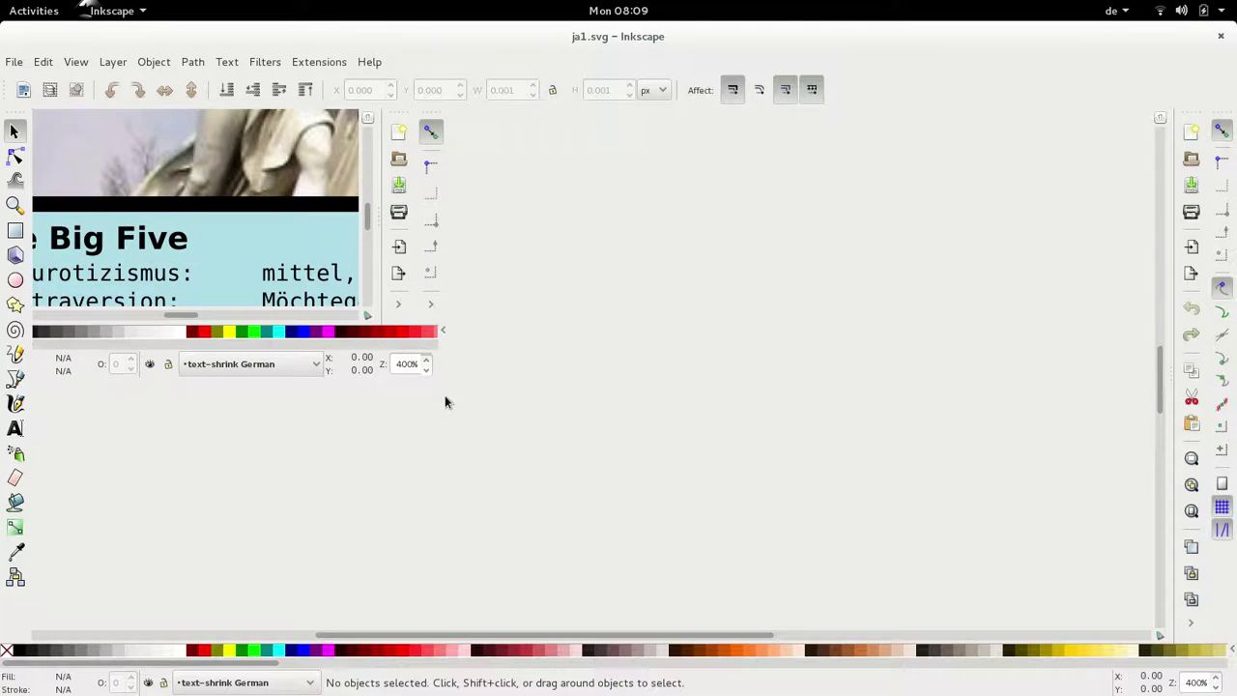
key("ctrl+alt+a")
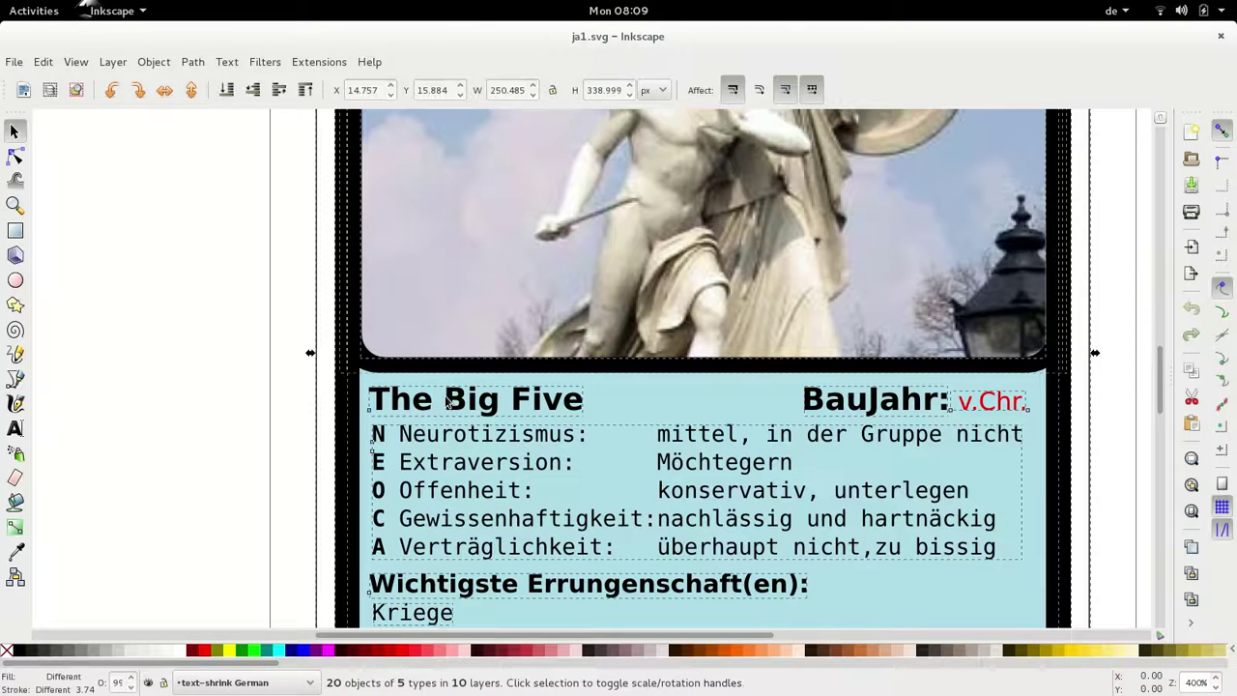
key("ctrl+c")
key("alt+Tab")
key("ctrl+v")
key("alt+Tab")
key("alt+Tab")
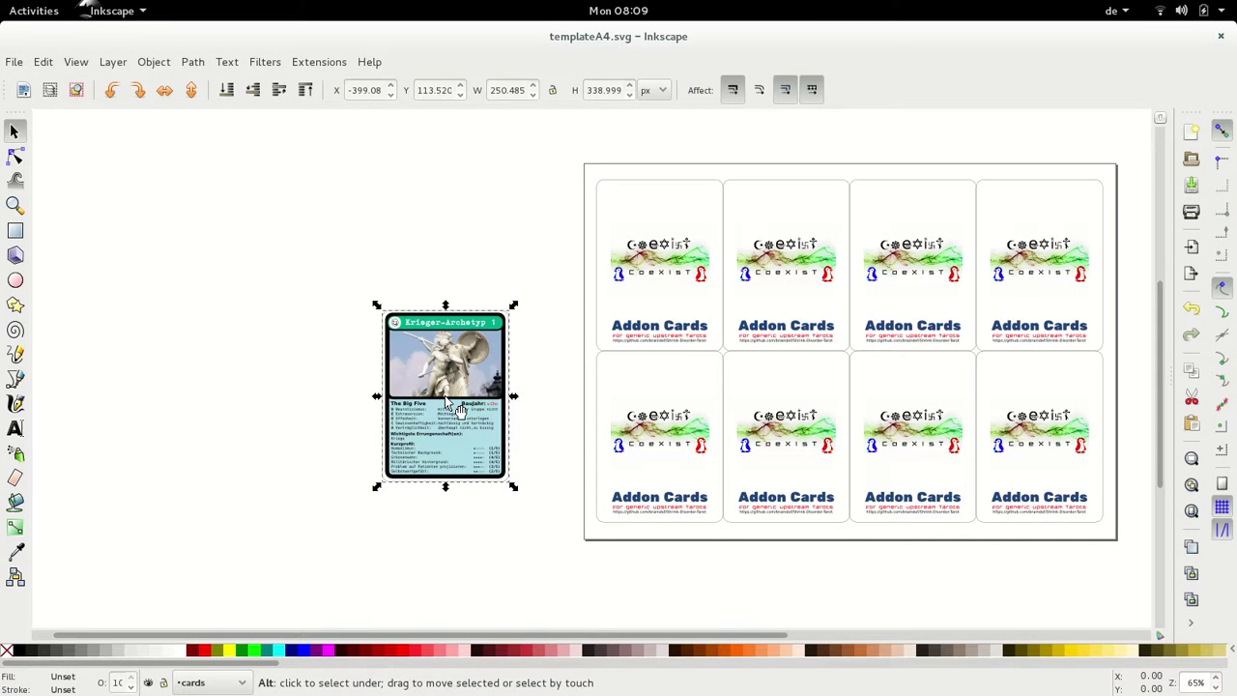
- Copy all layers of the "Jesus-Archetypus" card from ra4.svg into templateA4.svg and group the pasted objects
key("alt+Tab")
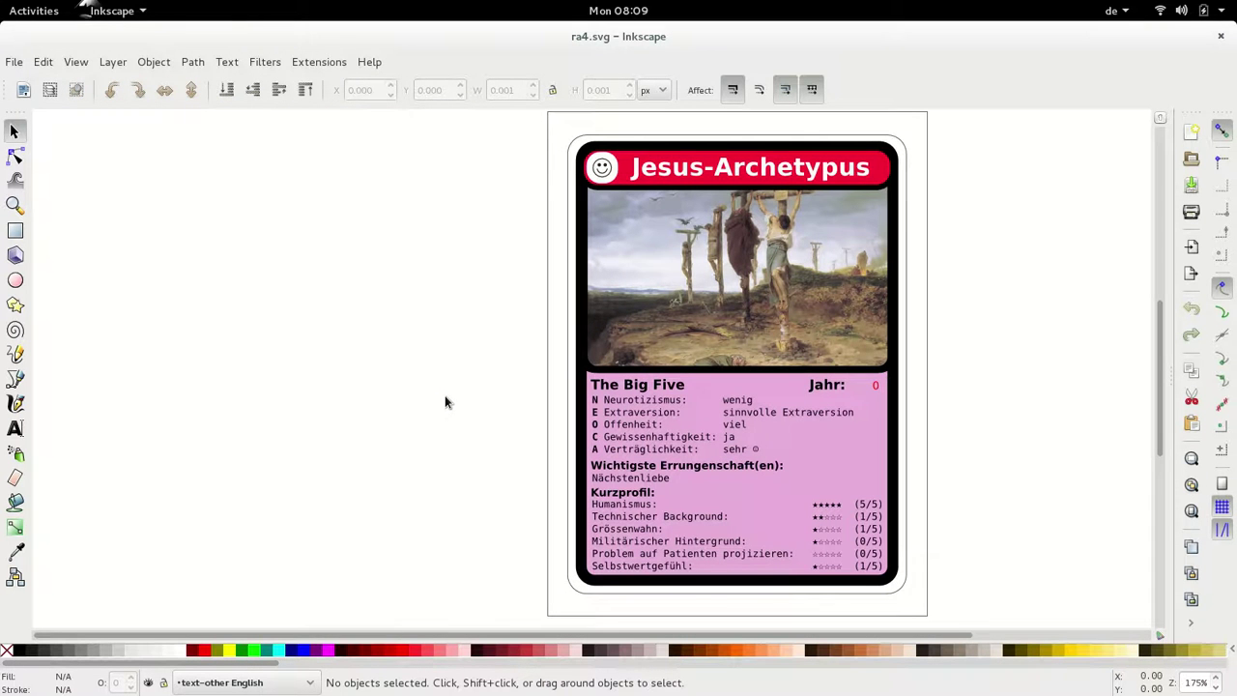
key("ctrl+a")
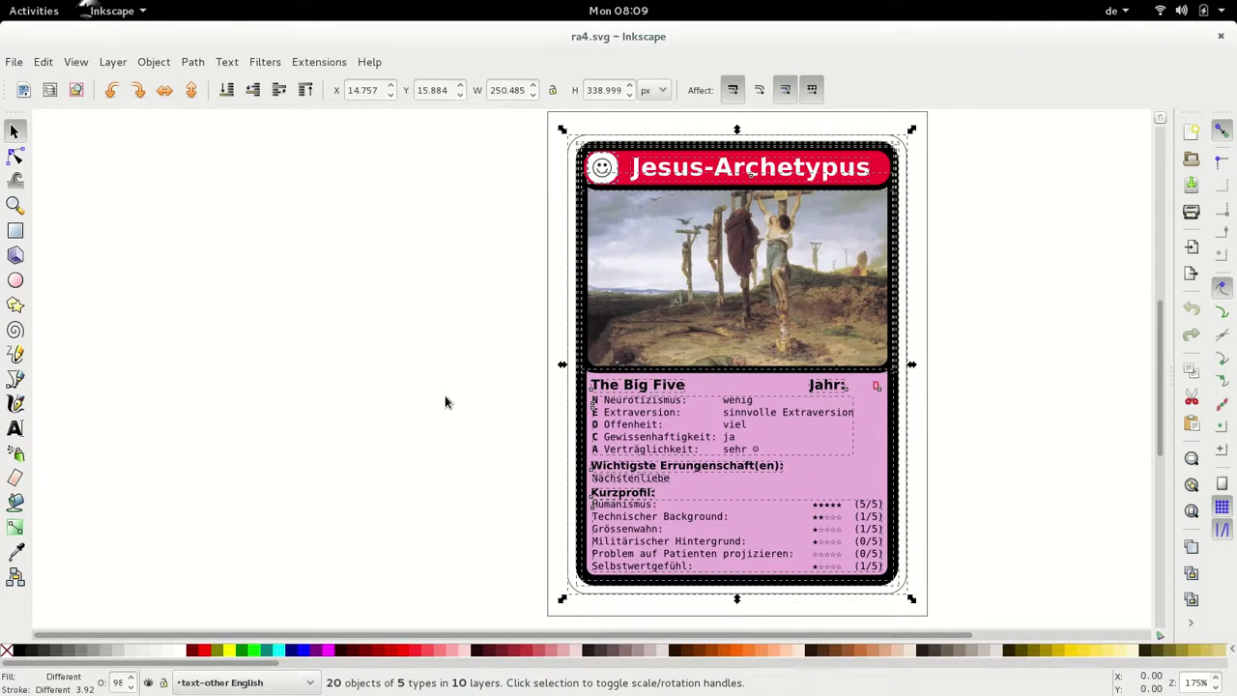
key("alt+Tab")
key("ctrl+v")
key("ctrl+g")
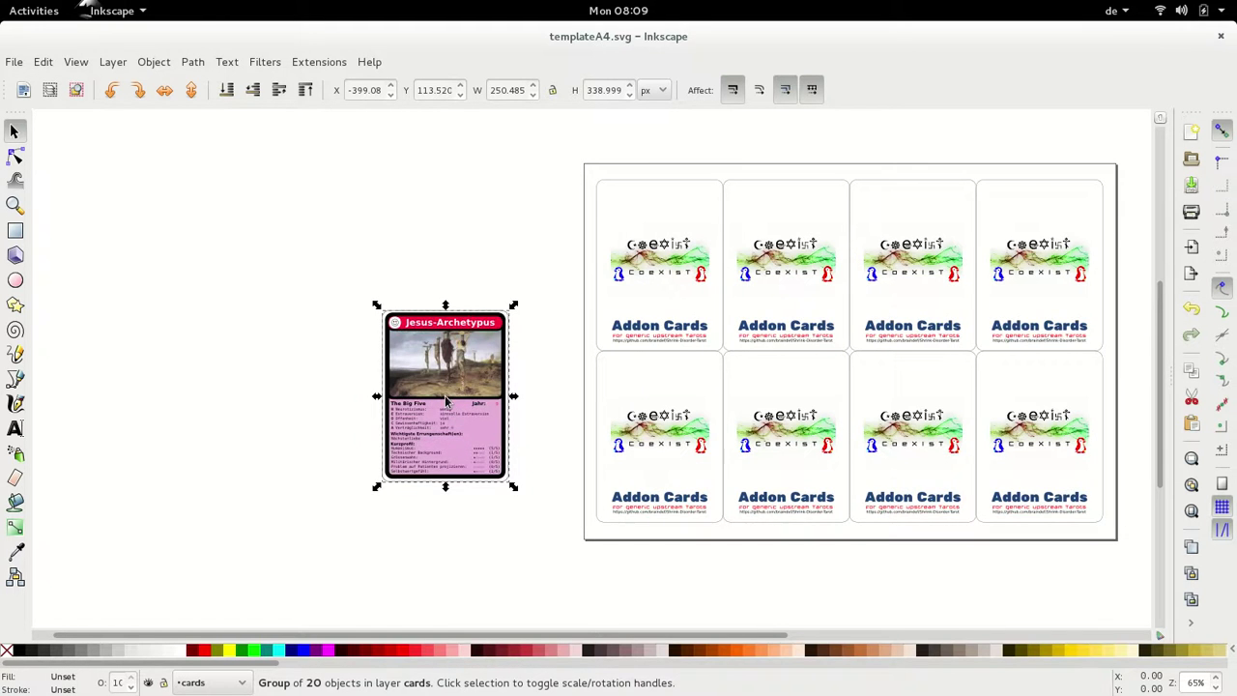
- Copy all layers of the "Amygdala" card from b1.svg into templateA4.svg and group the pasted objects
key("alt+Tab")
key("alt+Tab")
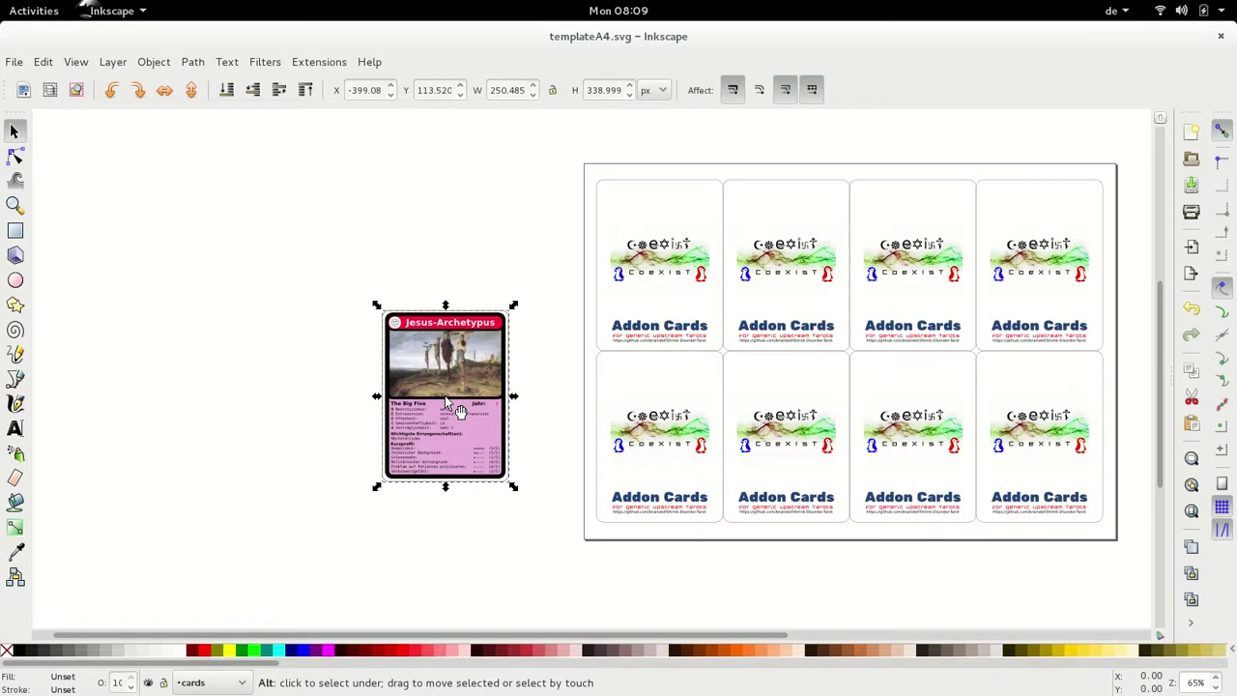
key("alt+Tab")
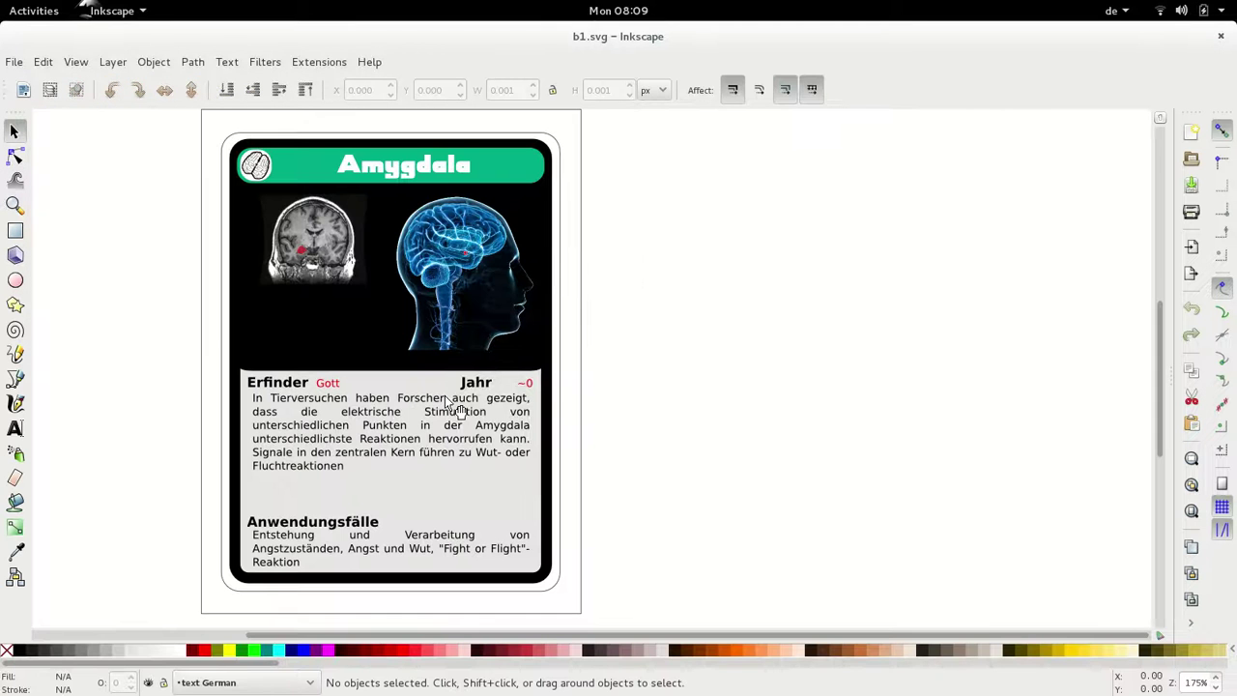
key("ctrl+alt+a")
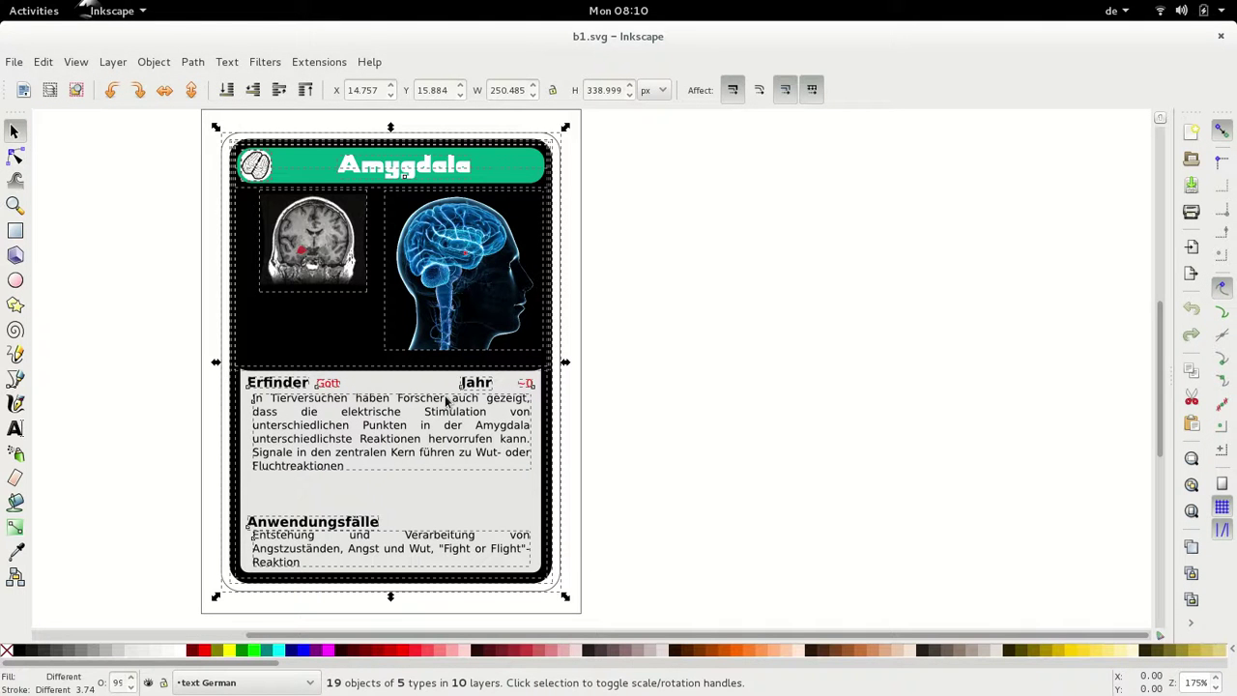
key("ctrl")
left_click(446, 401)
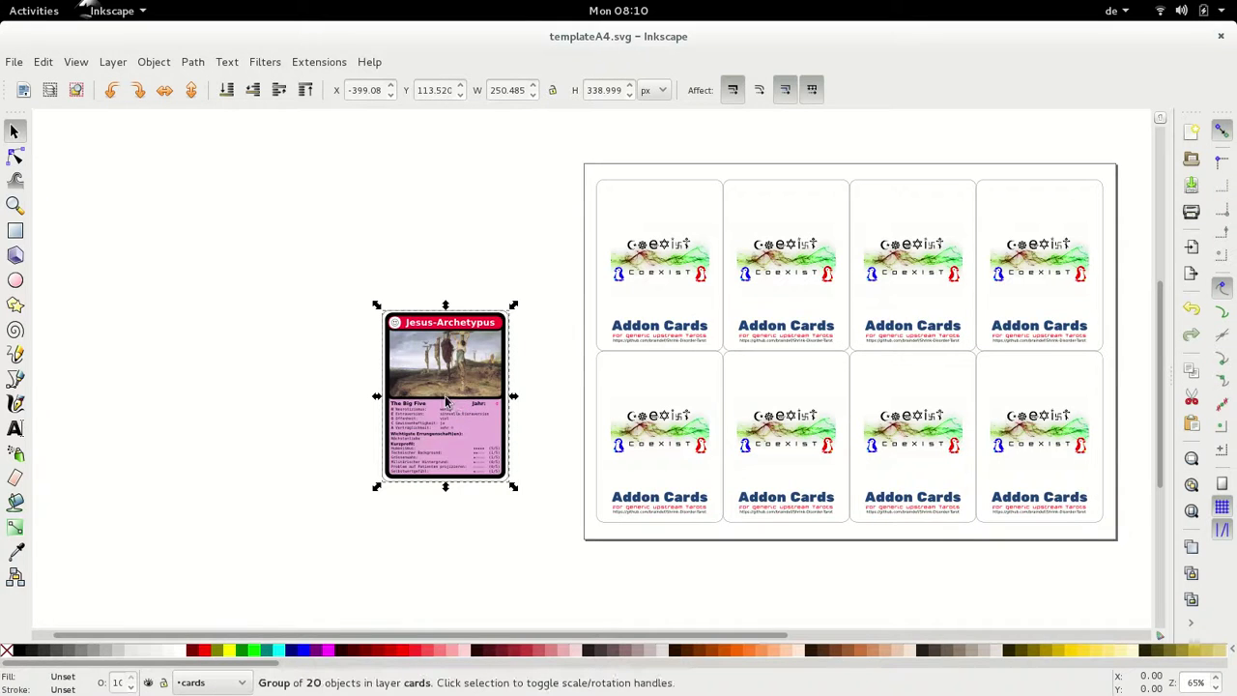
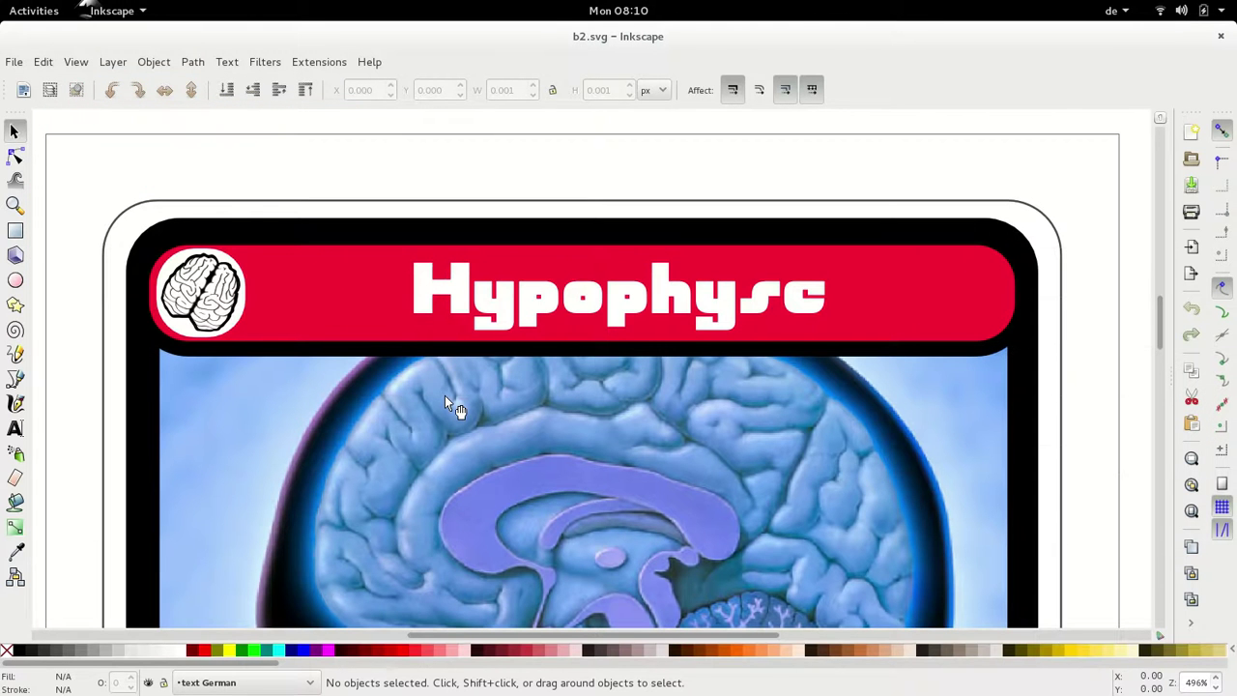
- Copy all layers of the "Hypophyse" card from b2.svg into templateA4.svg and group the pasted objects
key("ctrl+alt+a")
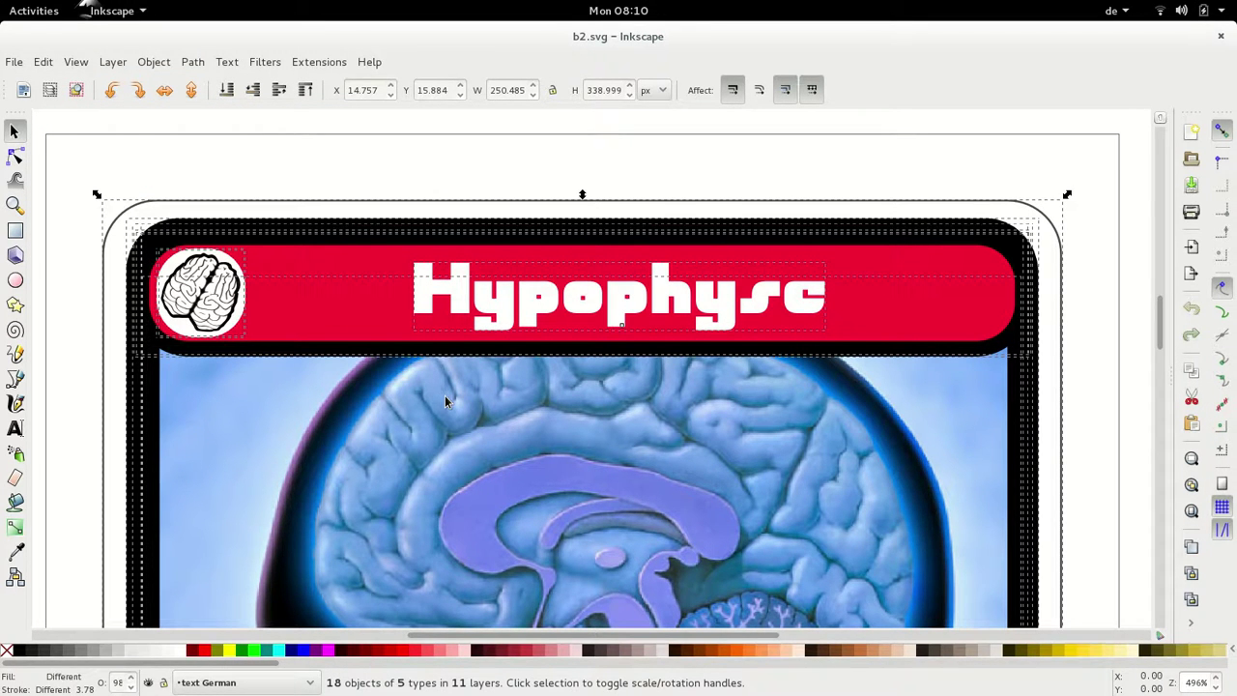
key("ctrl+w")
key("ctrl+v")
key("ctrl+g")
- Copy all layers of the "SkinnerBOX" card from t2.svg into templateA4.svg and group the pasted objects
key("ctrl+Tab")
key("ctrl+Tab")
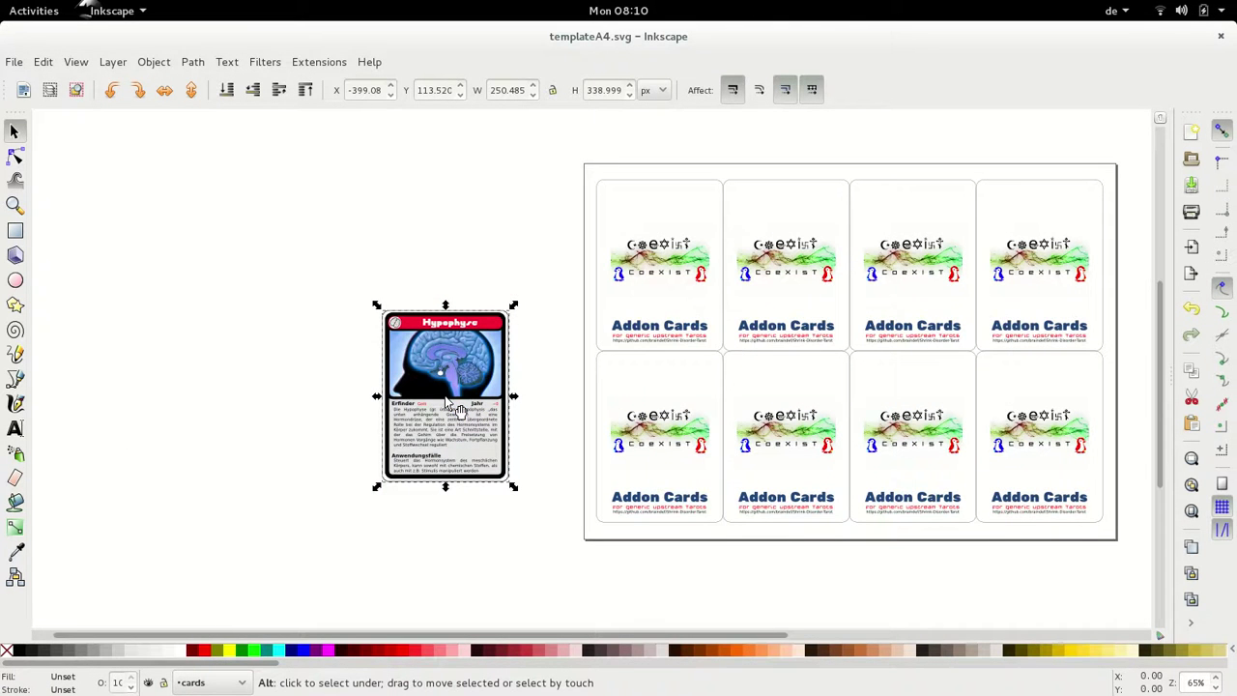
key("ctrl+Tab")
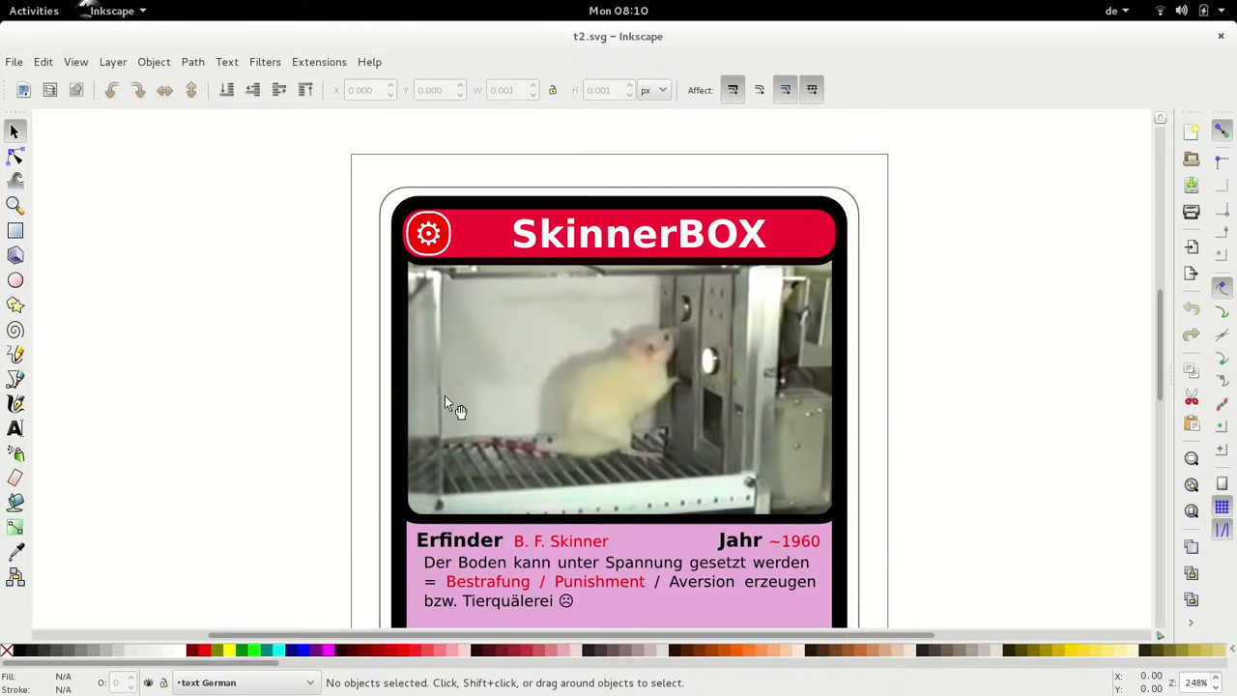
key("ctrl+alt+a")
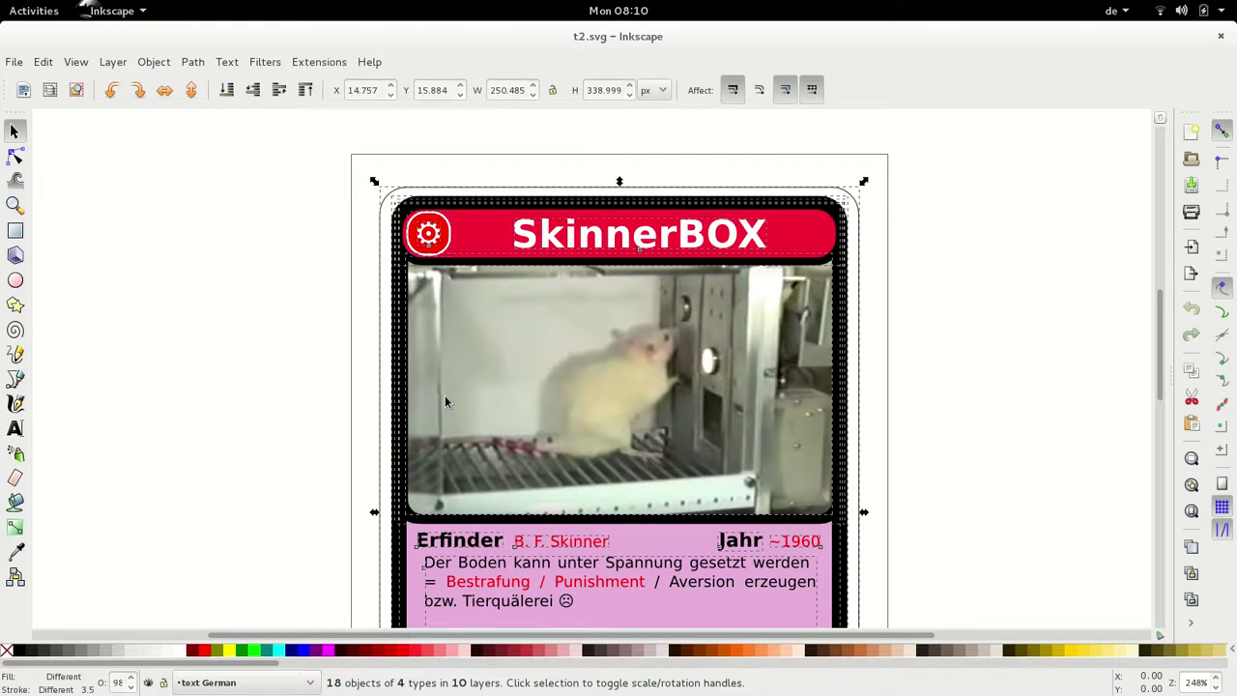
key("ctrl+Tab")
key("ctrl+v")
key("ctrl+g")
- Copy all layers of the "Quadrophonie" card from t8.svg into templateA4.svg and group the pasted objects
key("alt+Tab")
key("alt+Tab")
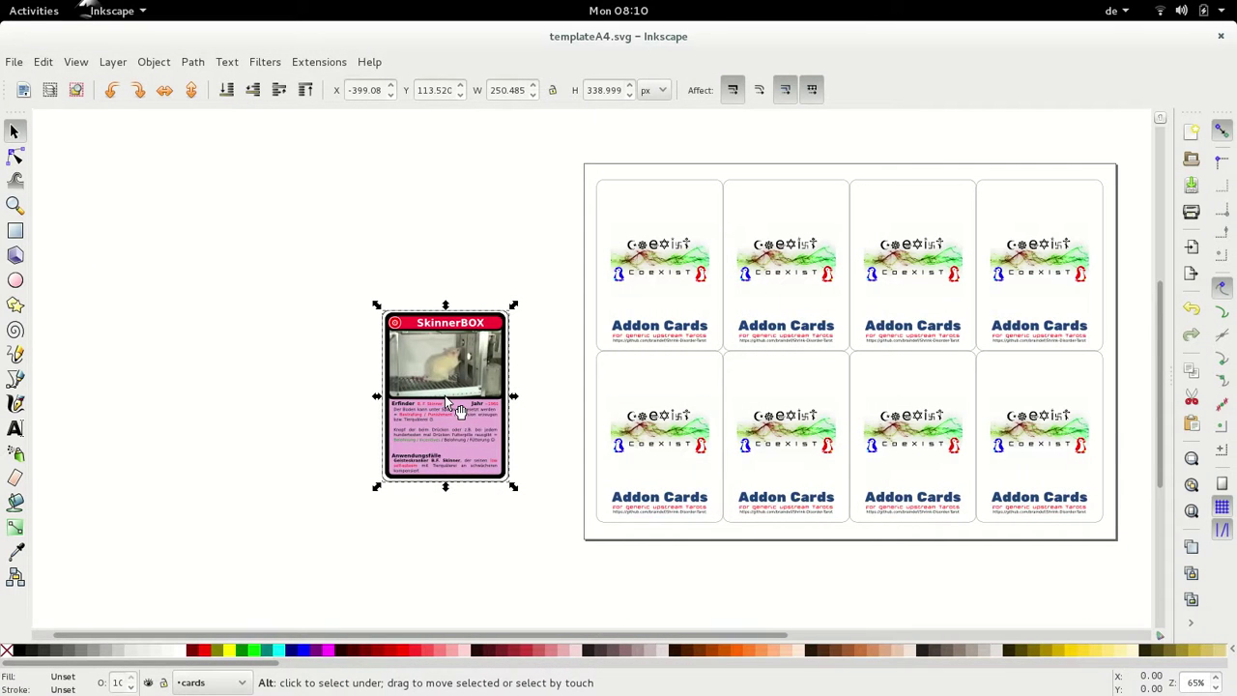
key("alt+Tab")
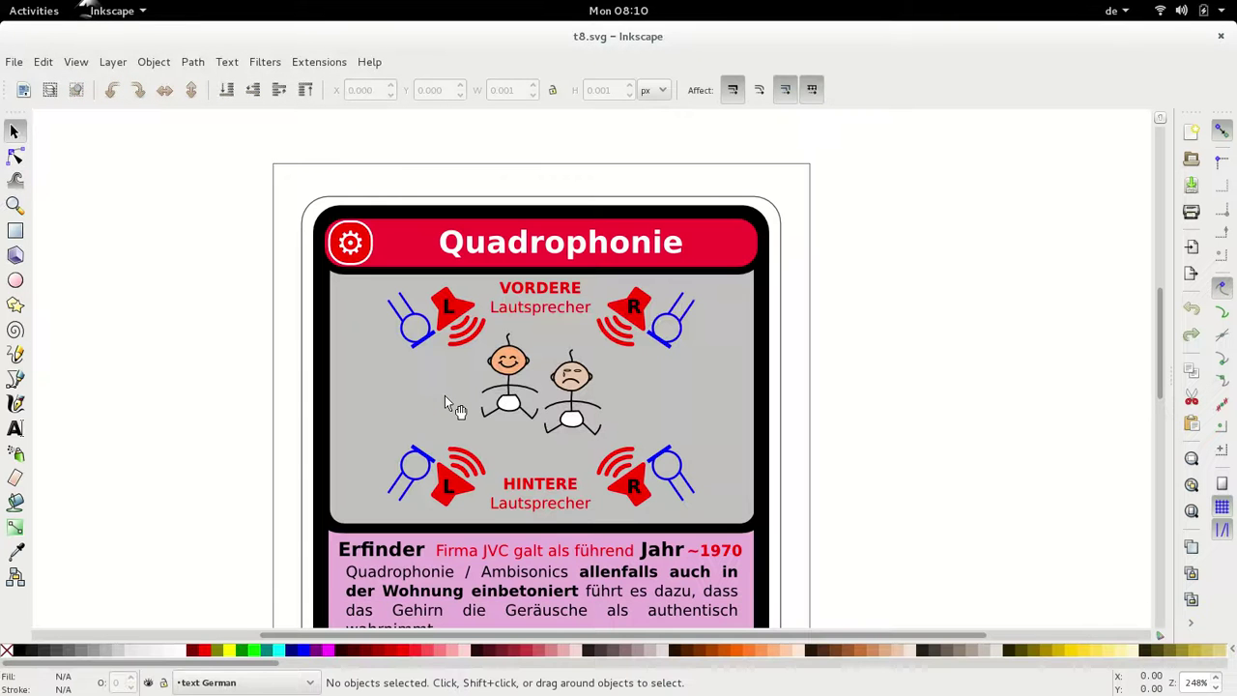
key("ctrl+alt+a")
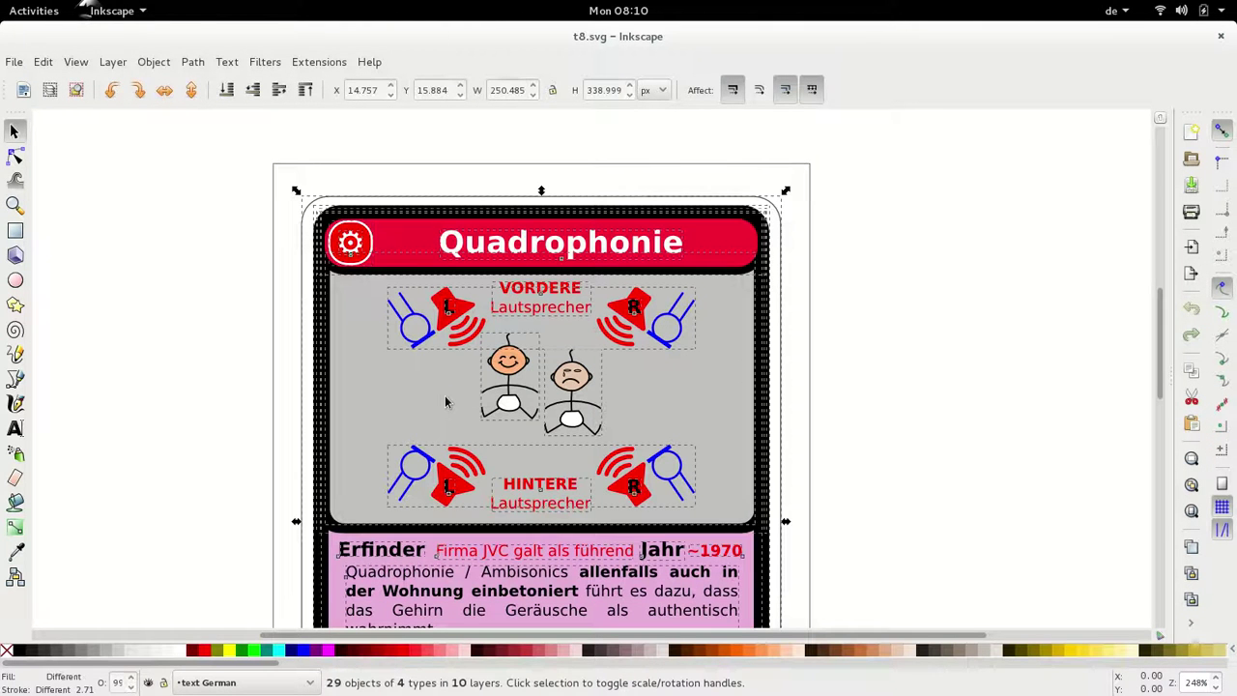
key("ctrl+c")
key("alt+Tab")
key("ctrl+v")
key("ctrl+g")
- Copy all layers of the "SpinalCord Impant" card from t6.svg into templateA4.svg and group the pasted objects
key("alt+Tab")
key("alt+Tab")
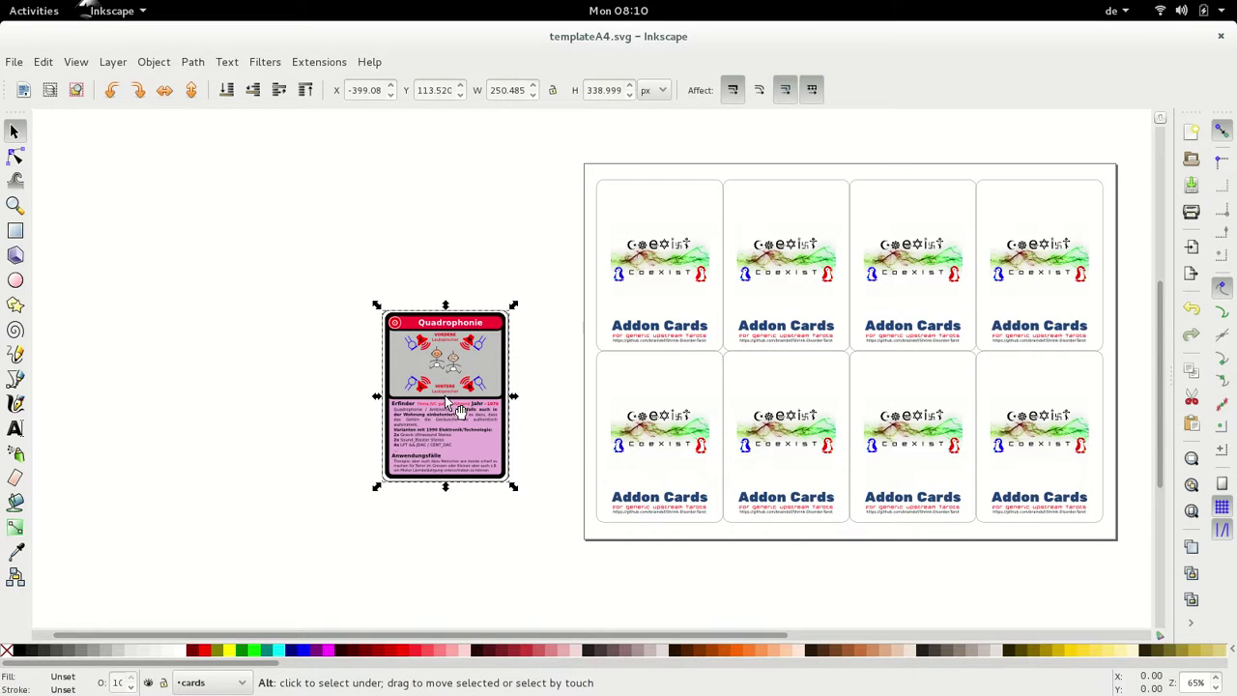
key("alt+Tab")
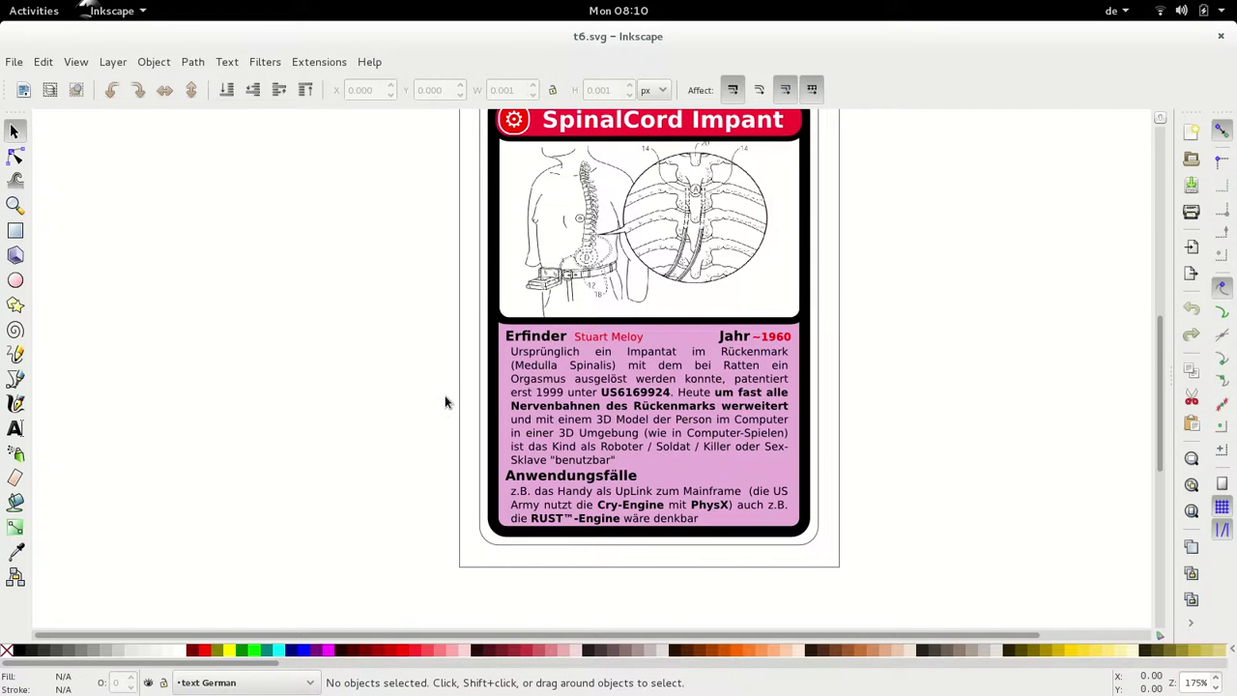
key("ctrl+alt+a")
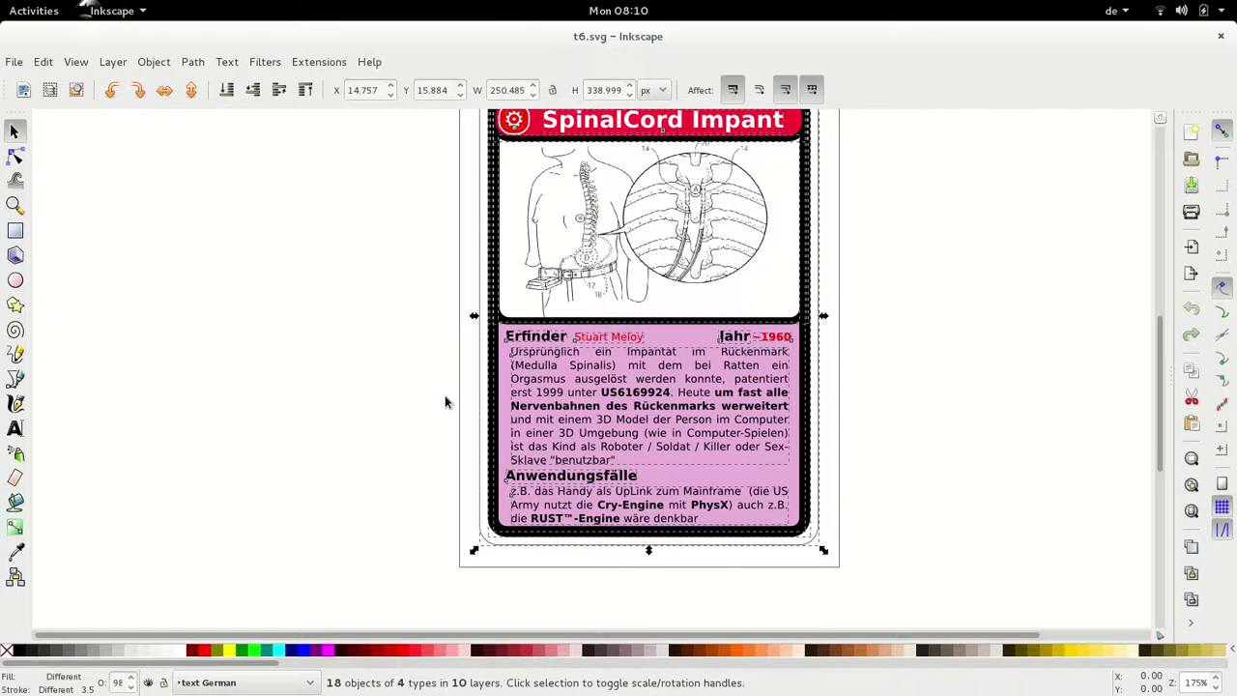
key("alt+Tab")
key("ctrl+v")
key("ctrl+g")
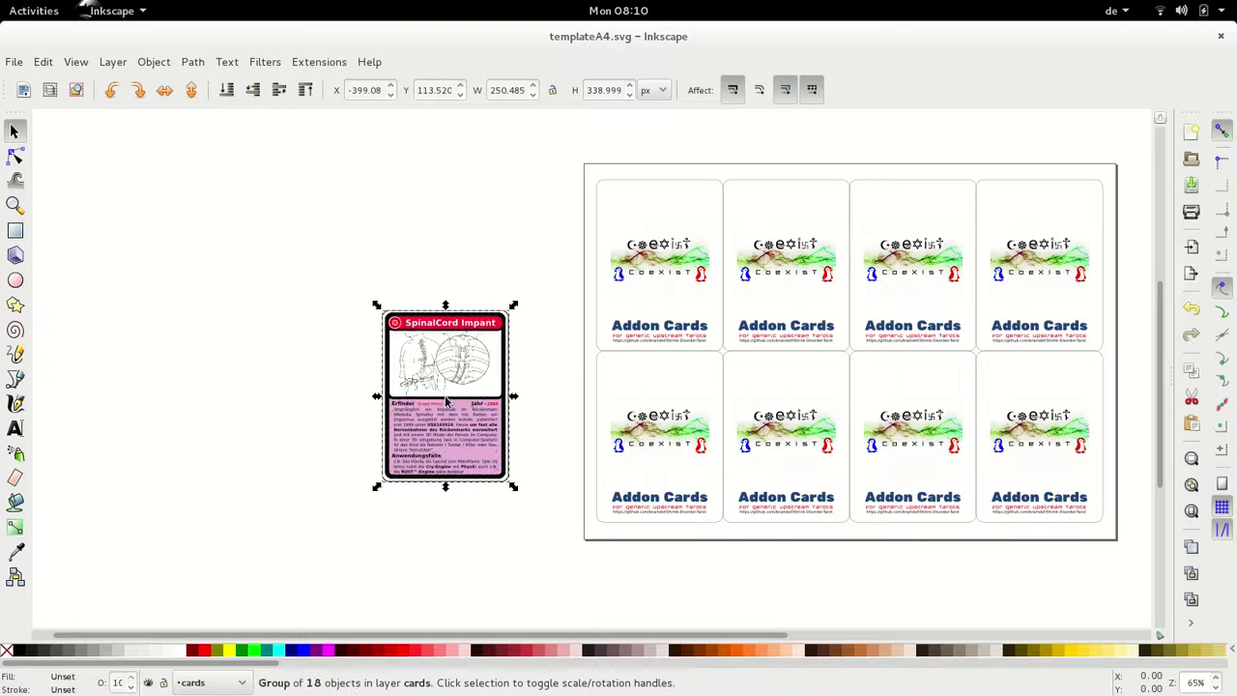
- Copy all layers of the "Stimoceiver" card from t1.svg into templateA4.svg and group the pasted objects
key("alt+Tab")
key("alt+Tab")
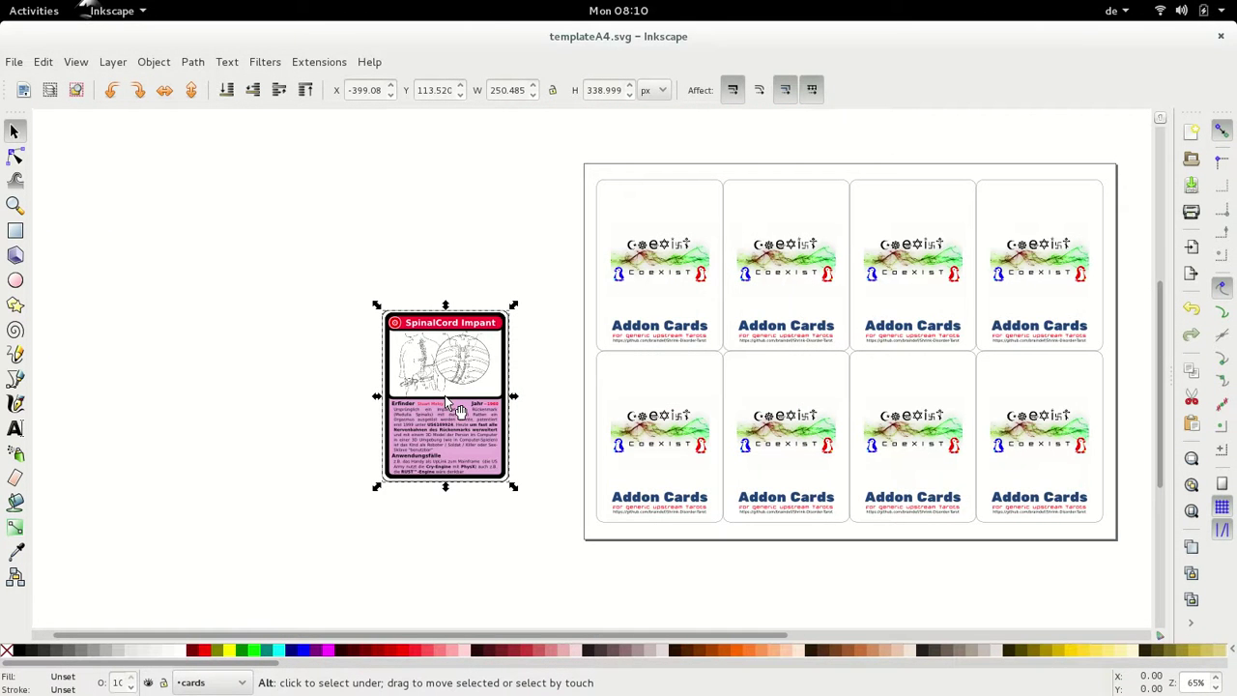
key("alt+Tab")
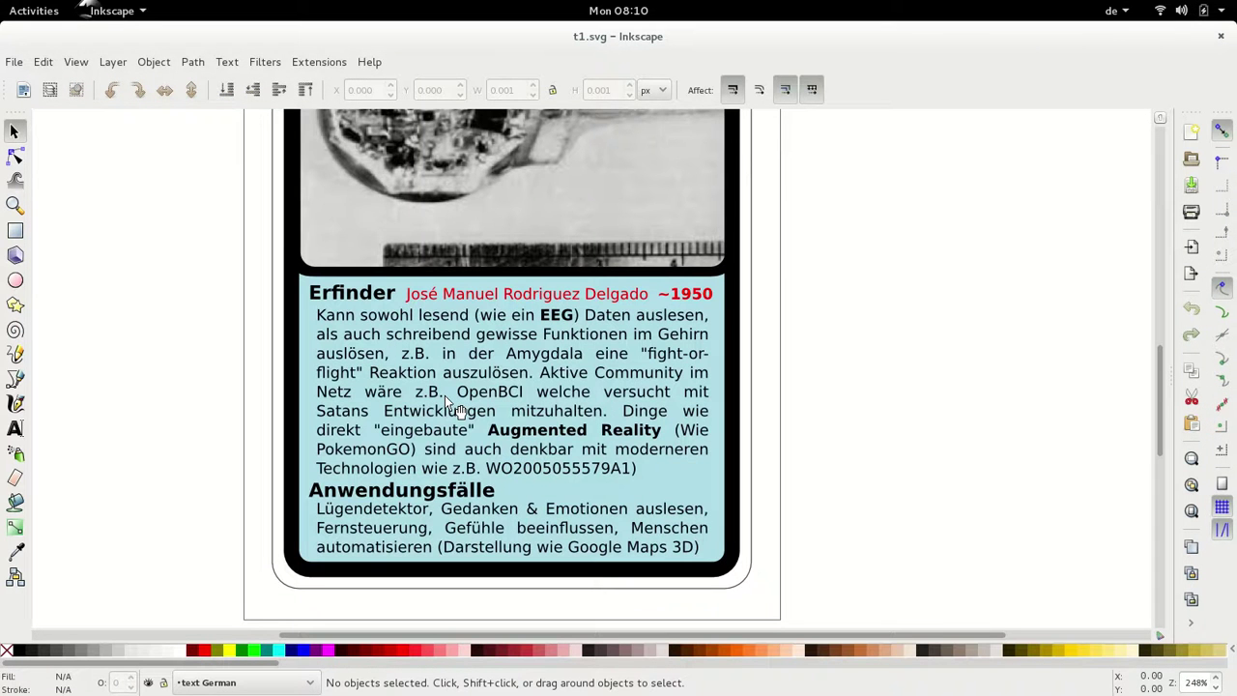
key("ctrl+alt+a")
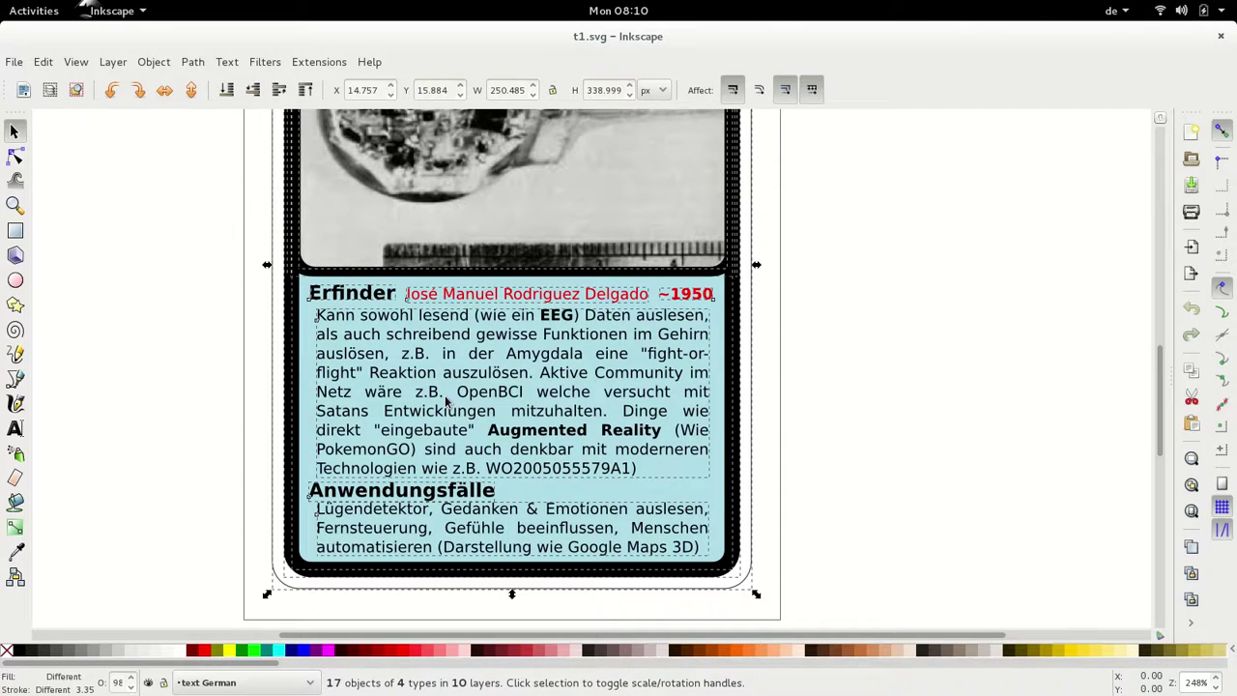
key("alt+Tab")
key("ctrl+v")
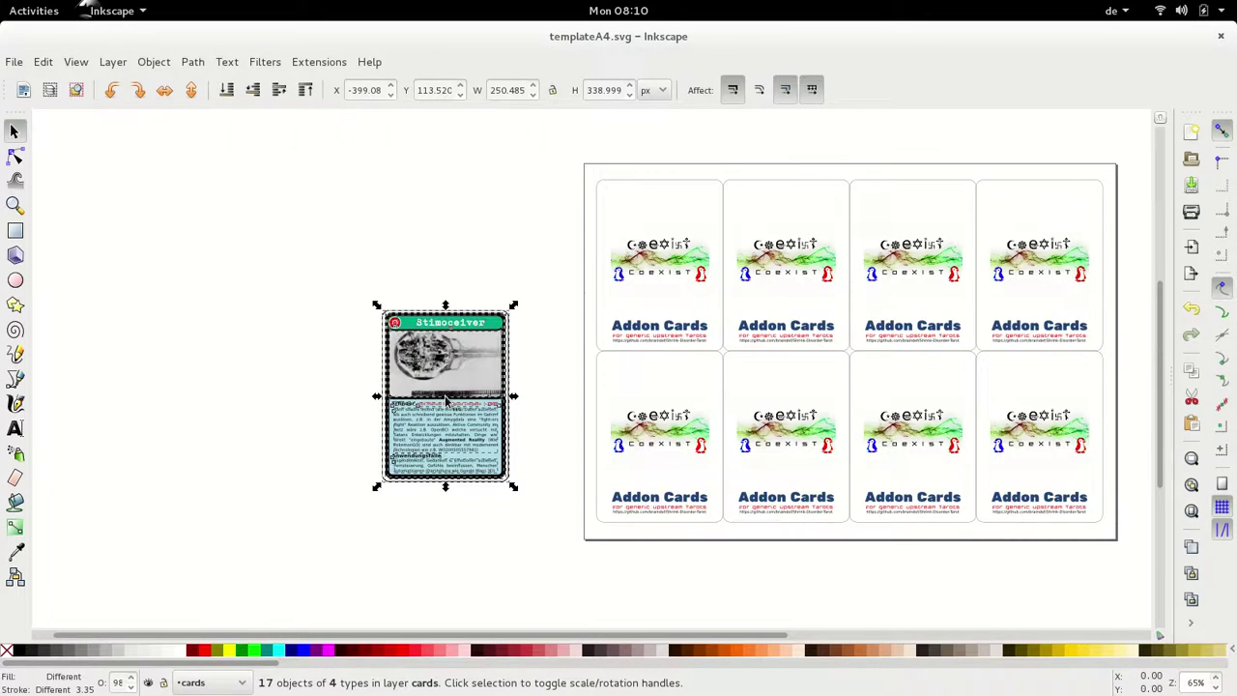
key("ctrl+g")
- Arrange the eight card groups in 2 rows and 4 columns with 0.0 spacing and combine them into one group
key("alt+Tab")
key("alt+Tab")
key("alt+o")
key("Up")
key("Return")
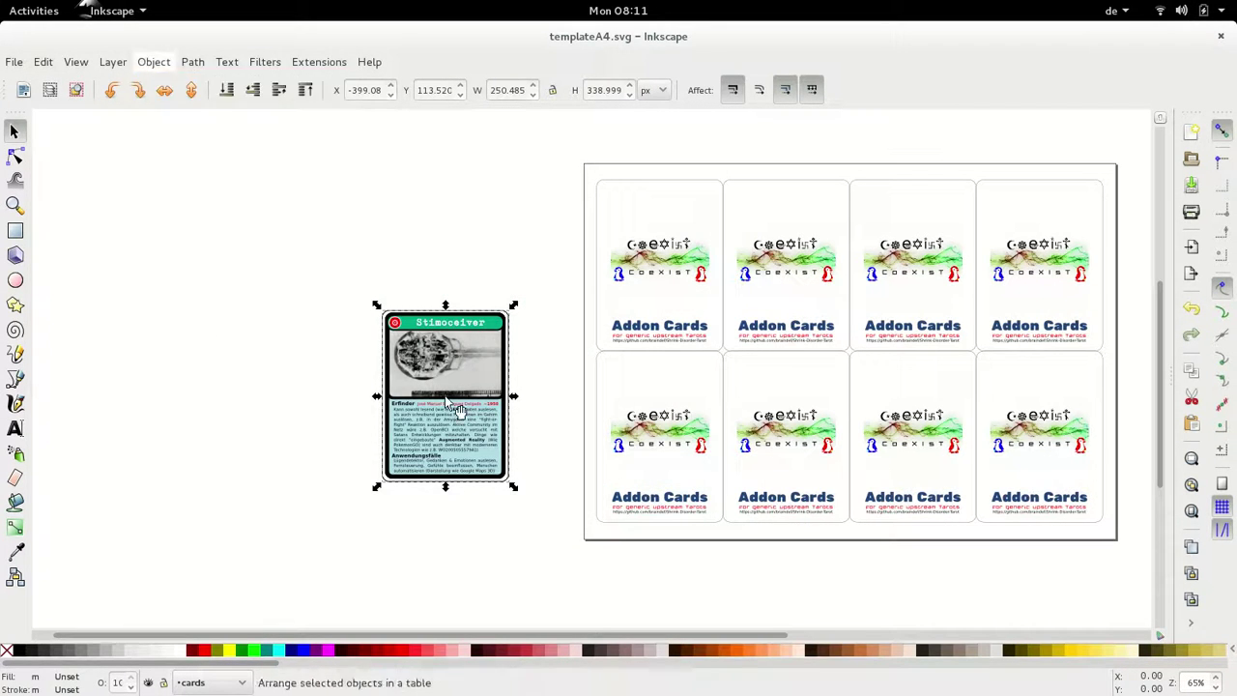
type("2")
key("Tab")
key("Tab")
key("Tab")
key("Tab")
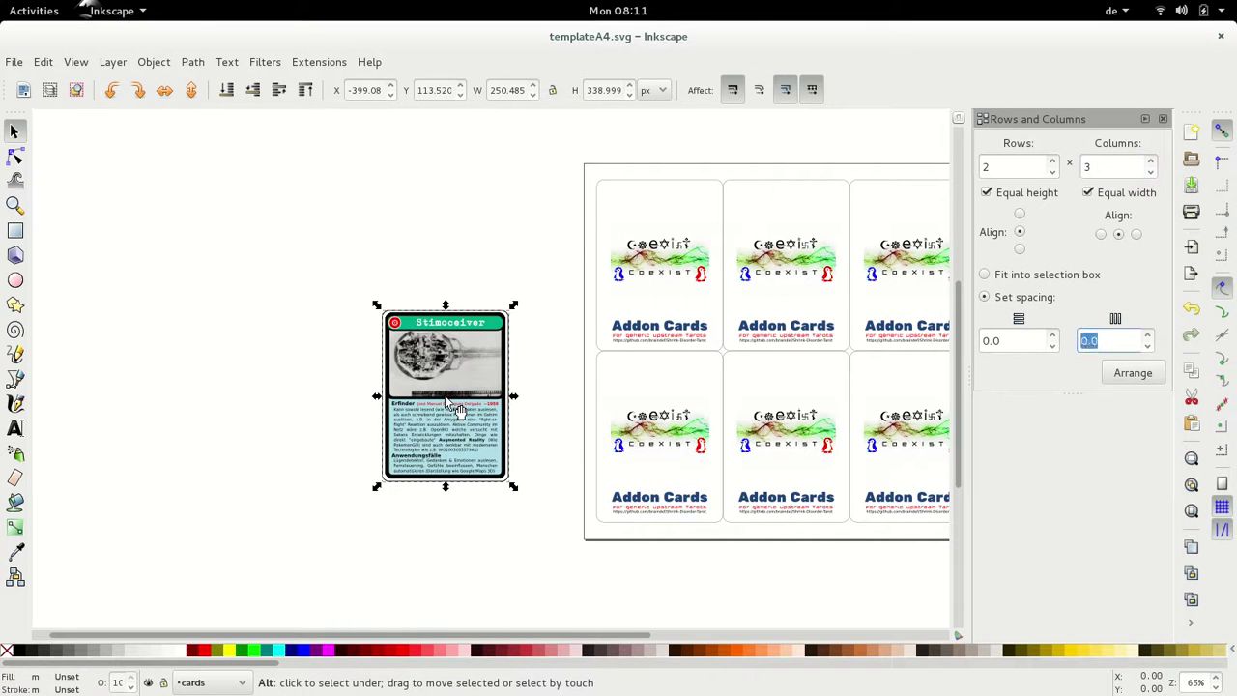
key("Return")
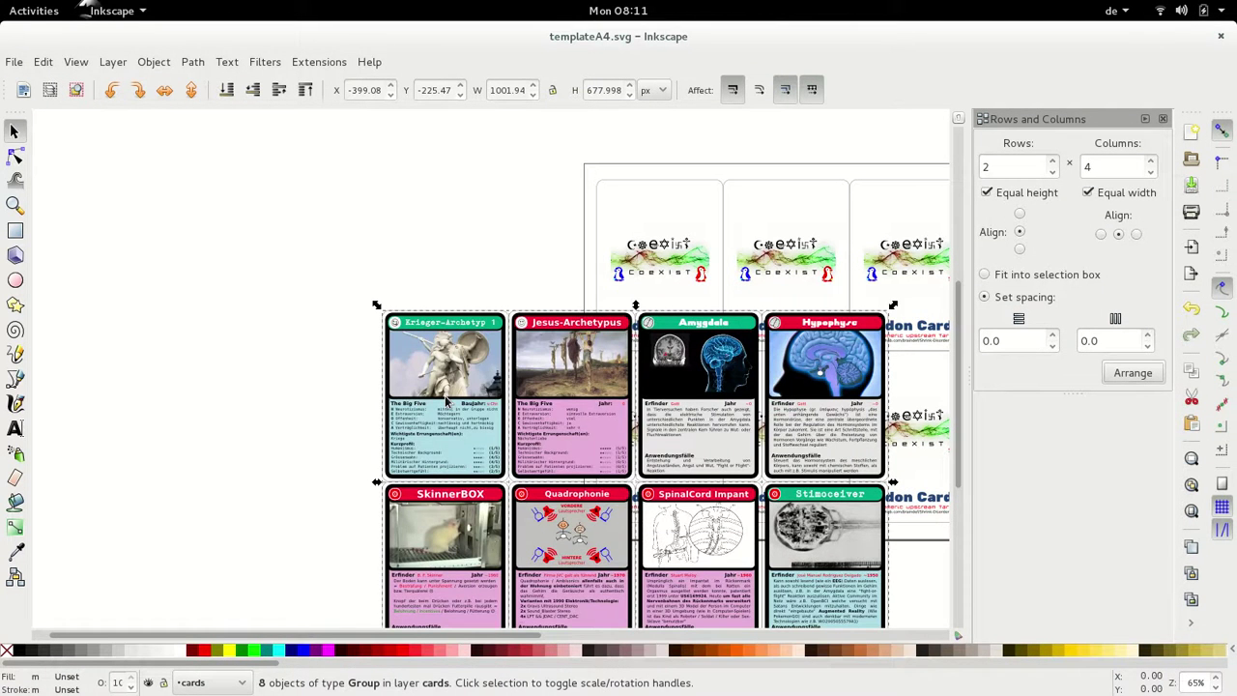
key("ctrl+g")
- Align the card group's top edge to the page's bottom edge and save the sheet as ja1-ra4-b1-b2-t2-t8-t6-t1.svg in the A4 folder
key("ctrl+shift+a")
left_click(1102, 233)
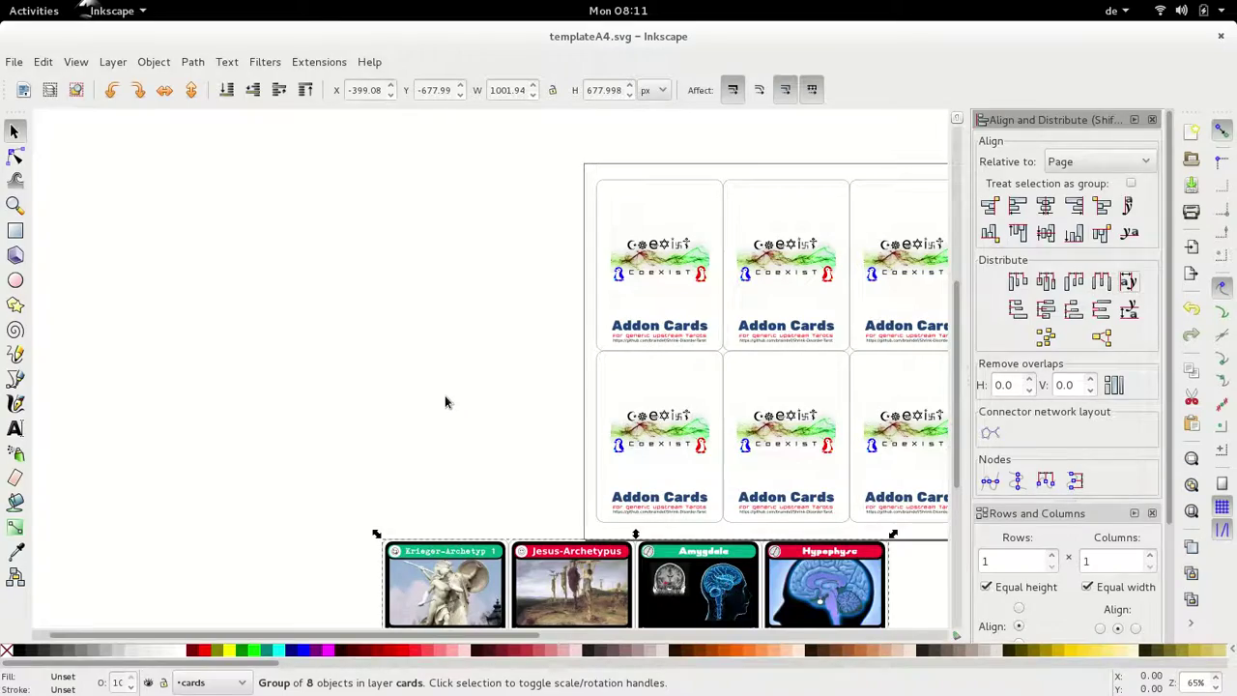
key("ctrl+shift+s")
key("ctrl+v")
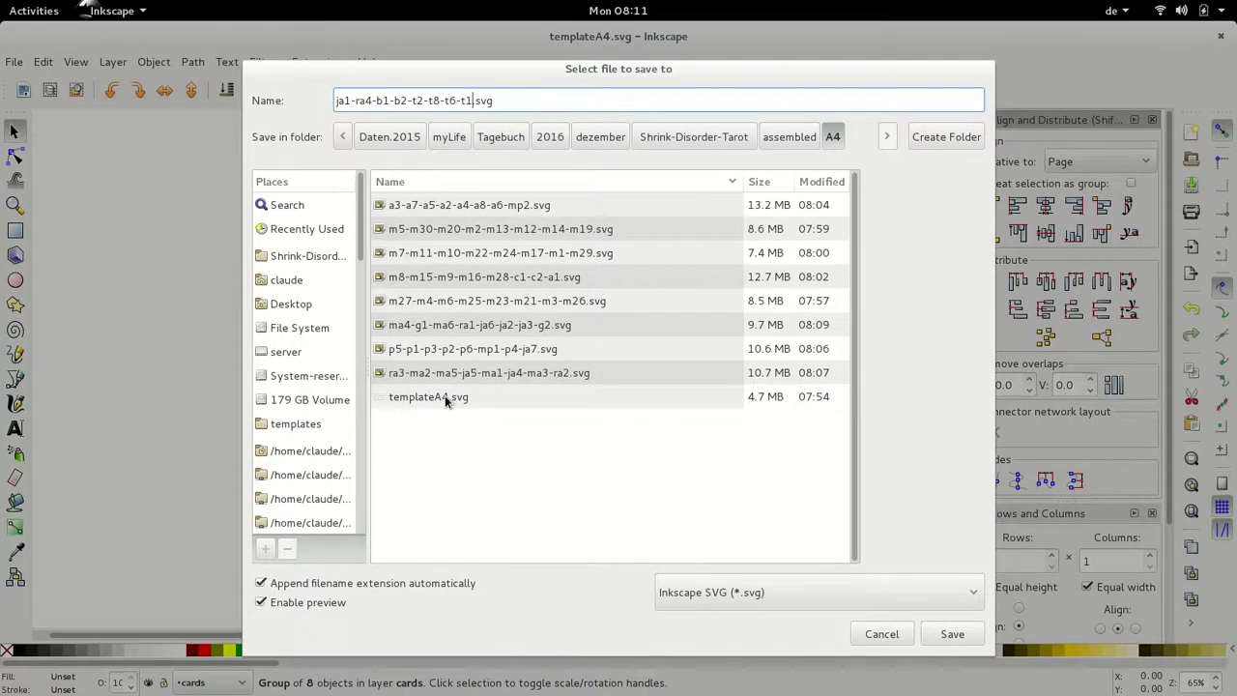
key("Return")
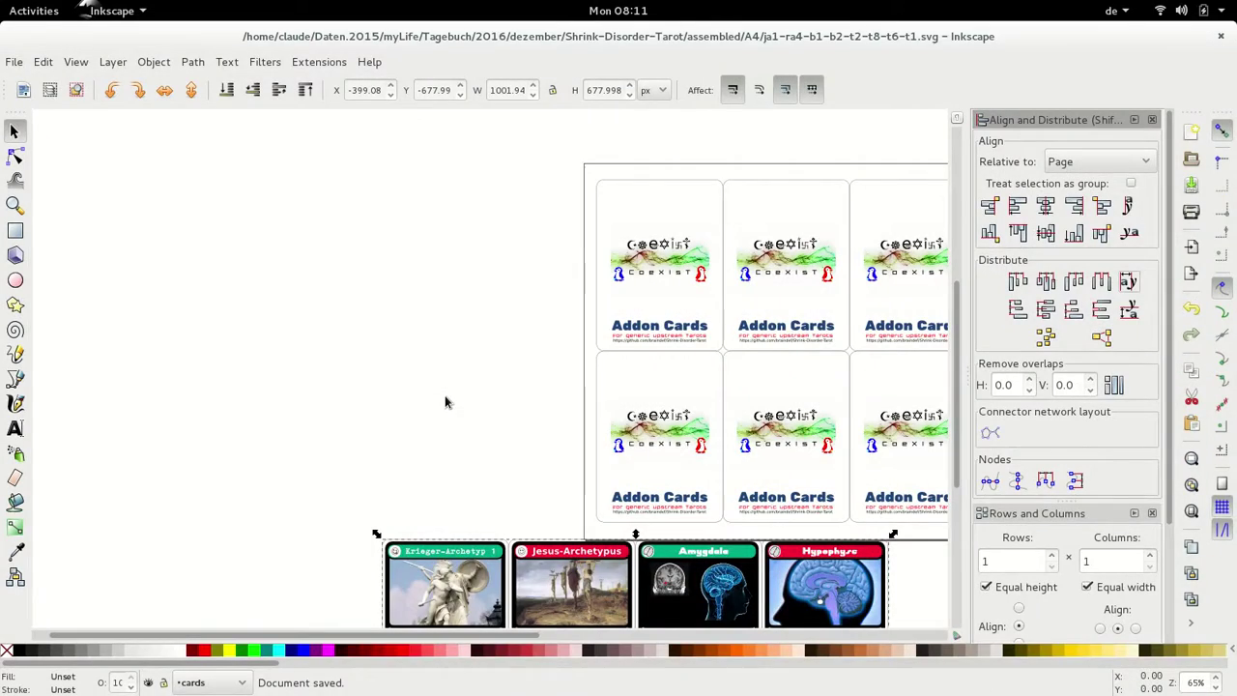
- Copy all layers of the "Microwave Hearing / Frey Effect" card from t12.svg into a fresh templateA4.svg and group the pasted objects
key("alt+Tab")
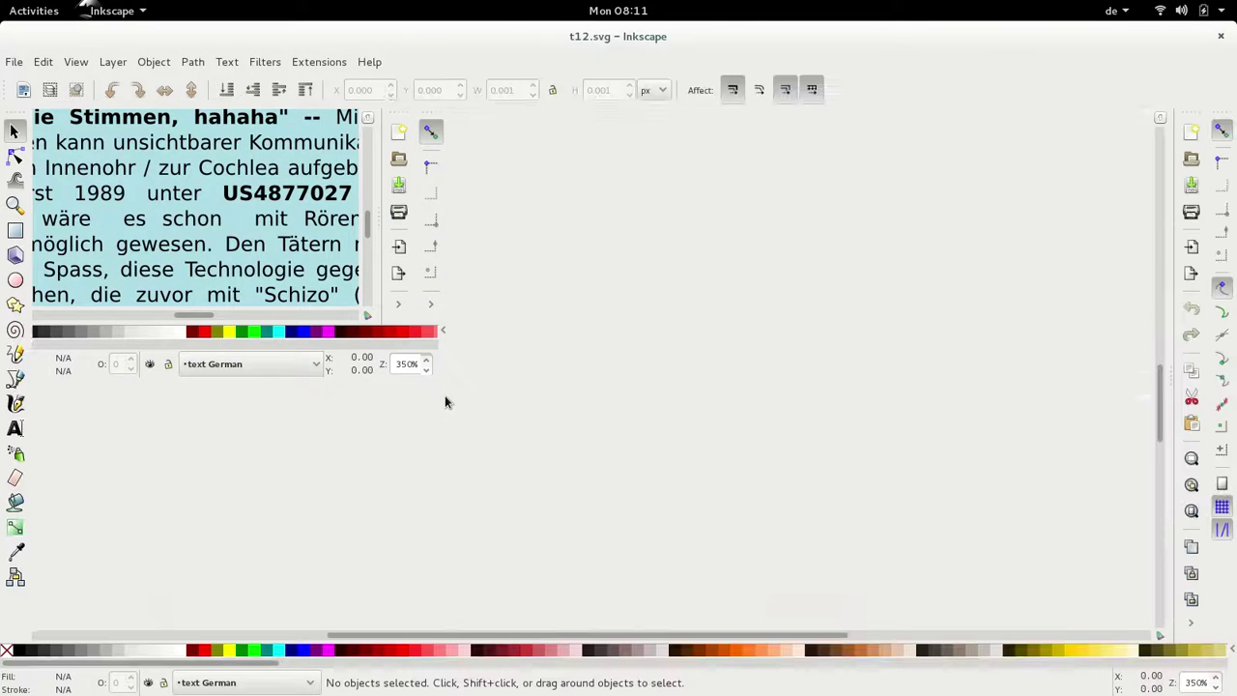
key("ctrl+alt+a")
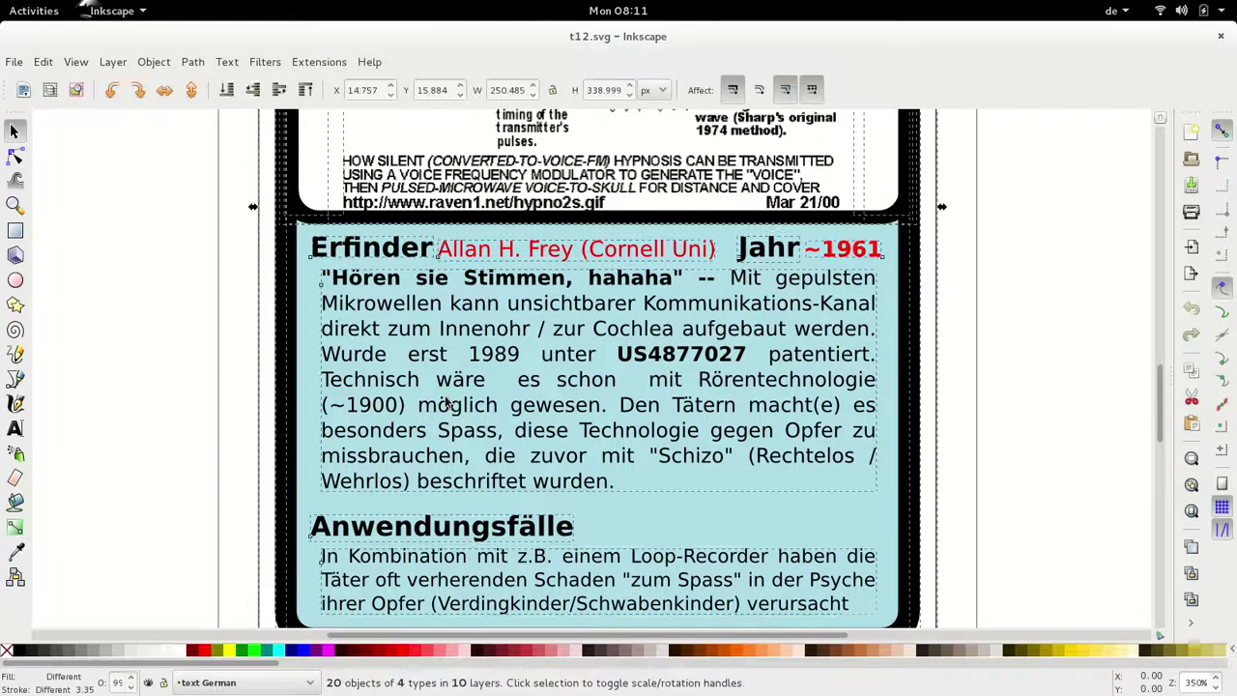
key("ctrl+c")
key("ctrl+Tab")
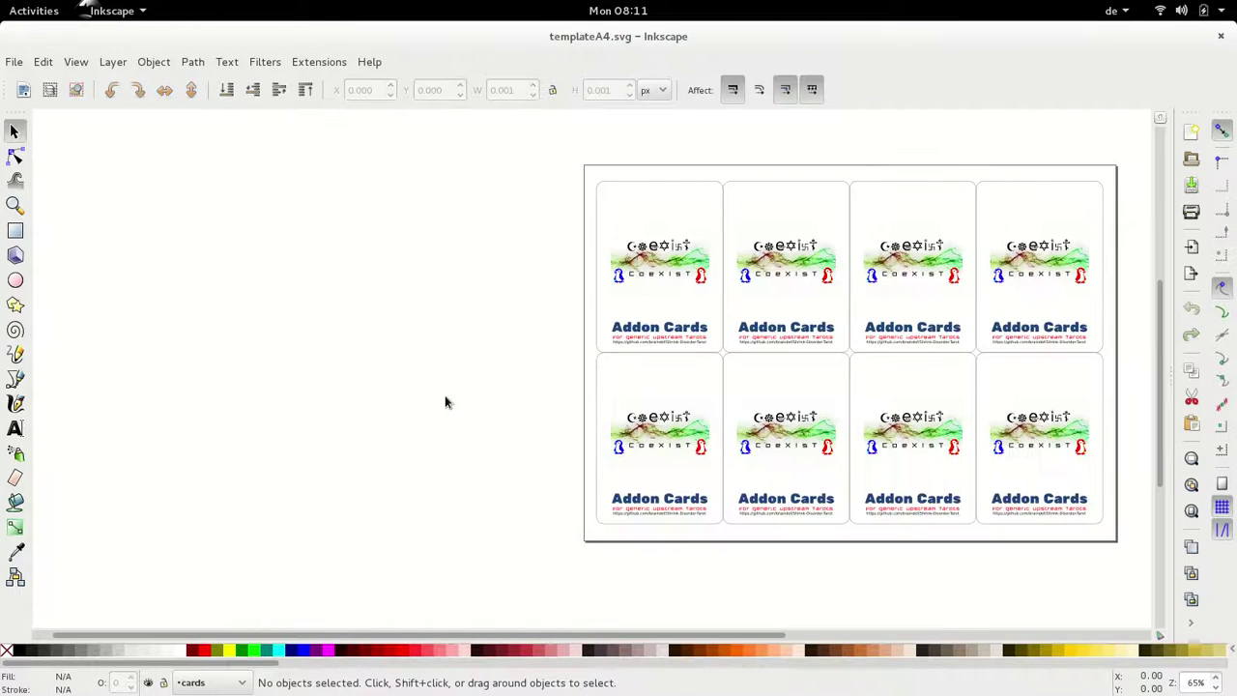
key("ctrl+v")
key("ctrl+g")
- Copy all layers of the "Chemitrode" card from t5.svg into templateA4.svg and group the pasted objects
key("alt")
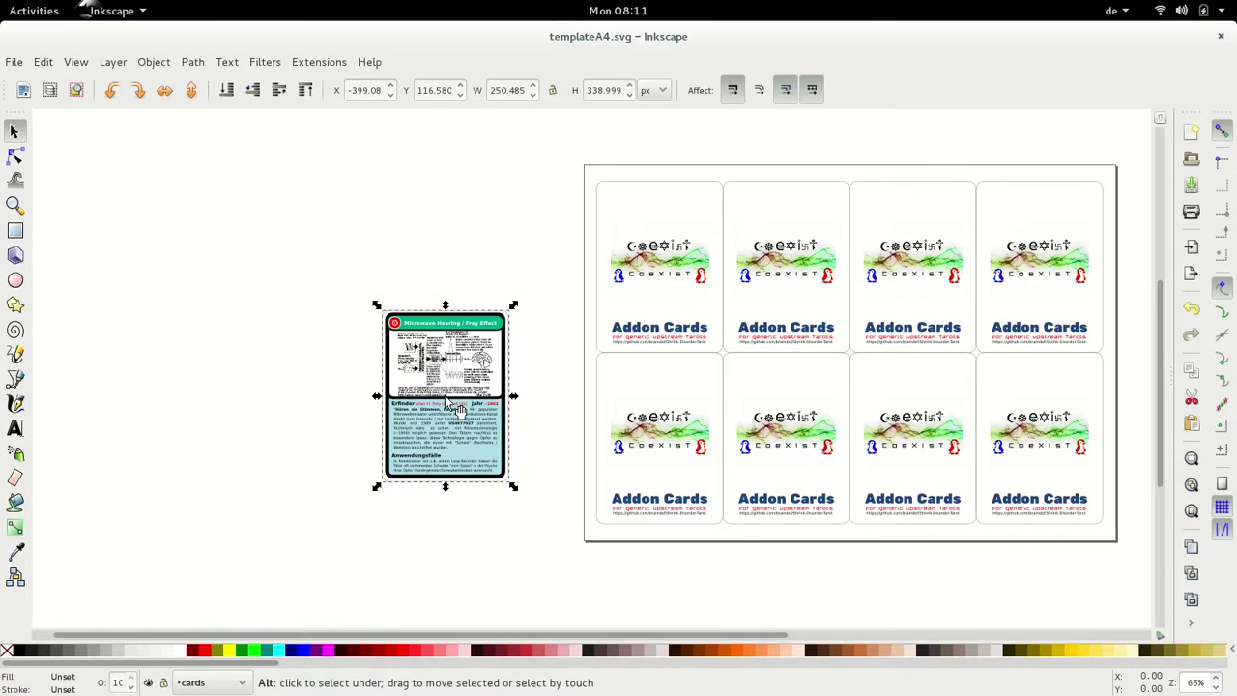
key("ctrl+Tab")
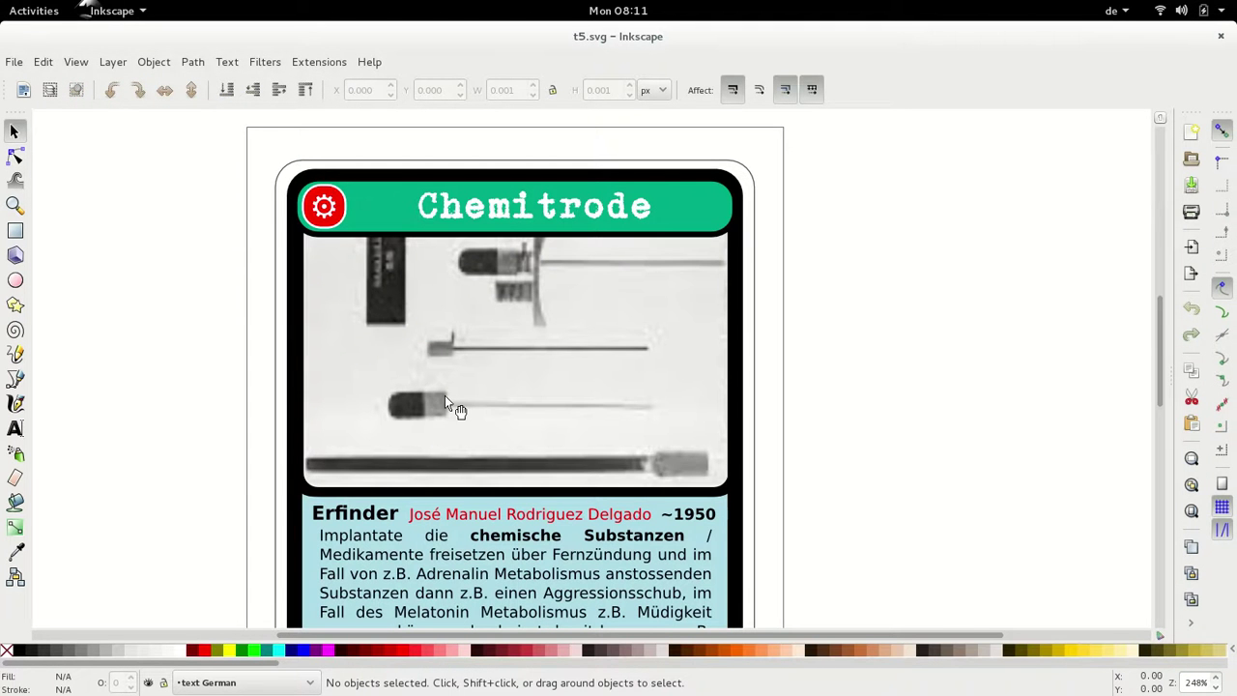
key("ctrl+alt+a")
key("ctrl+c")
key("ctrl+Tab")
key("ctrl+v")
key("ctrl+g")
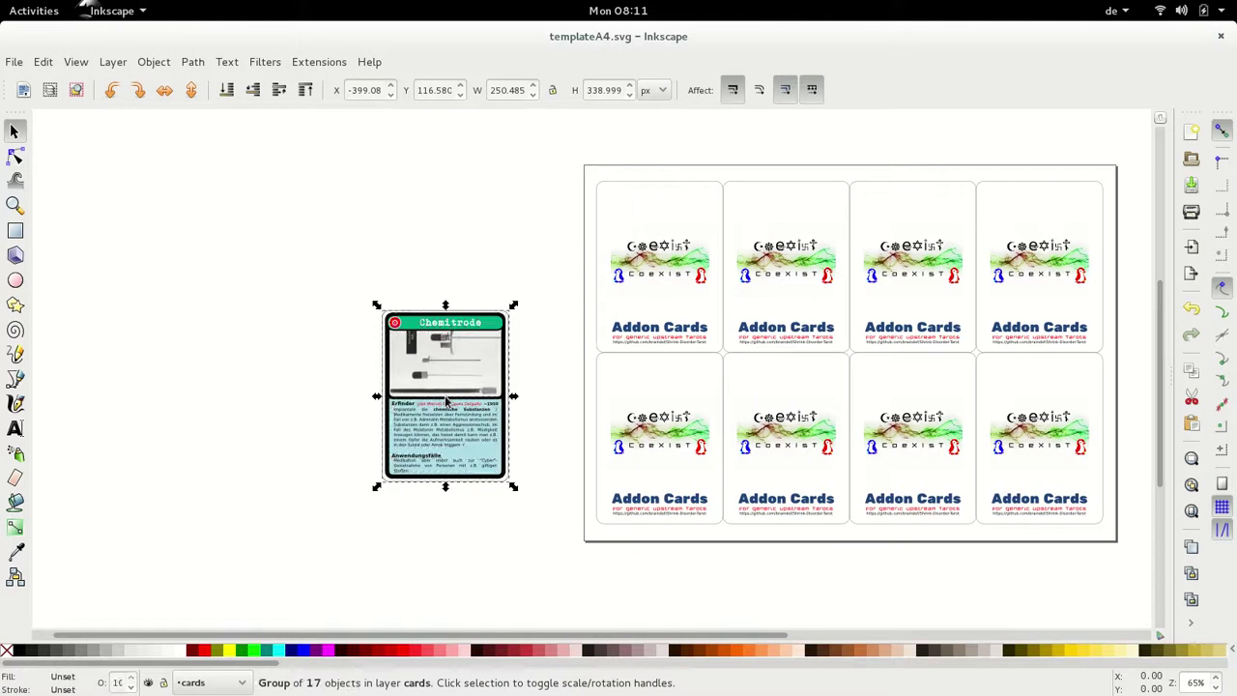
- Copy all layers of the "NeroNexus Implantate" card from t3.svg into templateA4.svg and group the pasted objects
key("alt+Tab")
key("alt+Tab")
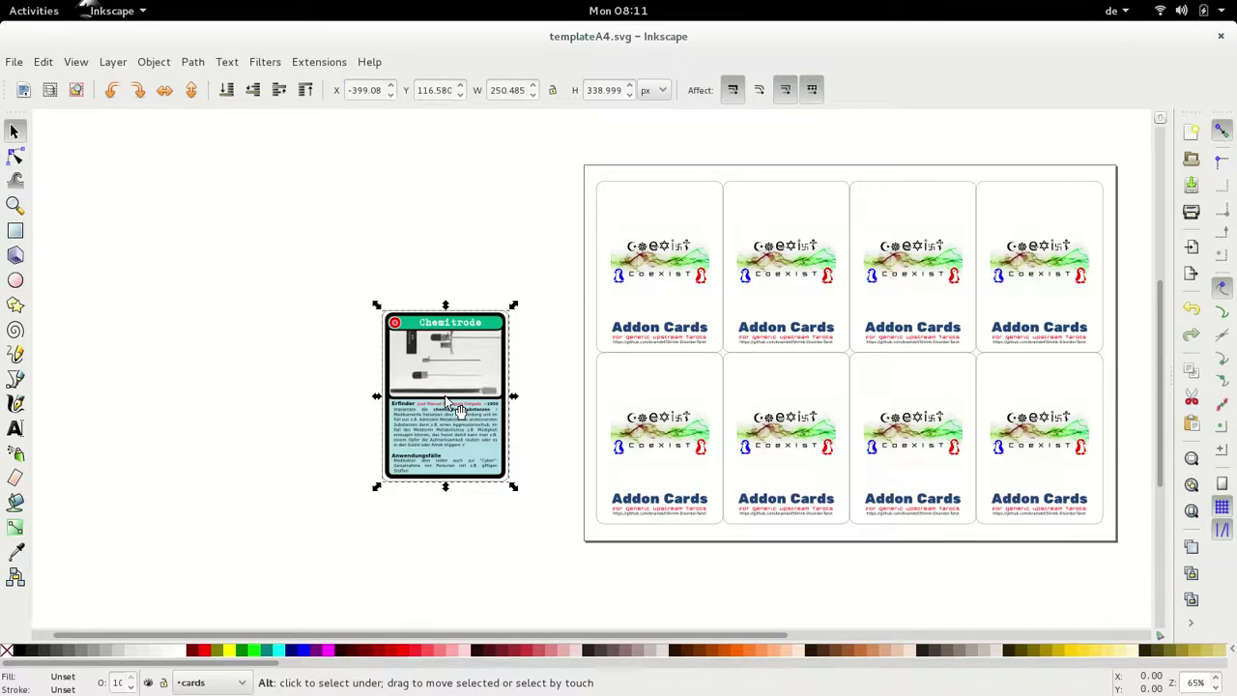
key("alt+grave")
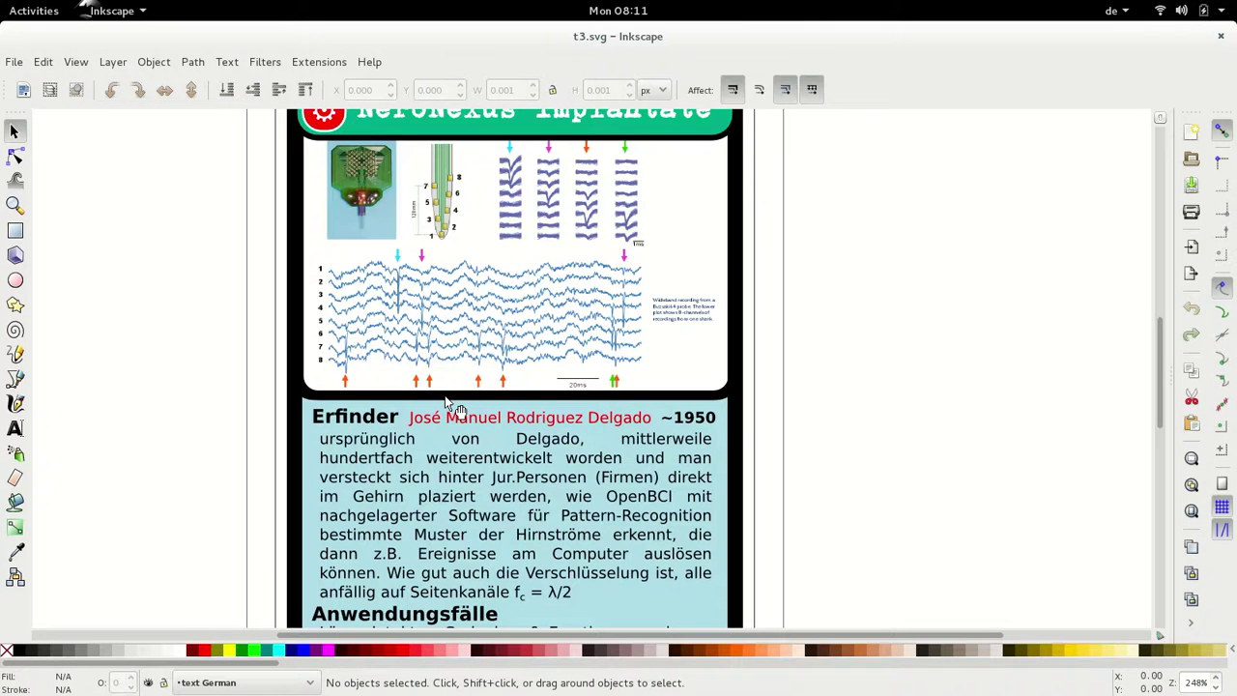
key("ctrl+alt+a")
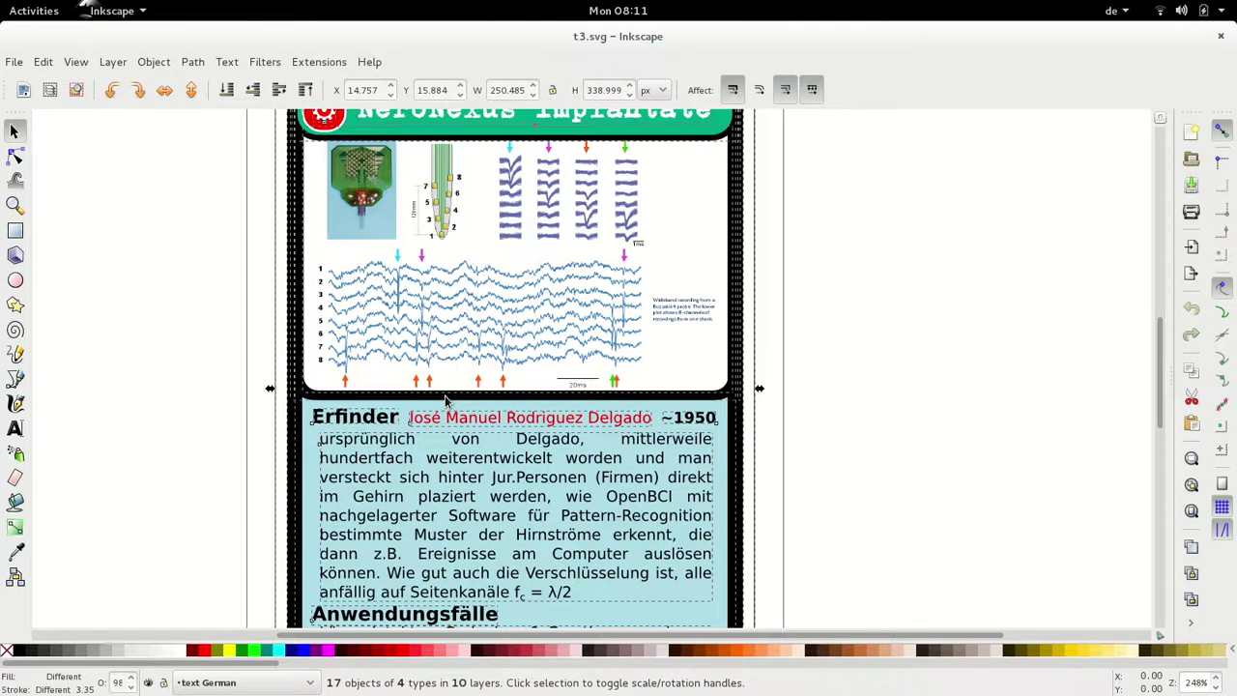
key("alt+Tab")
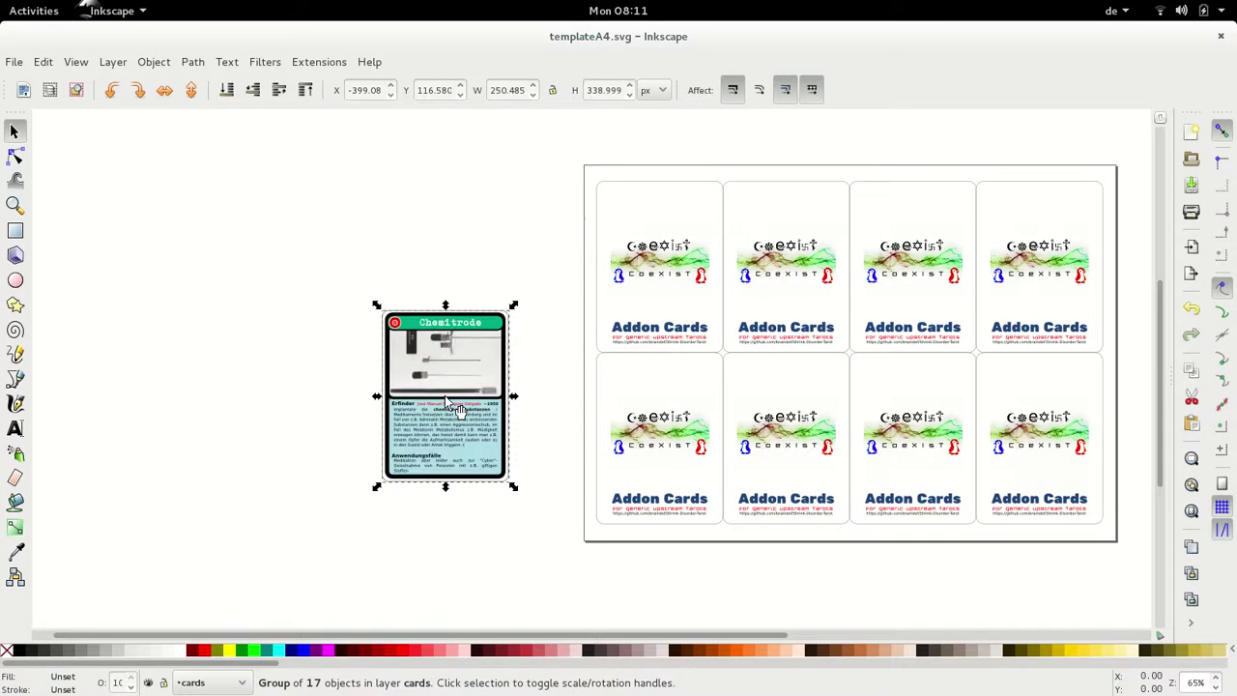
key("ctrl+v")
key("ctrl+g")
- Copy all layers of the "OpenBCI" card from t4.svg into templateA4.svg and group the pasted objects
key("ctrl+Tab")
key("ctrl+Tab")
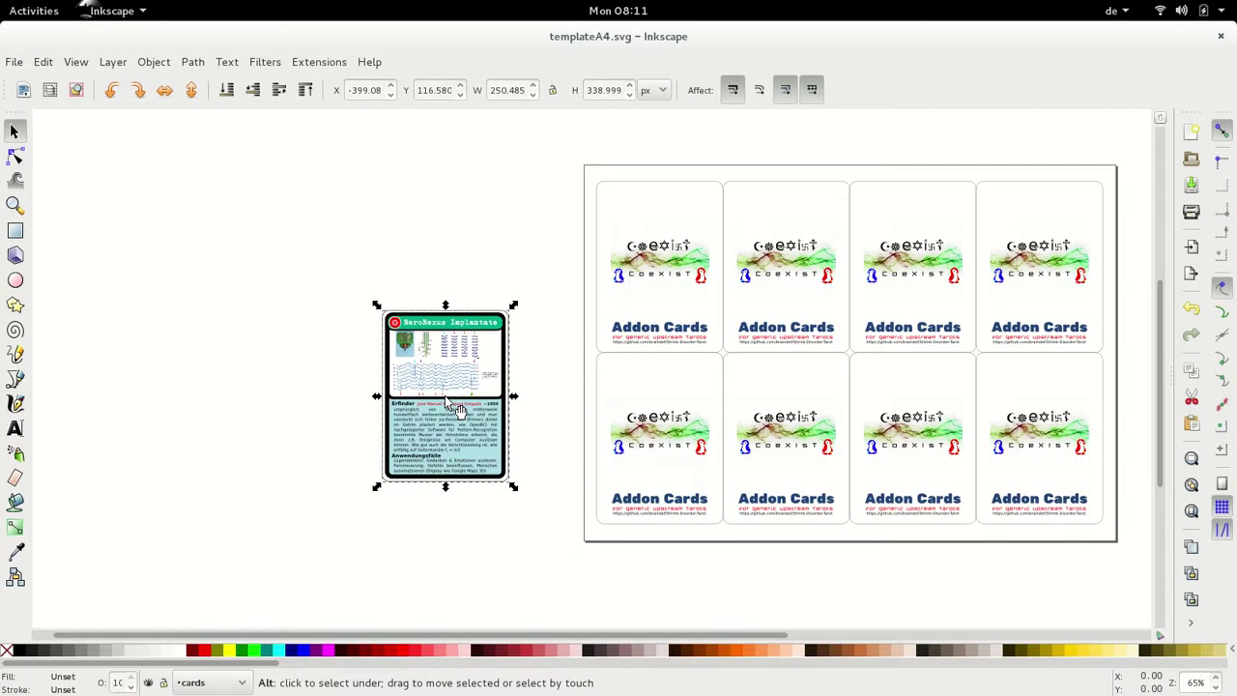
key("ctrl+Tab")
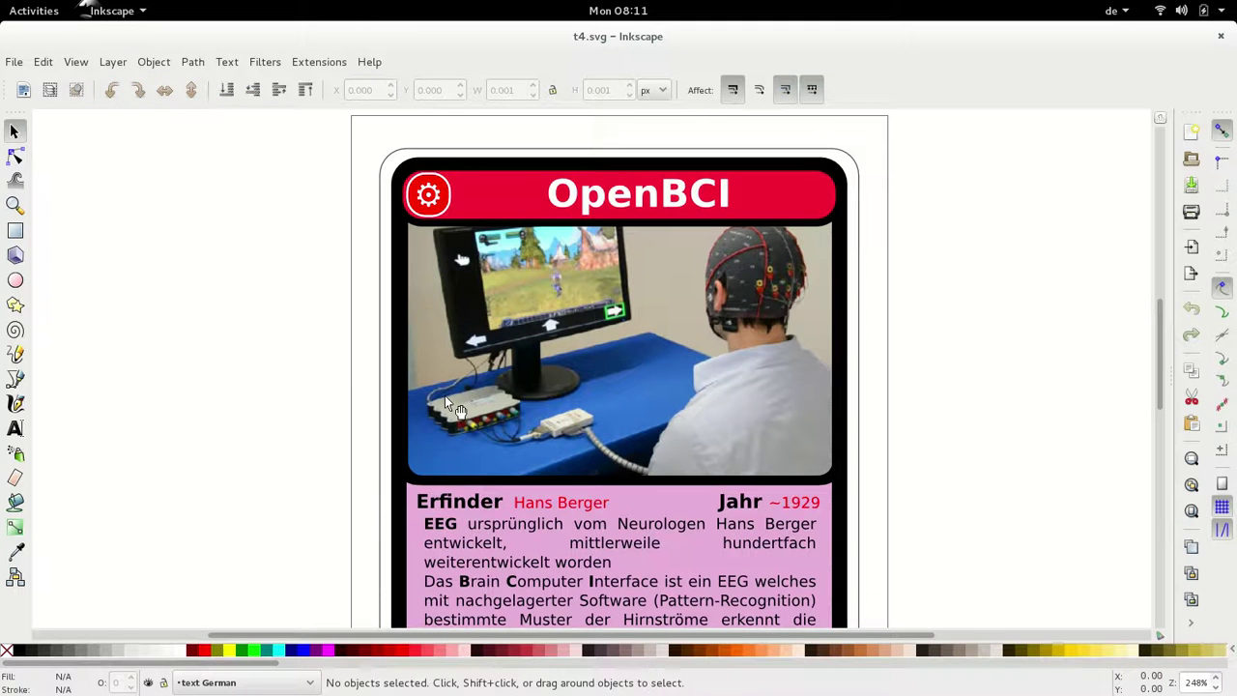
key("ctrl+alt+a")
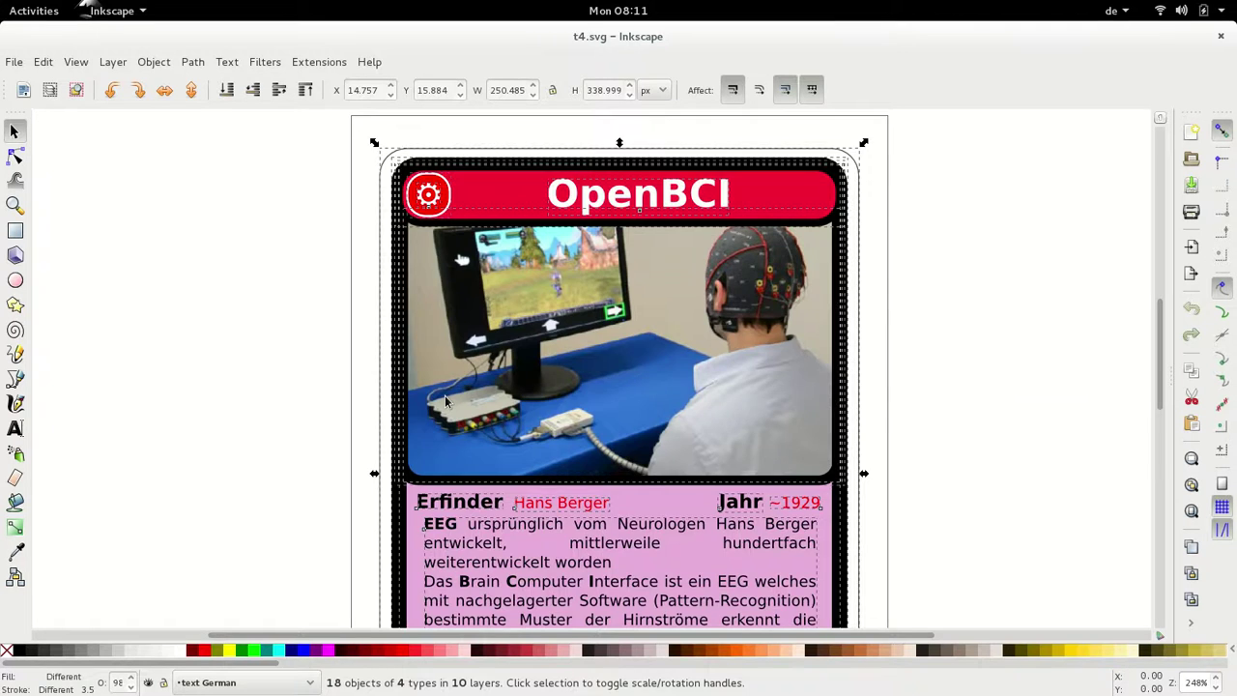
key("ctrl+c")
key("ctrl+Tab")
key("ctrl+v")
key("ctrl+g")
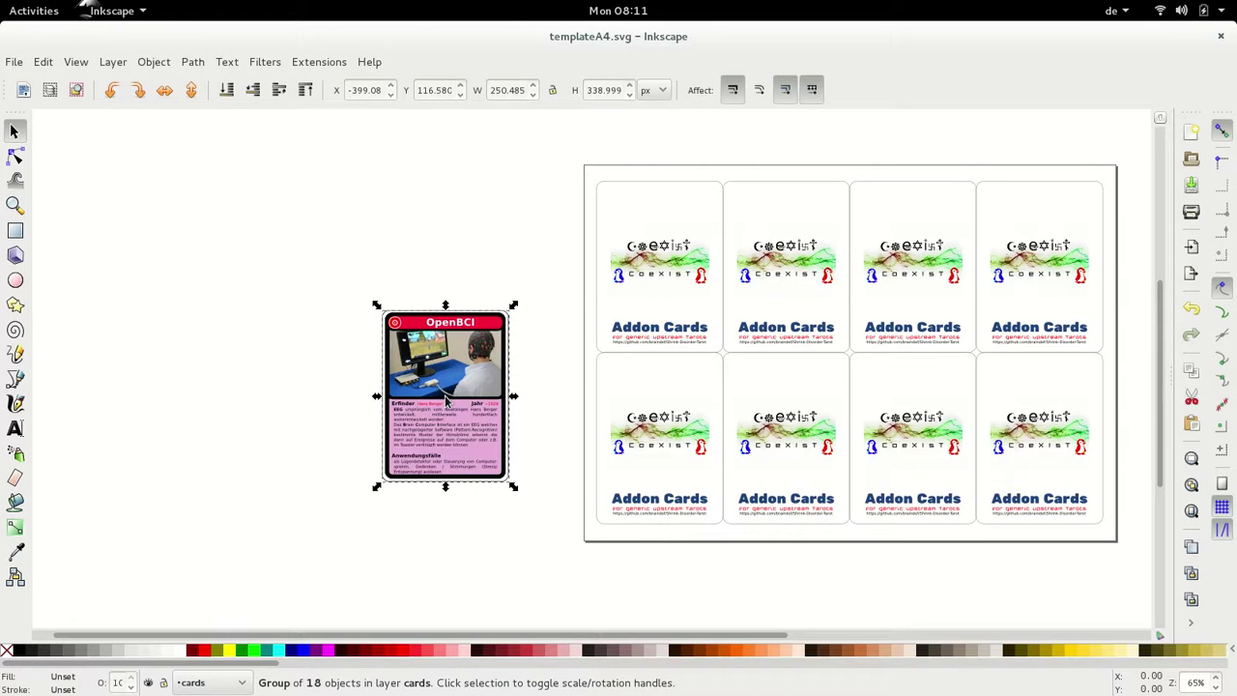
- Copy all layers of the "Active Denial System" card from t15.svg into templateA4.svg and group the pasted objects
key("ctrl+Tab")
key("alt+F4")
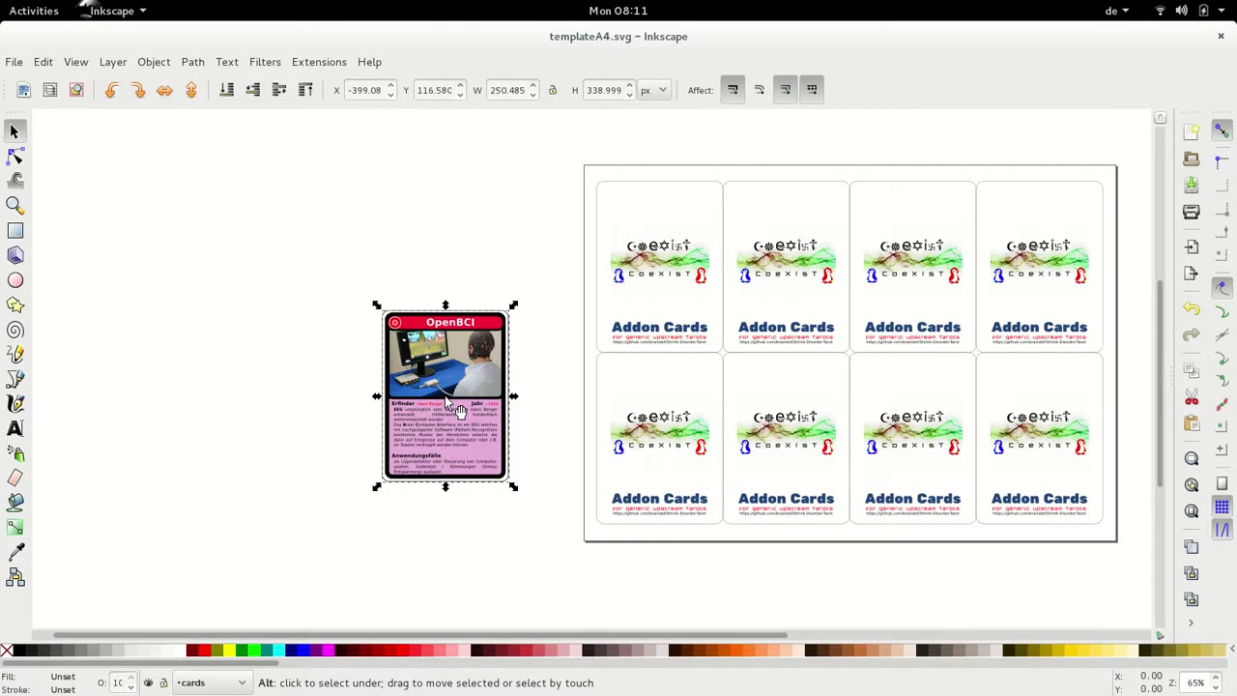
key("ctrl+Tab")
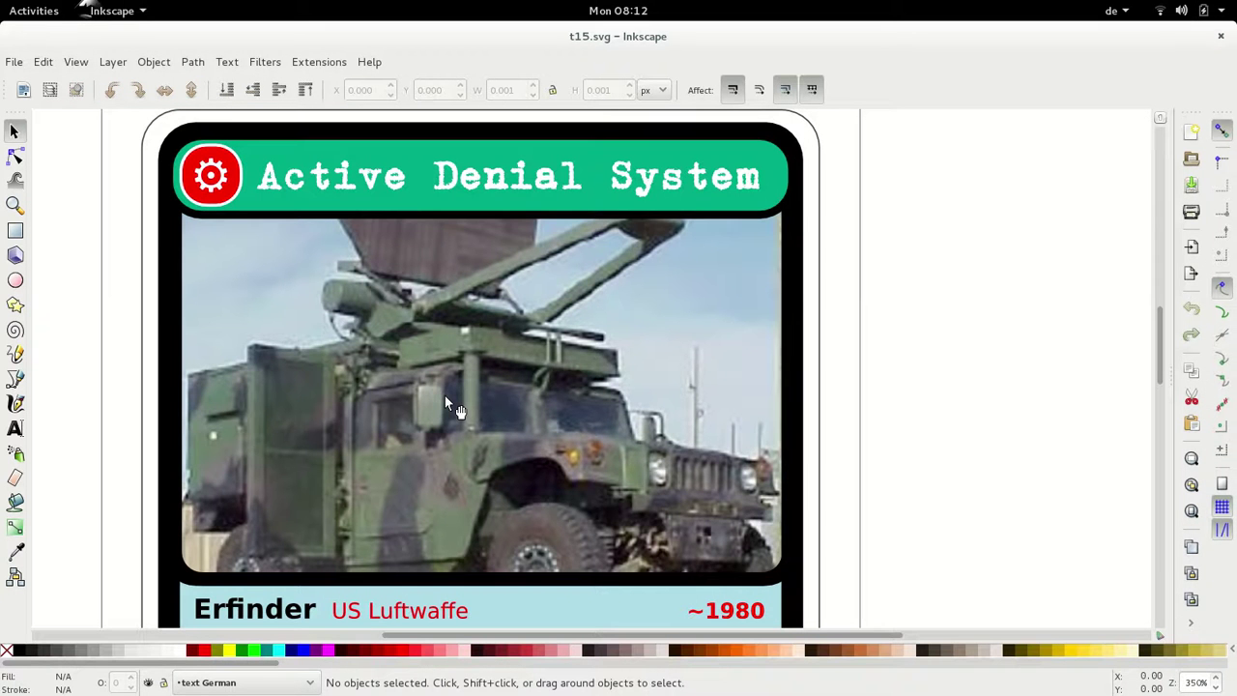
key("ctrl+alt+a")
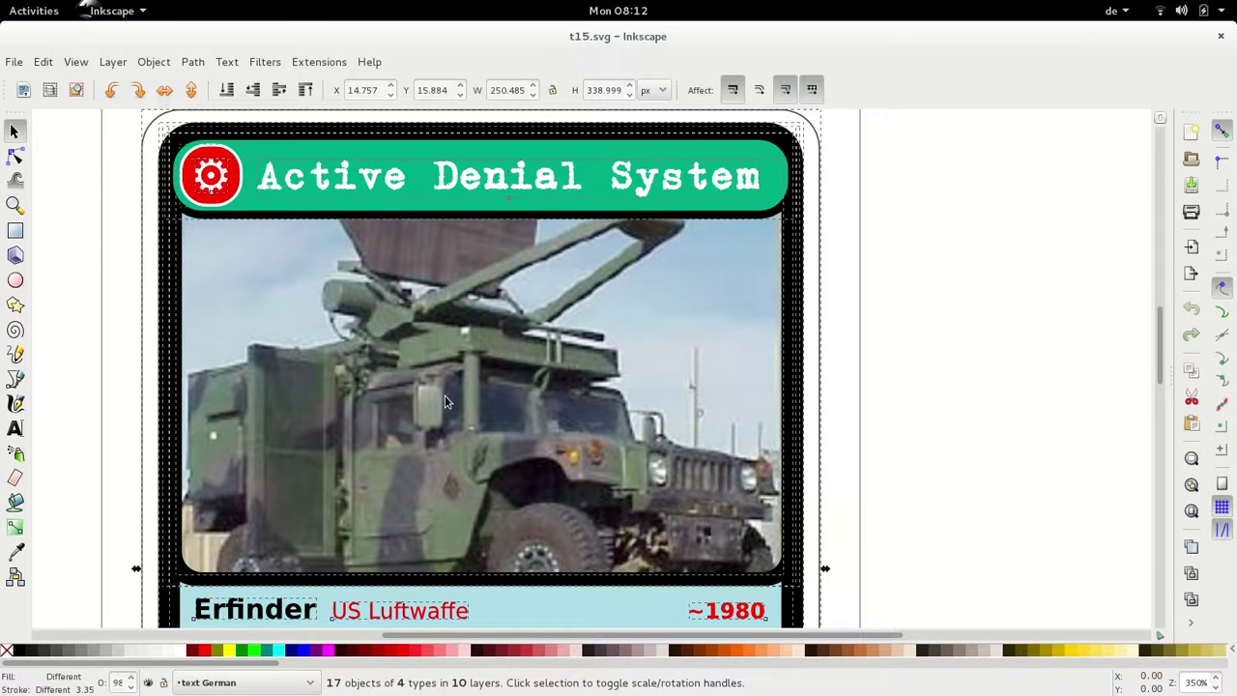
key("alt+Tab")
key("ctrl+v")
key("ctrl+g")
- Copy all layers of the "Loop Recorder" card from t10.svg into templateA4.svg and group the pasted objects
key("alt+Tab")
key("alt+Tab")
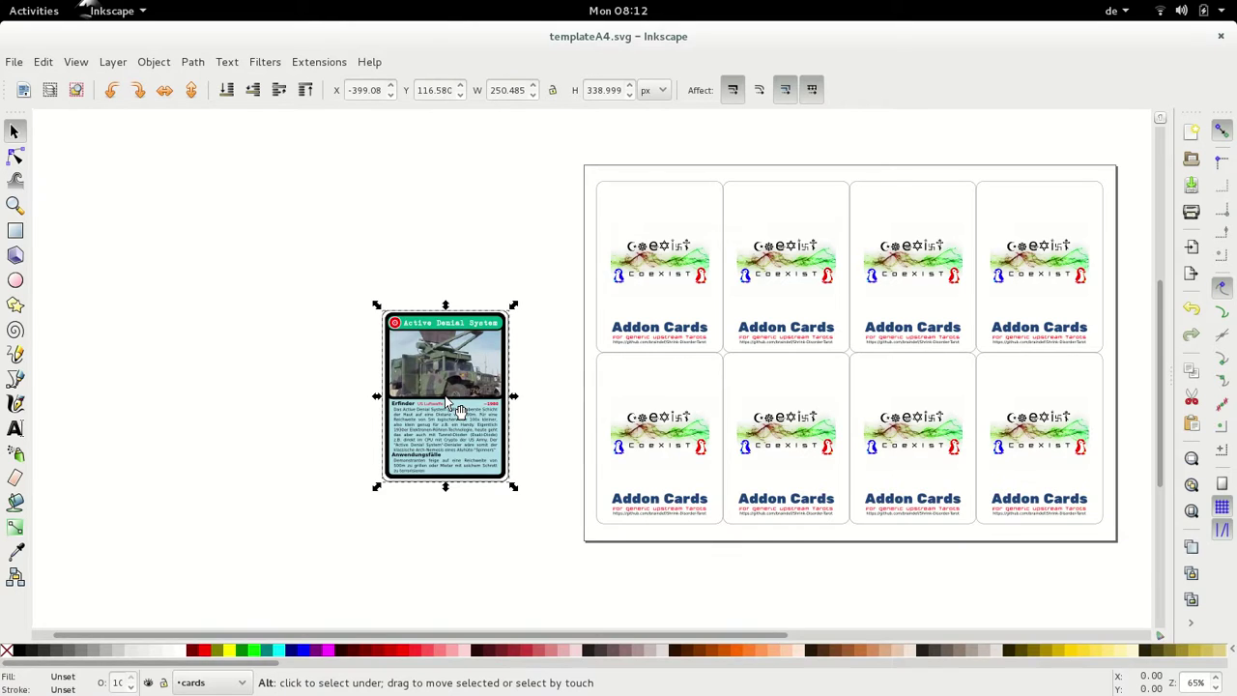
key("alt+Tab")
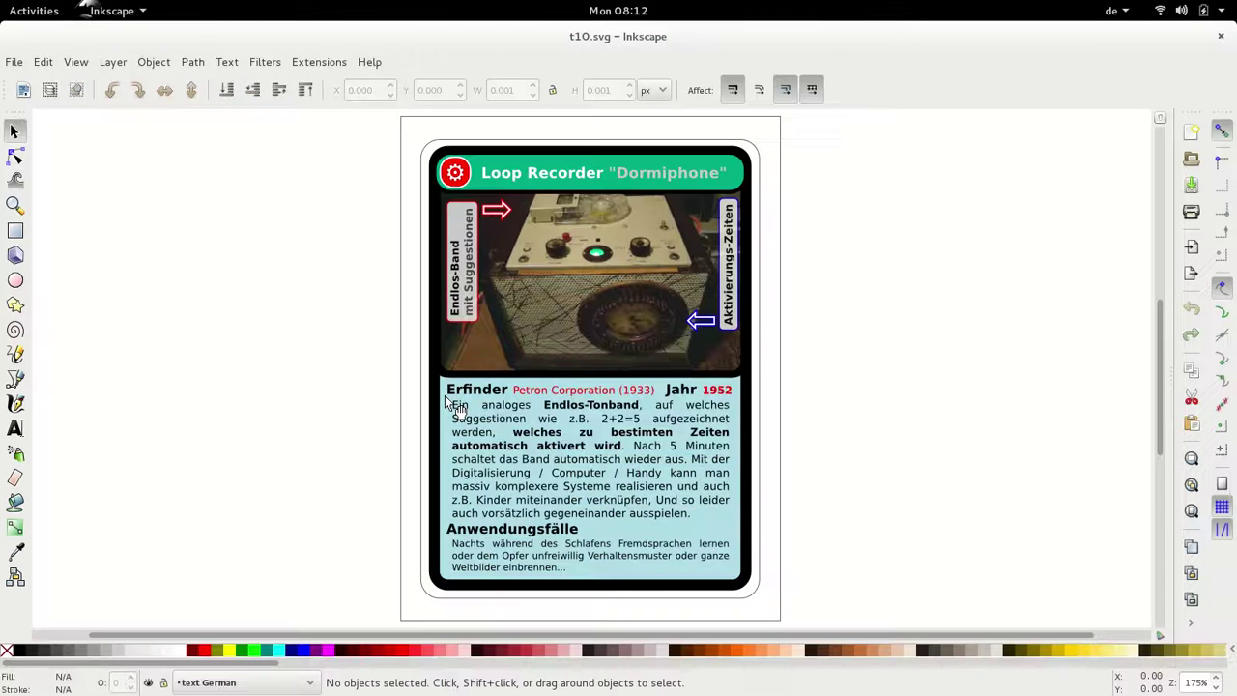
key("ctrl+alt+a")
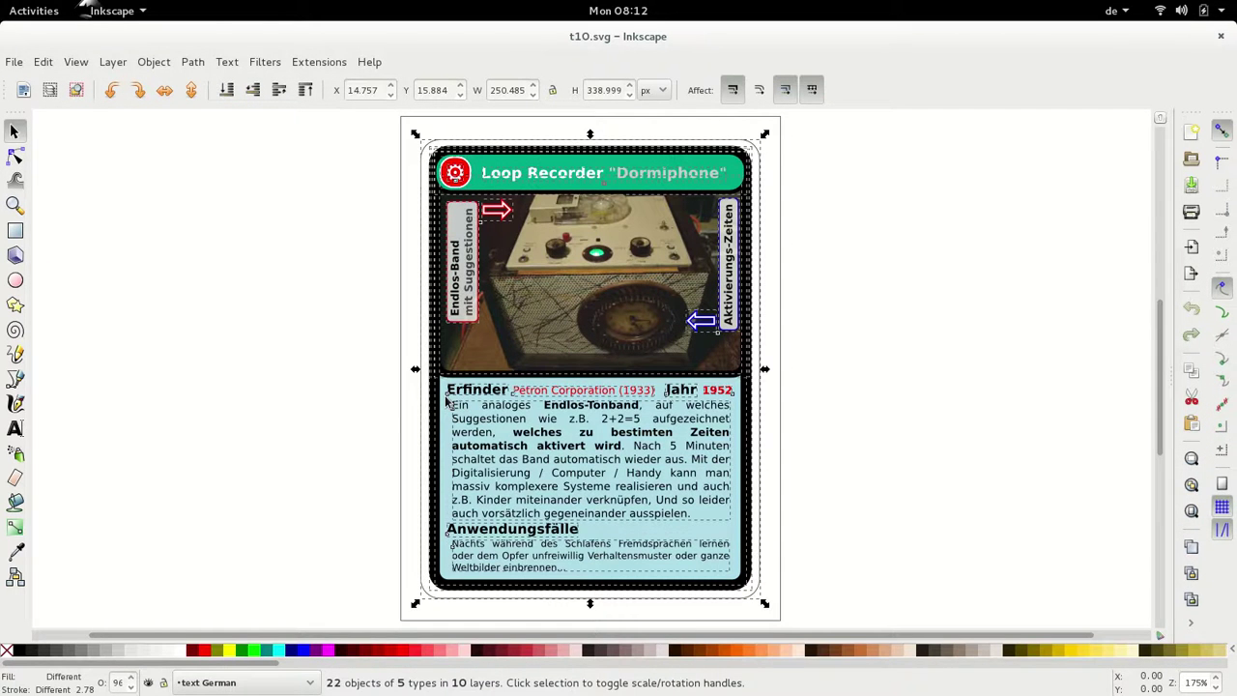
key("ctrl+c")
key("alt+Tab")
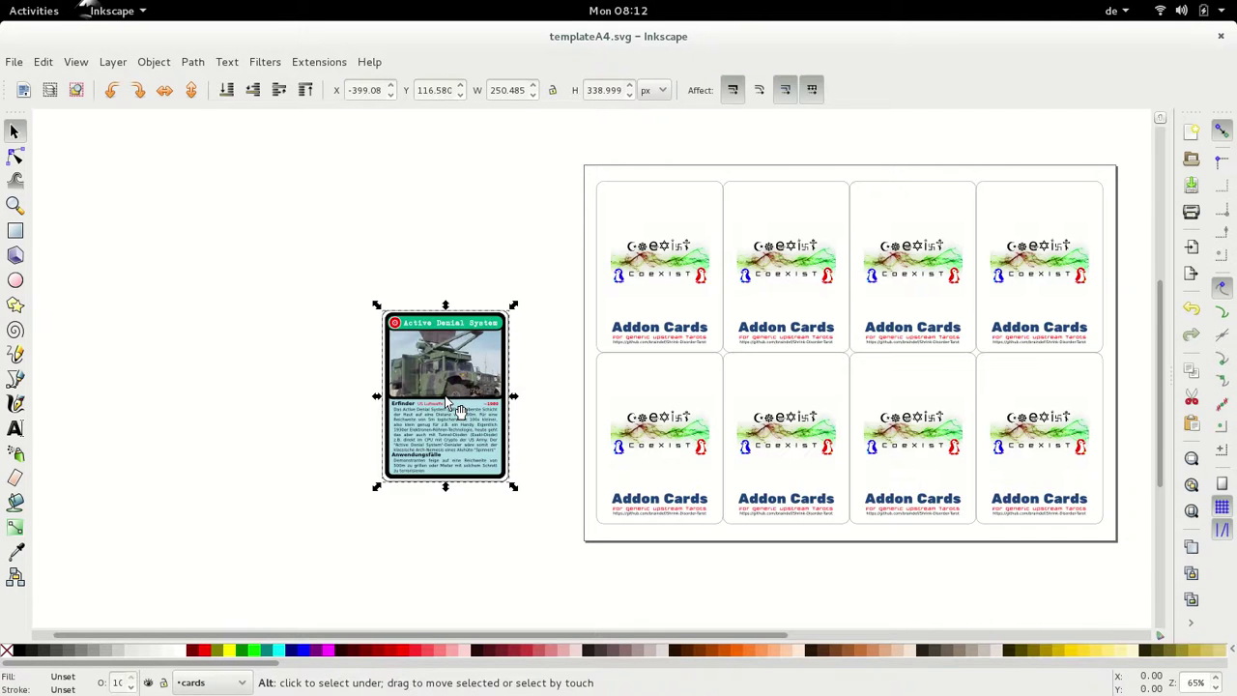
key("ctrl+v")
key("ctrl+g")
- Copy all layers of the WIFI/Bluetooth beacon card from t18.svg into templateA4.svg and group the pasted objects
key("alt+Tab")
key("alt+Tab")
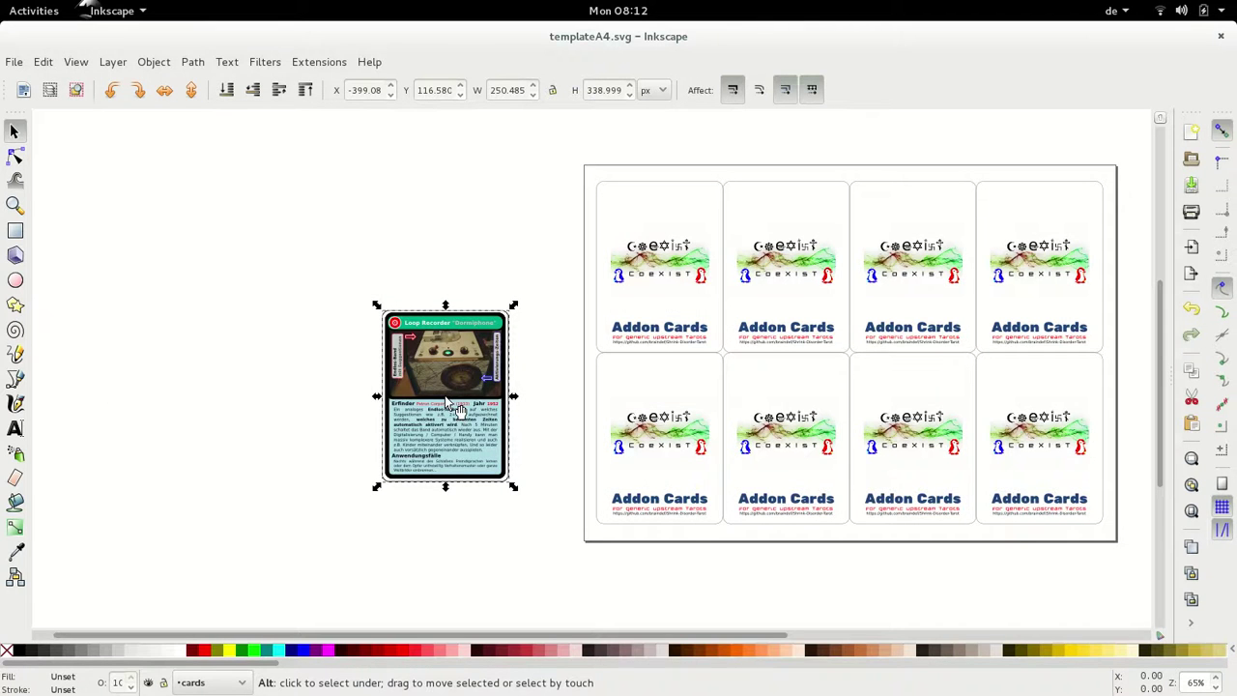
key("alt+Tab")
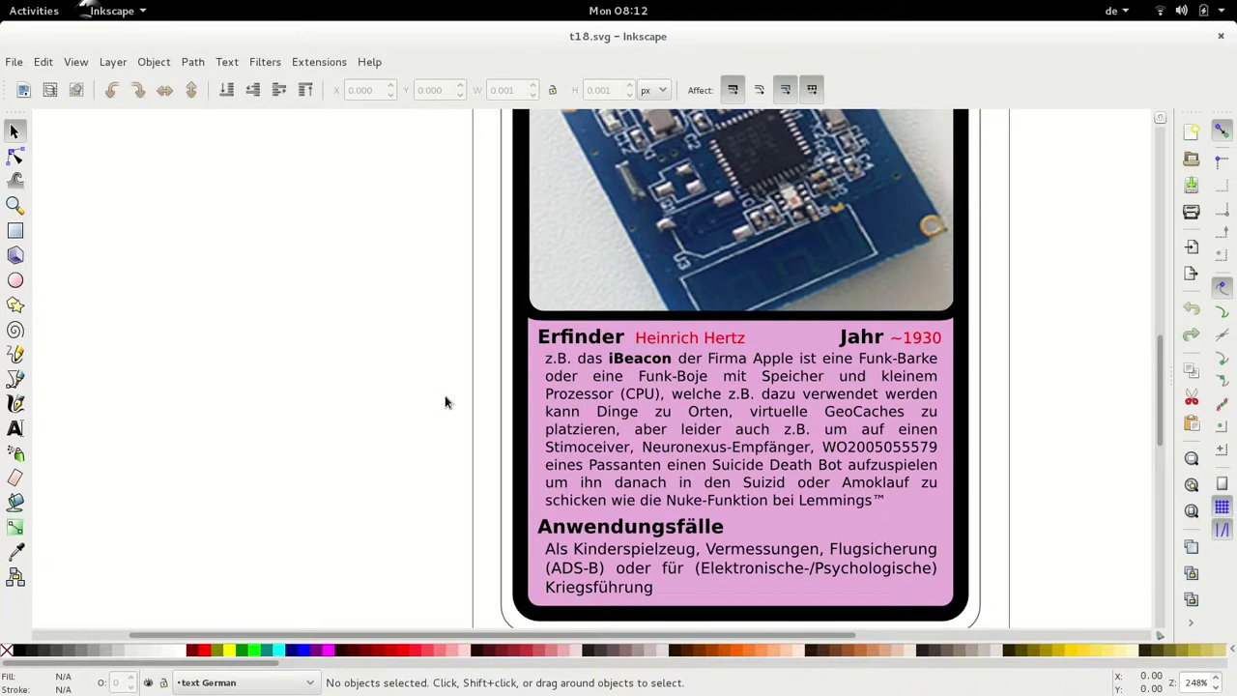
key("ctrl+alt+a")
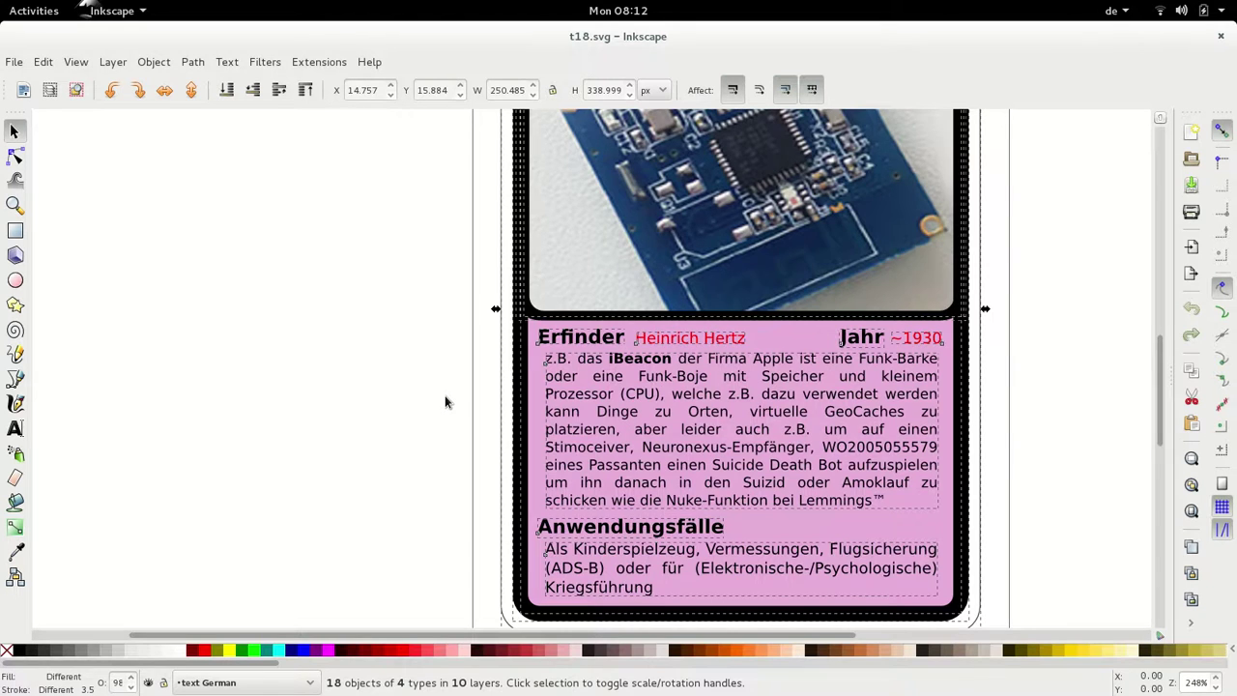
key("alt+Tab")
key("ctrl+v")
key("ctrl+g")
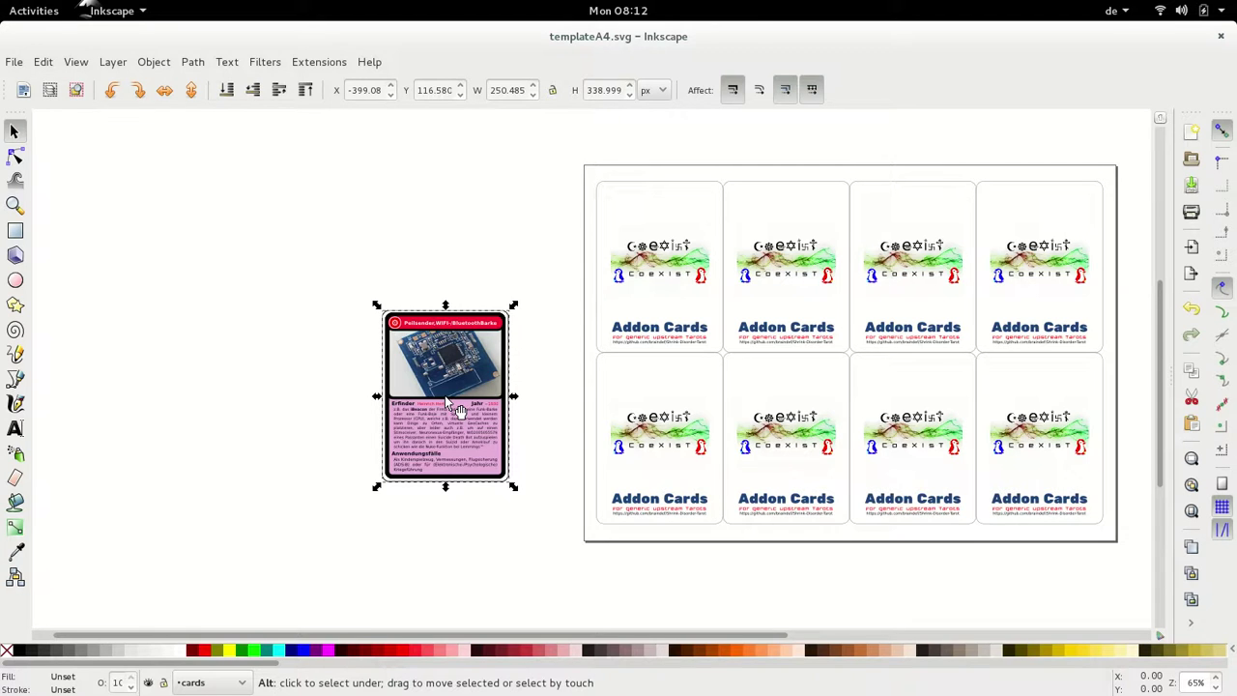
- Copy all layers of the "Hardware Synthesizer / Sampler" card from t9.svg into templateA4.svg and group the pasted objects
key("alt+Tab")
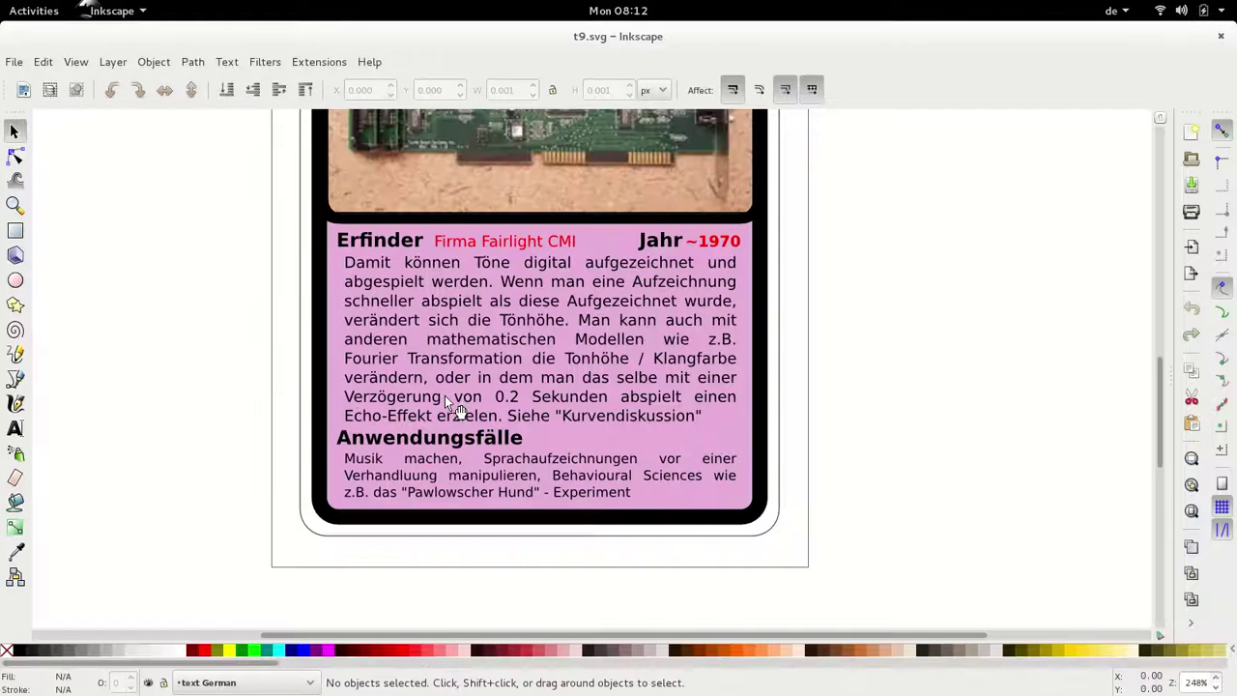
key("ctrl+a")
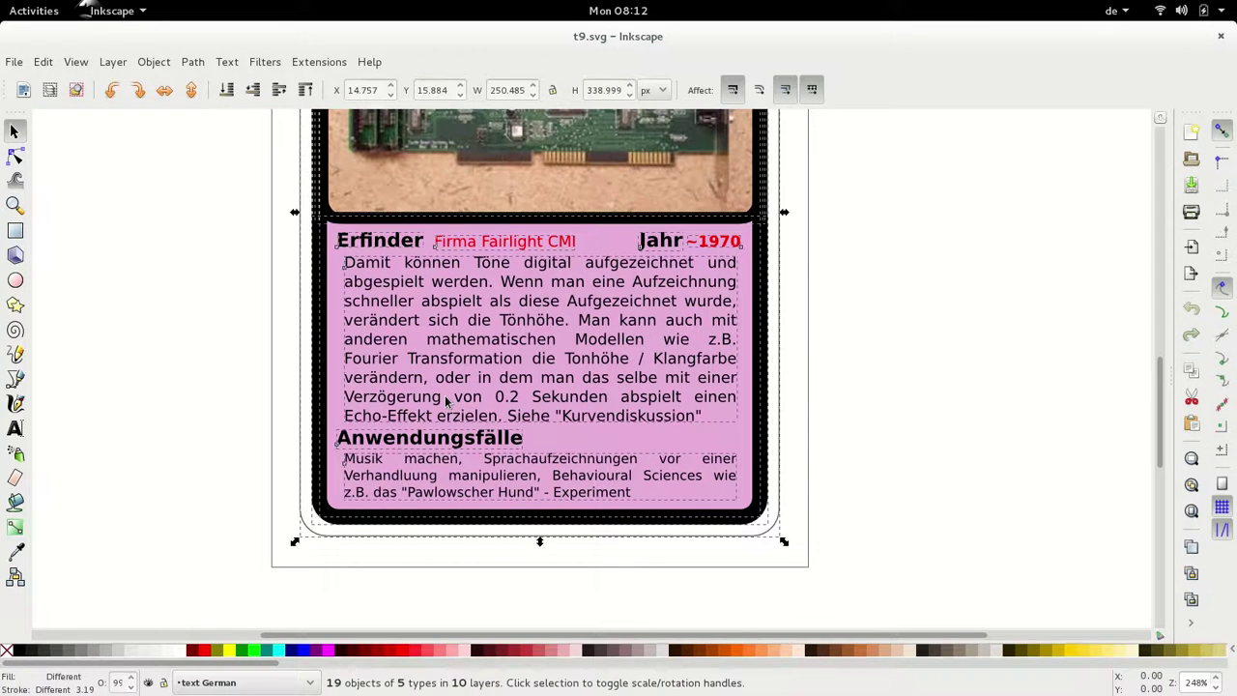
key("ctrl+c")
key("ctrl+w")
key("ctrl+v")
key("ctrl+g")
- Arrange the eight card groups in 2 rows and 4 columns with 0.0 spacing and combine them into one group
key("alt+Tab")
key("alt+Tab")
key("alt+o")
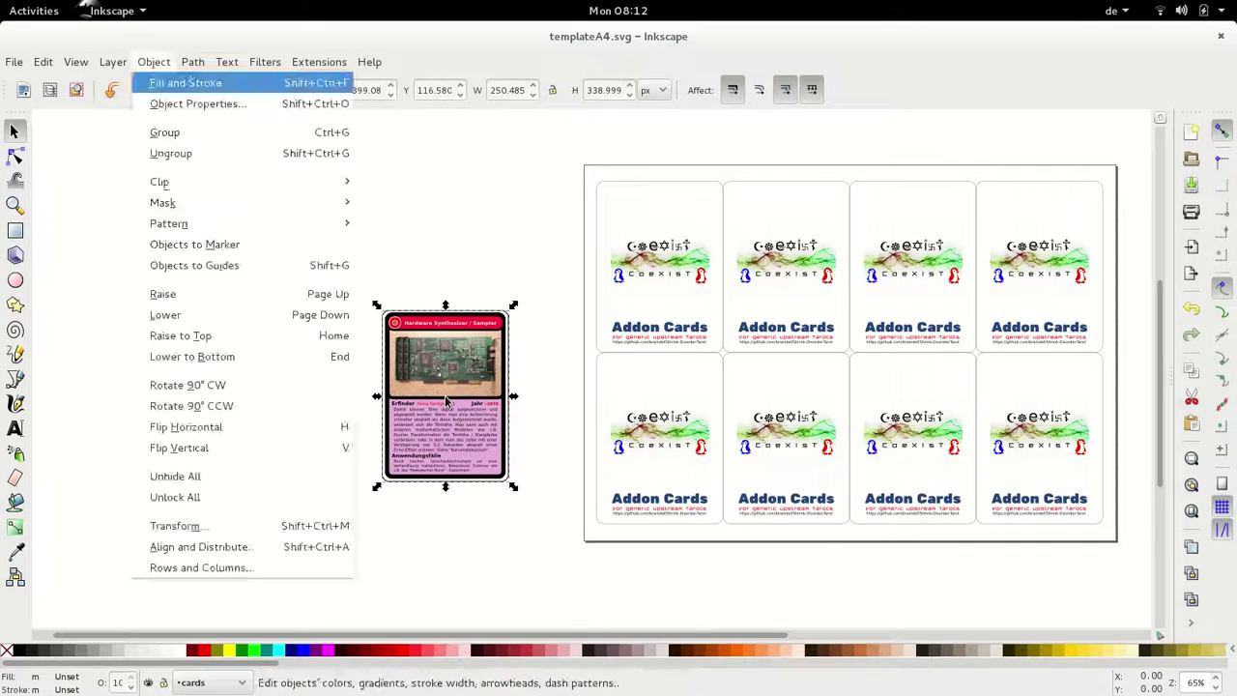
type("w2")
key("Tab")
type("4")
key("Tab")
key("Tab")
key("Tab")
key("Return")
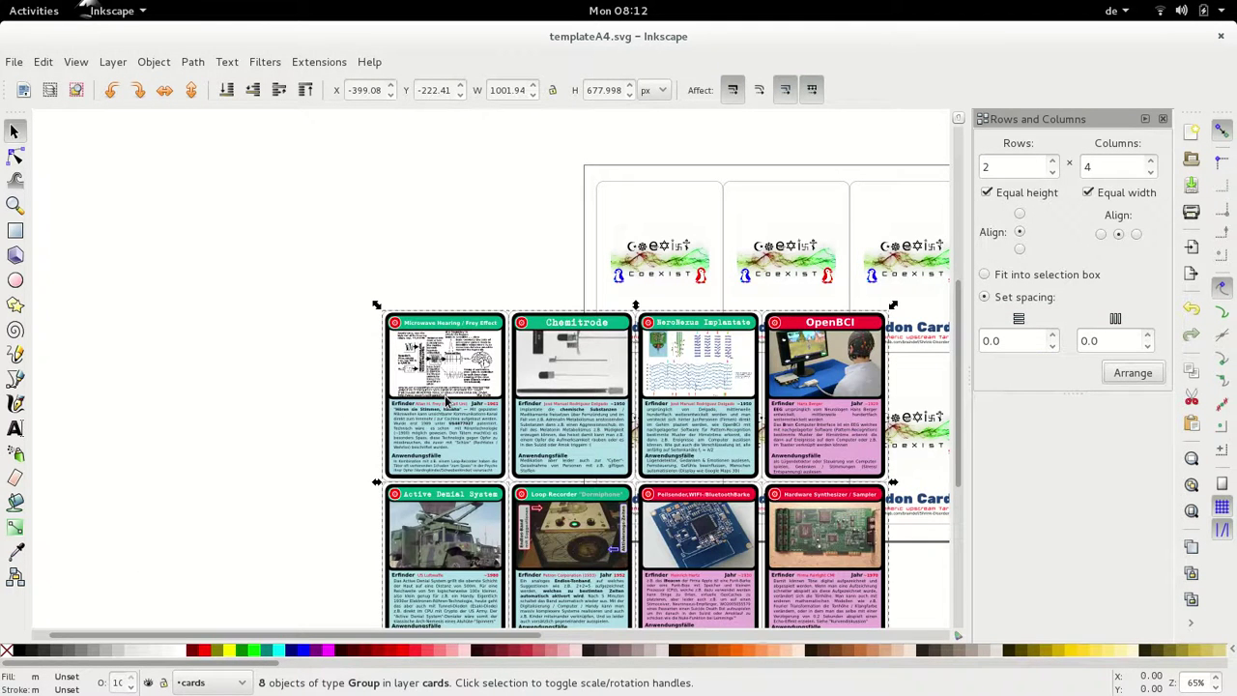
key("ctrl+g")
- Centre the card group horizontally and vertically on the page and save the sheet as t12-t5-t3-t4-t15-t10-t18-t9.svg in the A4 folder
key("ctrl+shift+a")
key("Return")
key("Tab")
key("Tab")
key("Tab")
key("Tab")
key("Tab")
key("Tab")
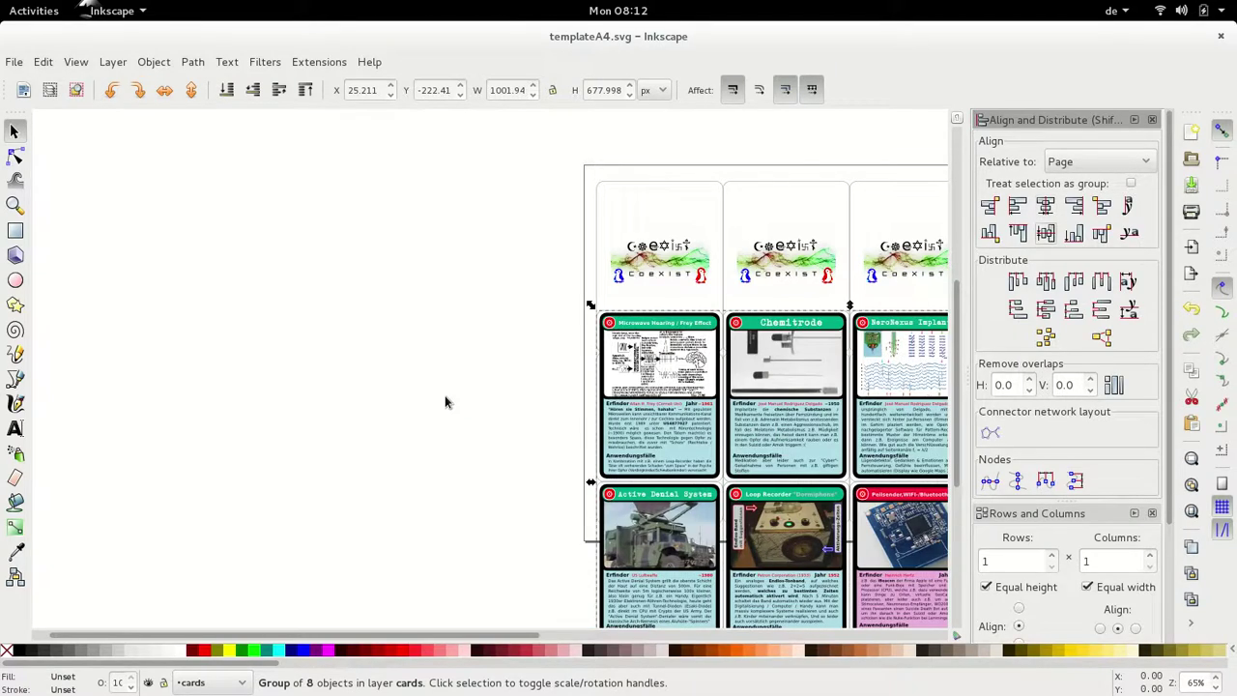
key("ctrl+shift+s")
type("t12-t5-t3-t4-t15-t10-t18-t9")
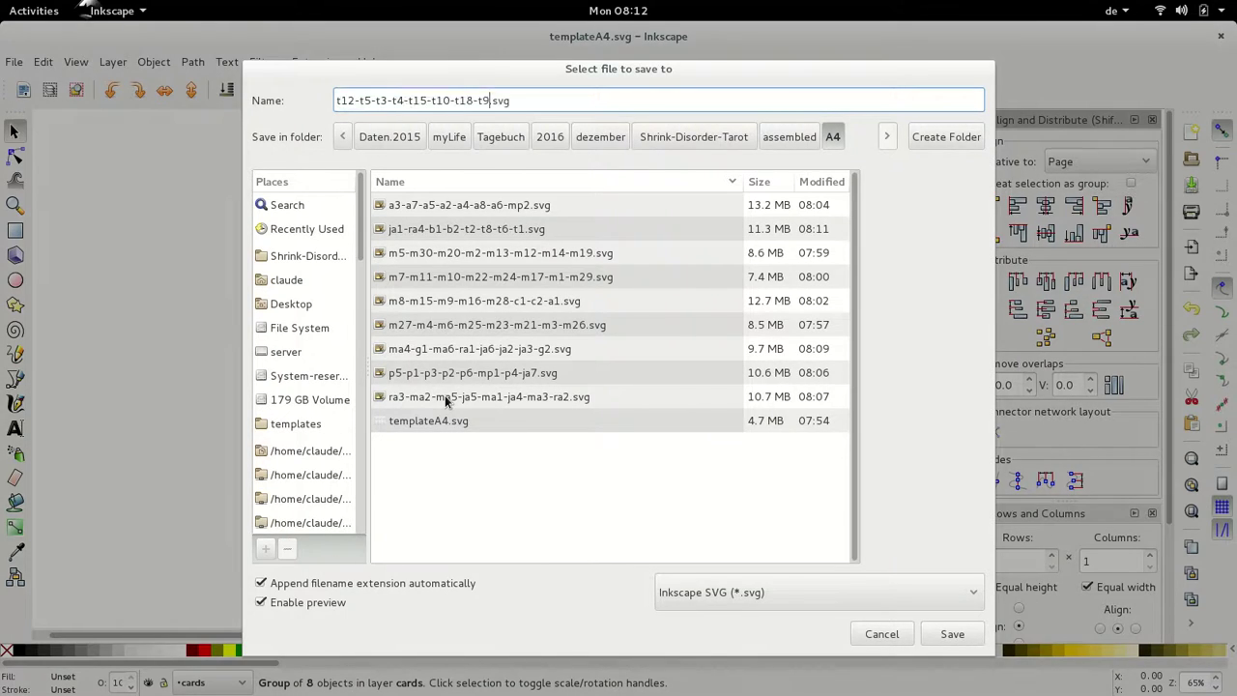
key("Return")
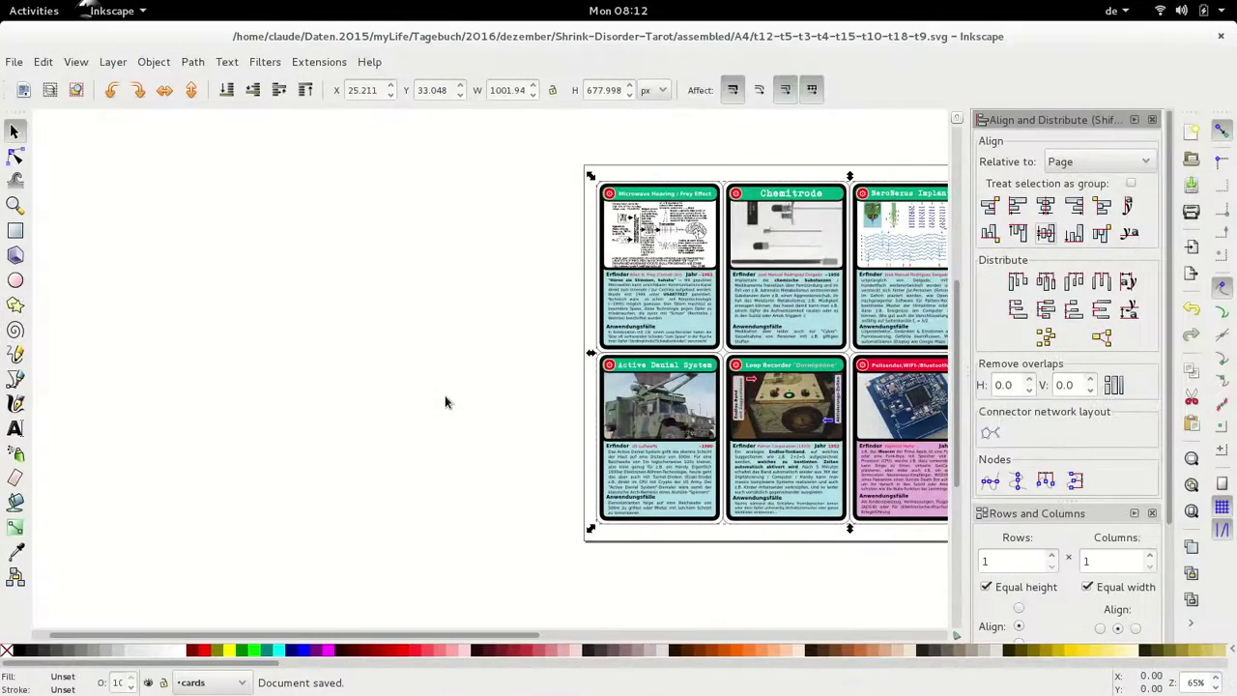
- Copy all layers of the "Polizei / PolizeiFahrzeug" card from t16.svg into a fresh templateA4.svg and group the pasted objects
key("alt+Tab")
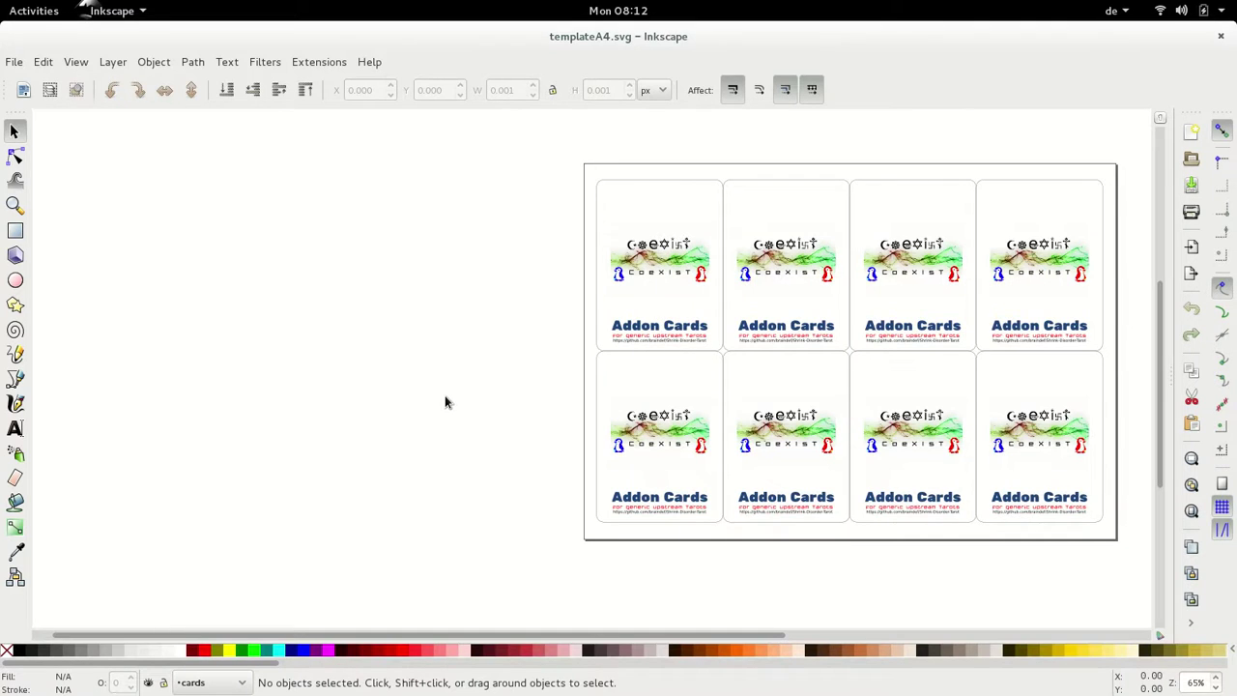
key("ctrl+w")
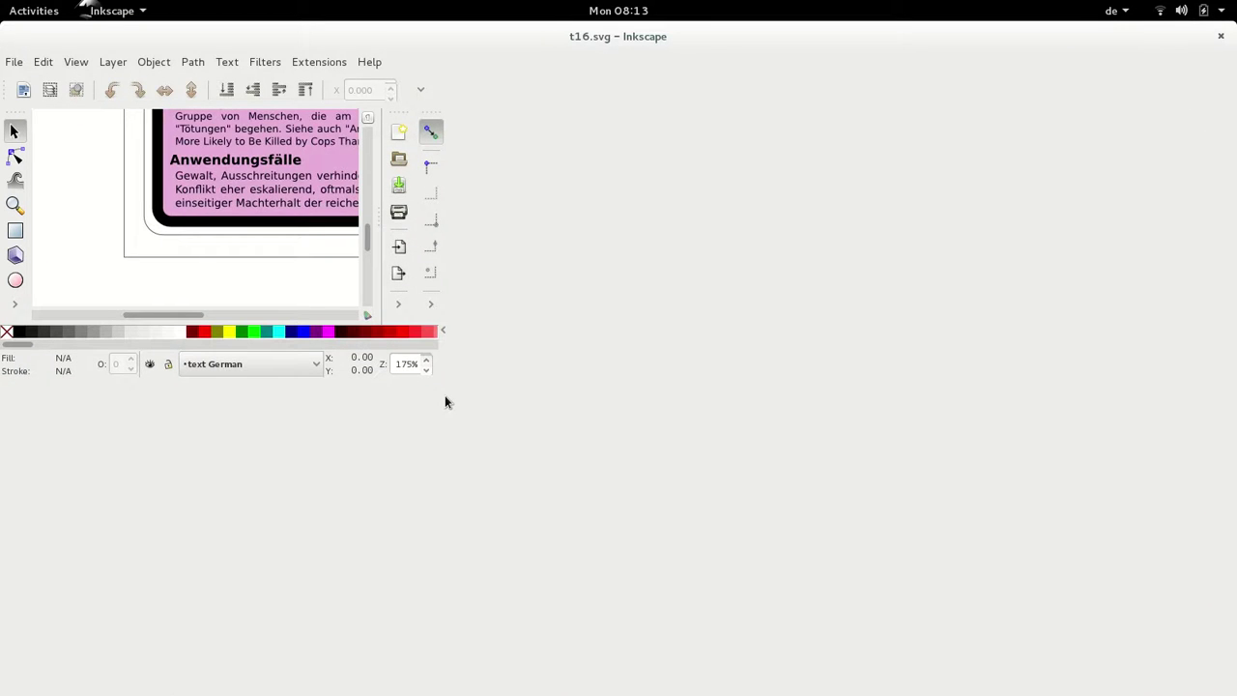
key("ctrl+alt+a")
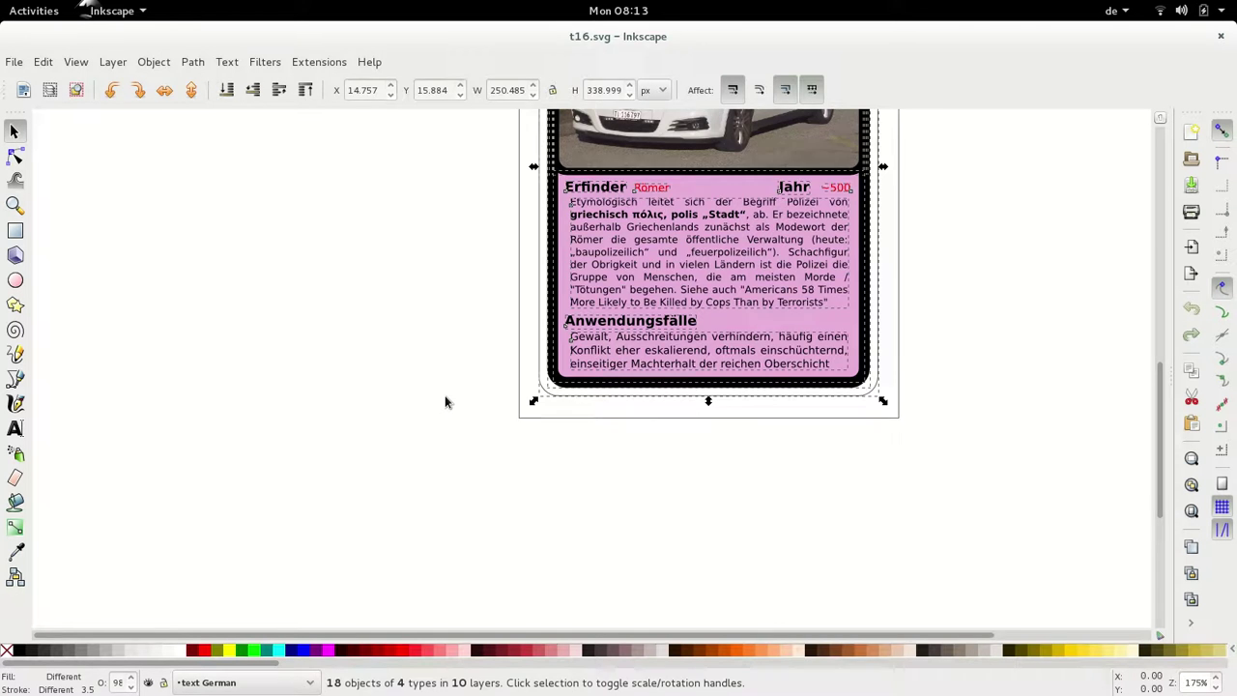
key("ctrl+Tab")
key("ctrl+v")
- Copy all layers of the "3D GAME ENGINE" card from t7.svg into templateA4.svg and group the pasted objects
key("alt+Tab")
key("alt+Tab")
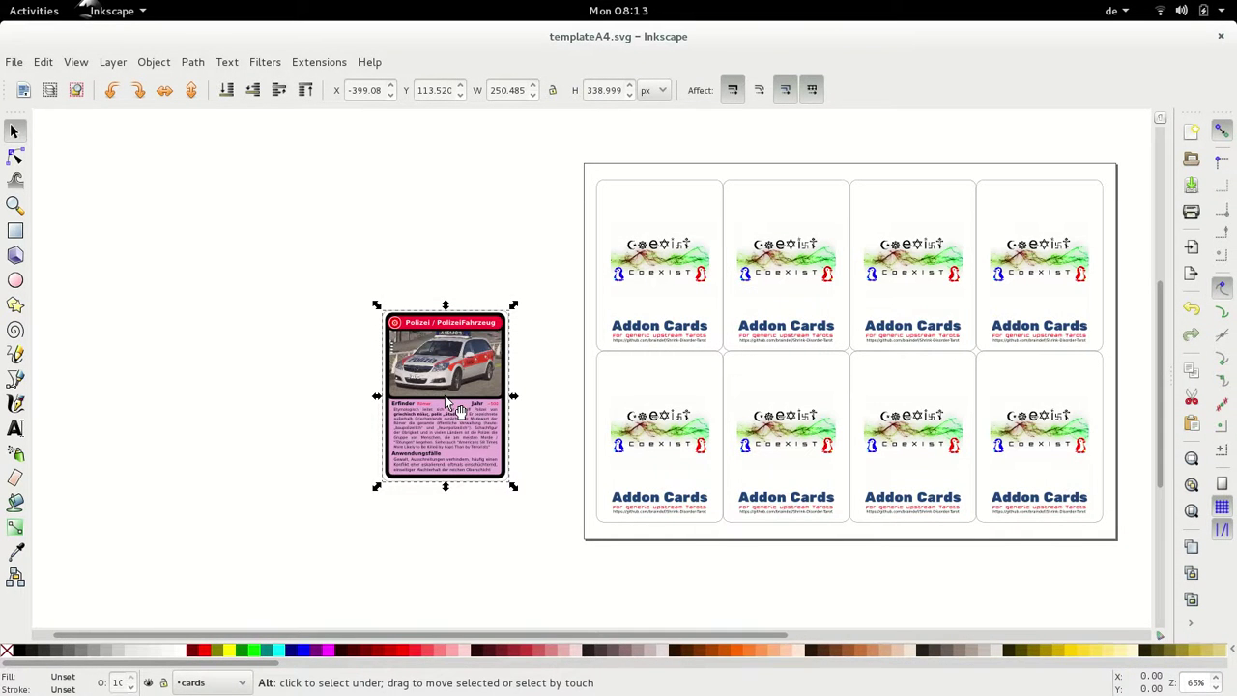
key("ctrl+Tab")
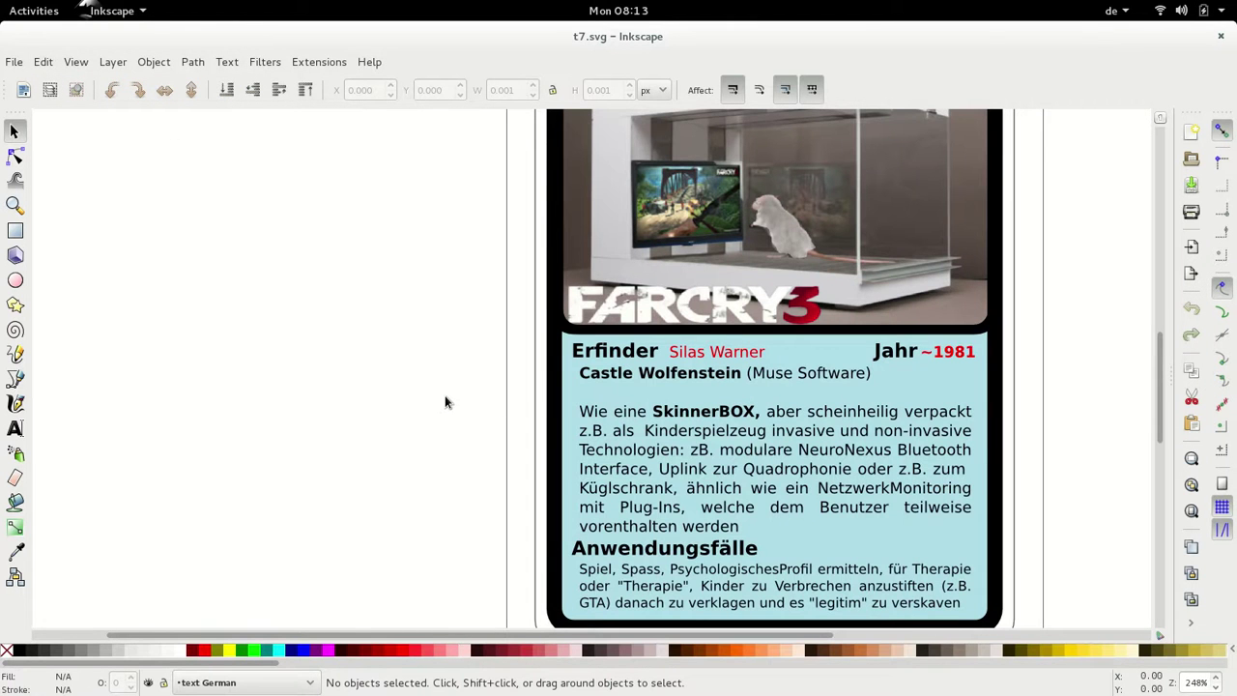
key("ctrl+a")
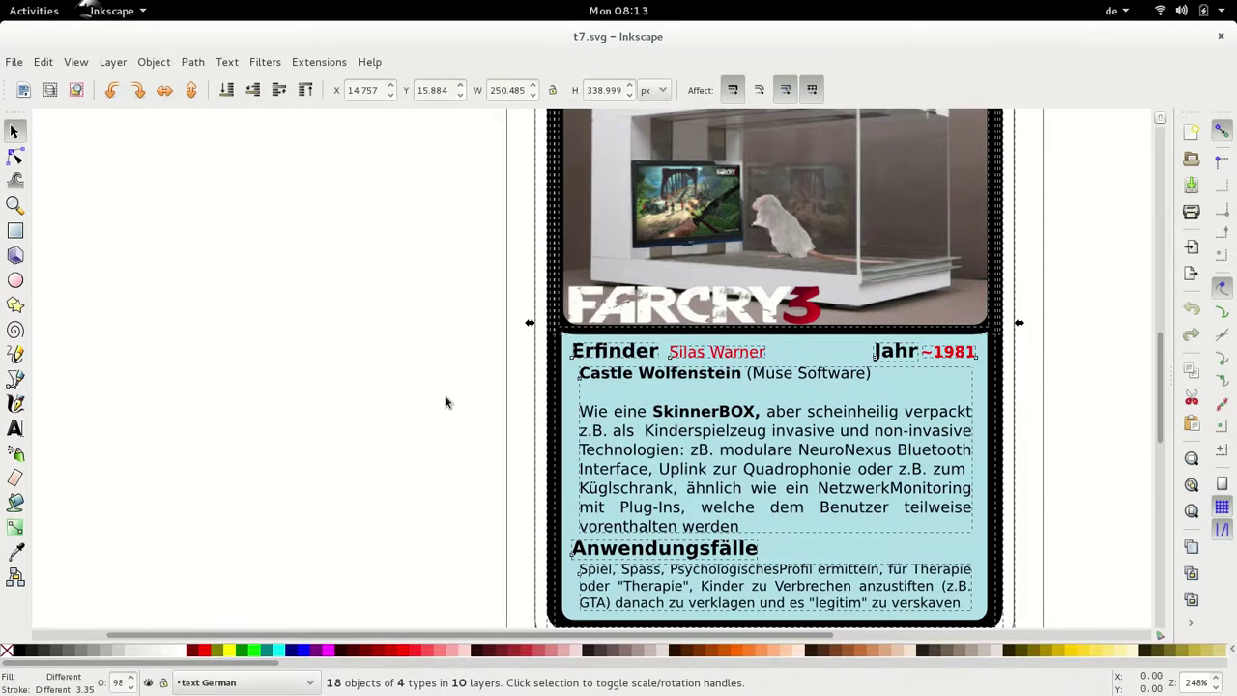
key("alt+Tab")
key("ctrl+v")
key("ctrl+g")
- Copy all layers of the "Klassische Konditionierung" card from t11.svg into templateA4.svg and group the pasted objects
key("alt+Tab")
key("alt+Tab")
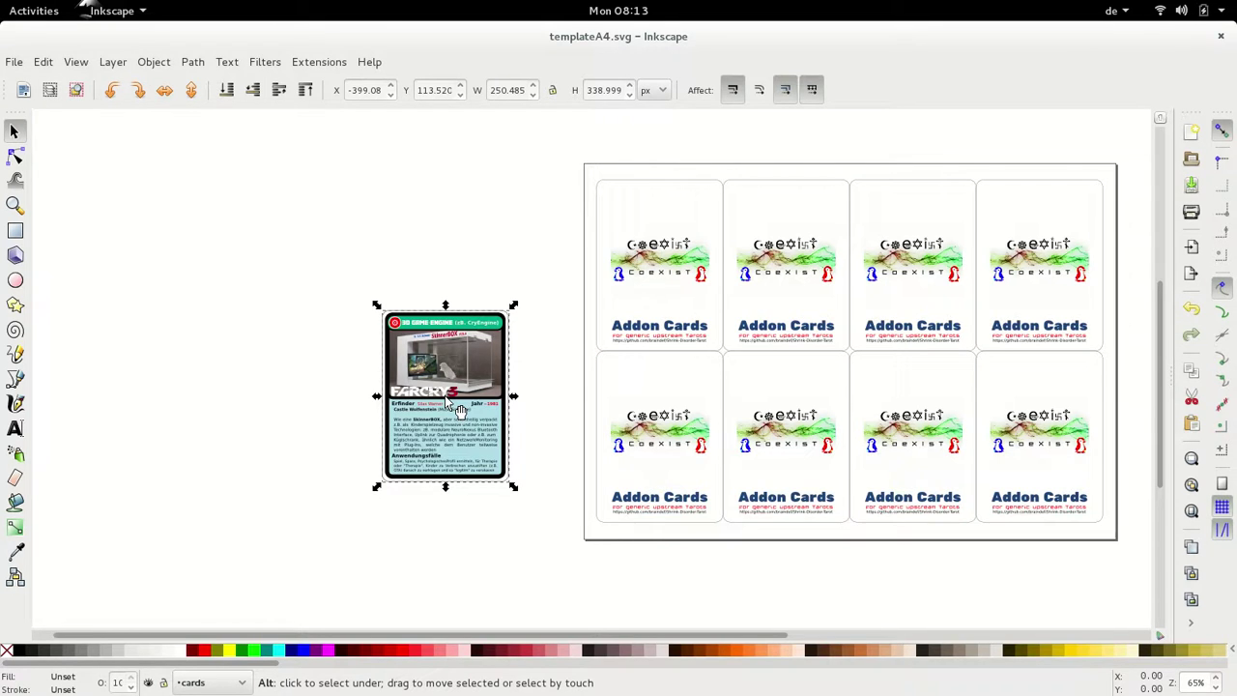
key("alt+Tab")
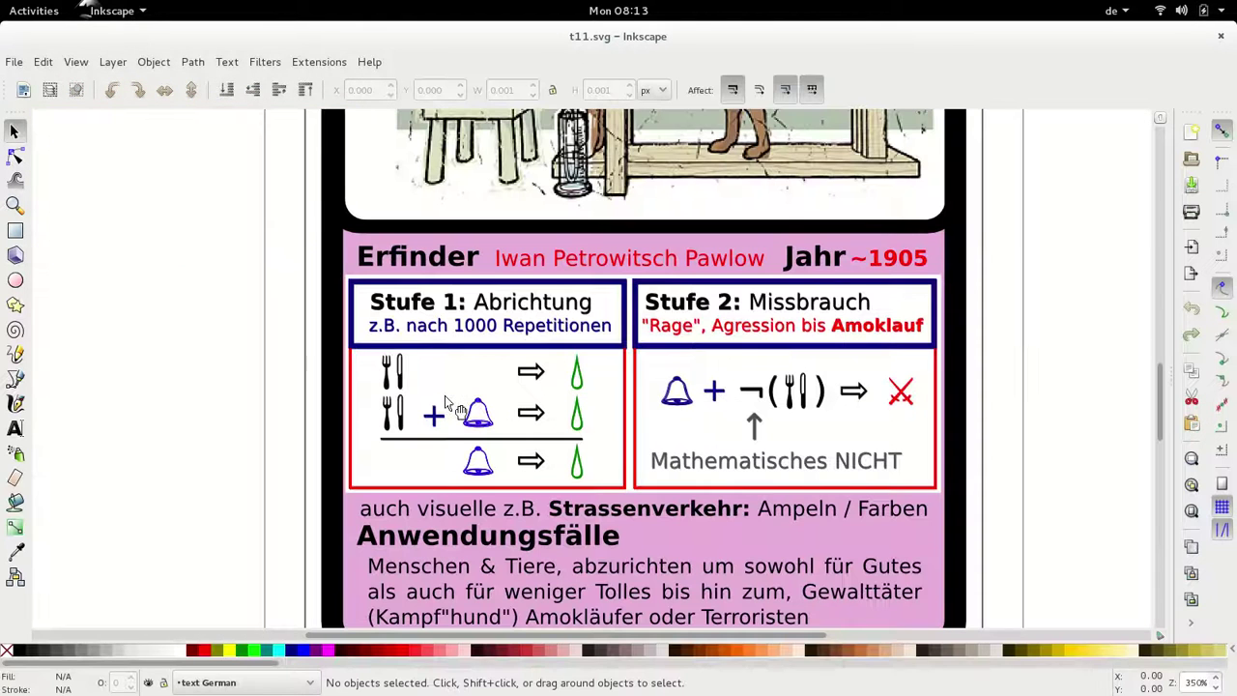
key("ctrl+a")
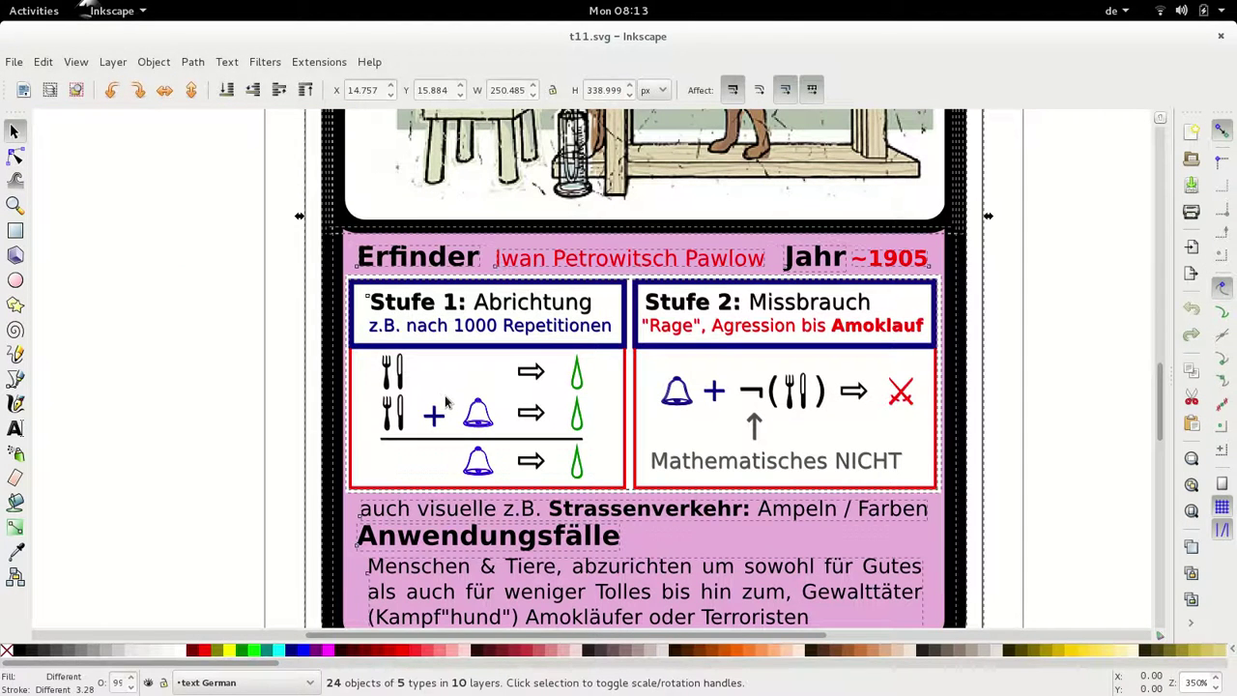
key("ctrl+Tab")
key("ctrl+v")
key("ctrl+g")
key("alt+Tab")
key("alt+Tab")
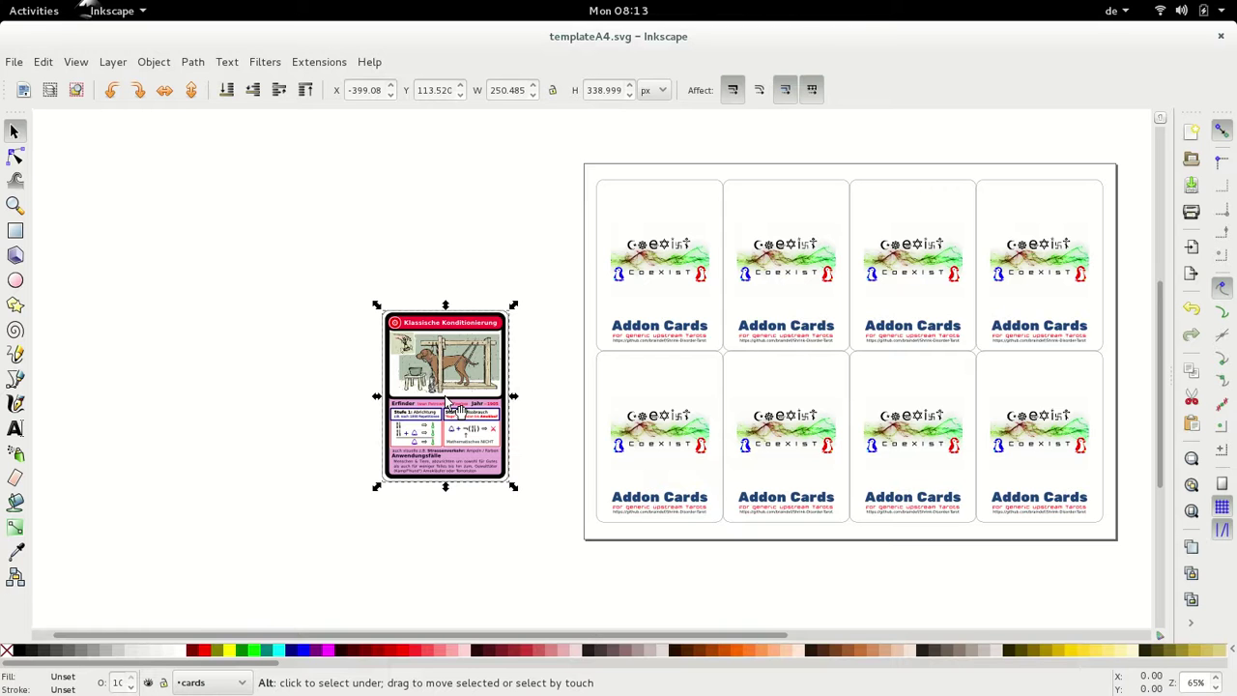
key("alt+Tab")
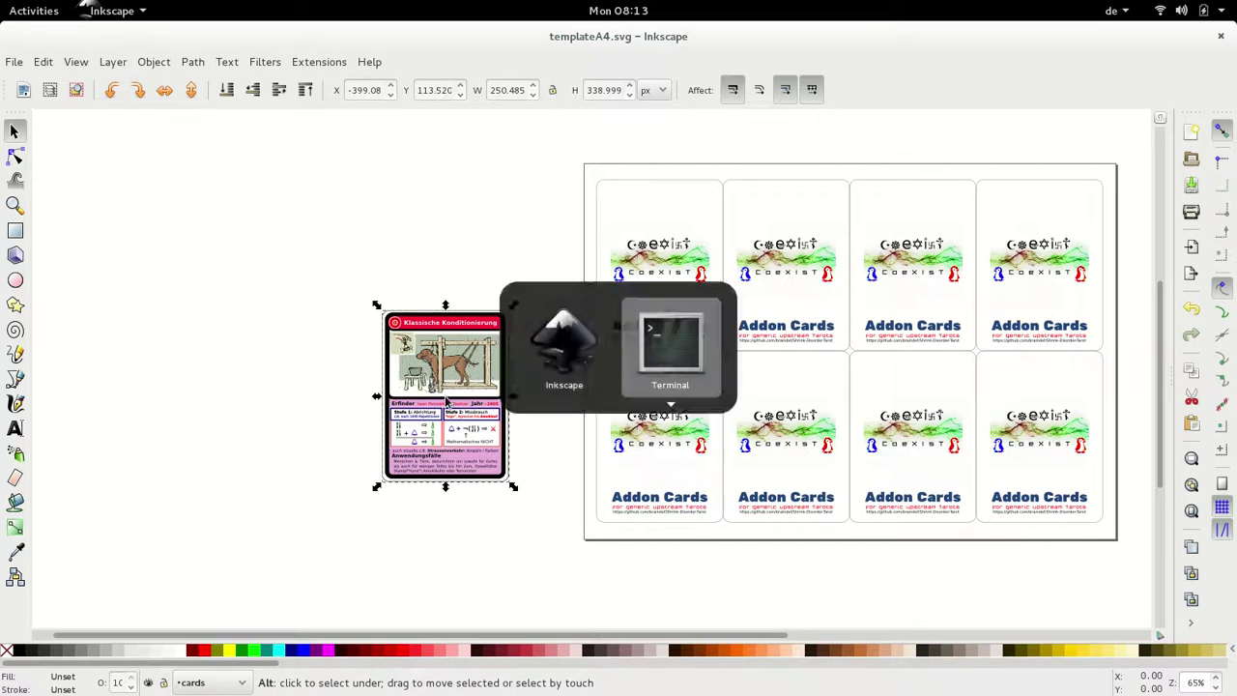
key("alt+Tab")
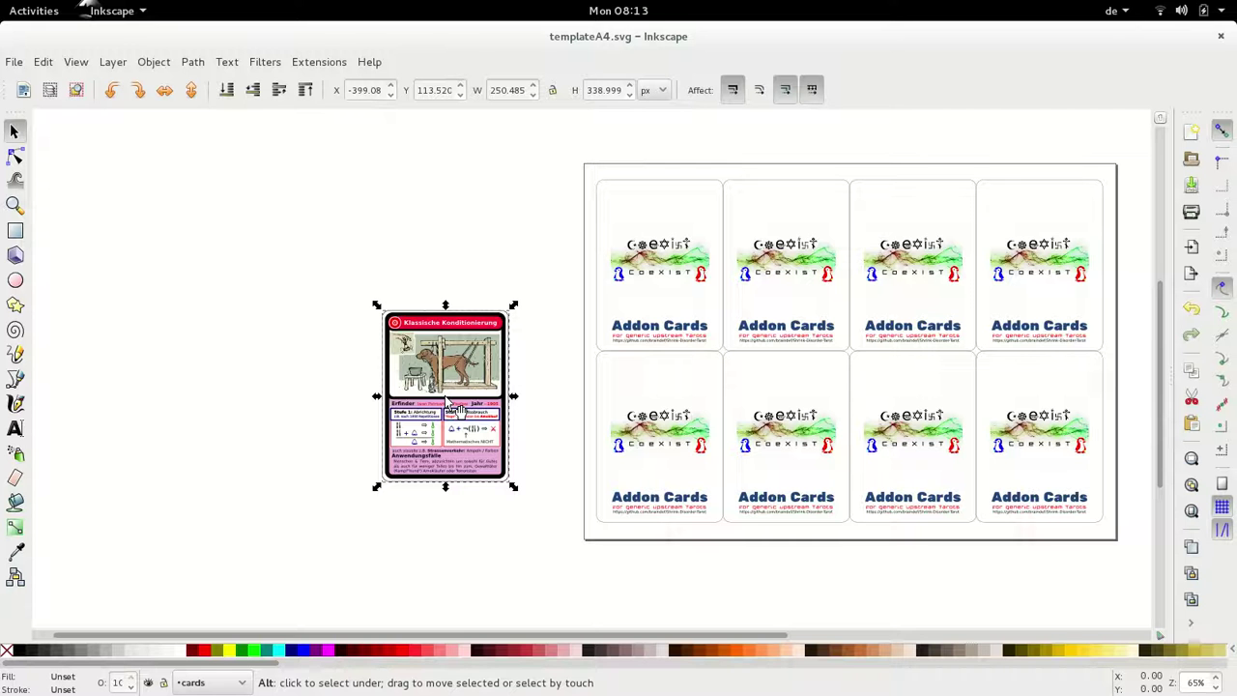
- Spread the three stacked card groups over the template's first column and the upper slot of its second column
left_click_drag(450, 404, 648, 290)
left_click_drag(580, 415, 628, 417)
left_click_drag(475, 391, 276, 415)
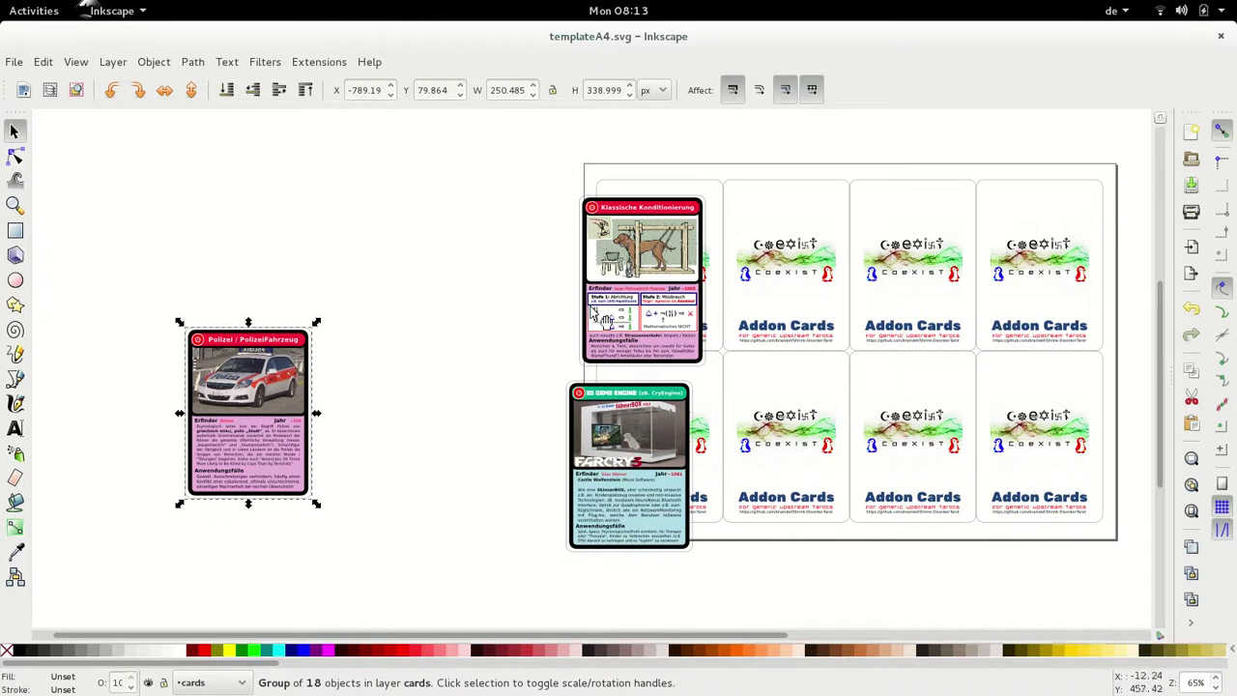
left_click_drag(661, 310, 681, 297)
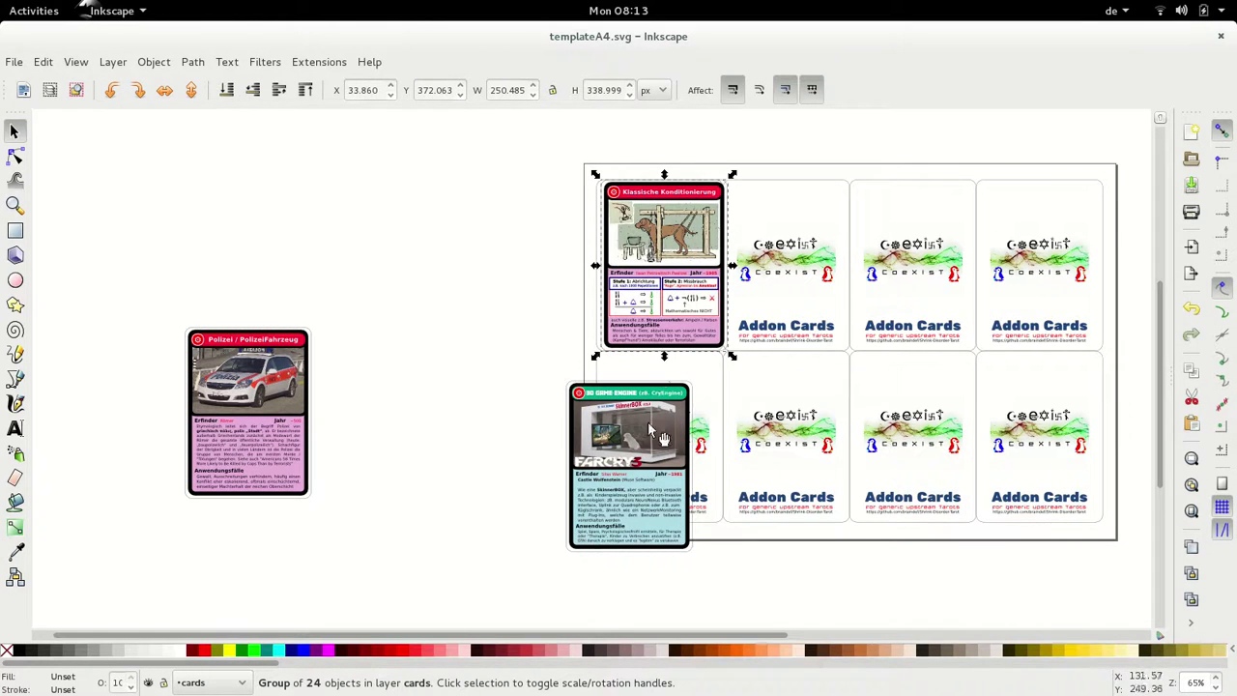
left_click_drag(663, 459, 682, 409)
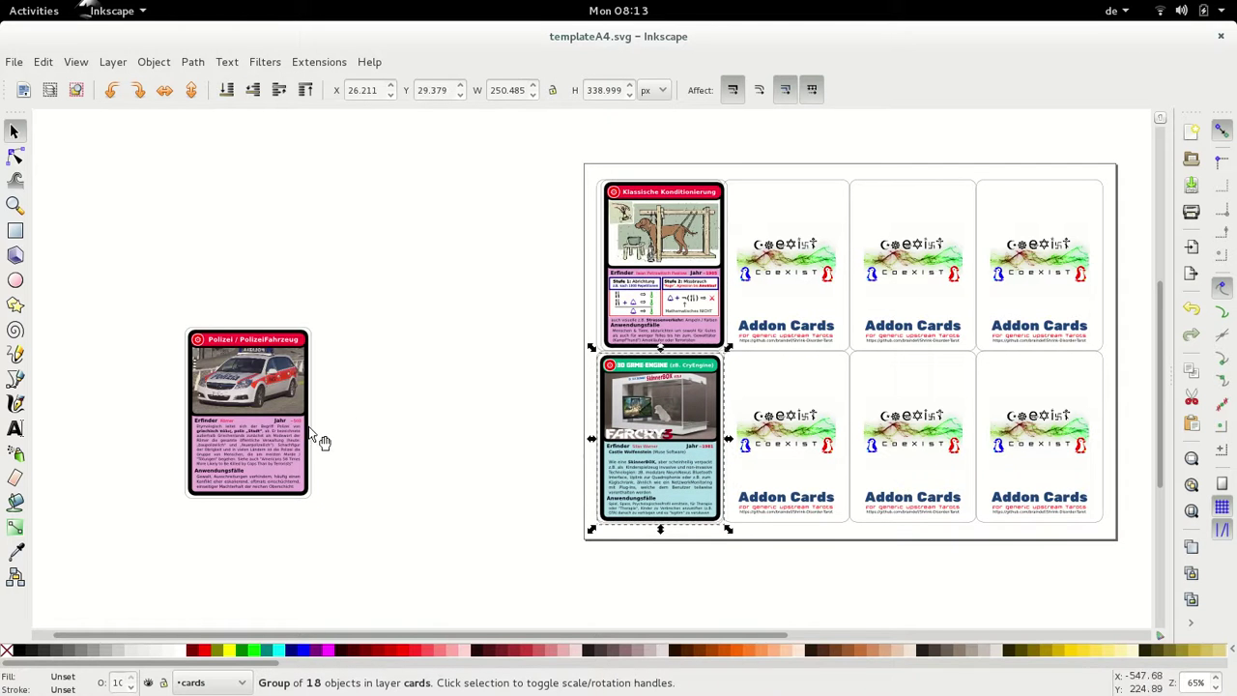
left_click_drag(268, 412, 813, 254)
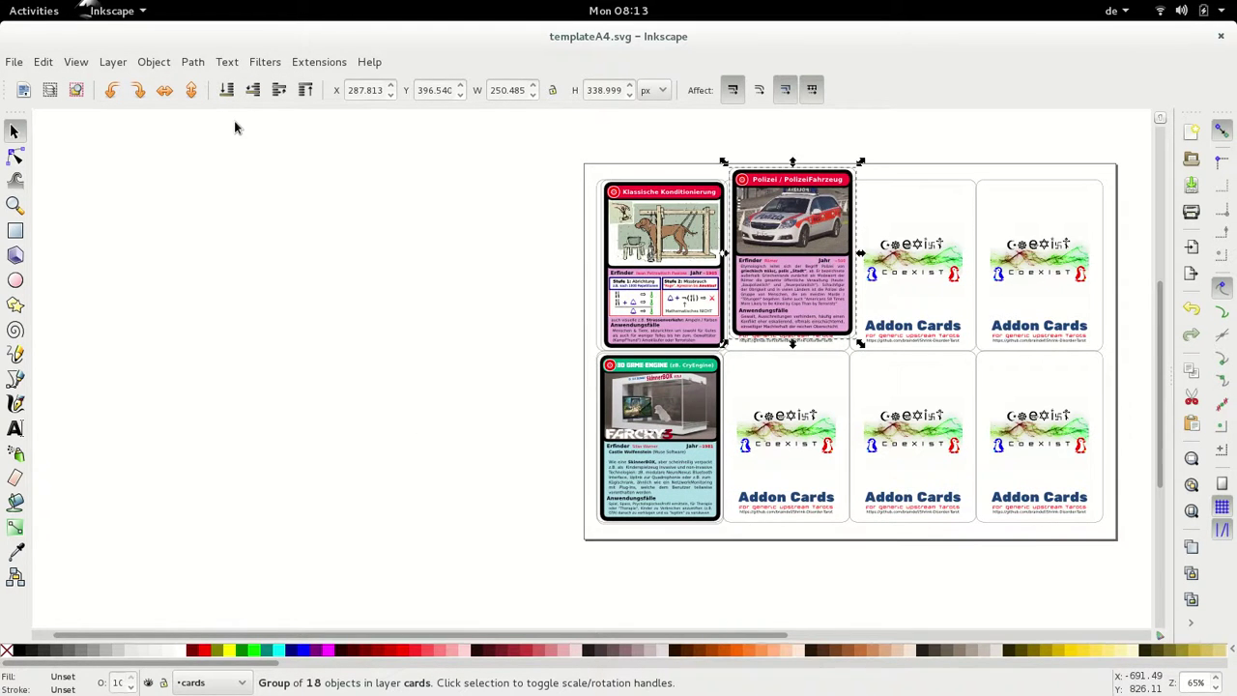
- Arrange the three card groups in 2 rows and 2 columns with 0.0 spacing
key("ctrl+shift")
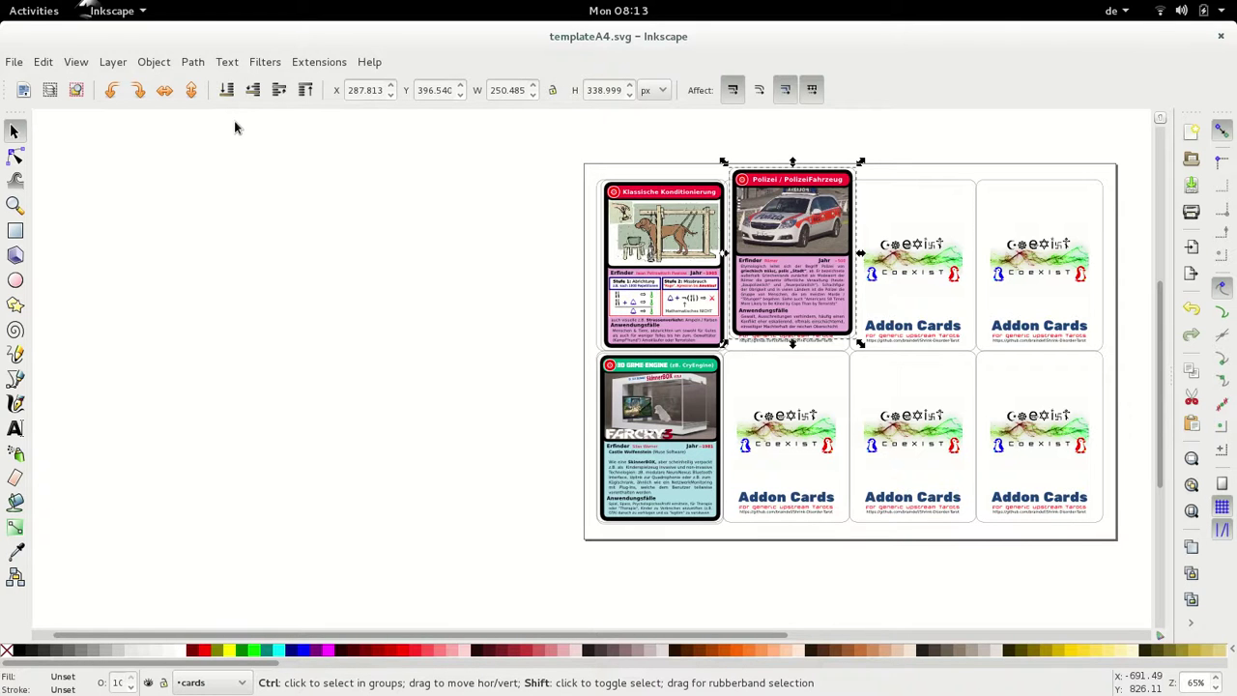
key("ctrl+shift+a")
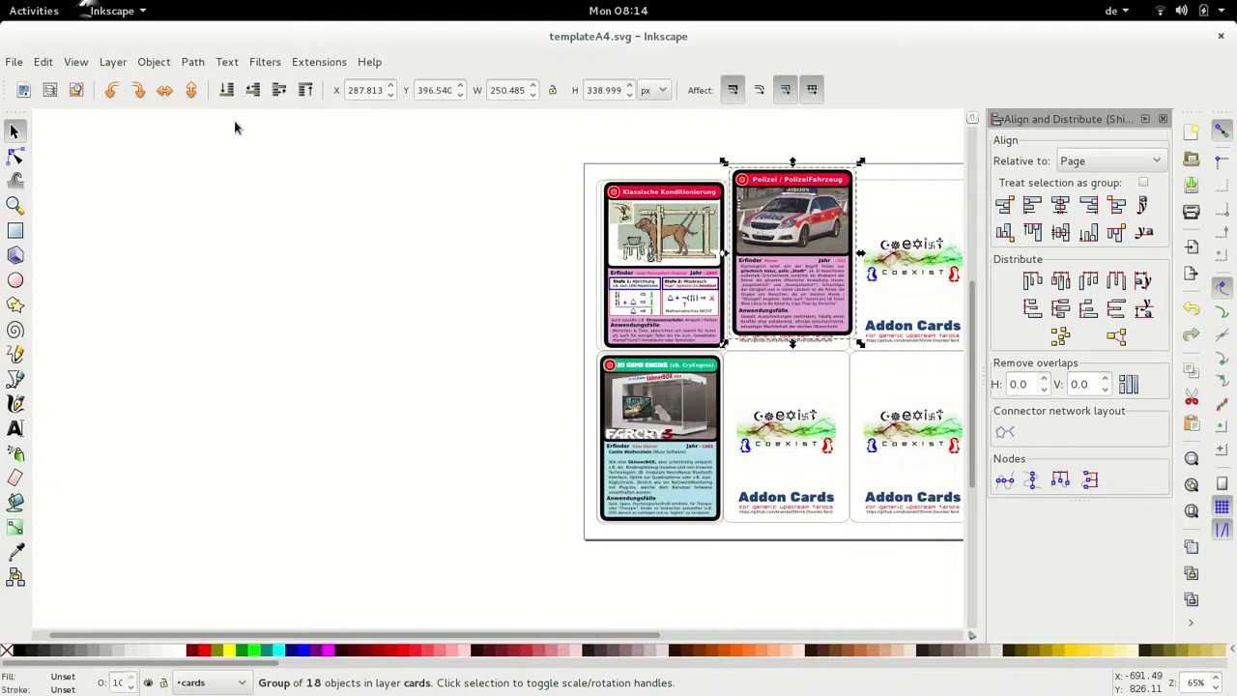
key("ctrl+a")
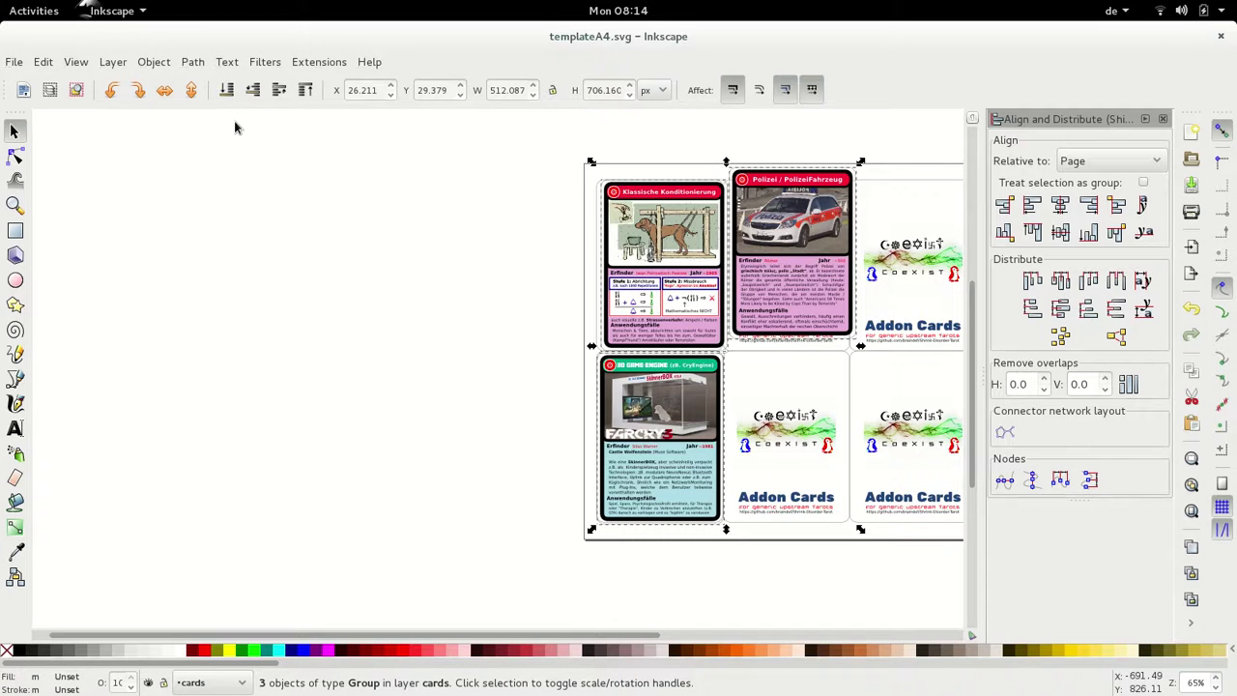
left_click(47, 64)
mouse_move(142, 66)
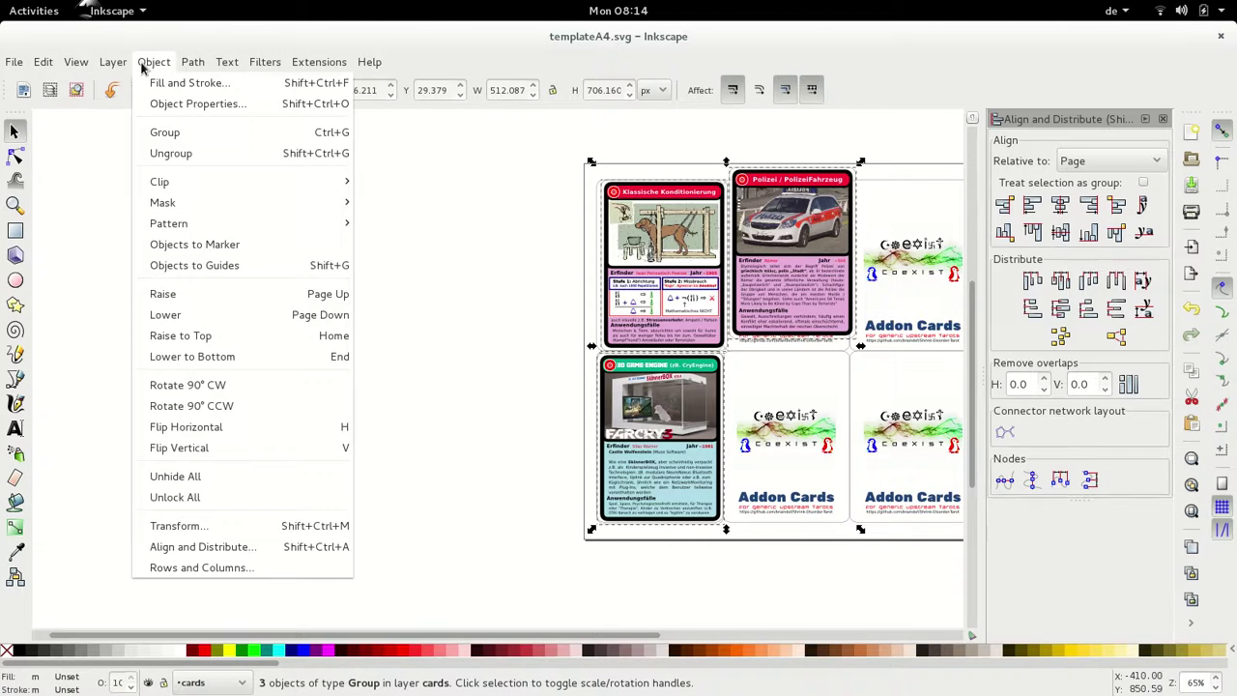
left_click(240, 568)
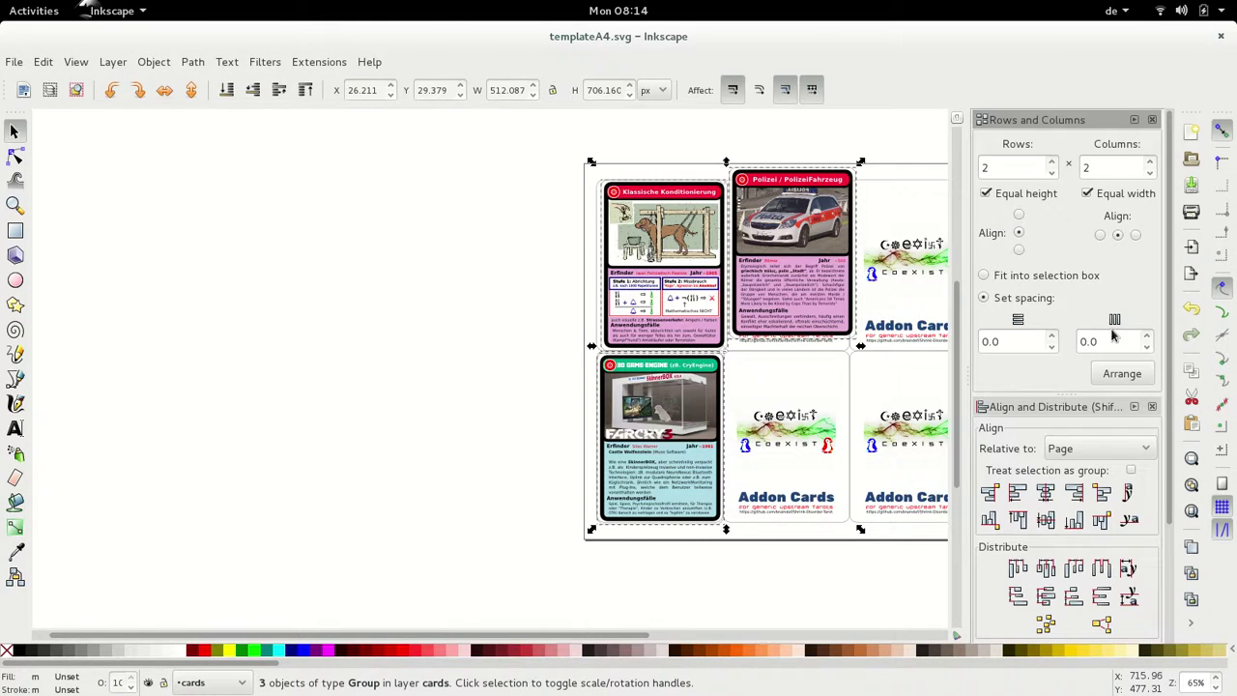
left_click(1116, 377)
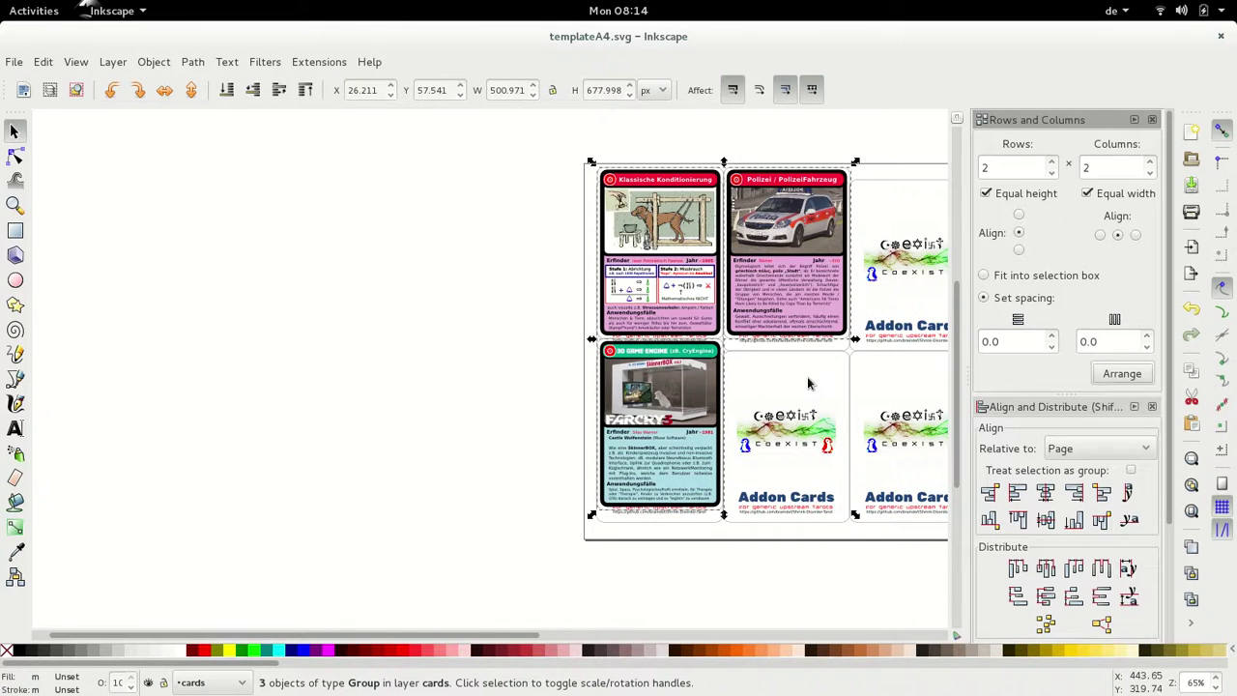
- Combine the three cards into one group and centre it horizontally and vertically on the page
scroll(809, 383, "up", 1)
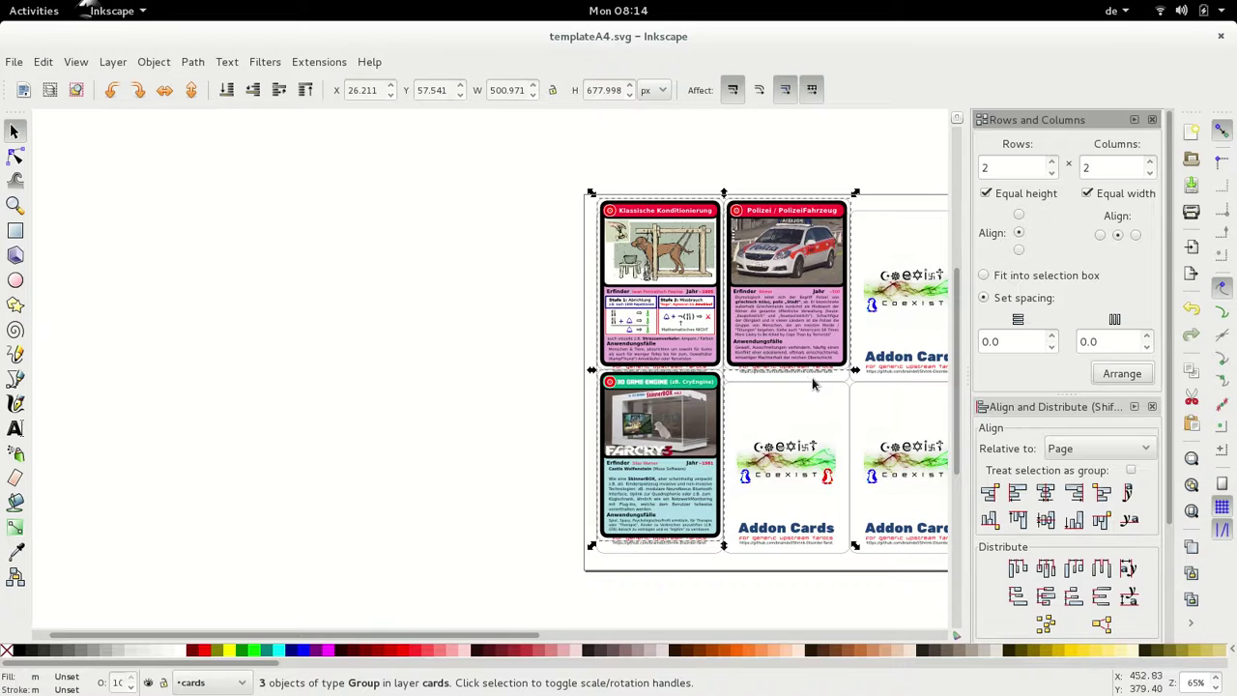
left_click(1047, 495)
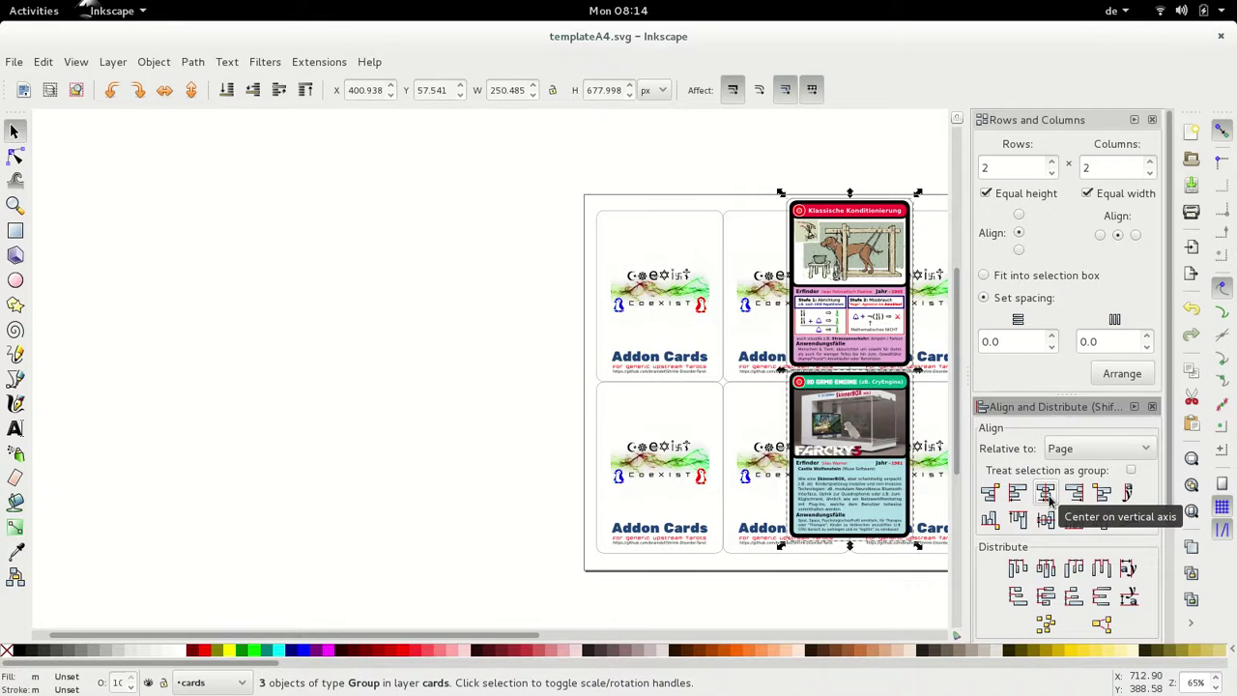
key("ctrl+z")
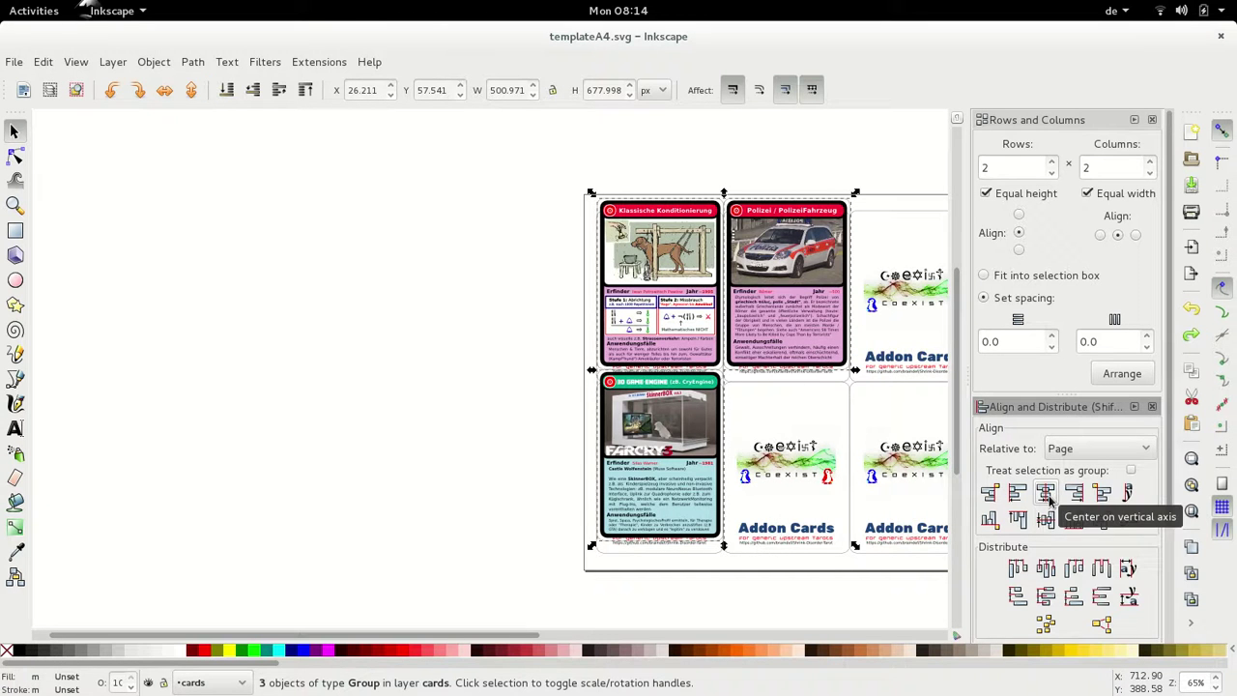
key("ctrl+g")
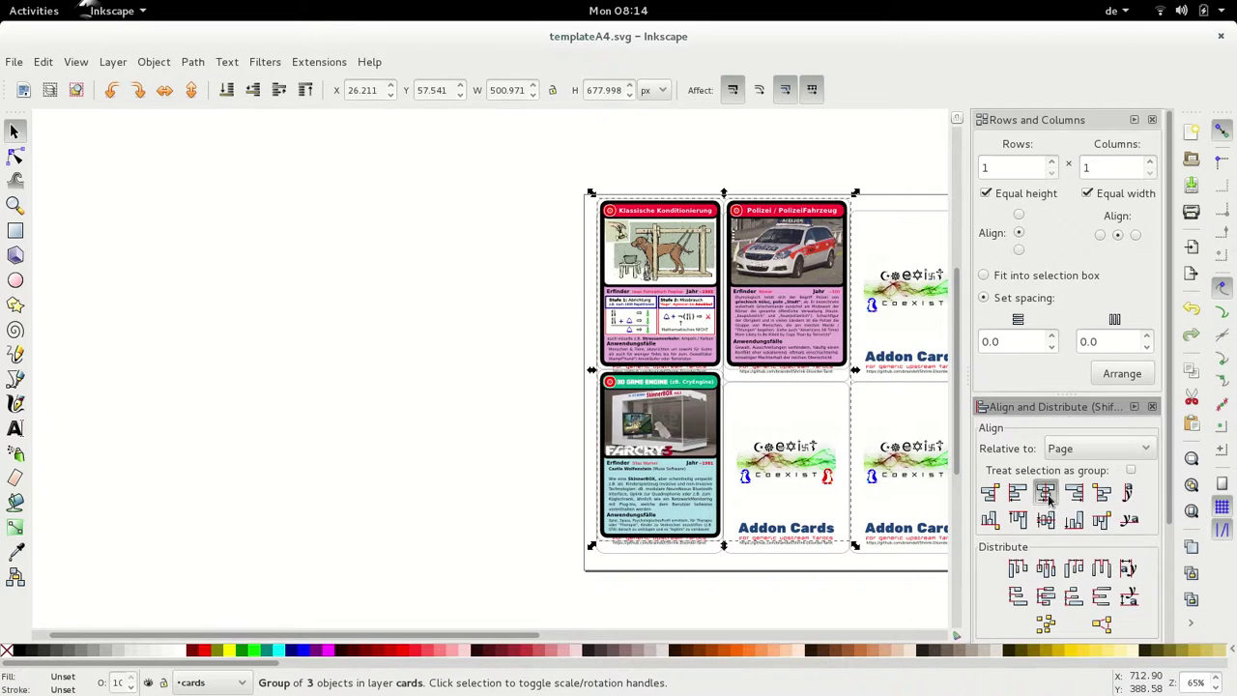
left_click(1046, 494)
left_click(1046, 520)
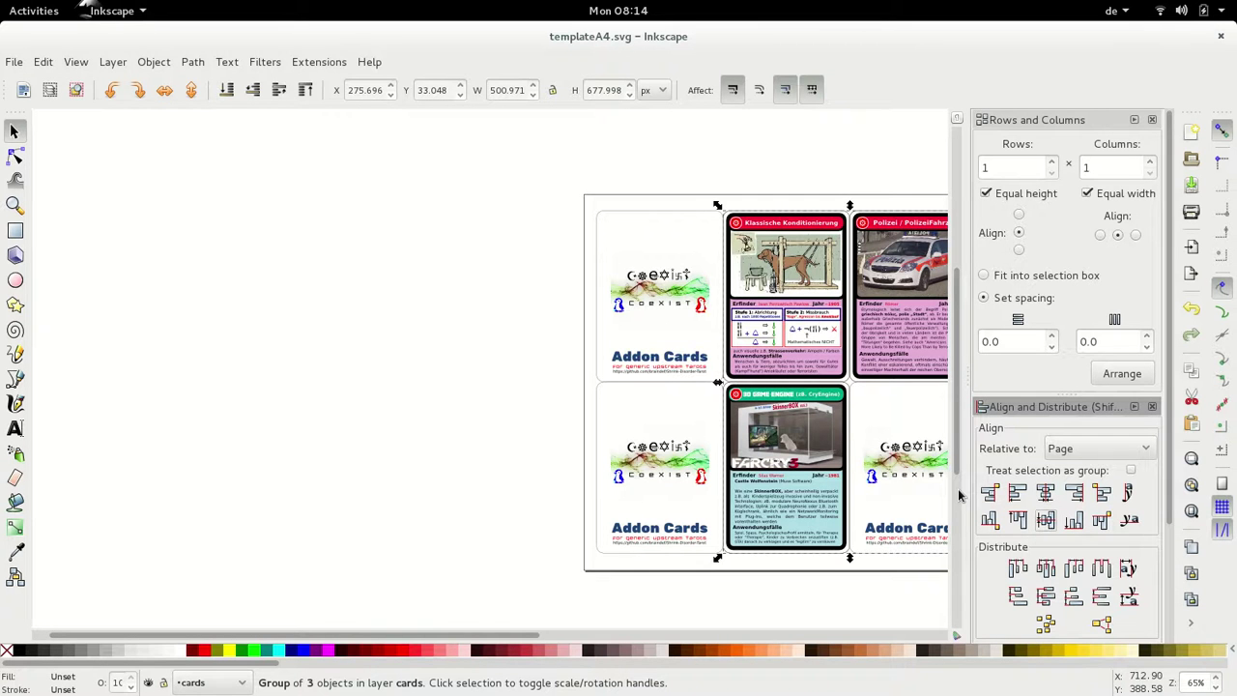
left_click(1152, 119)
left_click(1153, 119)
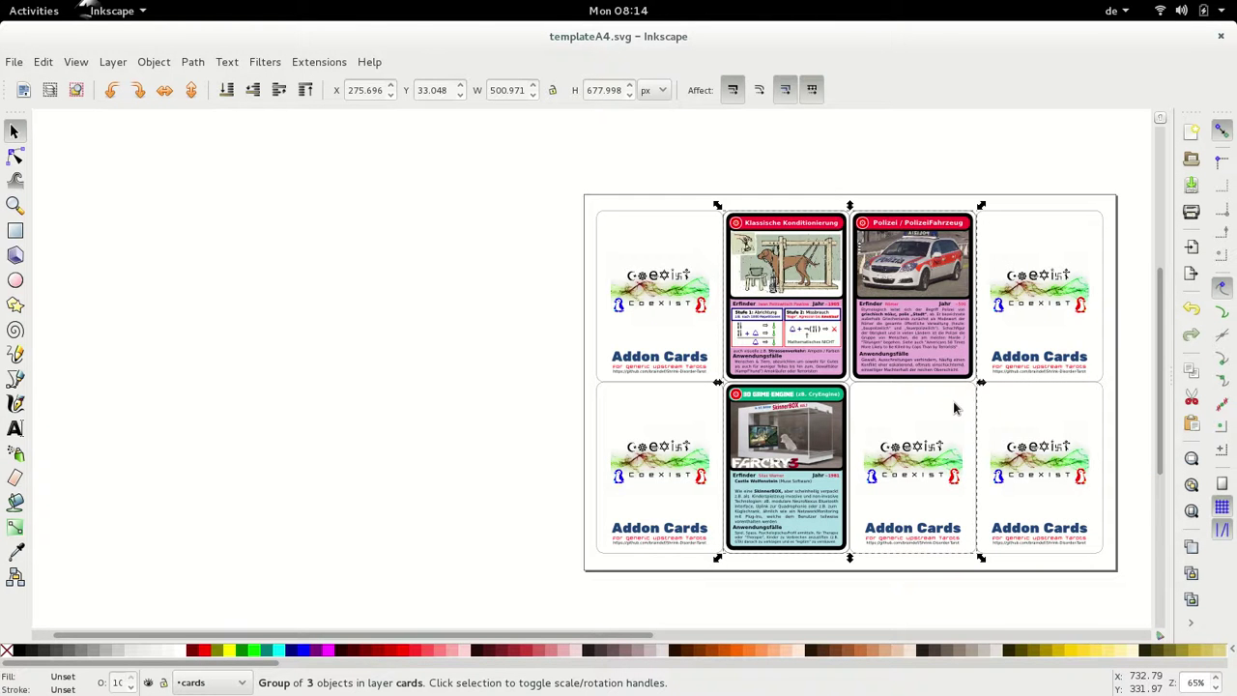
- Save the sheet as last3Cards.svg in the A4 folder and close its window
key("ctrl+s")
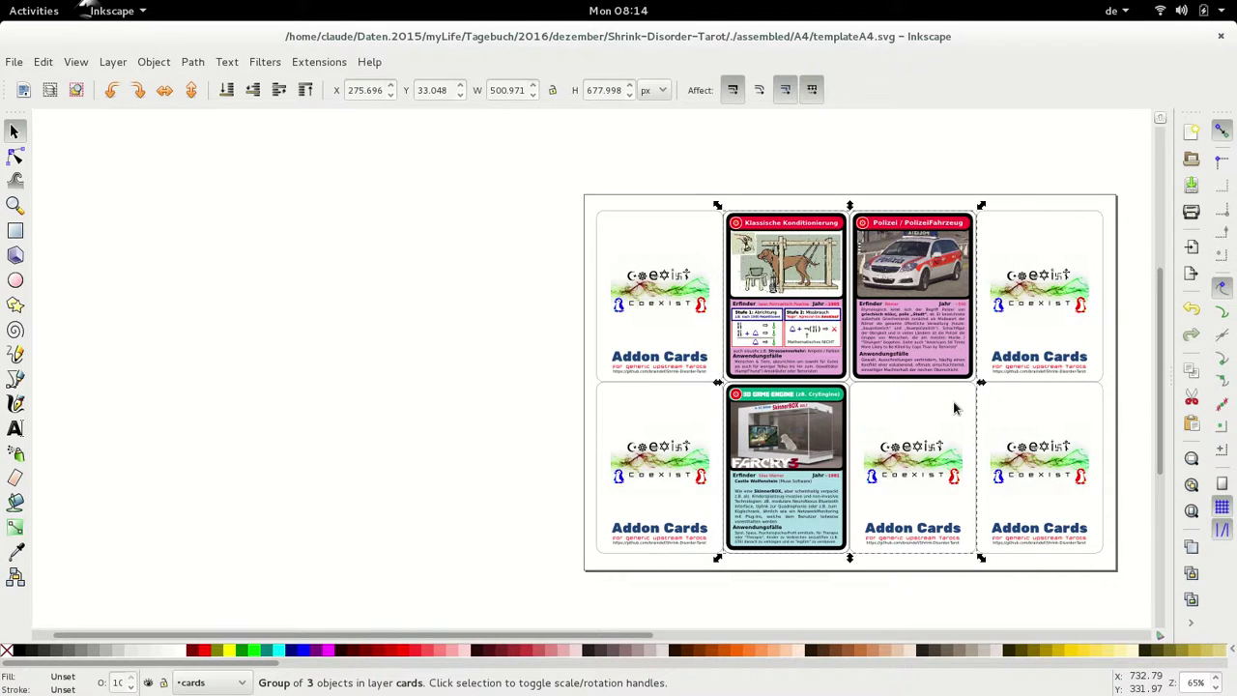
key("ctrl+shift+s")
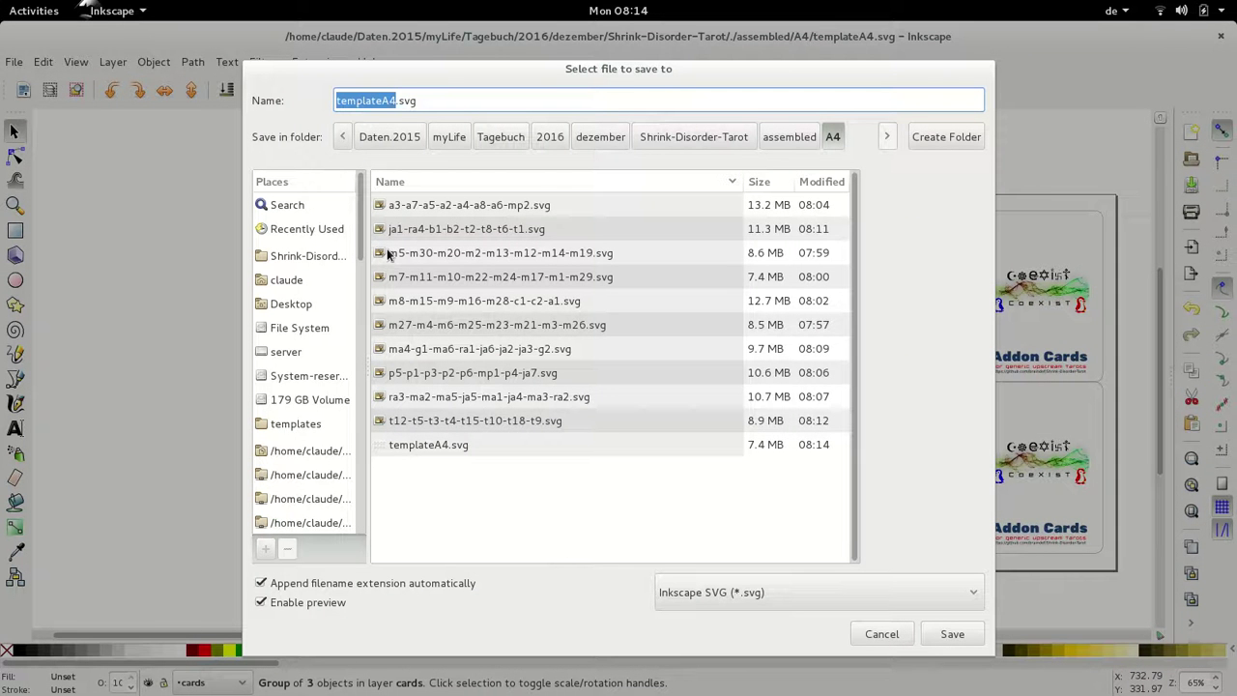
key("BackSpace")
type("last3Cards")
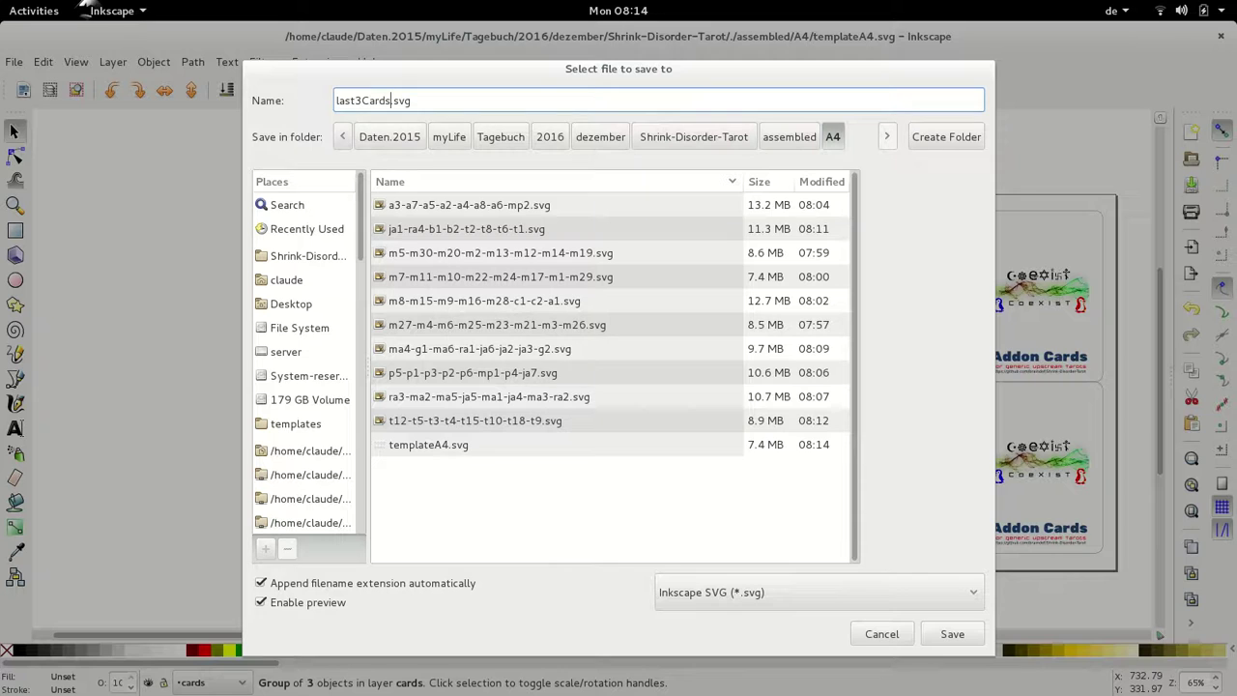
left_click(954, 634)
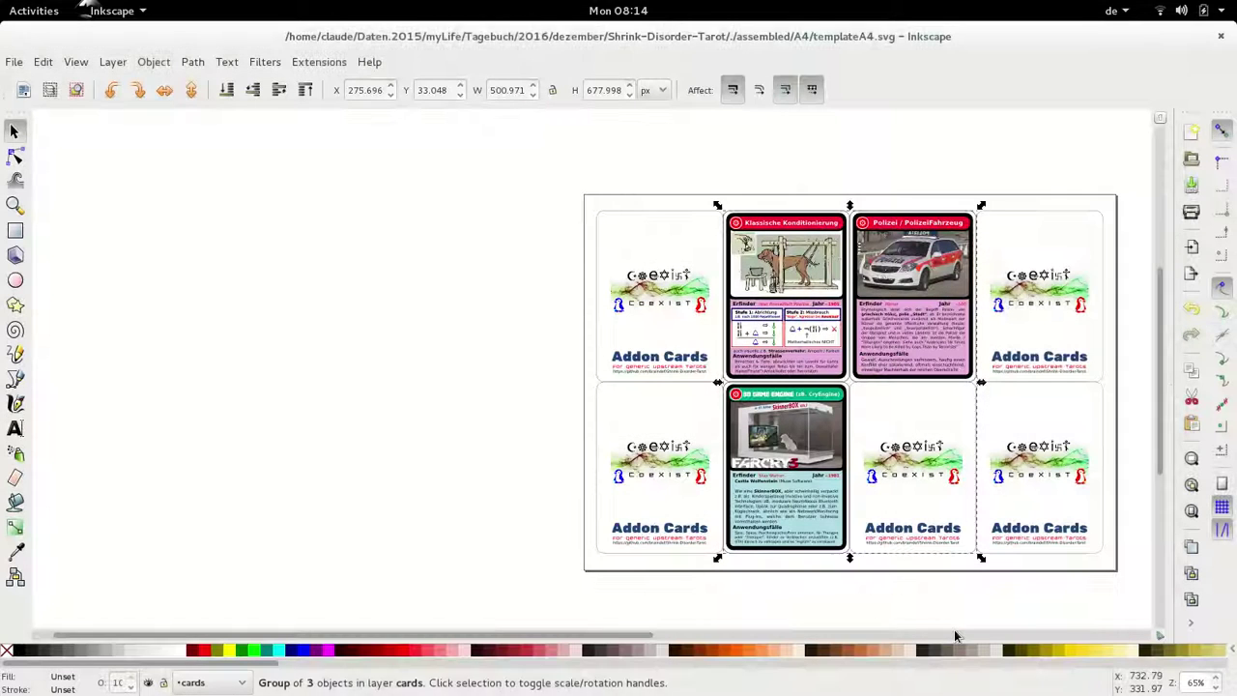
left_click(1220, 37)
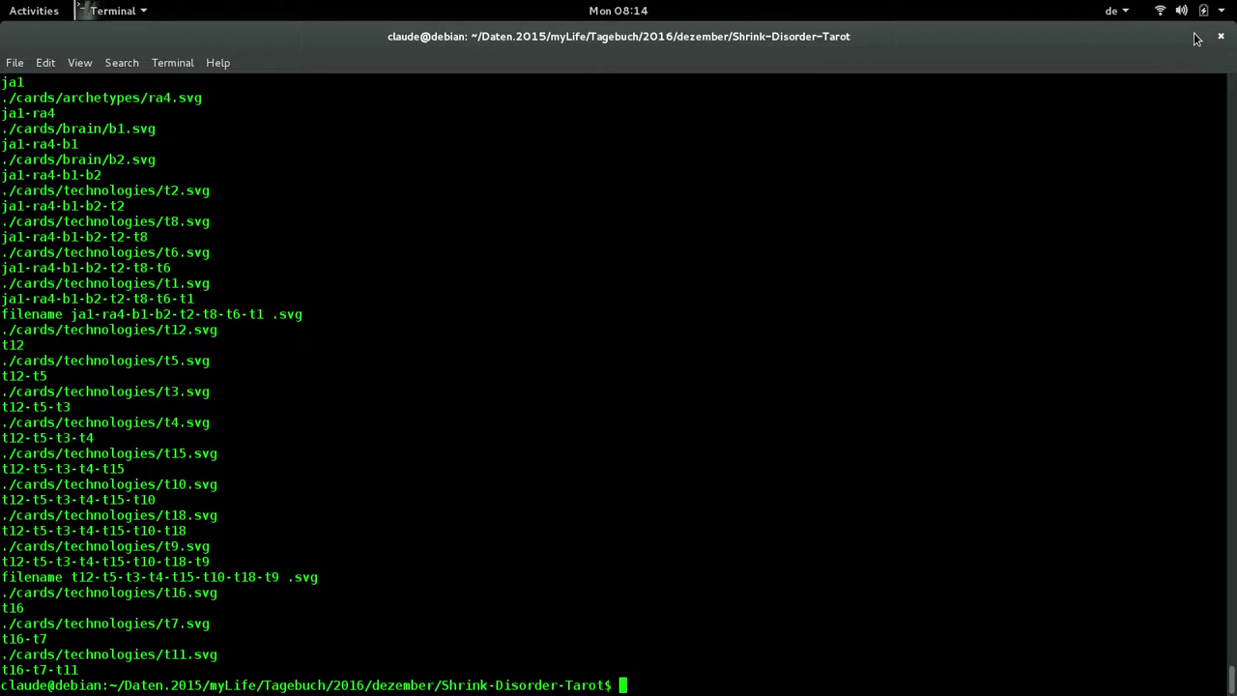
- In the terminal, go to the assembled/A4 folder, list its files and open them all in Inkscape
type("cd as")
key("Tab")
key("Return")
type("cd A4/")
key("Return")
type("l")
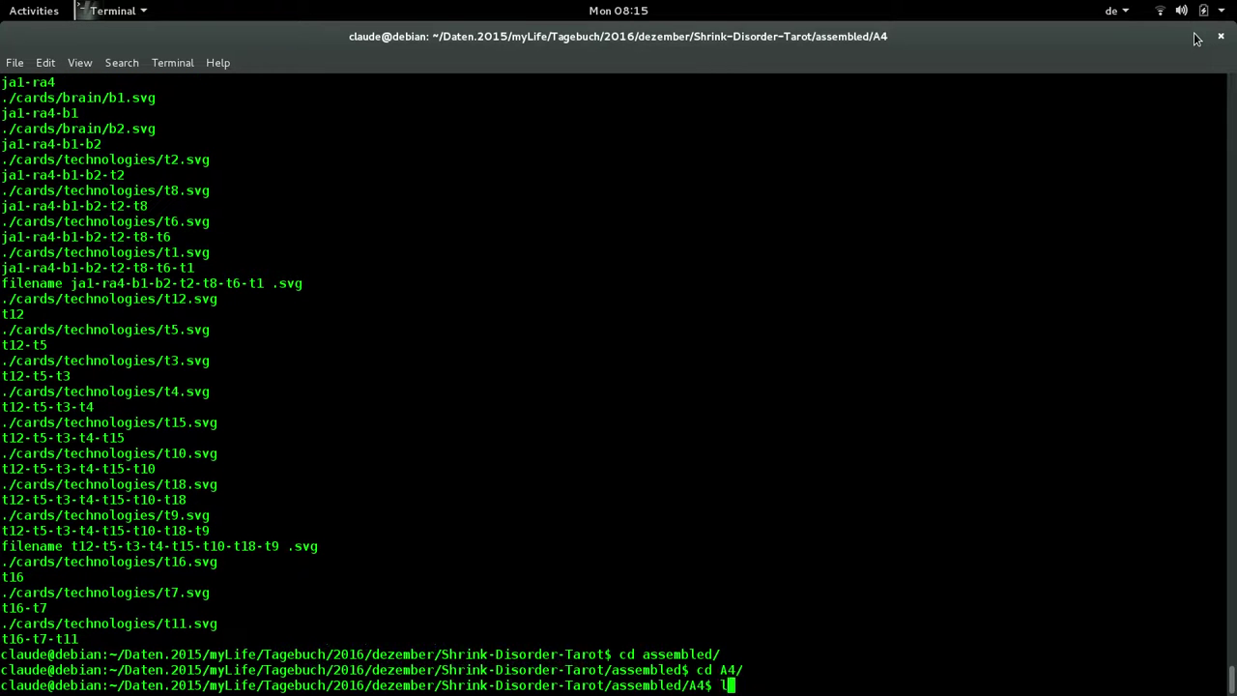
type("s")
key("Return")
type("inkscape *")
key("Return")
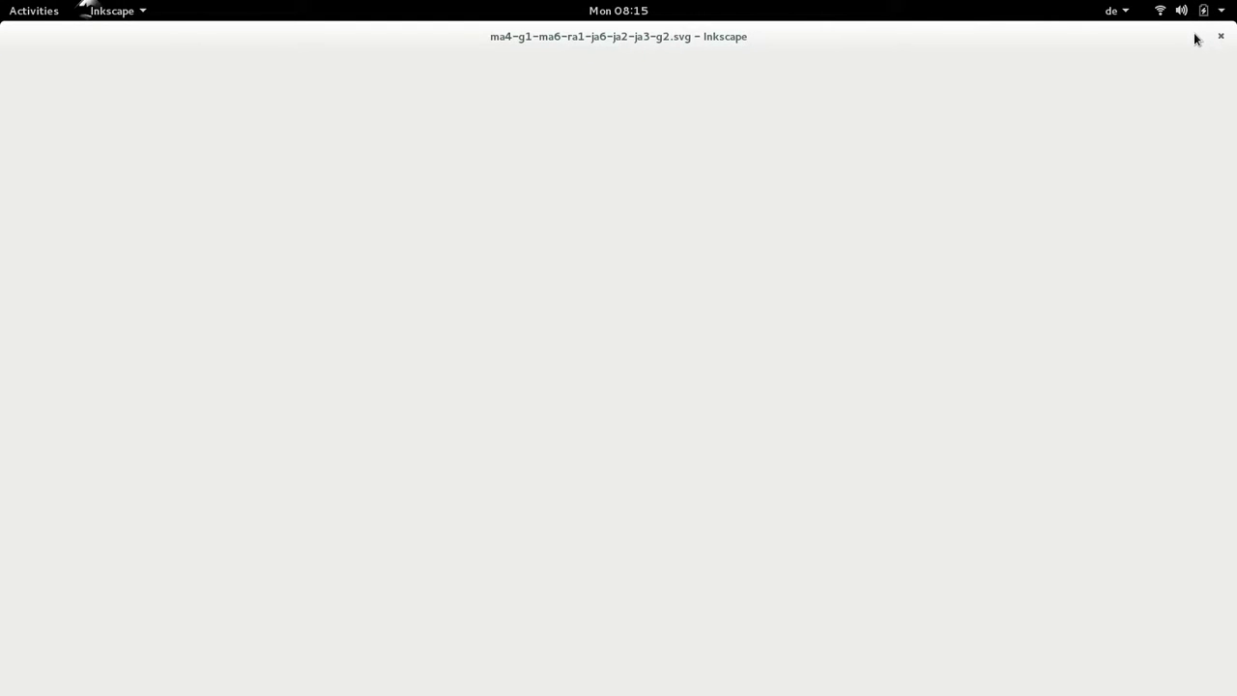
- Switch to the a3-a7-a5-a2-a4-a8-a6-mp2.svg window and fit the whole drawing in view
key("super")
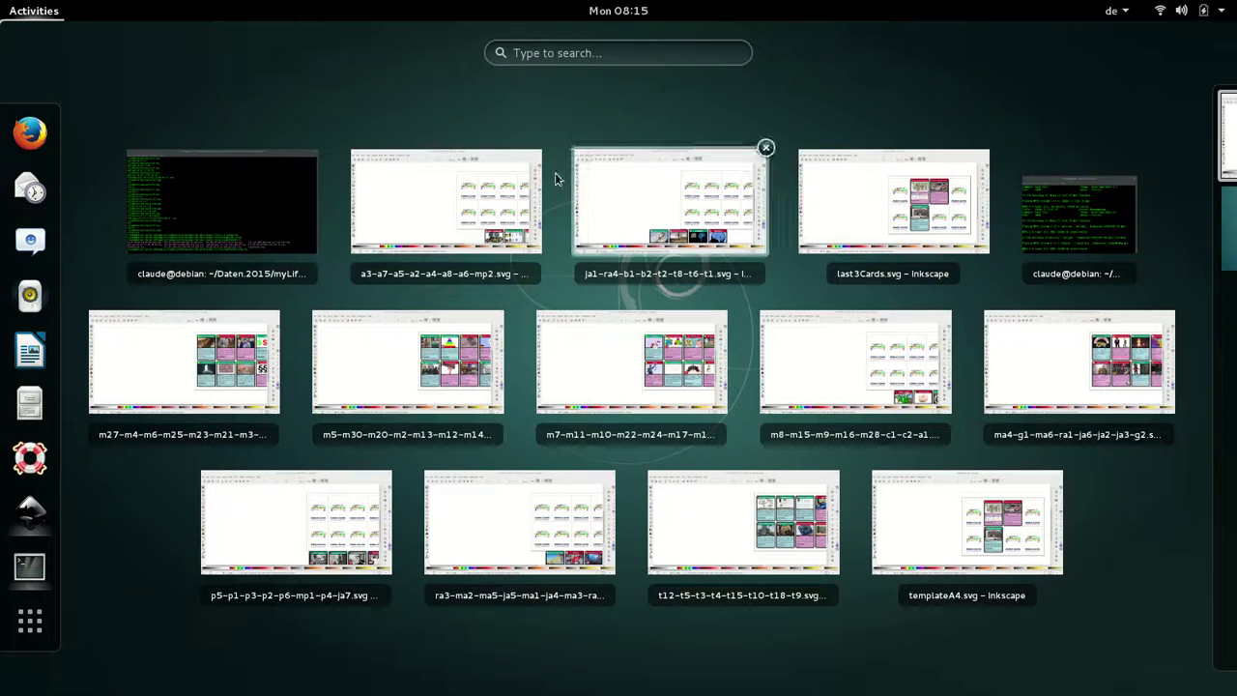
left_click(477, 209)
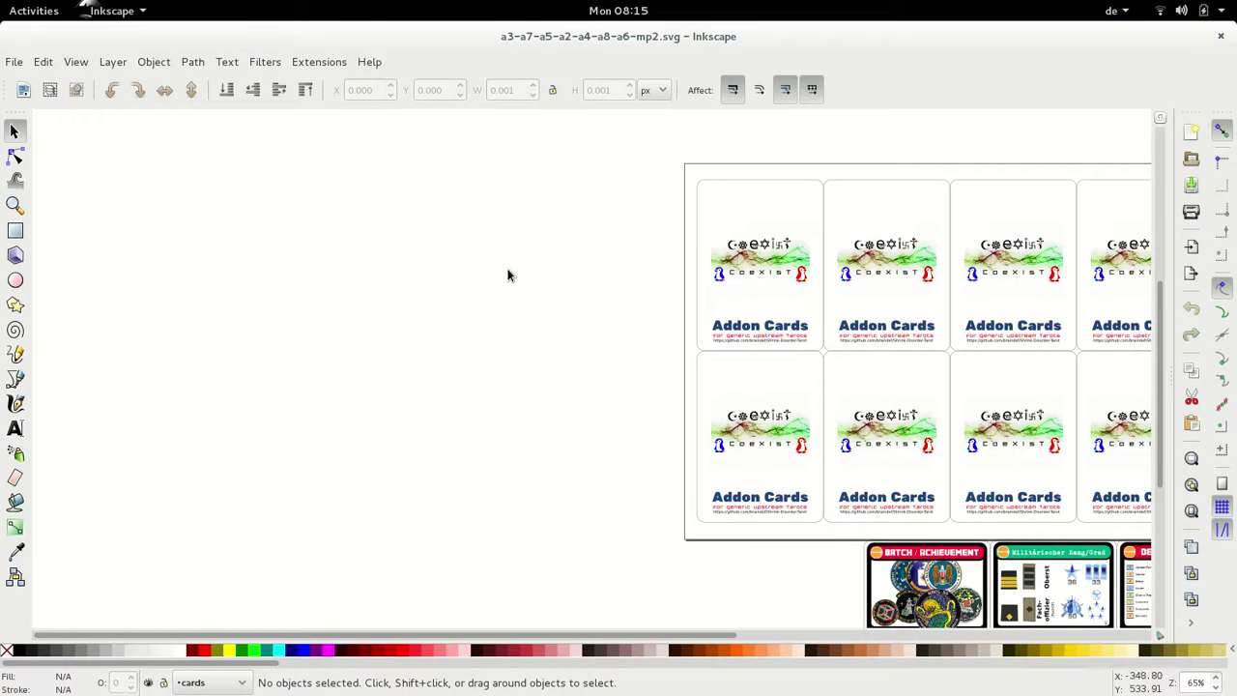
key("4")
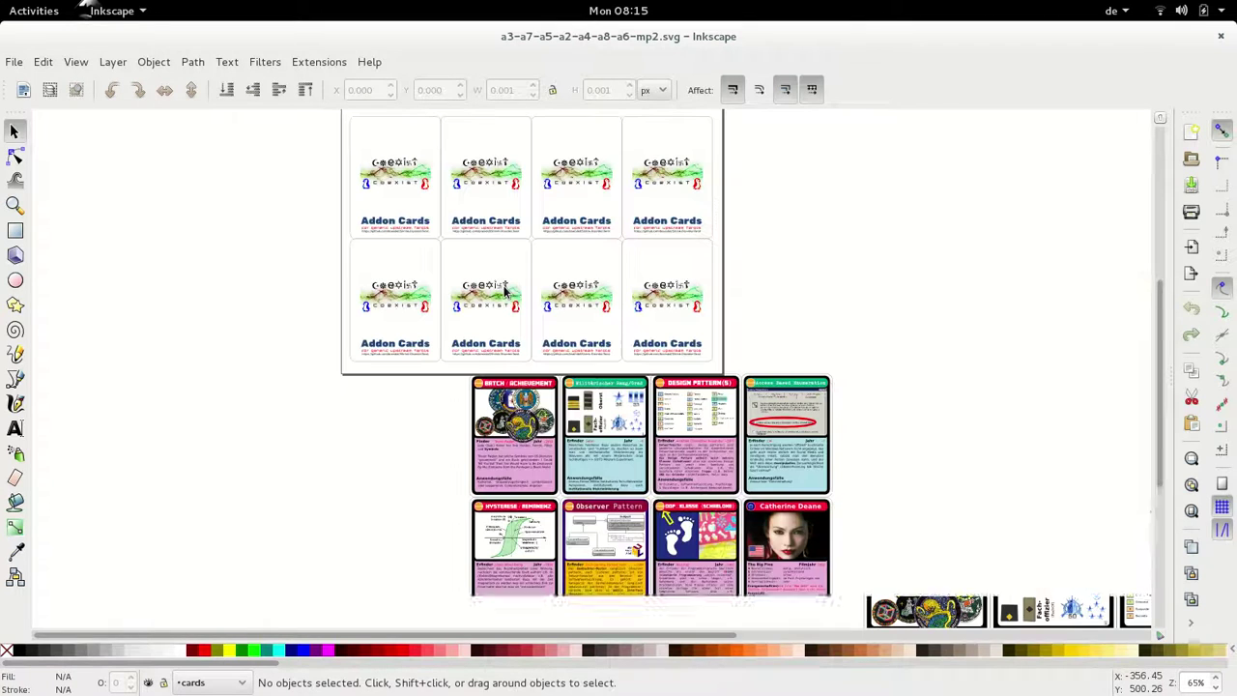
- Add the text "And what would life be withoud Race Conditions" beside the misplaced cards below the page
key("t")
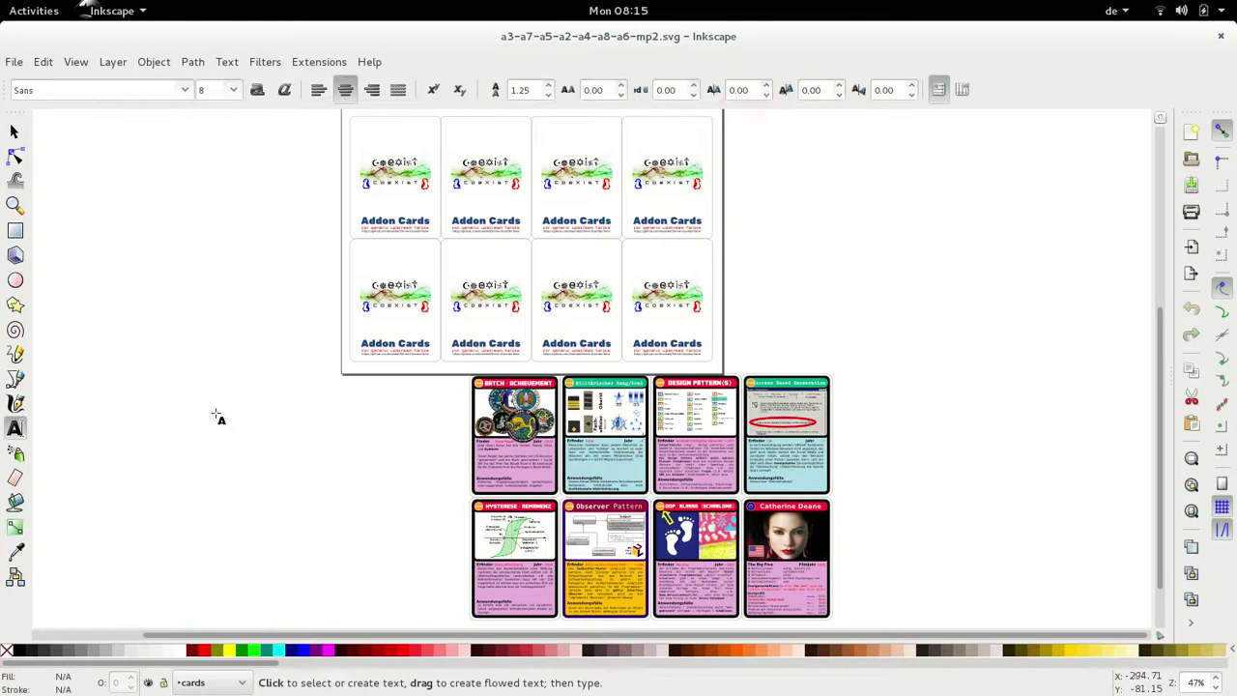
left_click_drag(332, 499, 338, 499)
key("s")
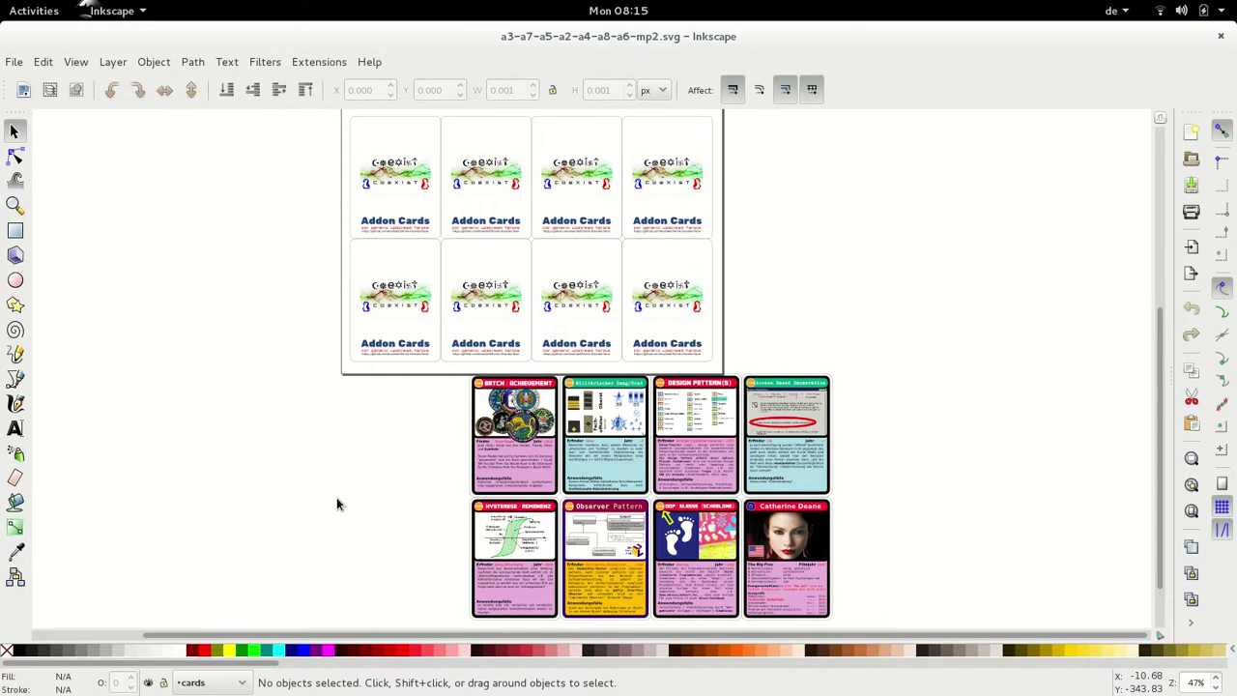
key("t")
left_click(223, 490)
type("asdfasdfasdftes")
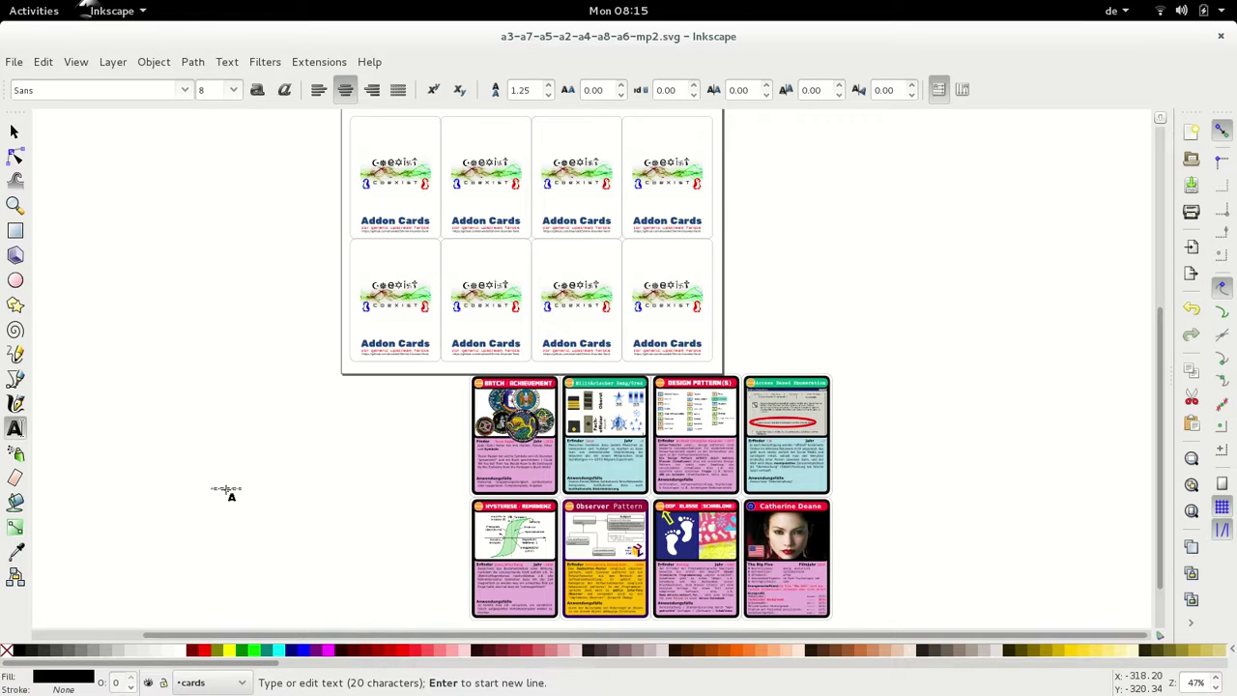
key("BackSpace")
type("teten")
- Set the new text's font size to 50 and move the text up beside the upper row of cards
double_click(206, 90)
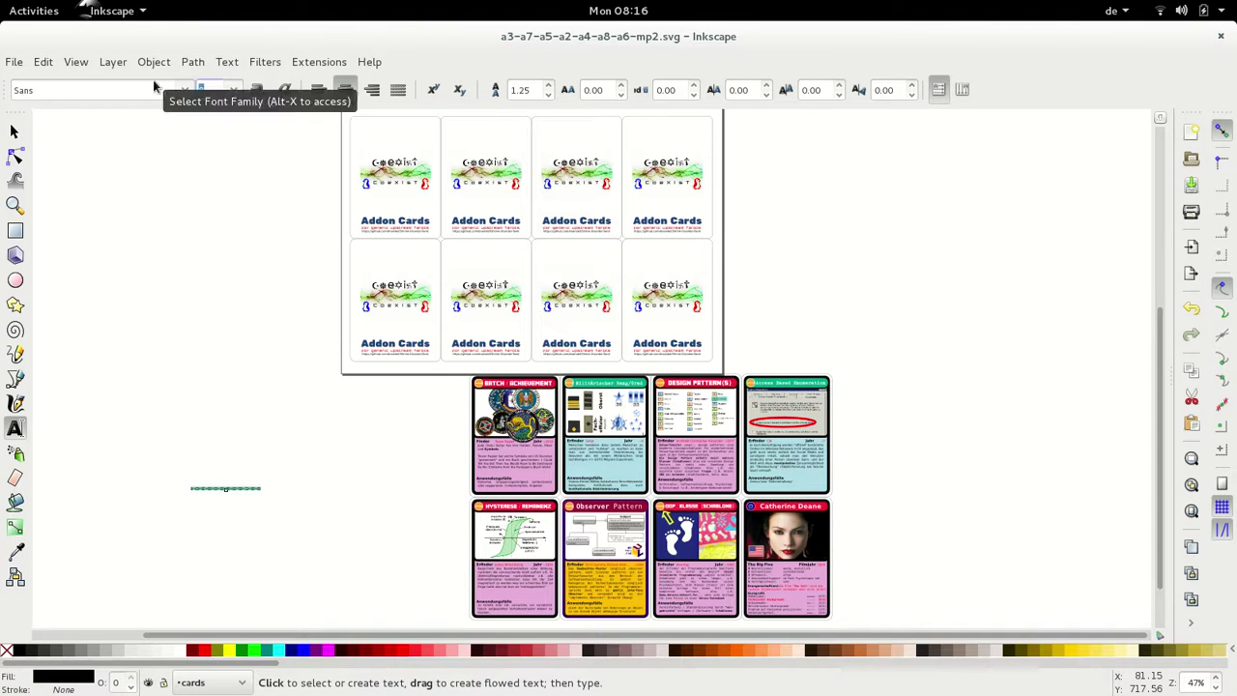
type("50")
key("Return")
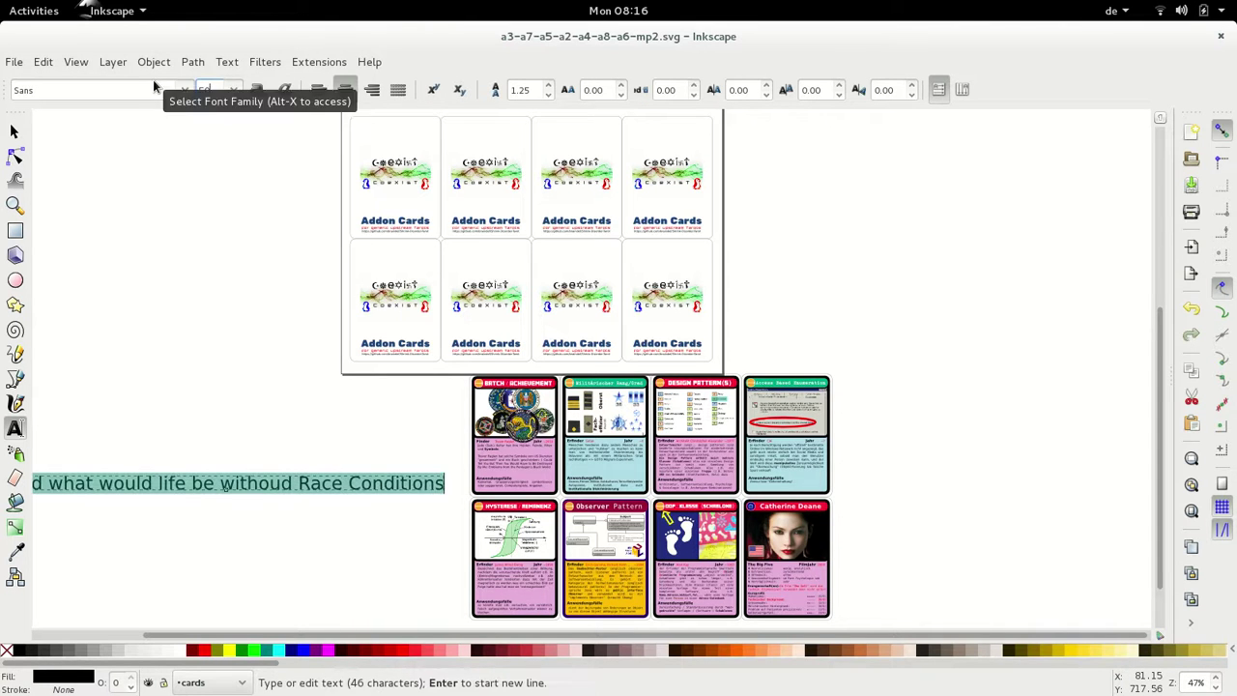
left_click(166, 425)
key("F1")
left_click_drag(183, 480, 222, 419)
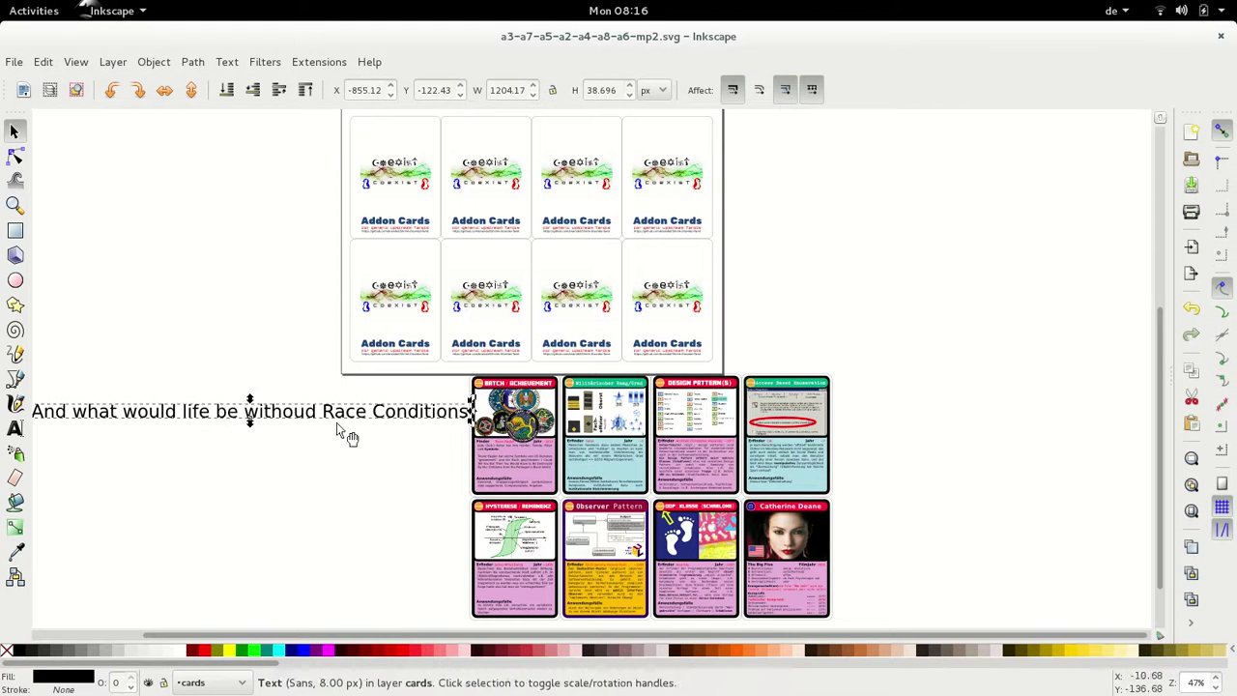
- Make the words "Race Conditions" in the note bold
key("F8")
left_click_drag(323, 413, 495, 410)
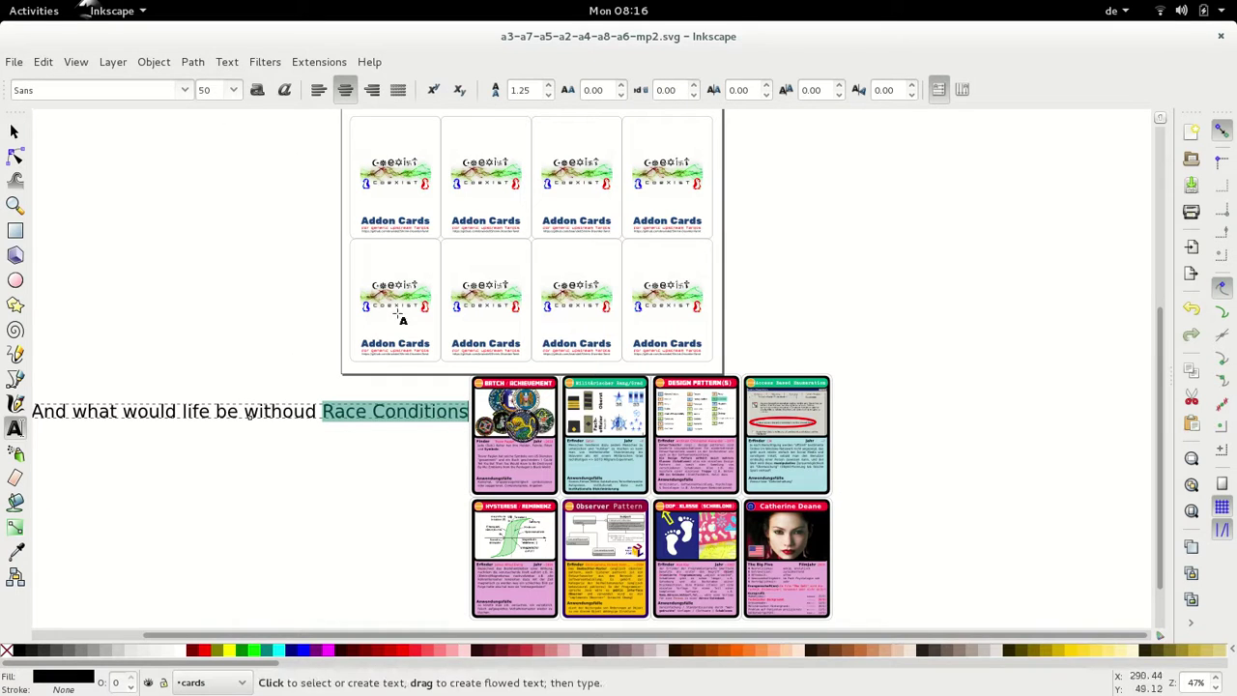
left_click(257, 89)
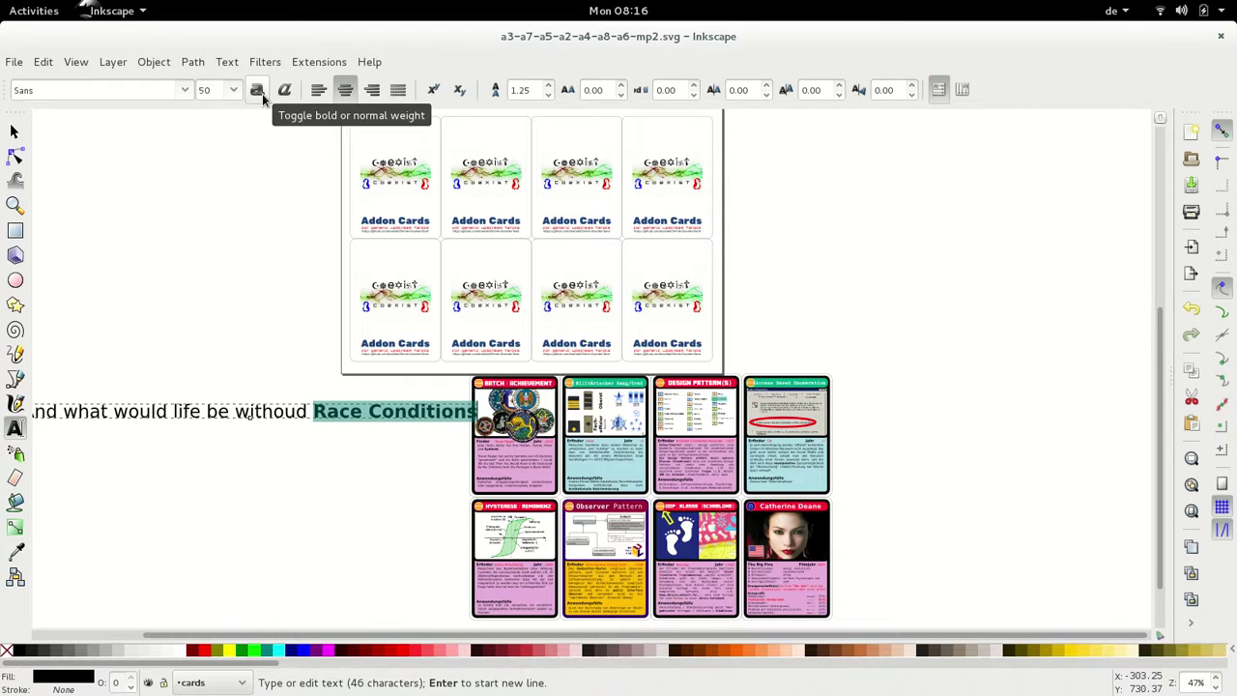